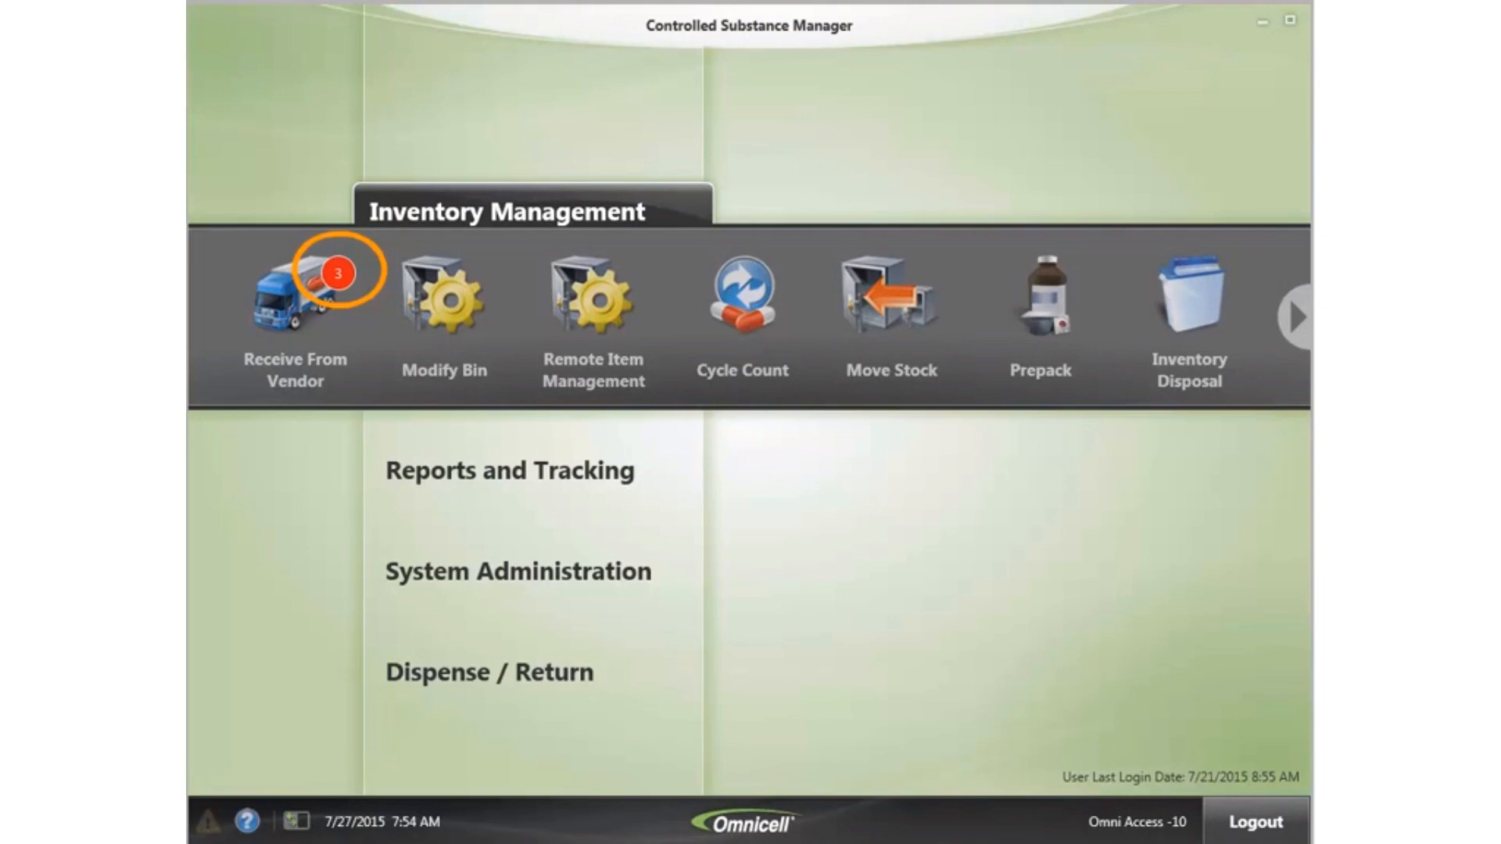
- Open the Morris and Dickson vendor receive list and confirm its DEA 222 form number
click(284, 279)
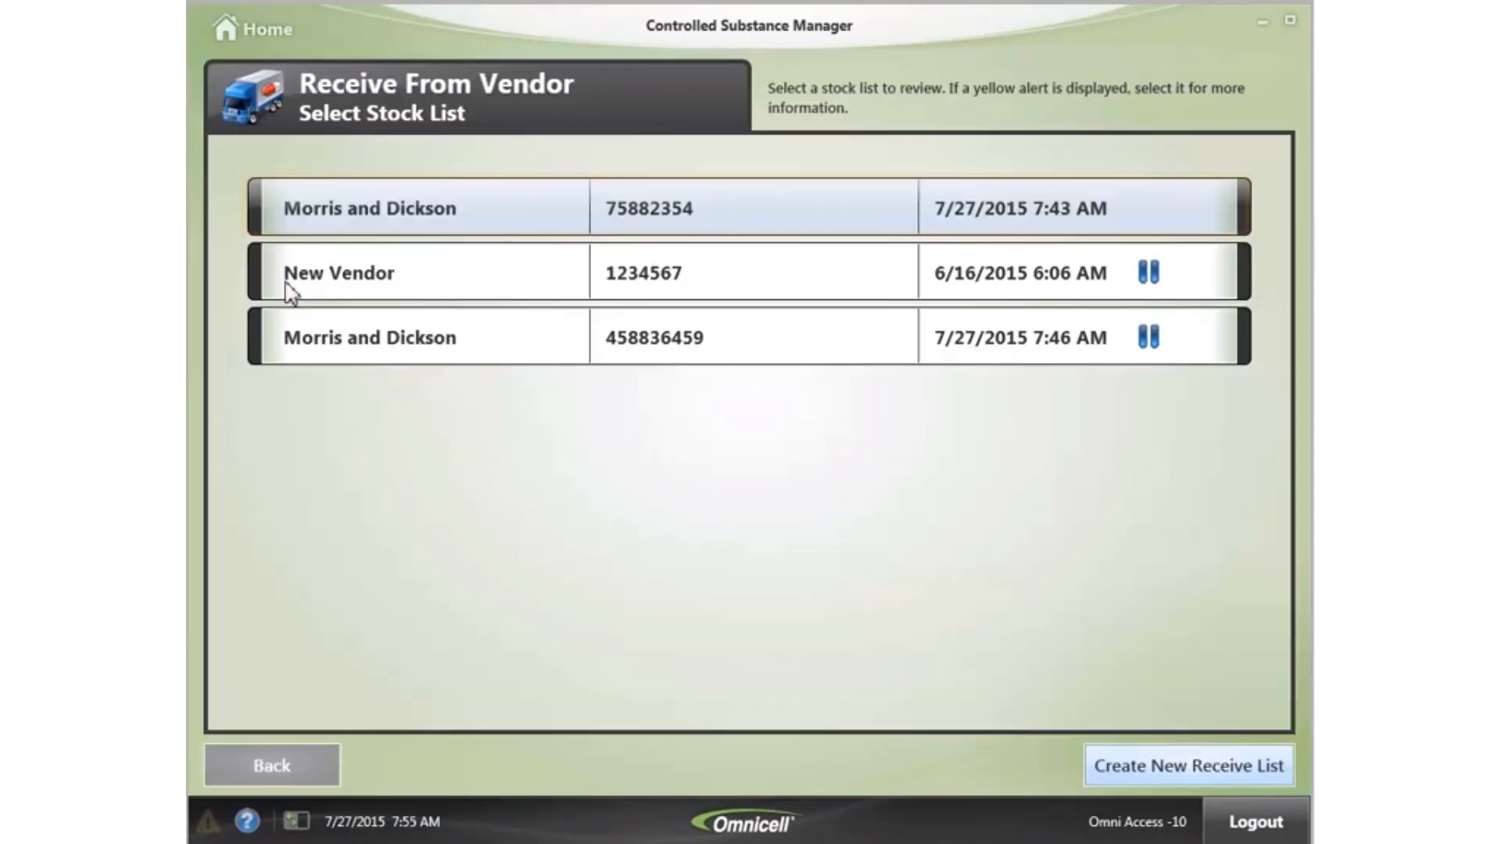
click(486, 219)
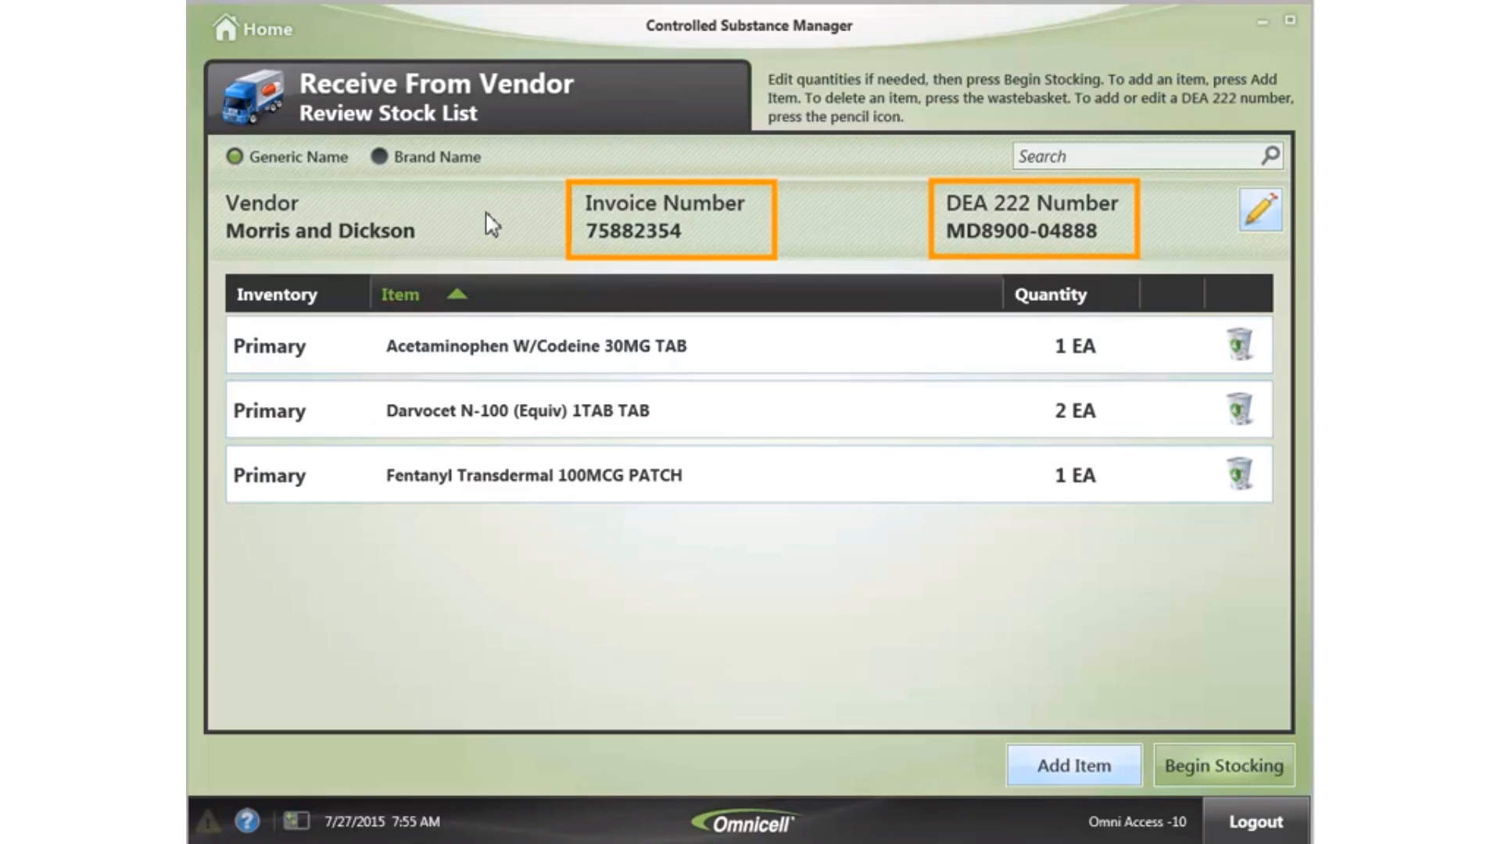
click(1260, 210)
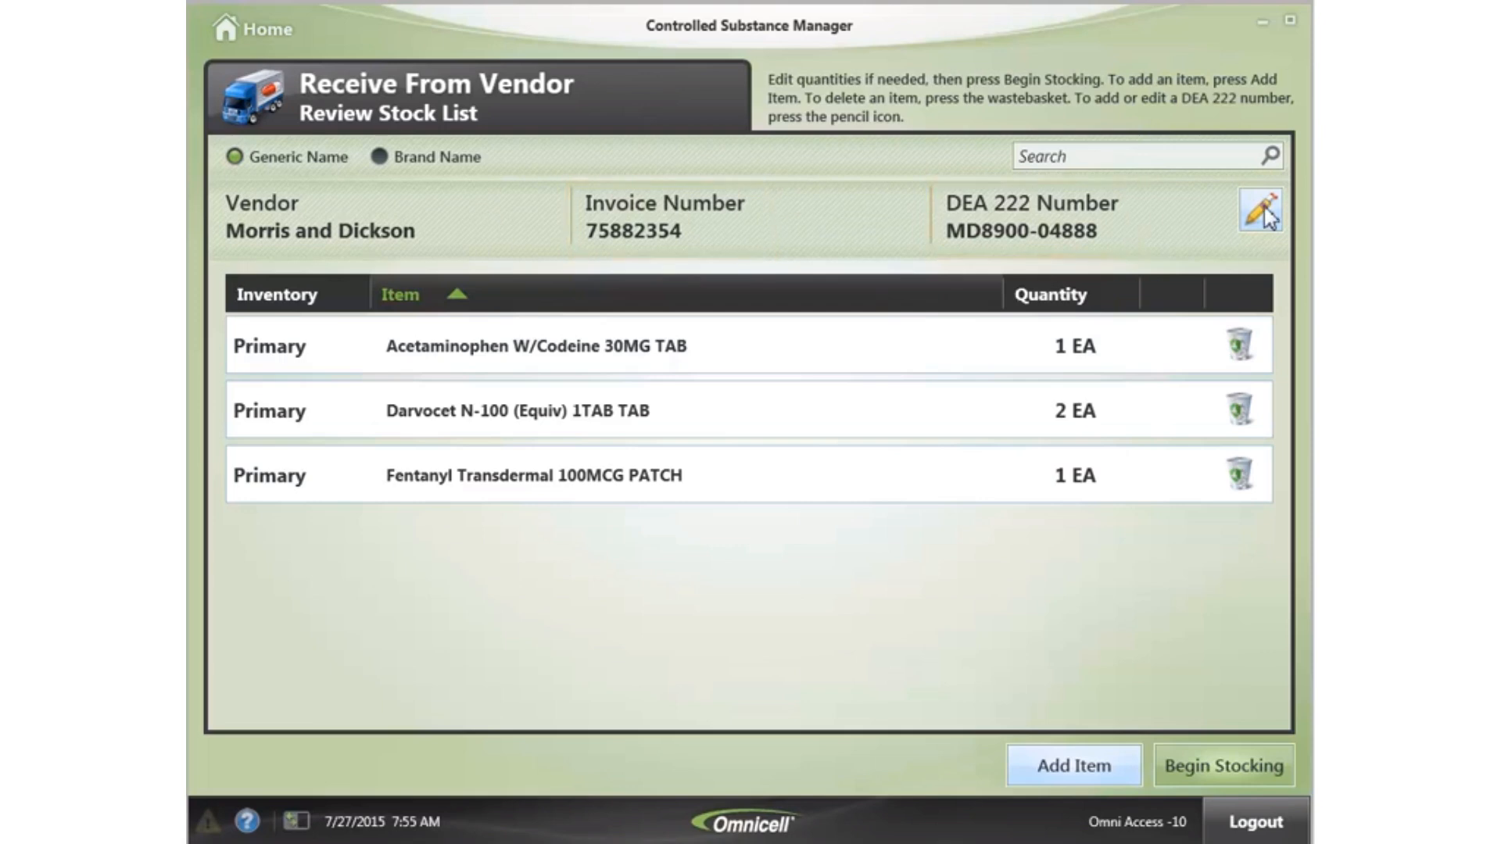
text(MD8900-04888)
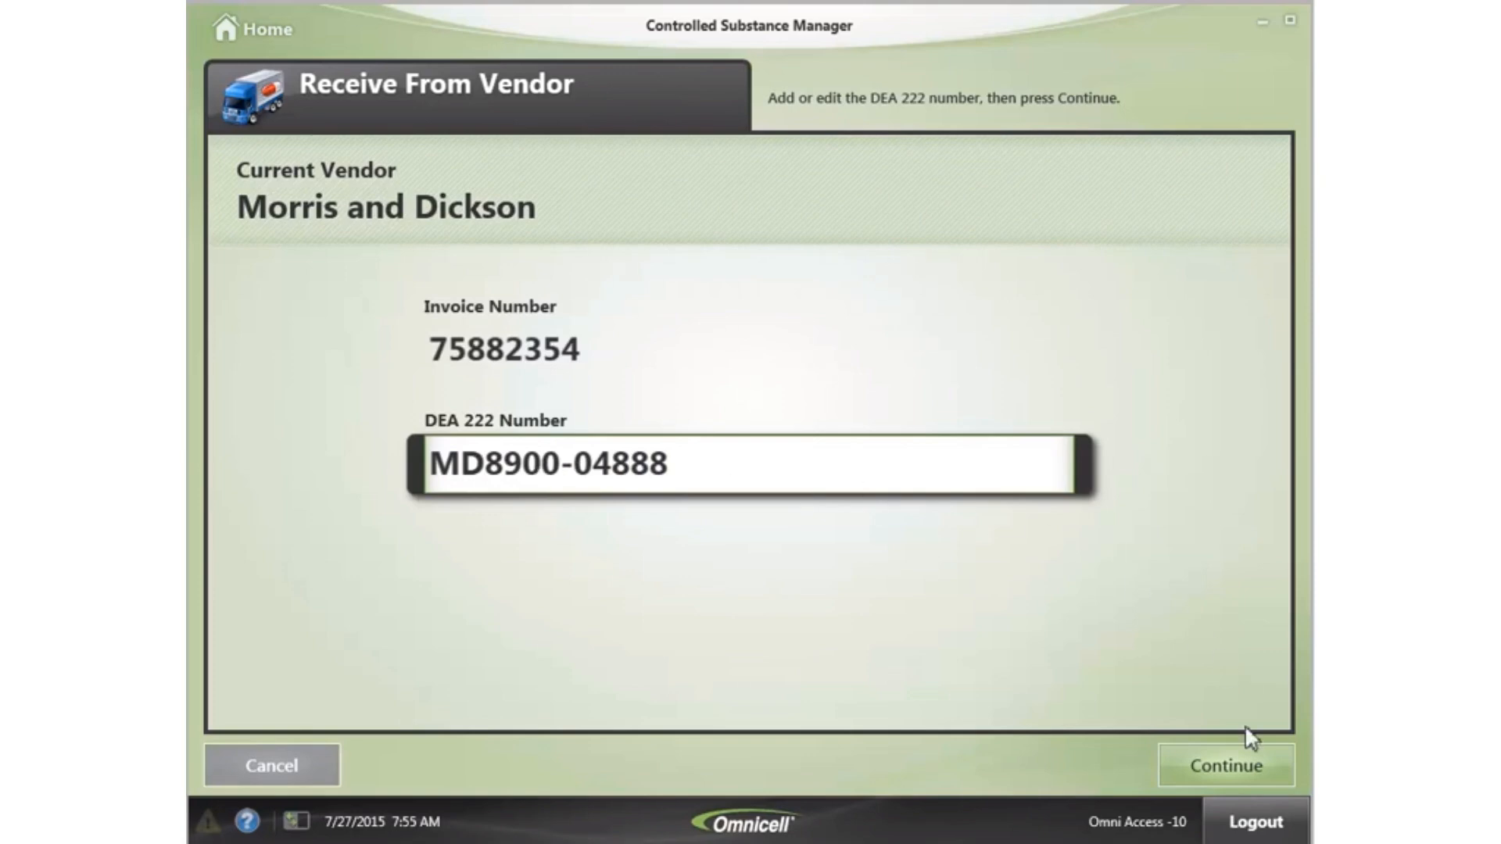
click(1232, 765)
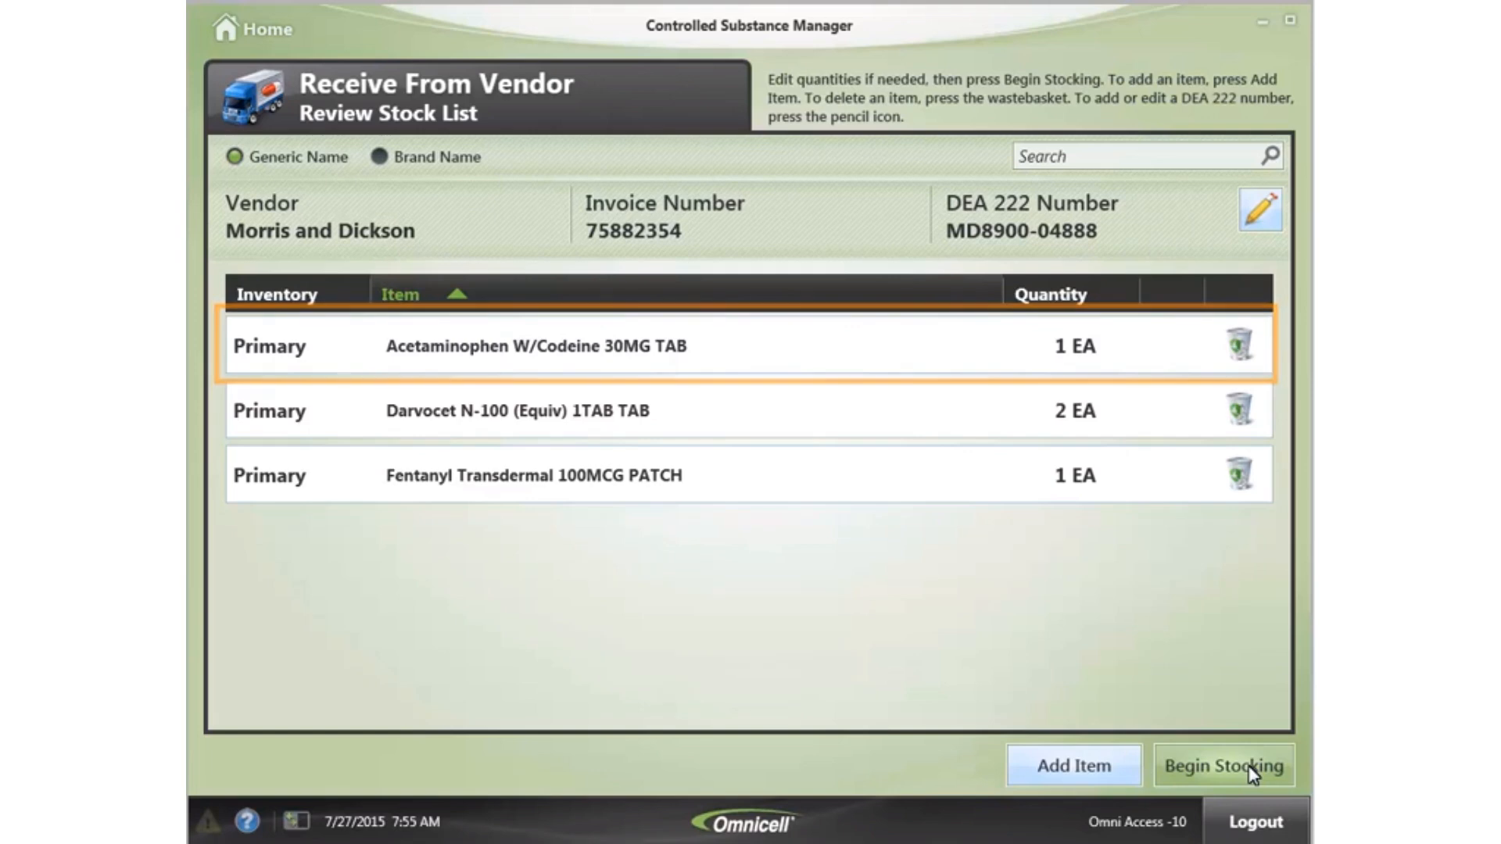
- Check the Acetaminophen receive quantity, return to the three-item review, and begin stocking
click(720, 352)
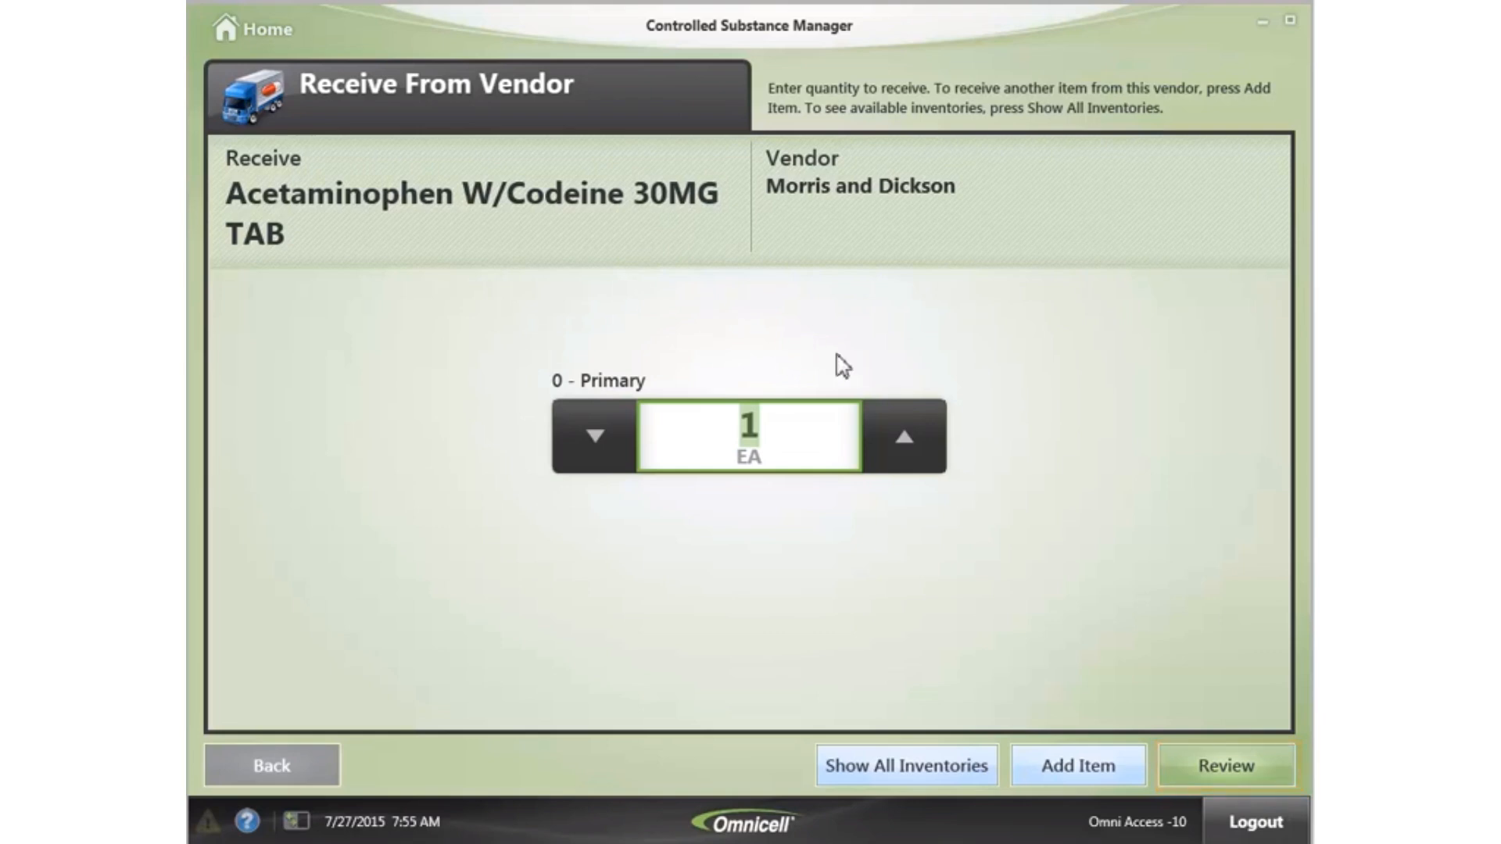
click(1190, 760)
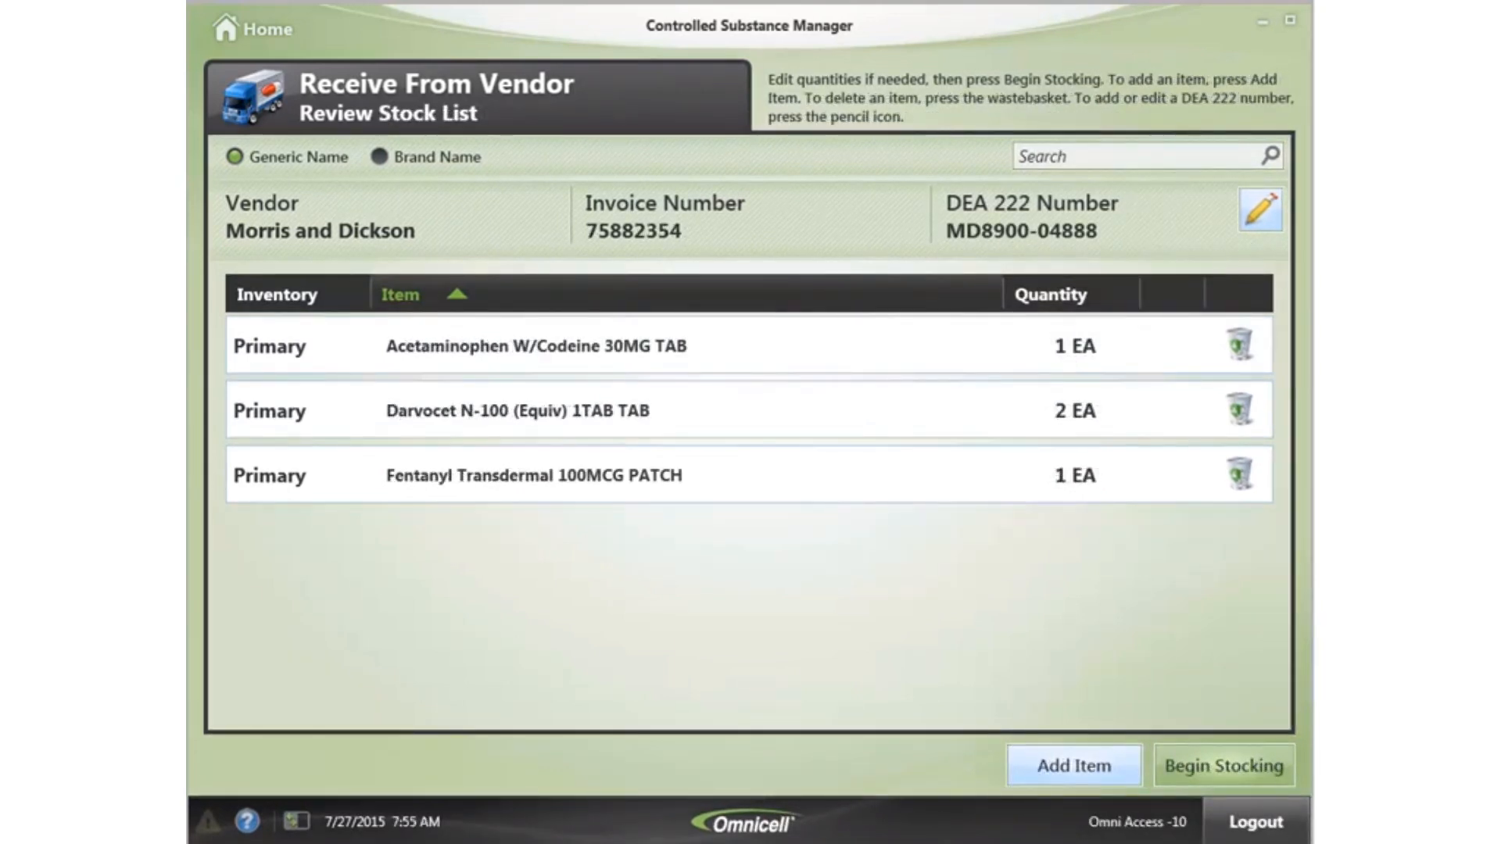
click(1233, 764)
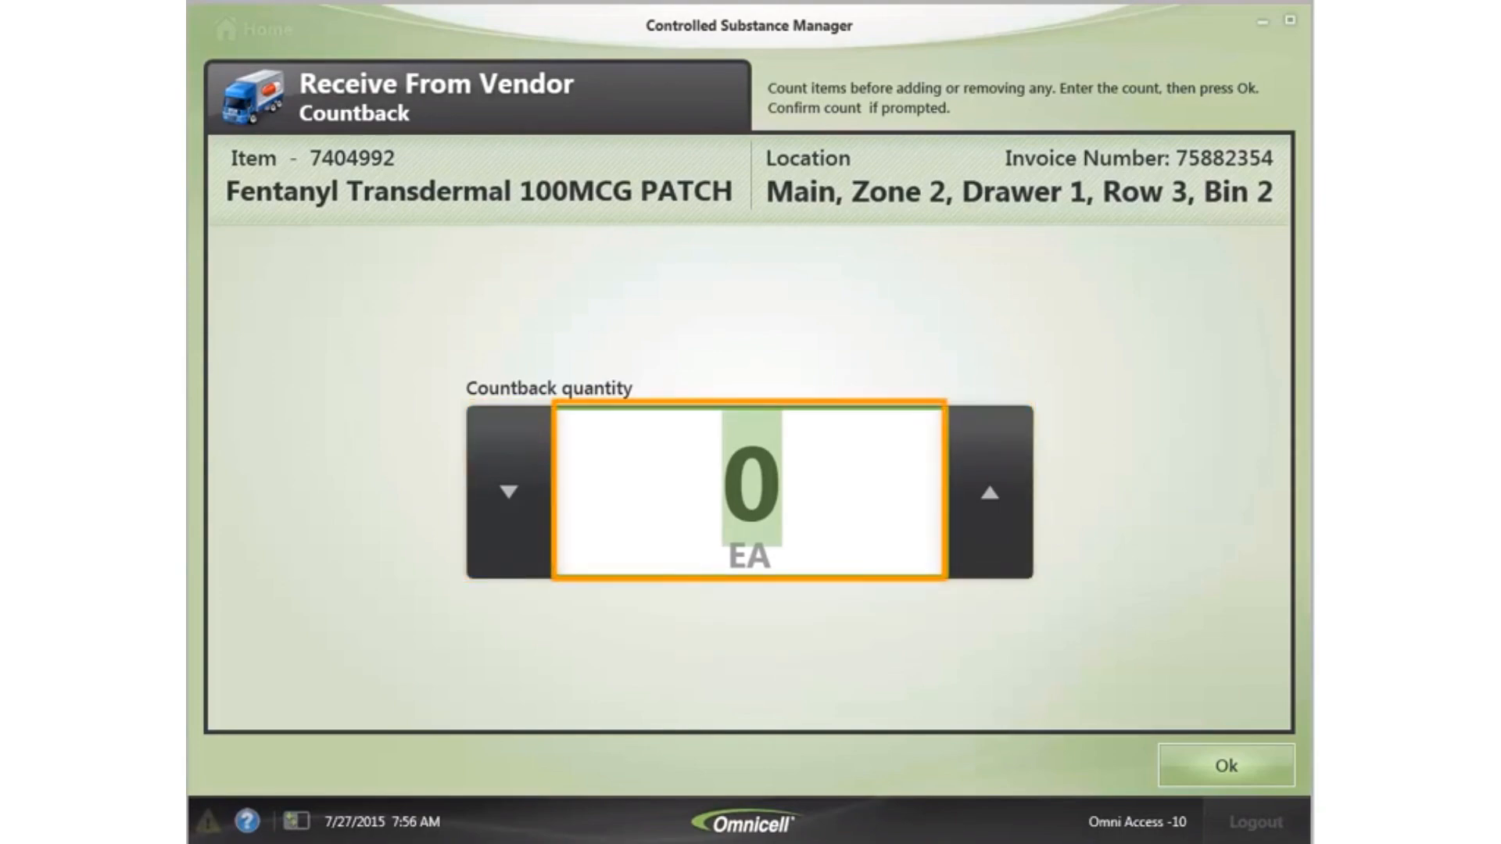
- Record a Fentanyl 100MCG patch countback of 10 with earliest expiration 8/15/2018
text(10)
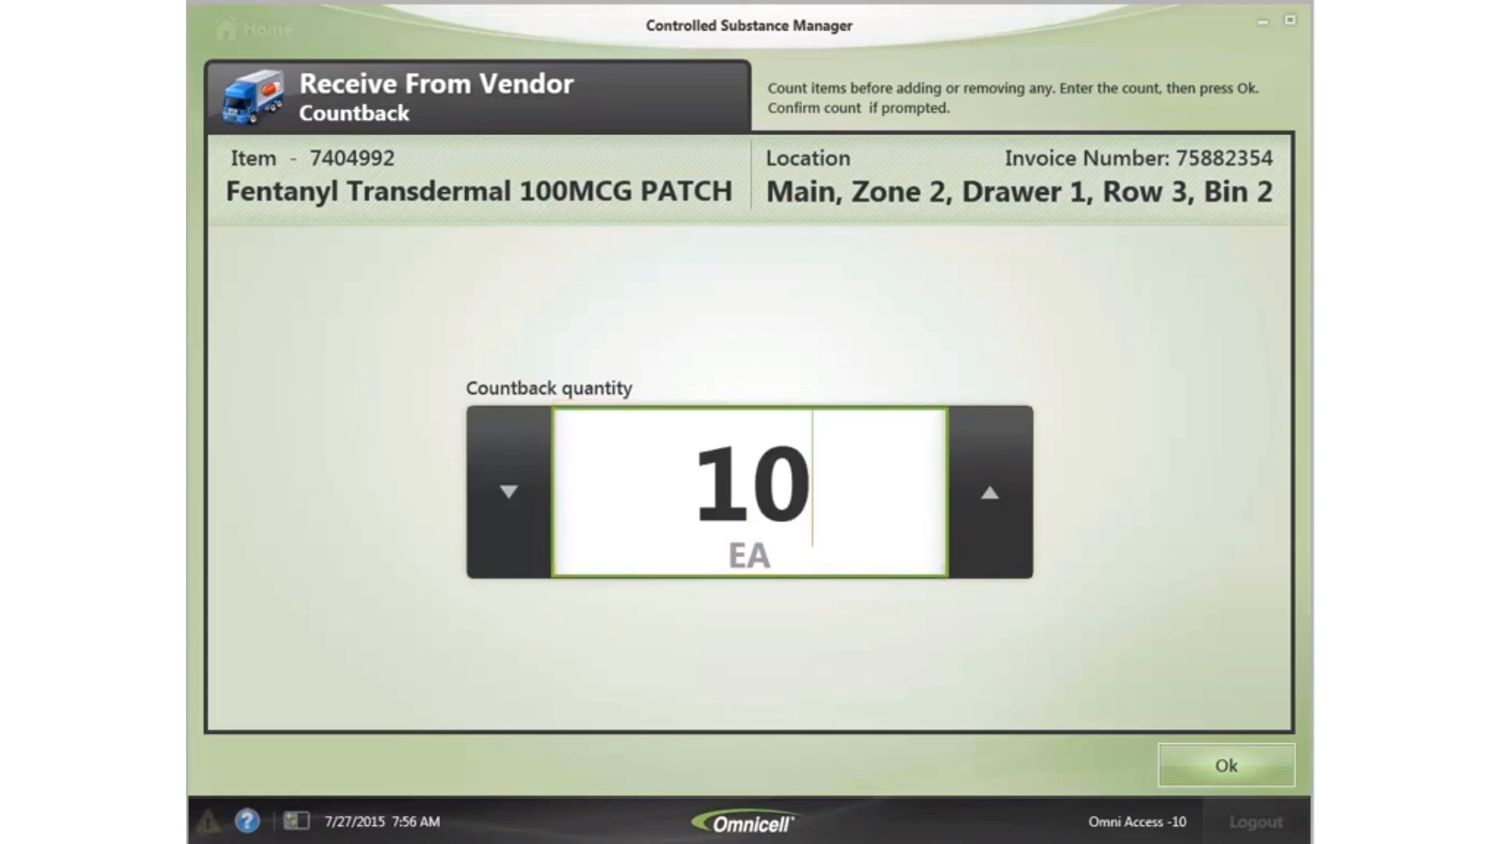
click(1220, 762)
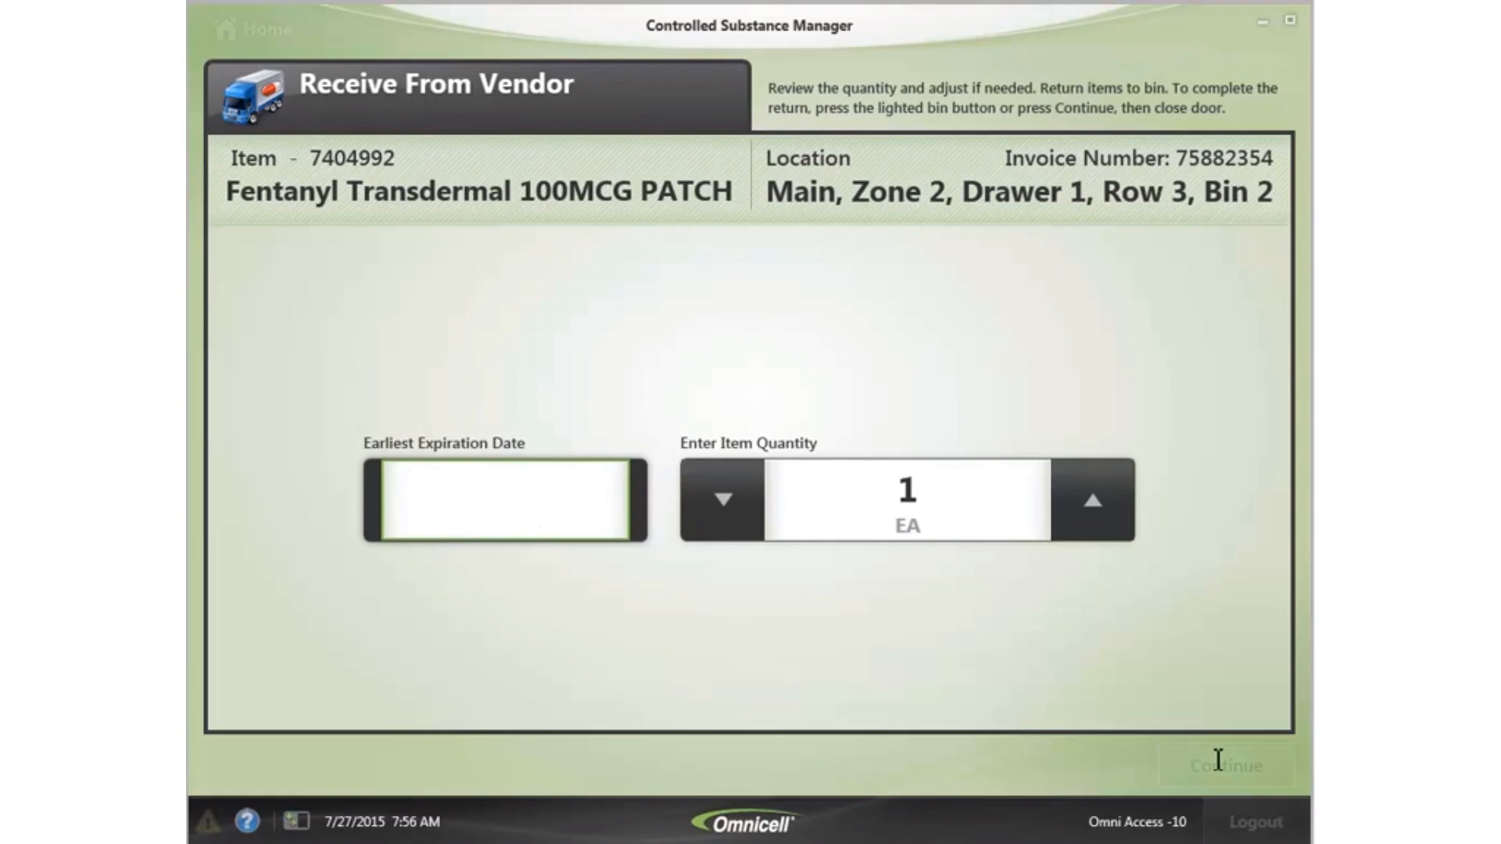
click(427, 489)
text(8/15/2018)
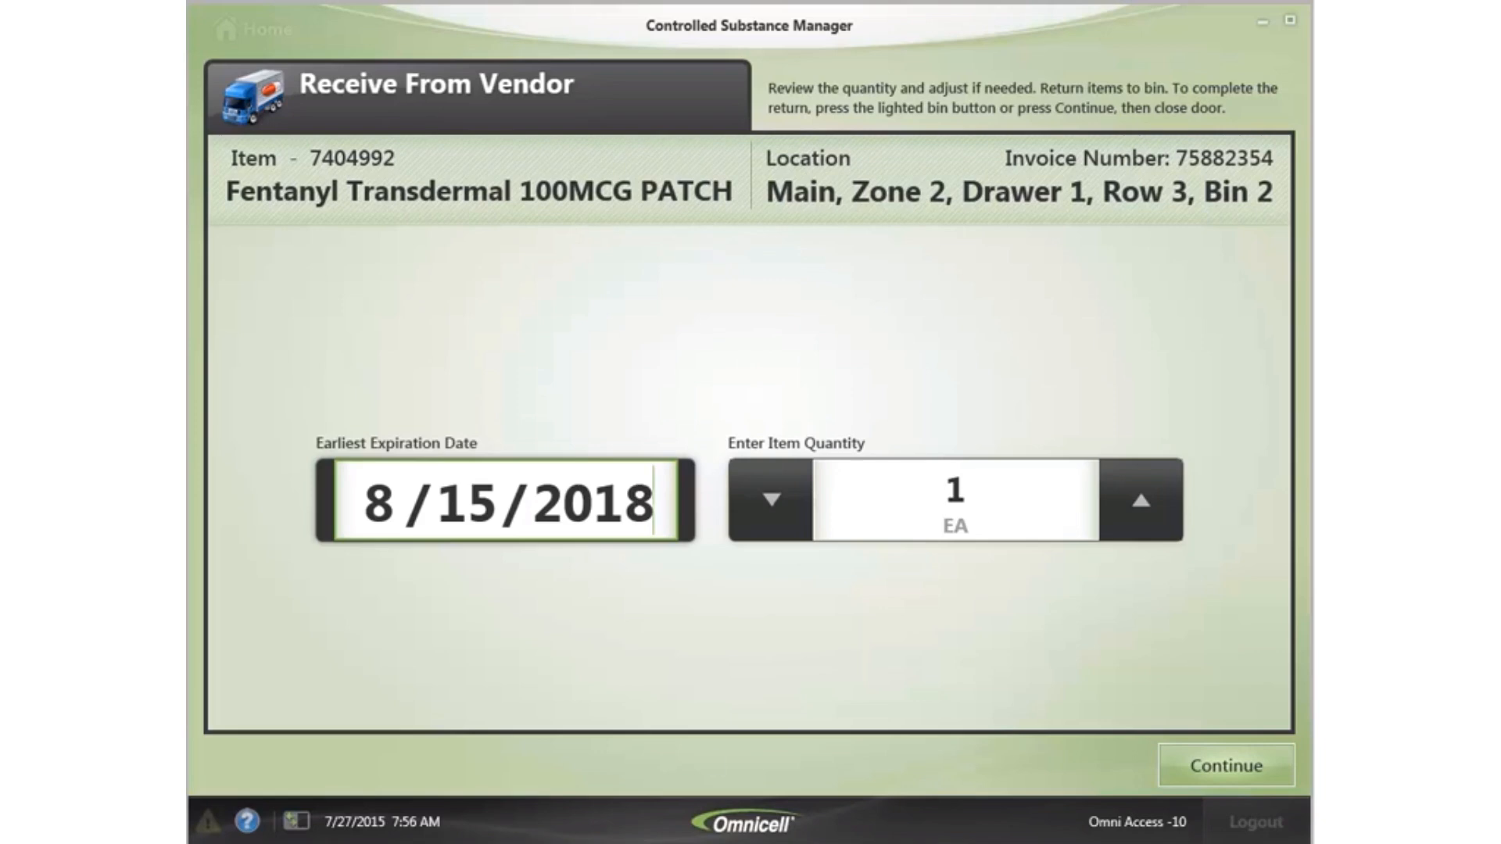
click(1179, 753)
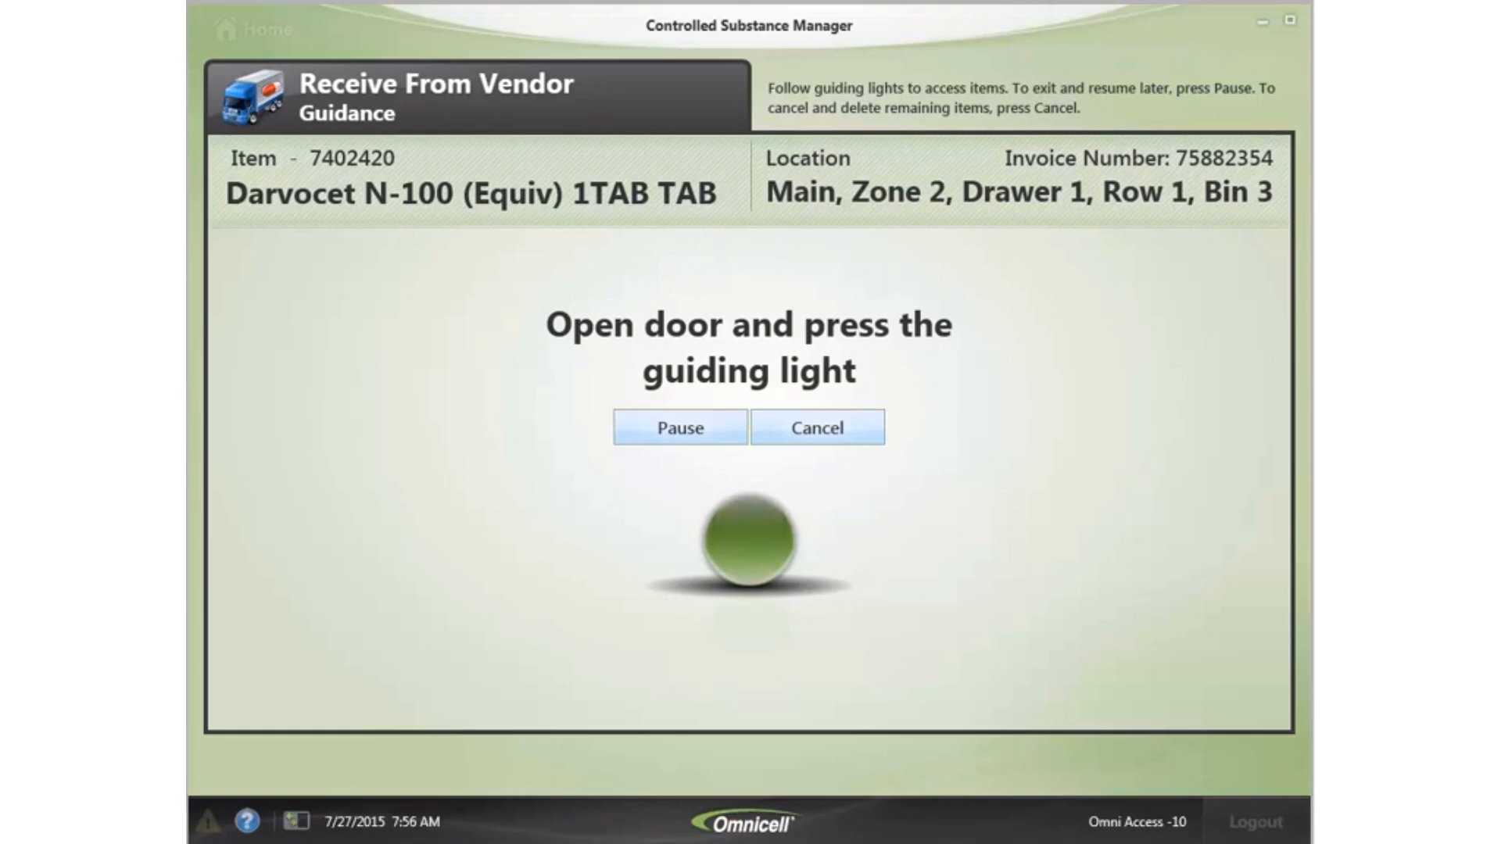
- Stock Darvocet with expiration 9/30/2018 and accept the Acetaminophen W/Codeine countback of 75
click(1226, 766)
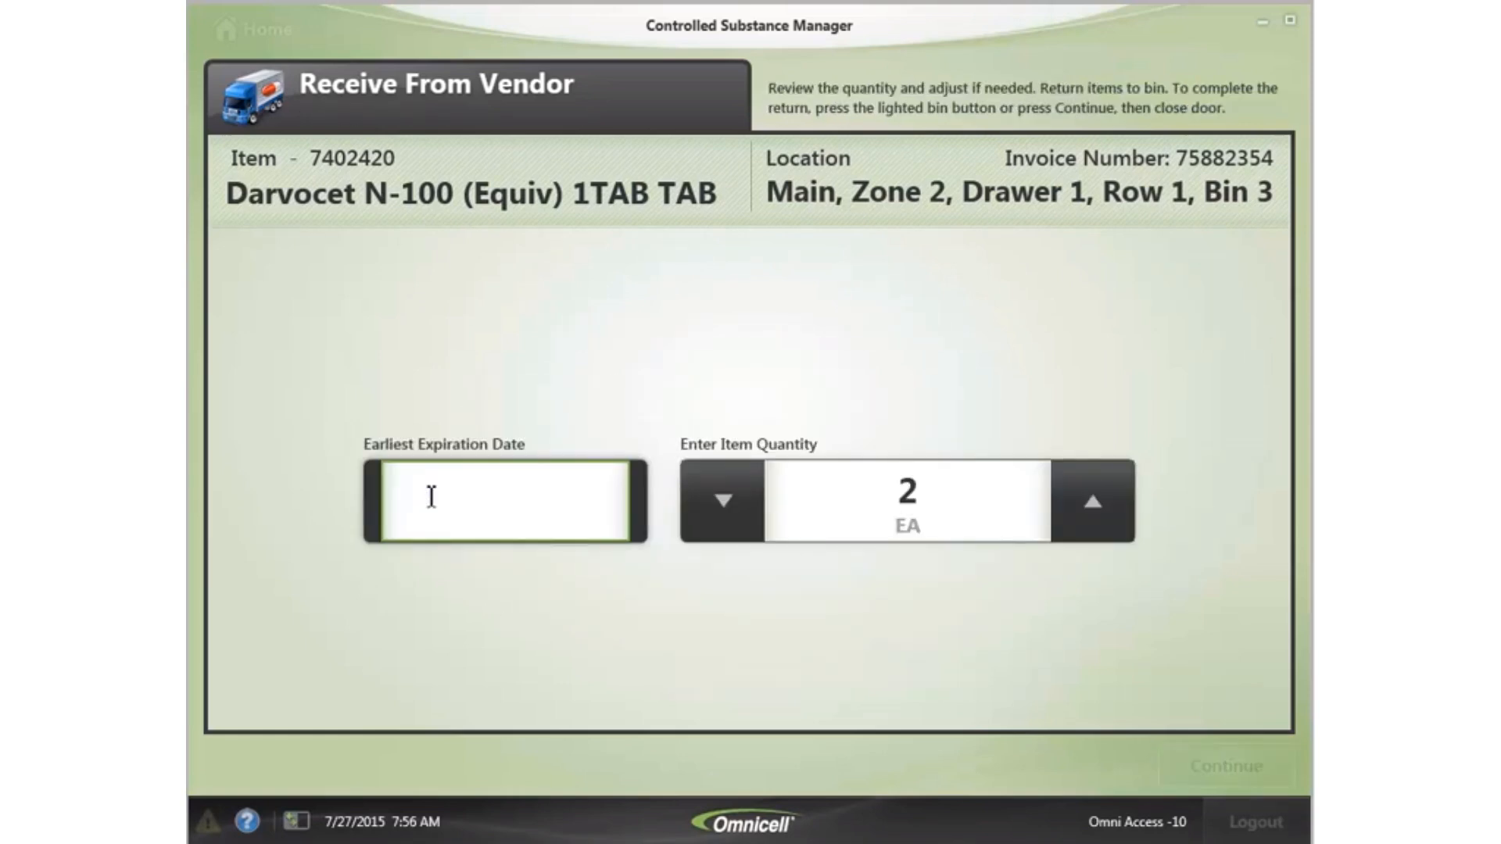
text(9/30/2018)
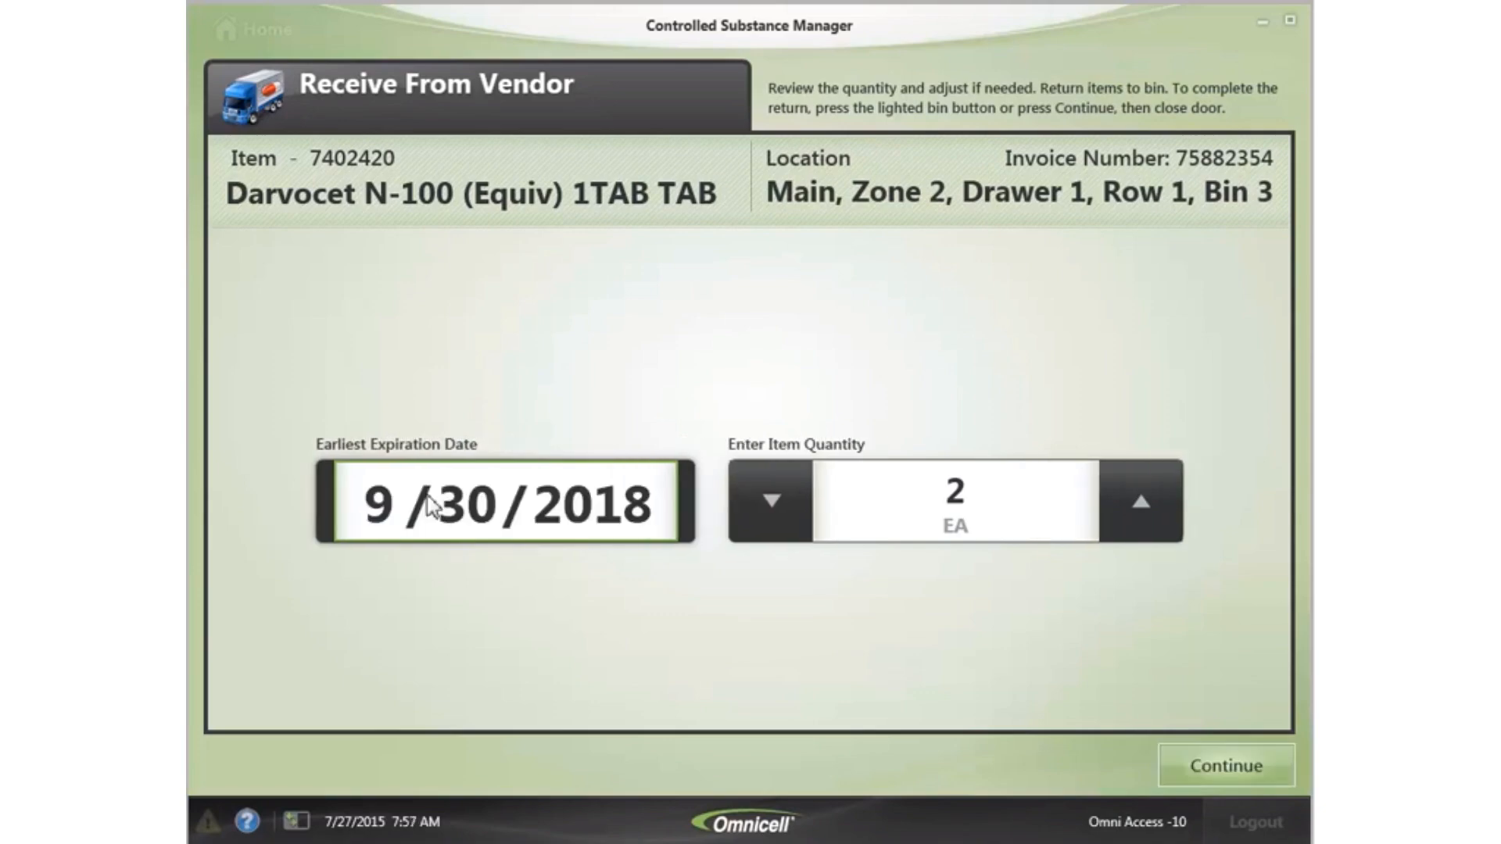
click(1239, 768)
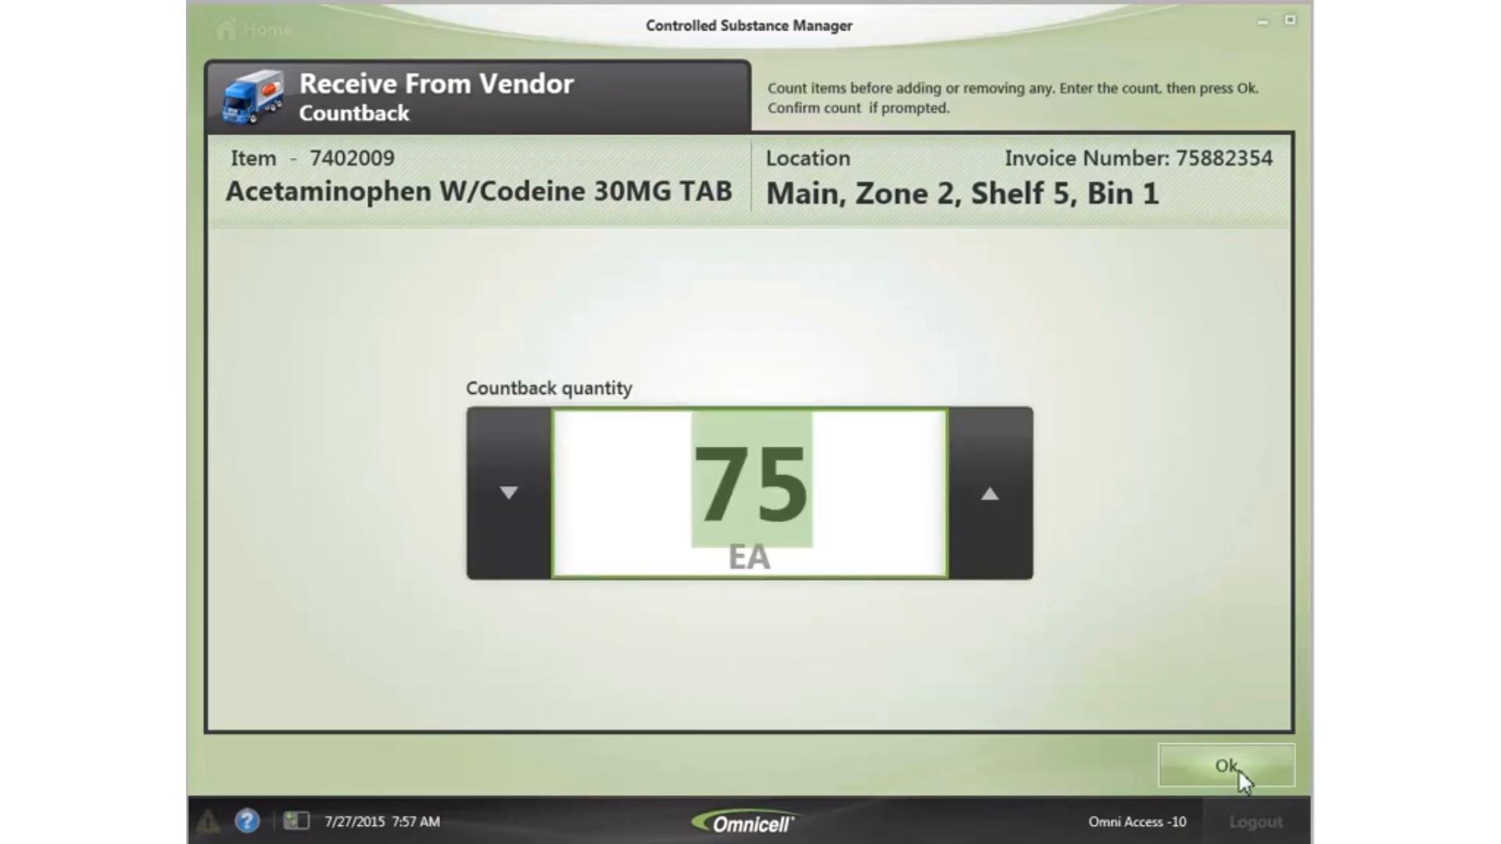
click(1231, 768)
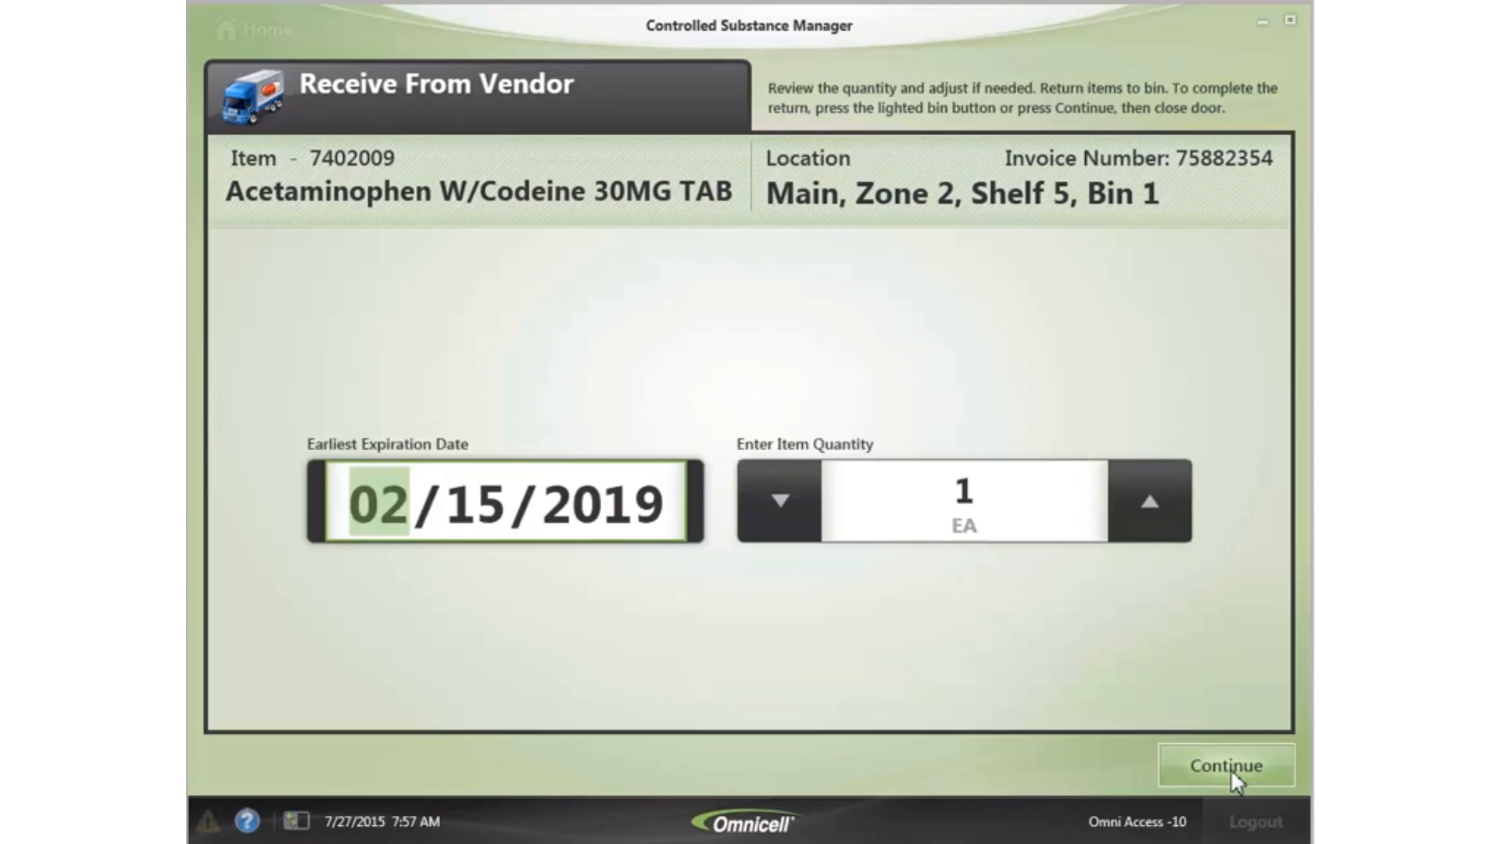
click(1179, 763)
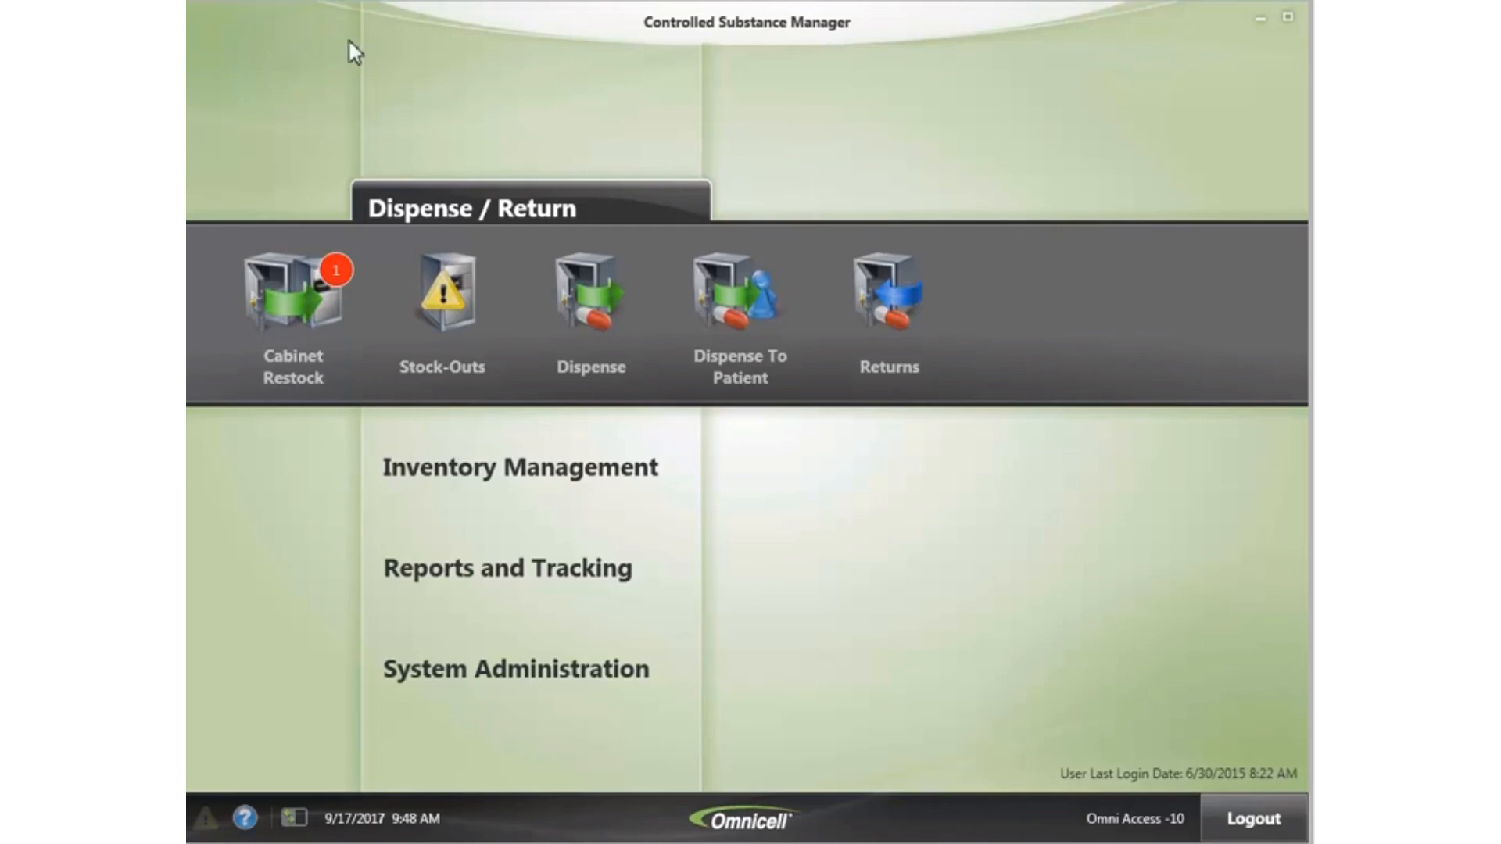
- Create a new vendor receive list under Inventory Management and bring up vendor selection
click(516, 474)
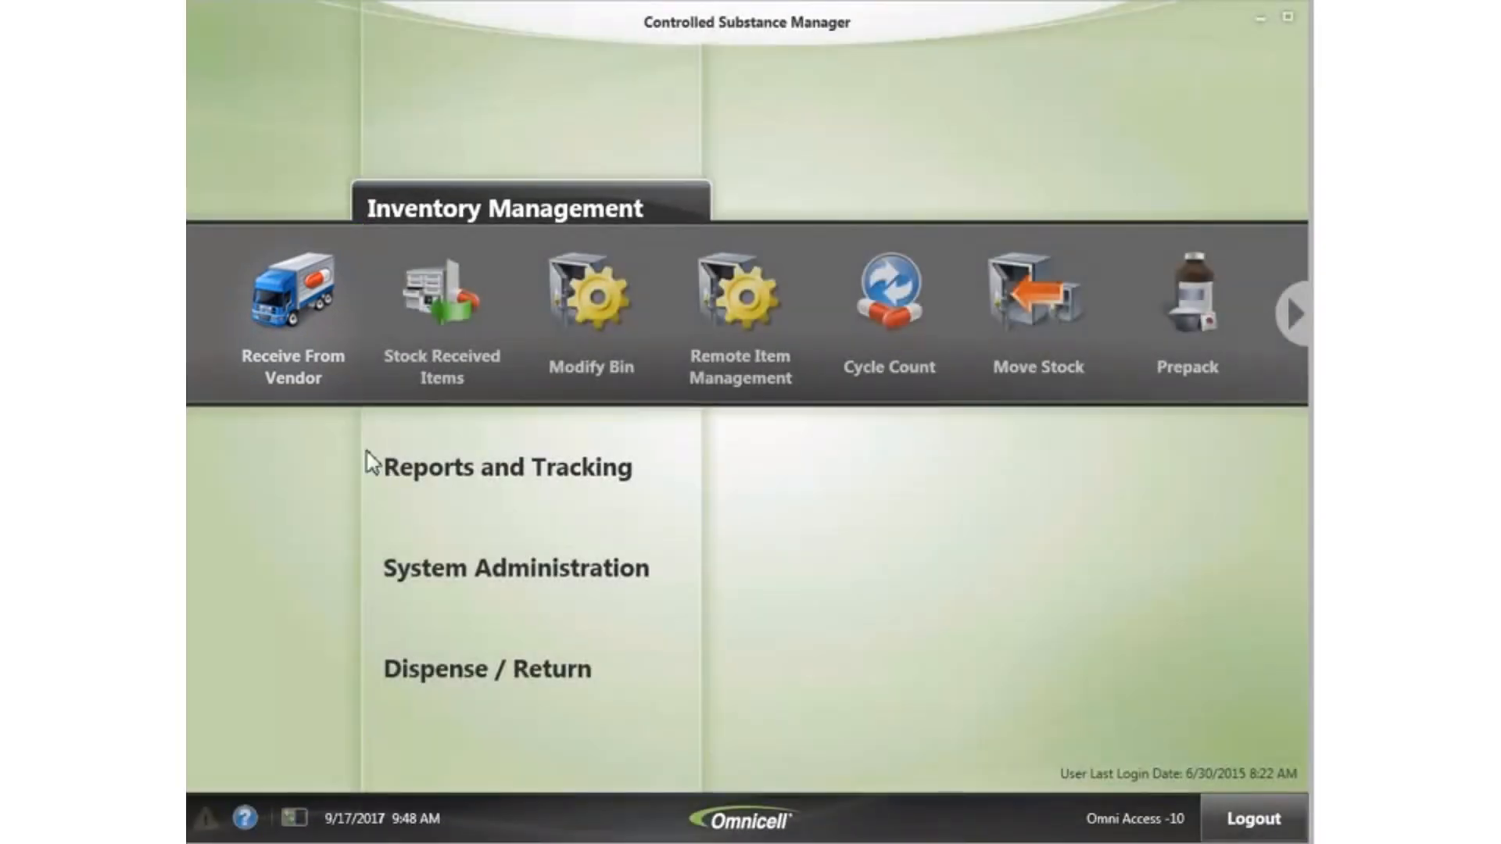
click(270, 311)
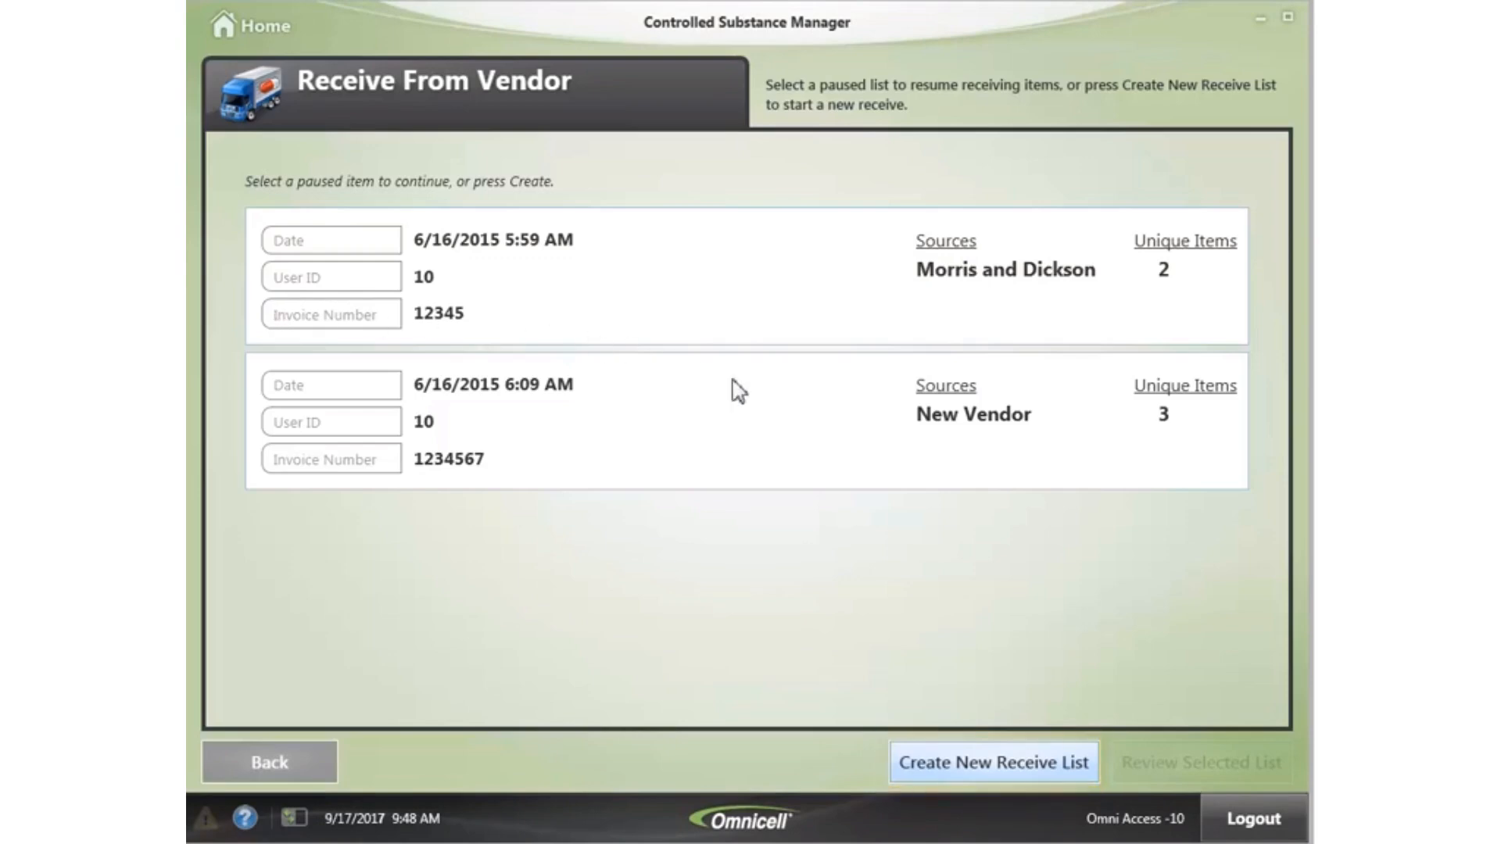
click(989, 764)
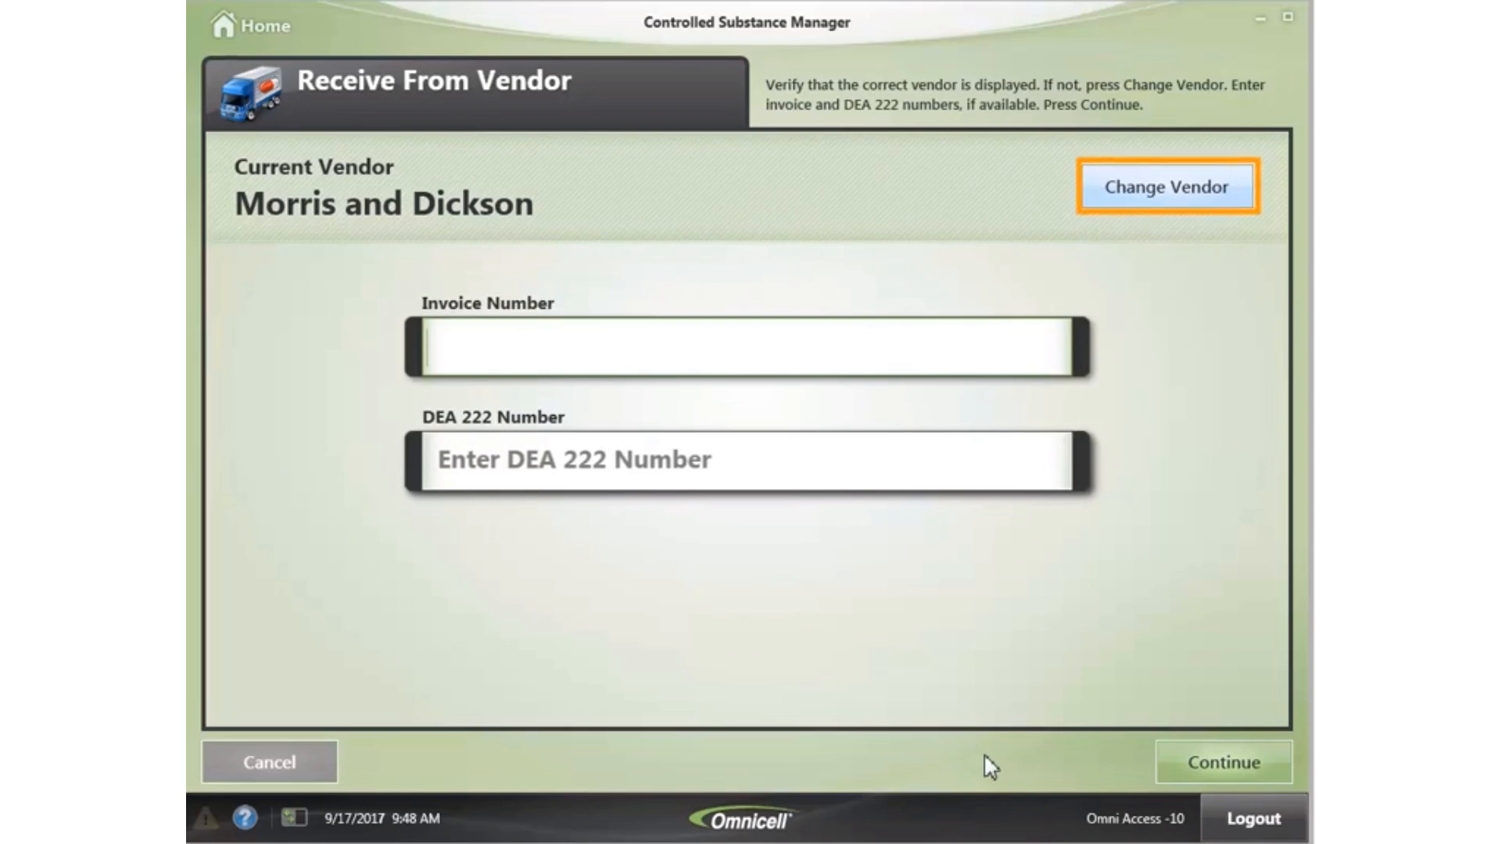
click(1194, 192)
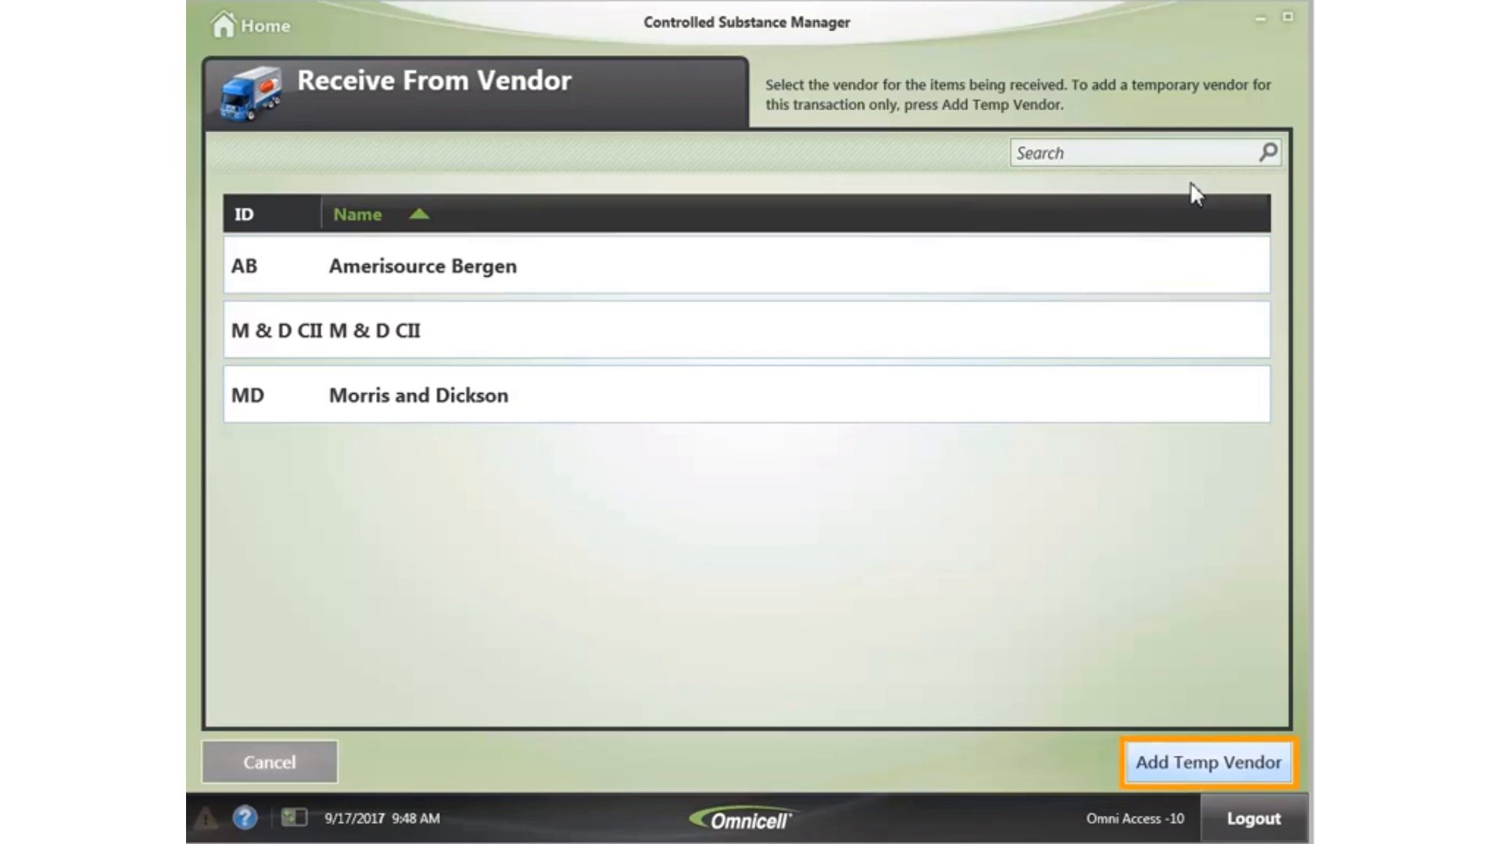
- Add 'Sisters of Mercy Pharmacy' as a temporary vendor for this receive
click(1181, 763)
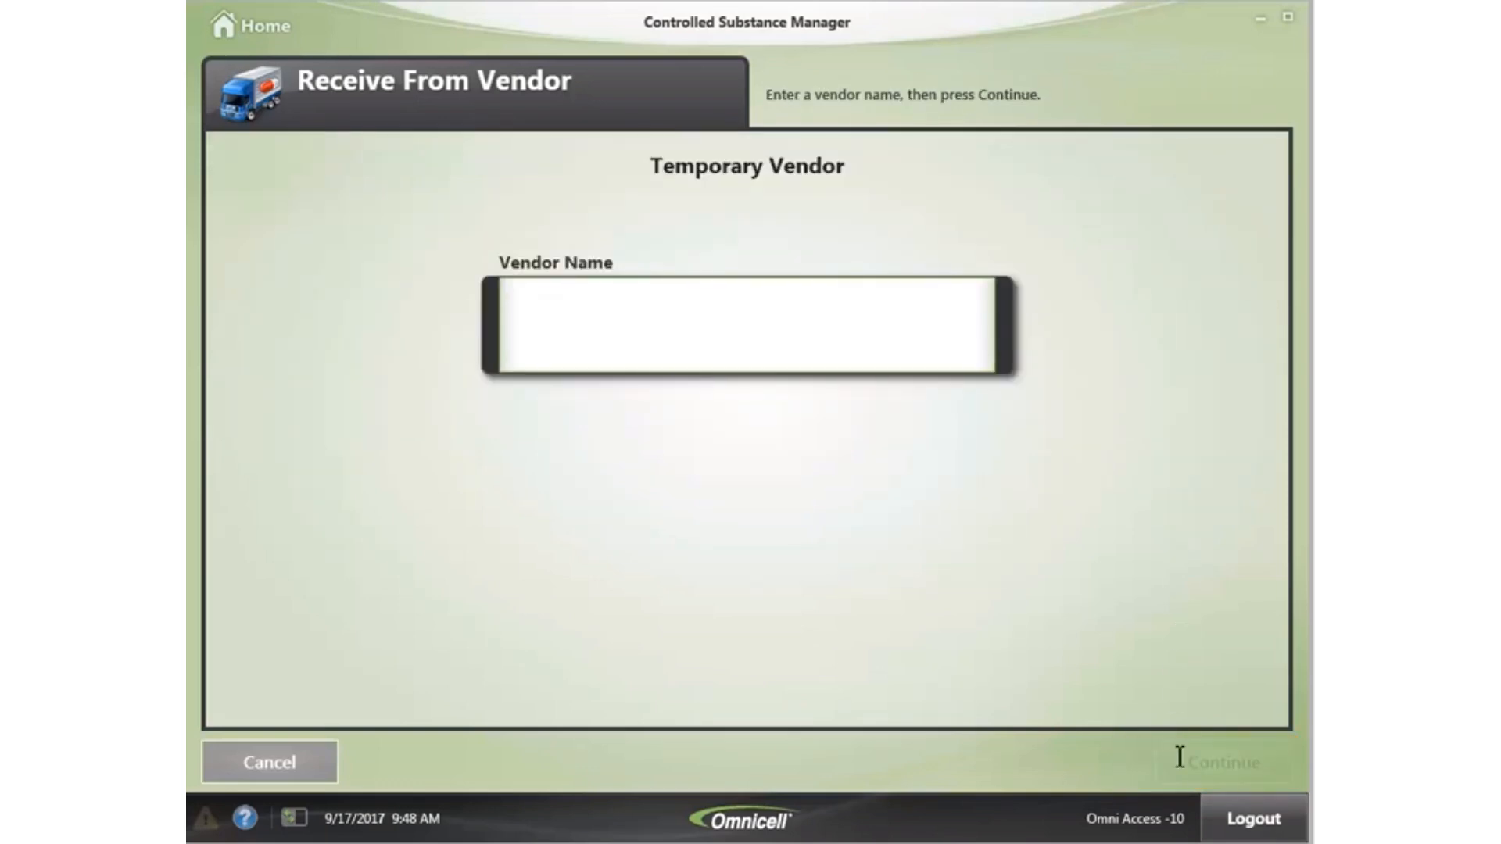
click(529, 319)
text(Sisters of M)
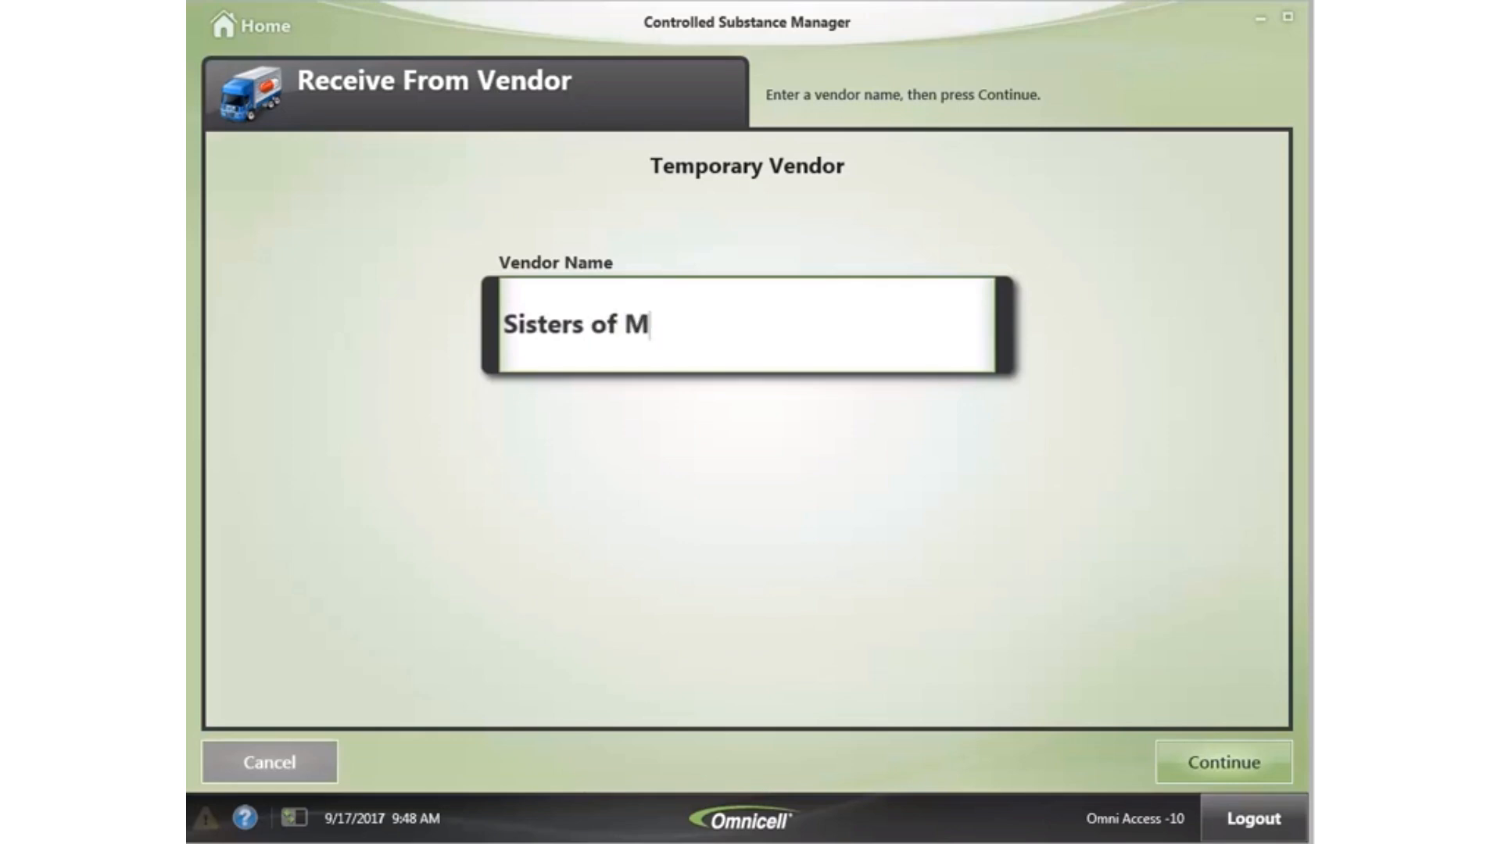
text(ercy Pharmacy)
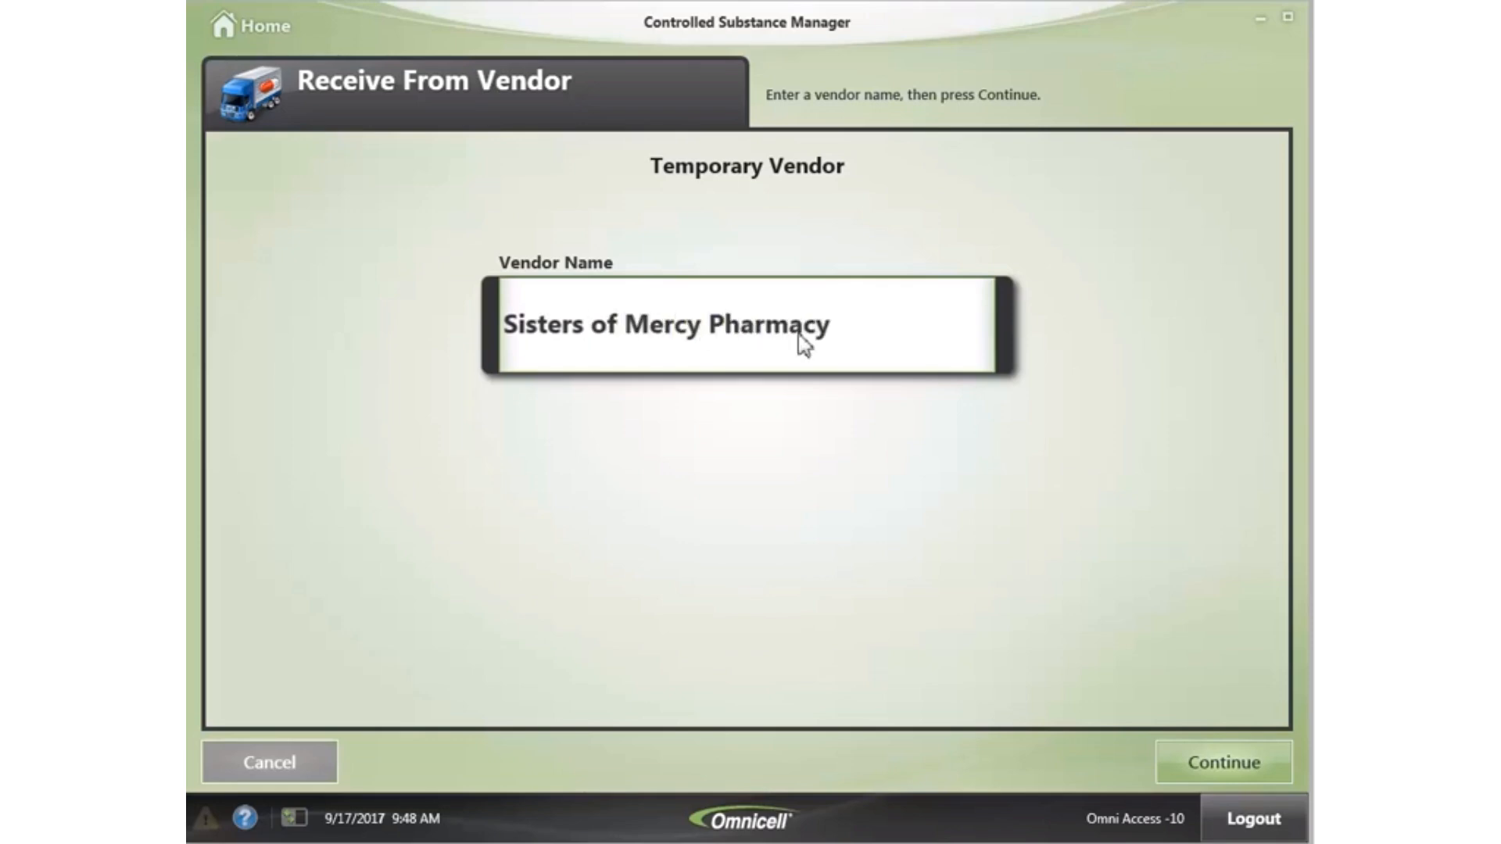
click(1256, 774)
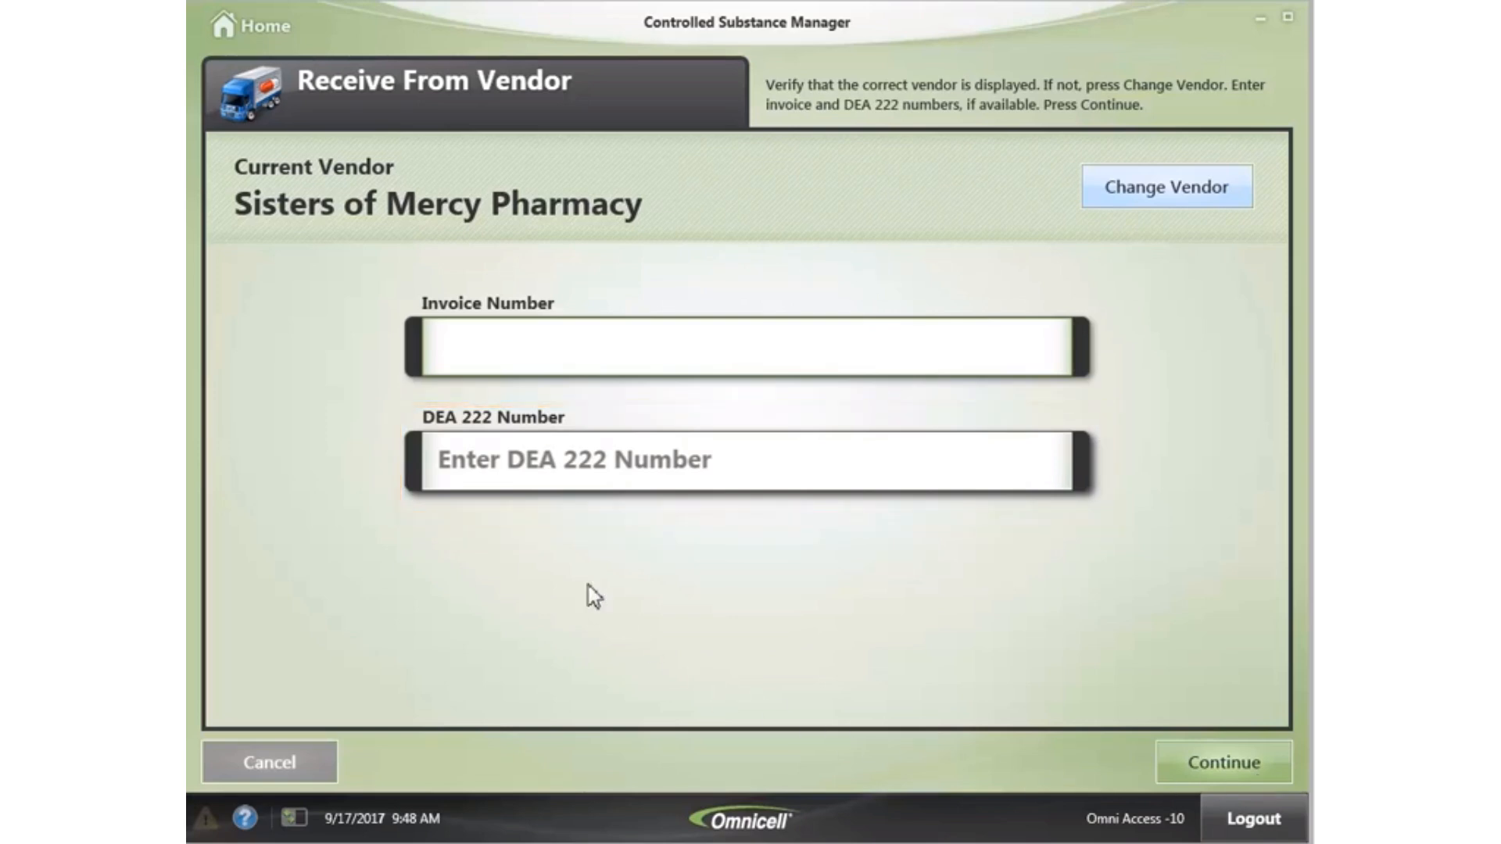
- Enter the delivery's invoice number and DEA 222 form number, then continue to item selection
text(1234567)
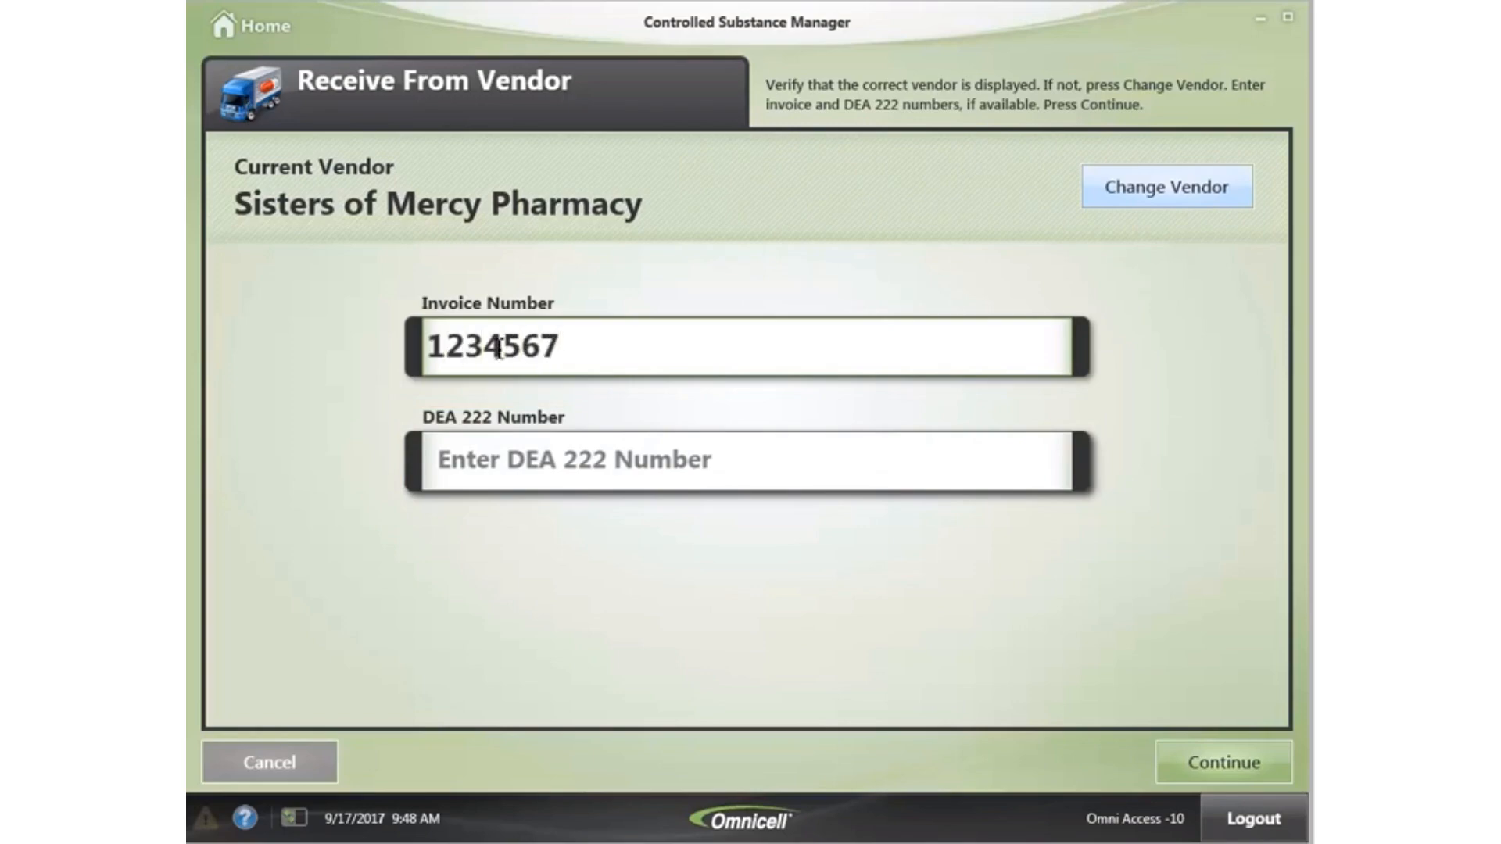
click(469, 462)
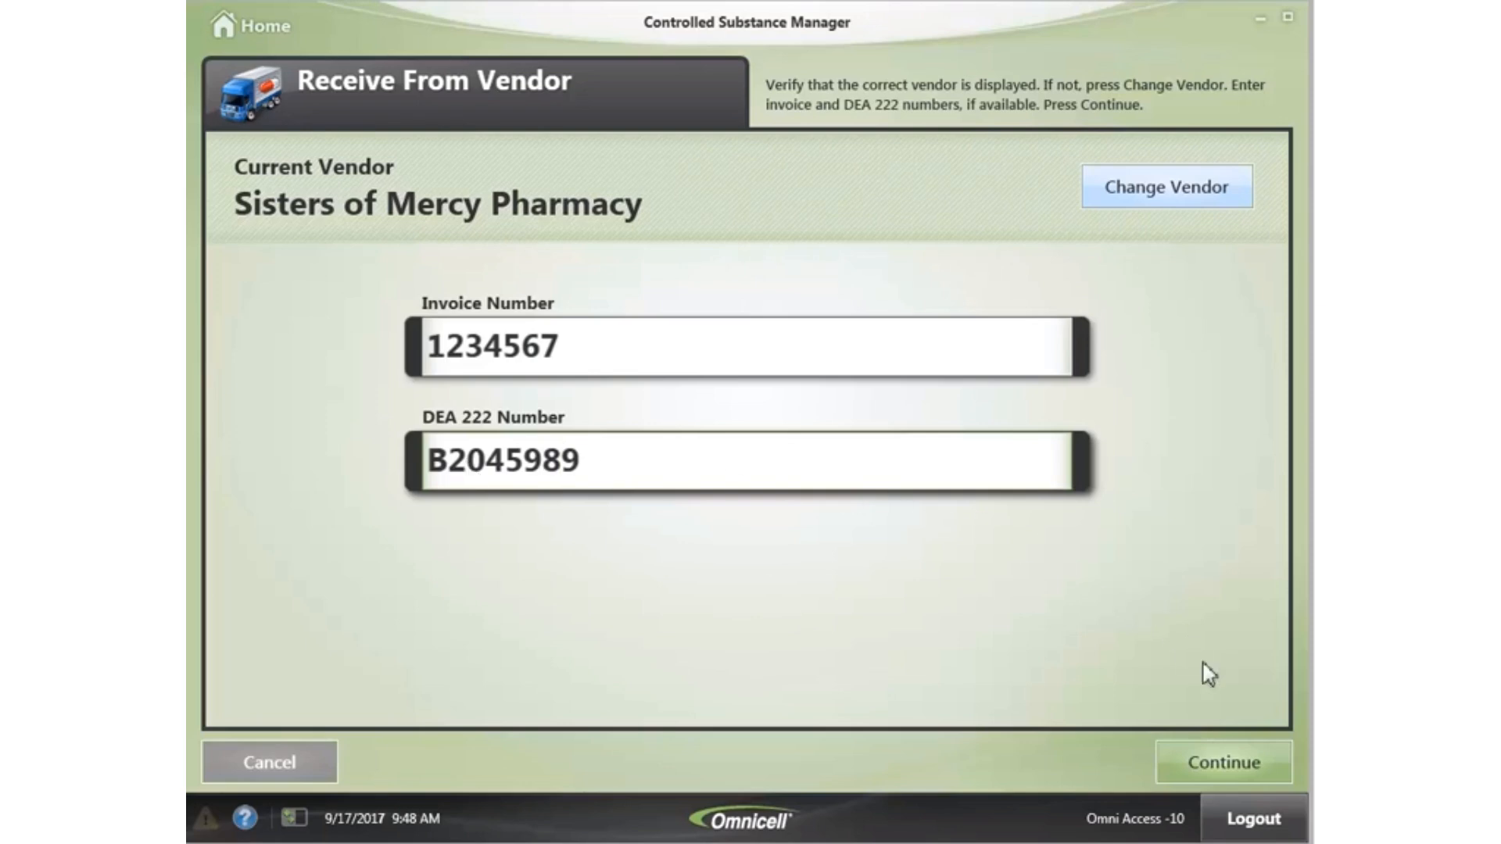
click(1230, 767)
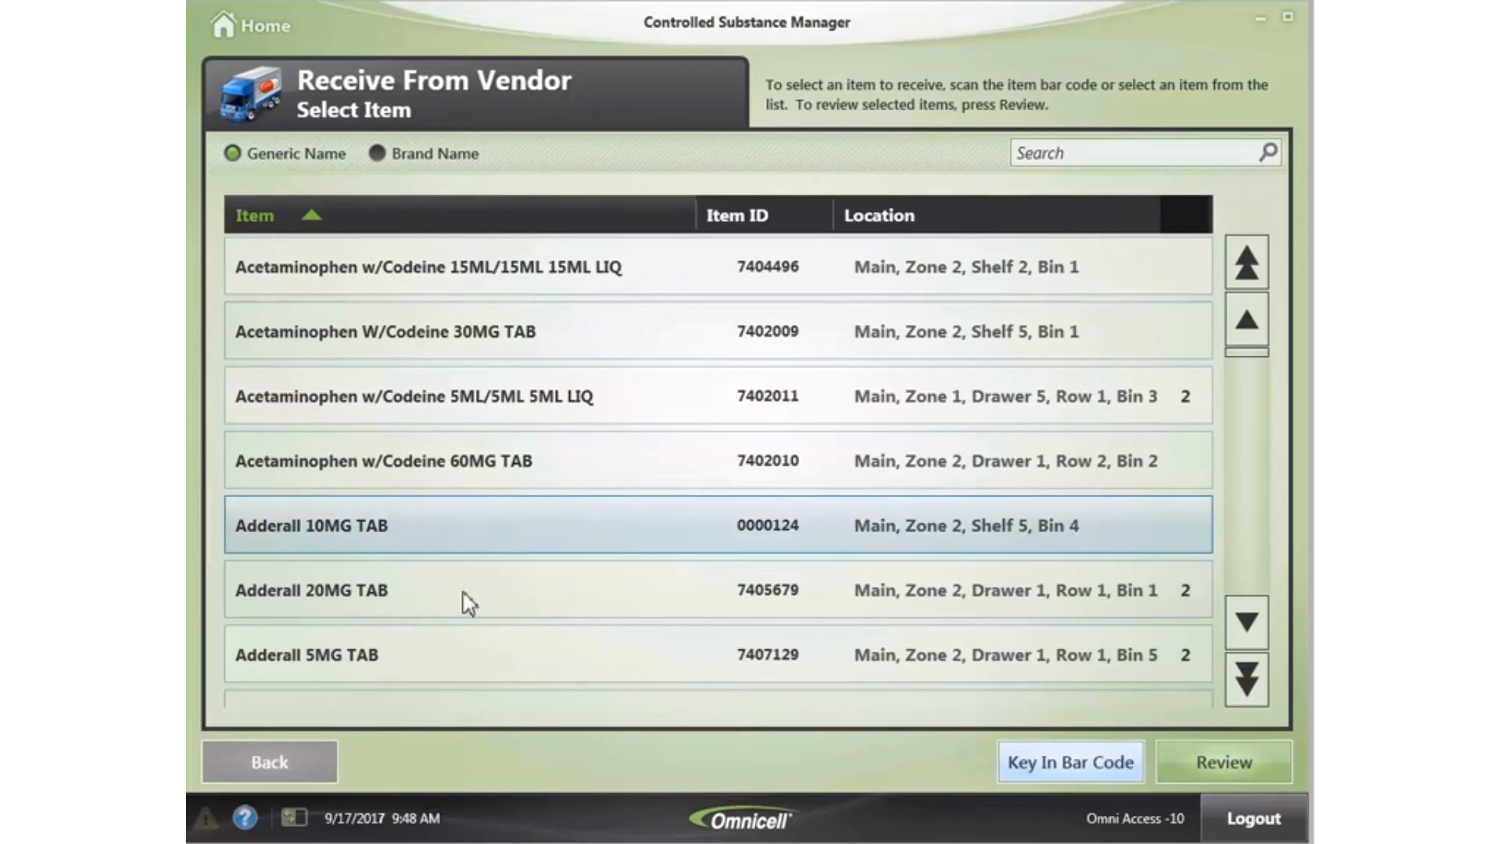
- Queue 50 EA Acetaminophen W/Codeine 30MG TAB and 1 box Adderall 10MG TAB, then review
click(342, 330)
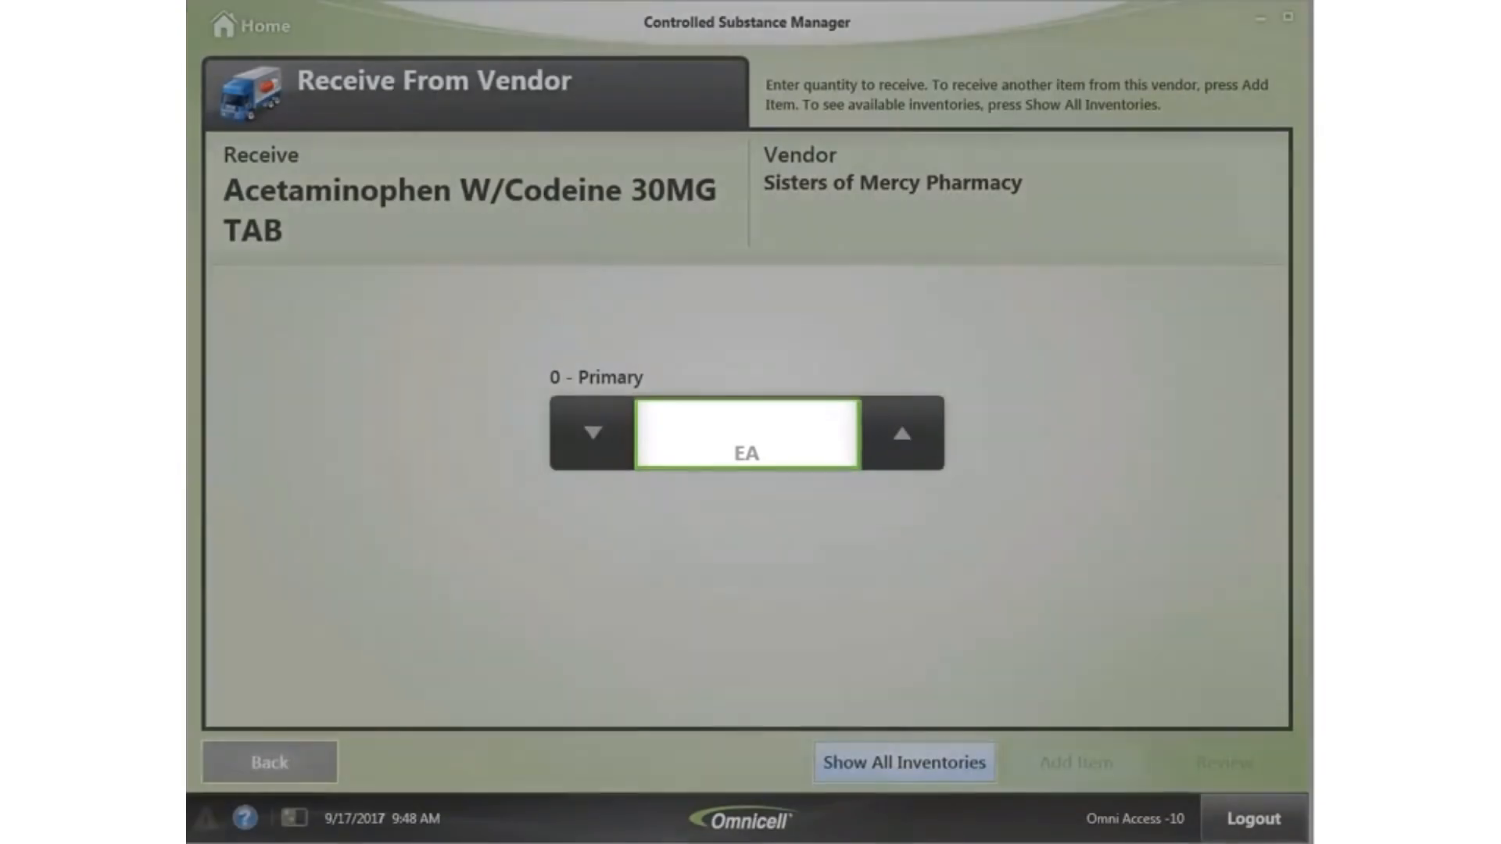
text(50)
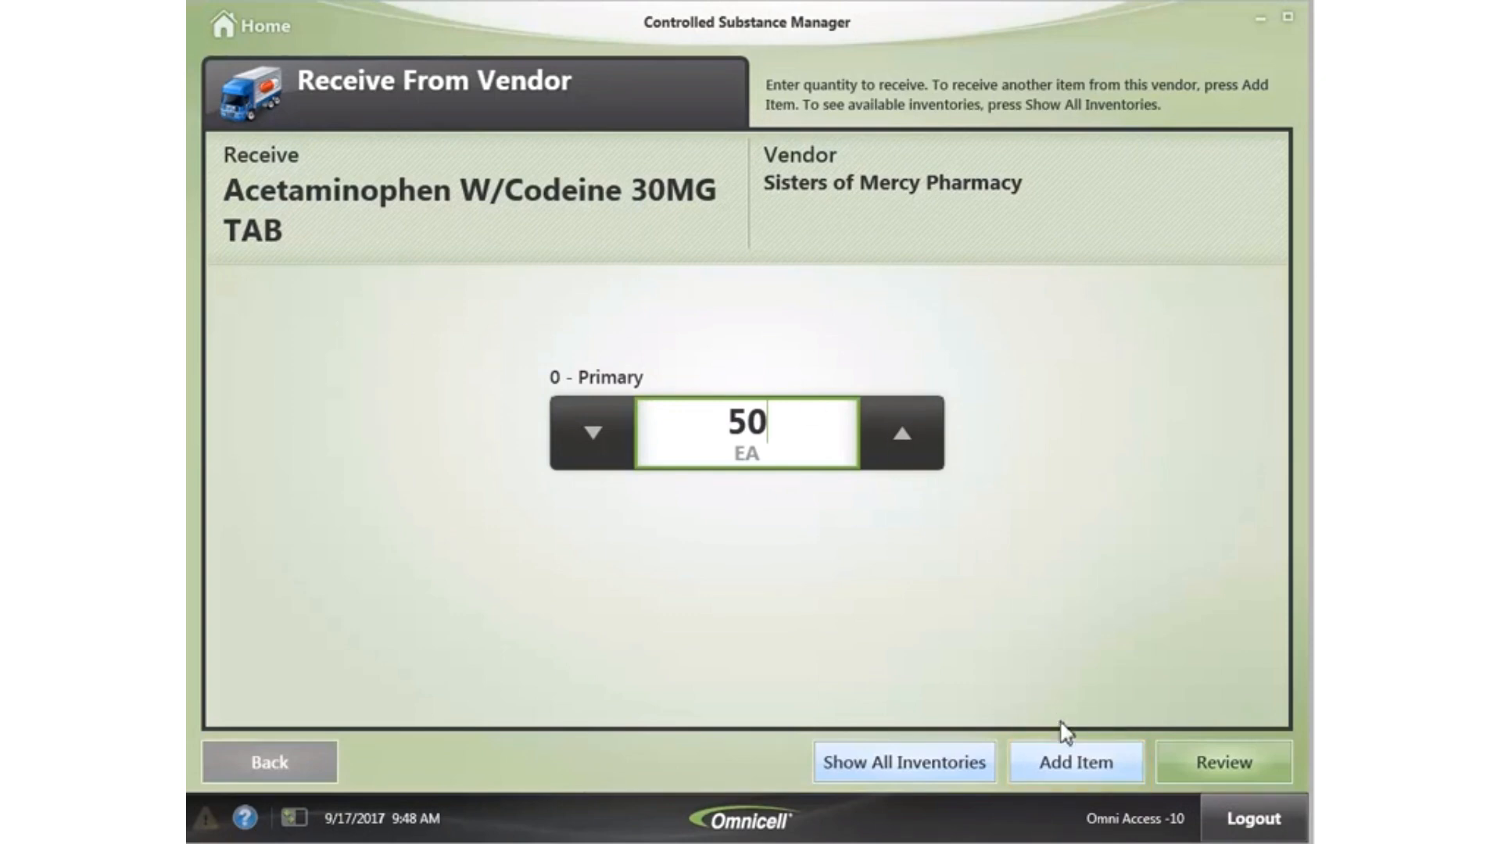
click(1066, 764)
click(454, 529)
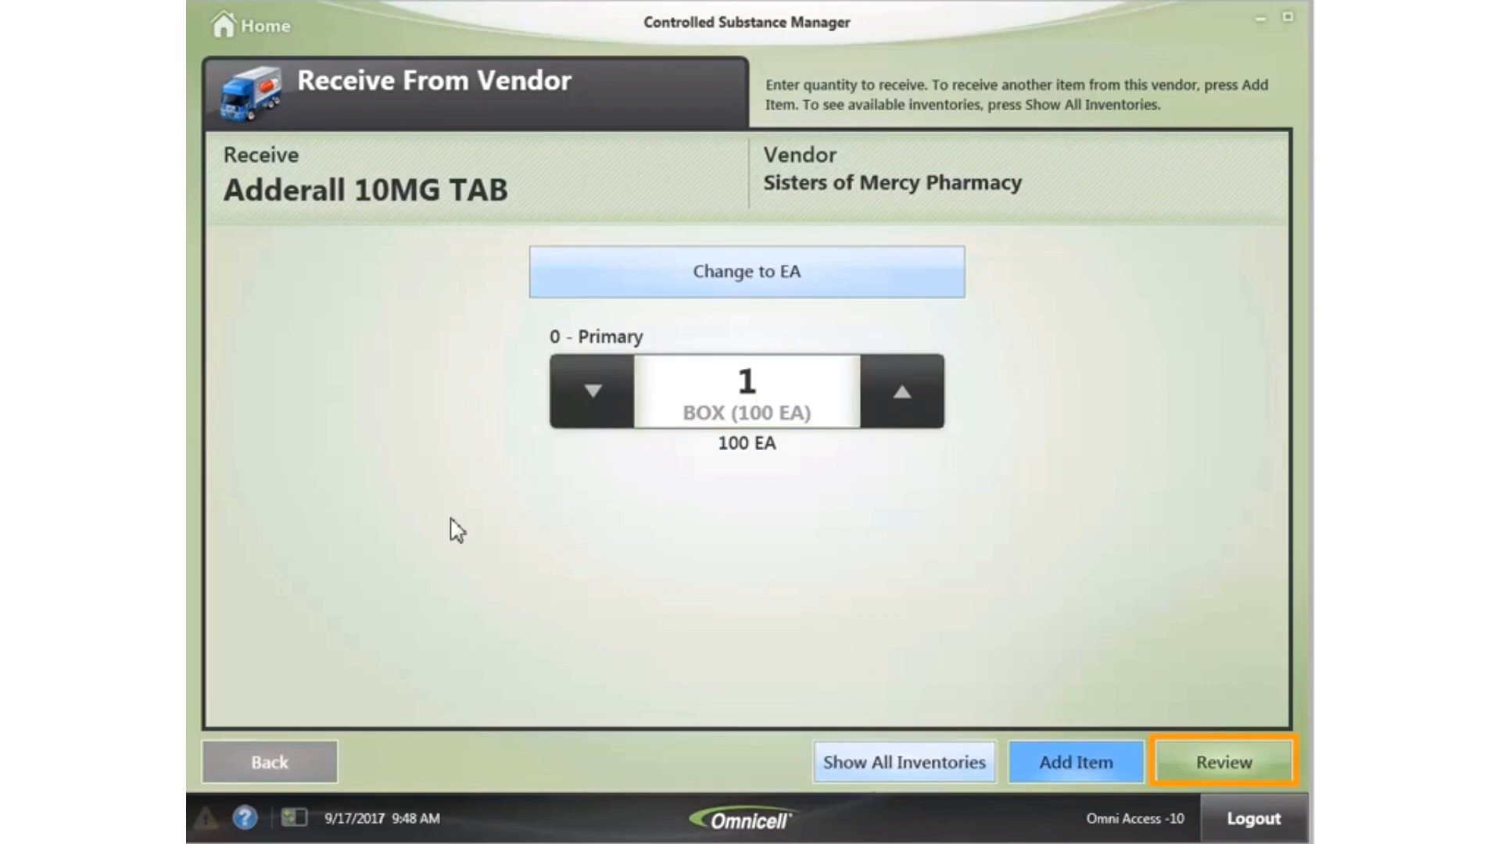
click(1246, 762)
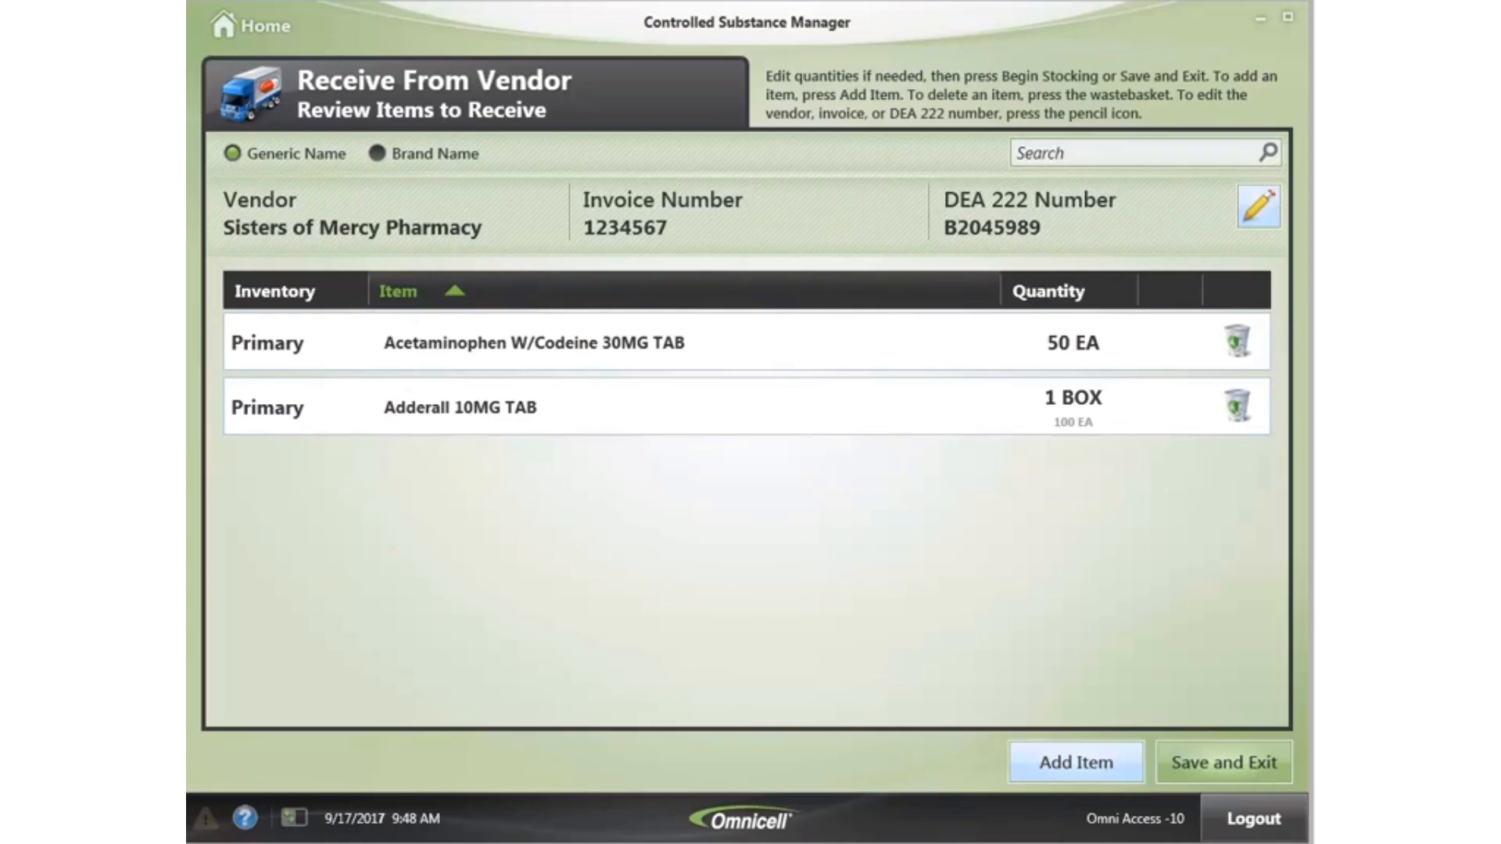
- Save the Sisters of Mercy receive list and exit to the home screen
click(1247, 754)
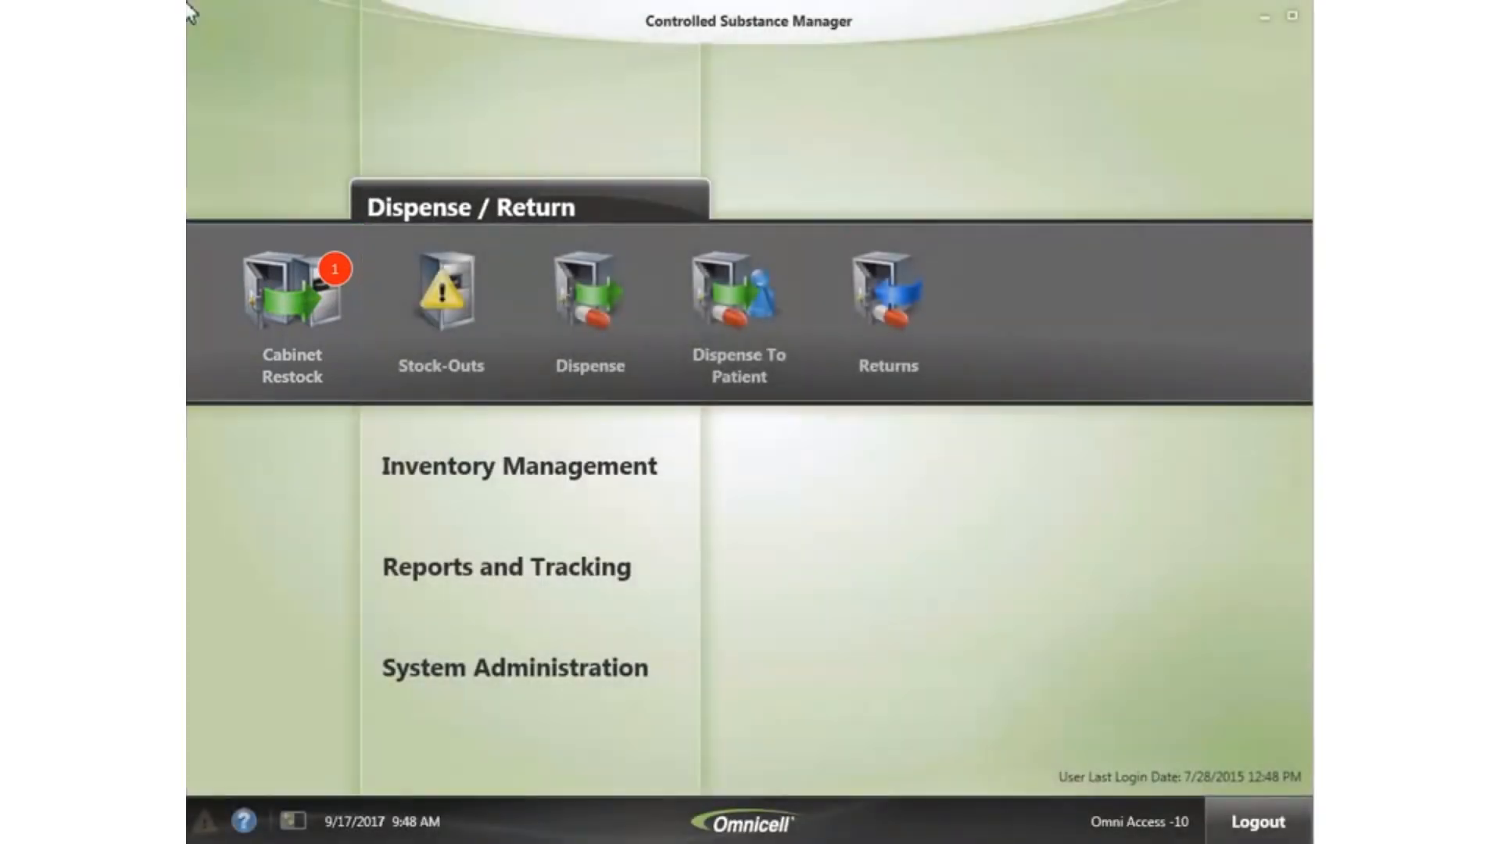
- Open Cabinet Restock, dismiss the paused-lists notice, and select the CT1-CSM1 picklist
click(293, 303)
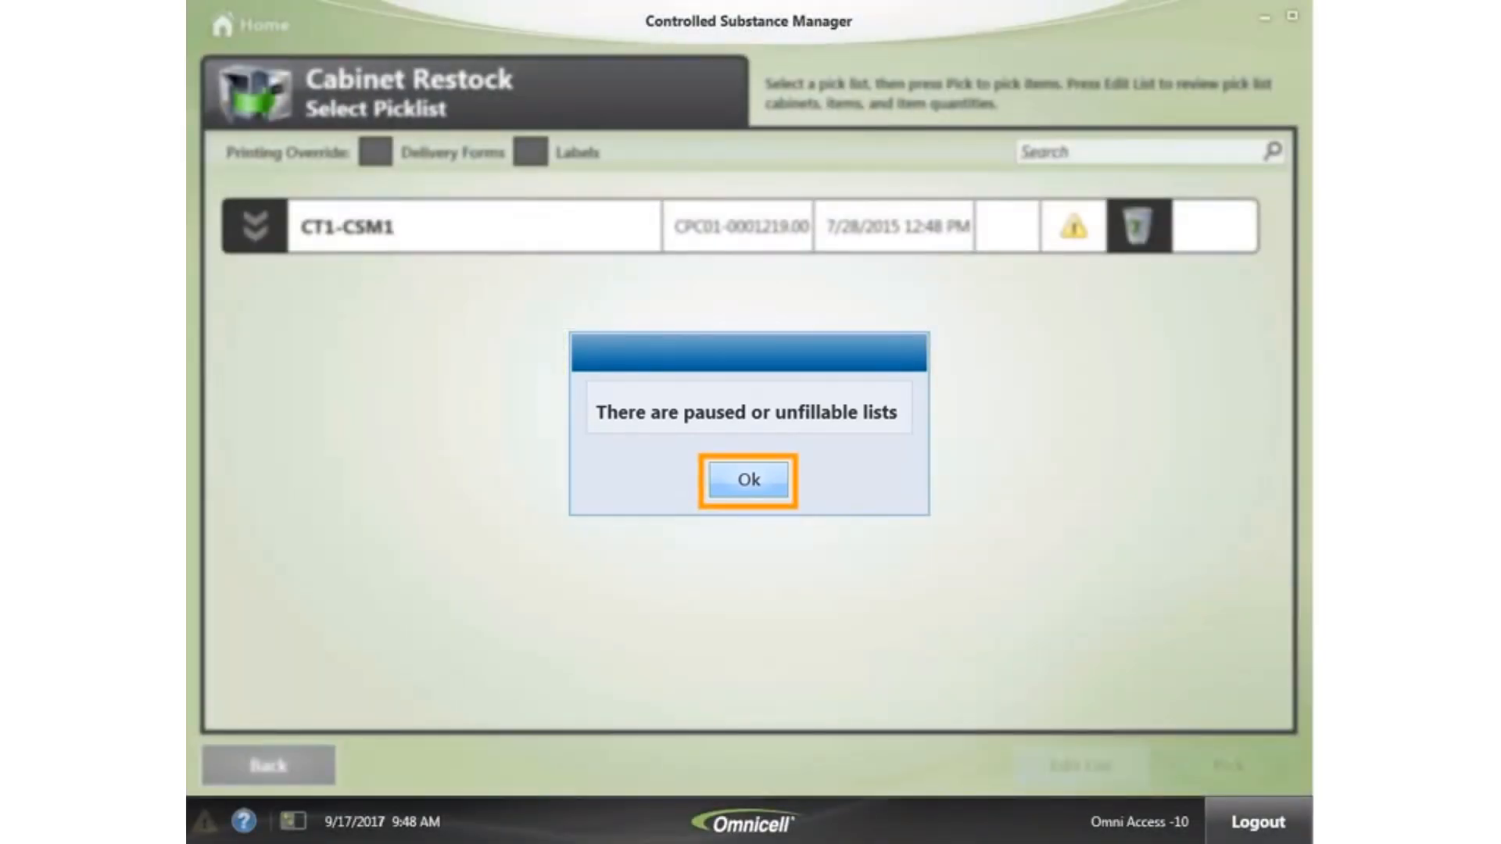
click(749, 483)
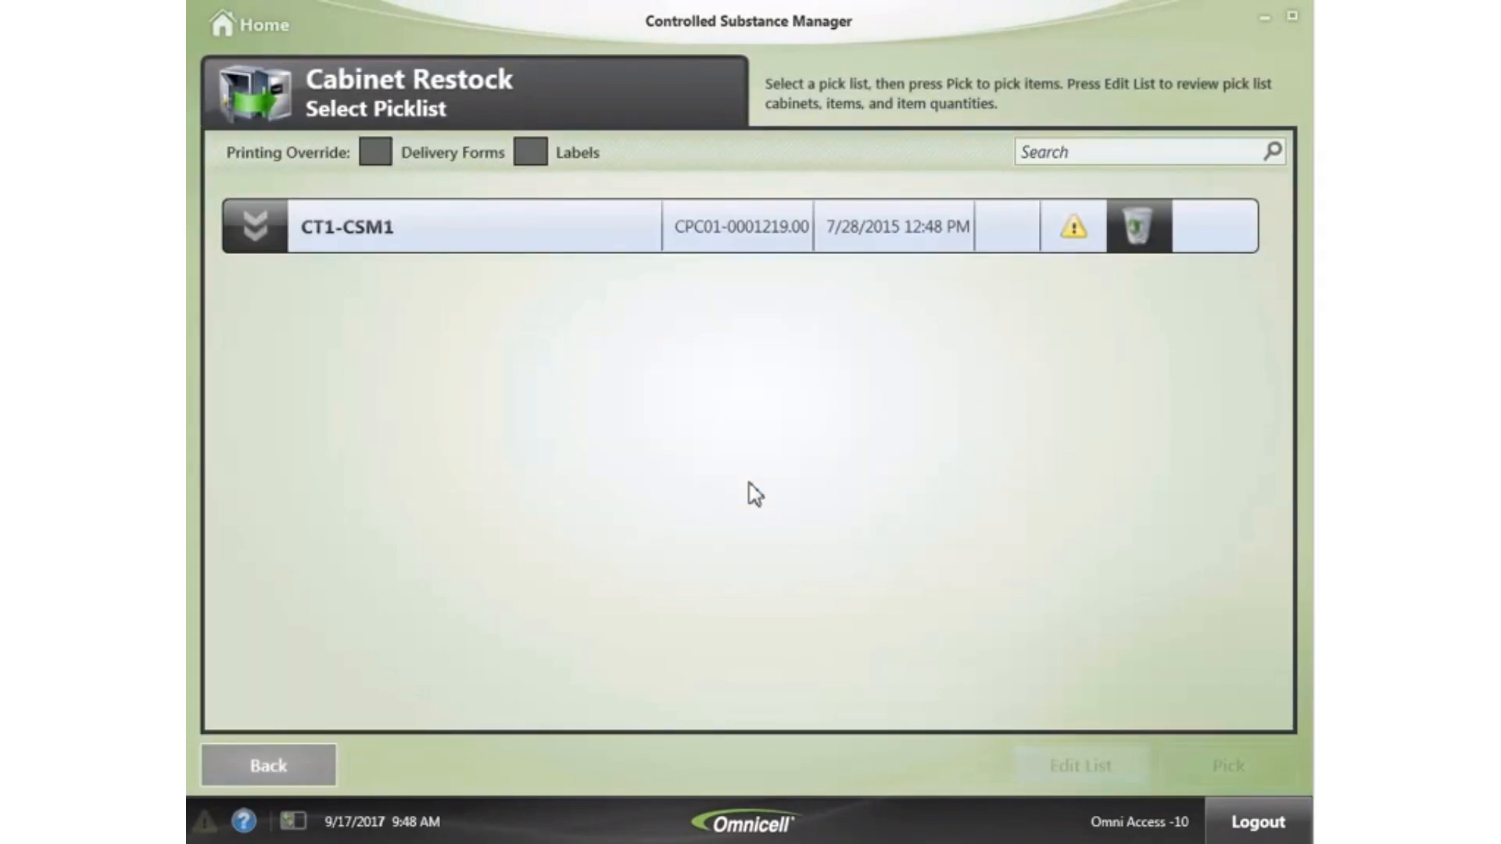
click(332, 222)
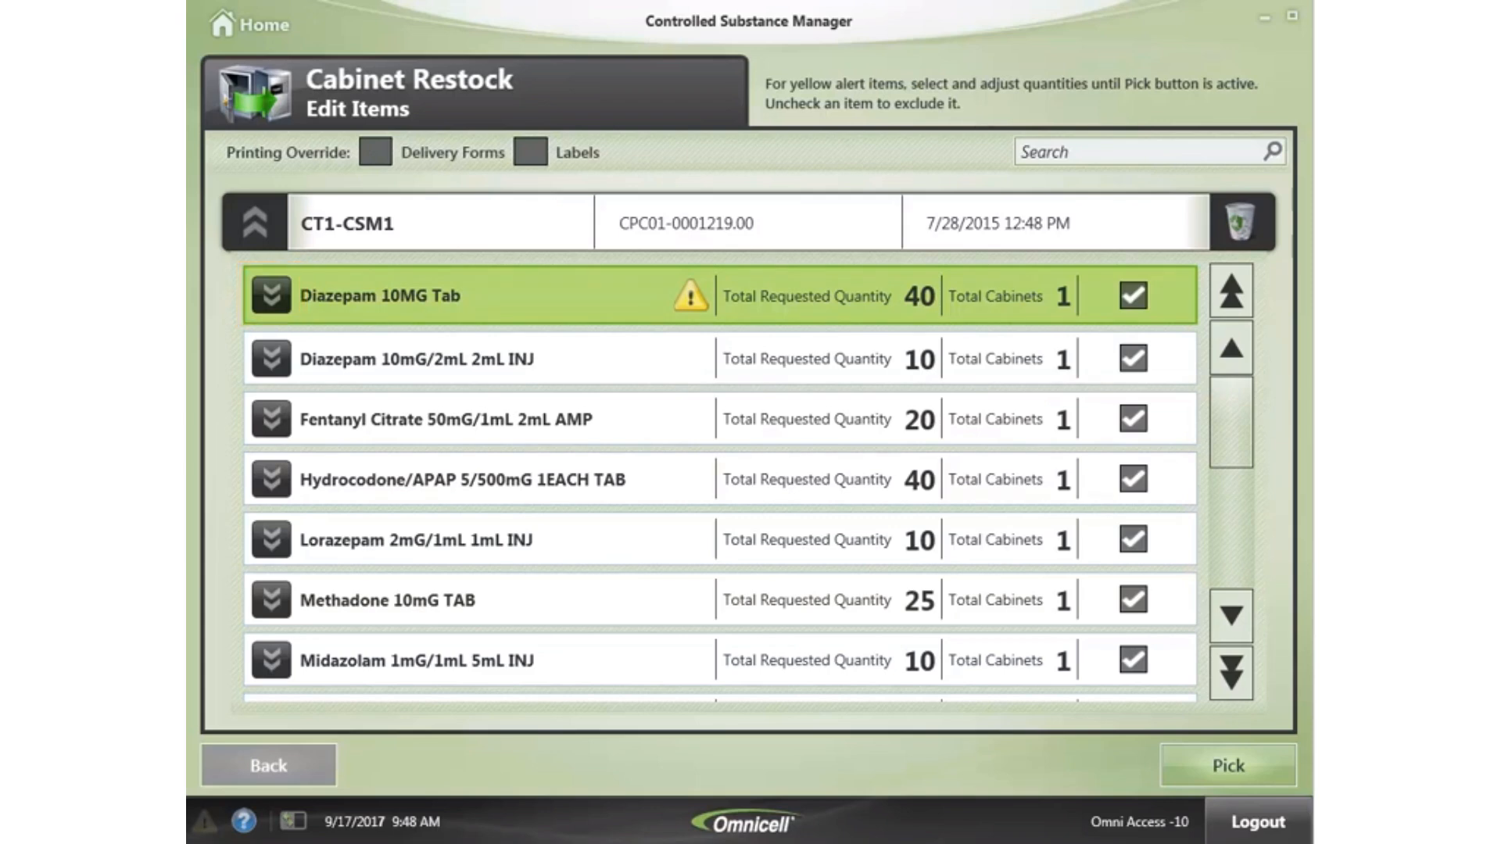
- Lower the Diazepam 10MG Tab restock from 40 to 38 and start picking
click(273, 295)
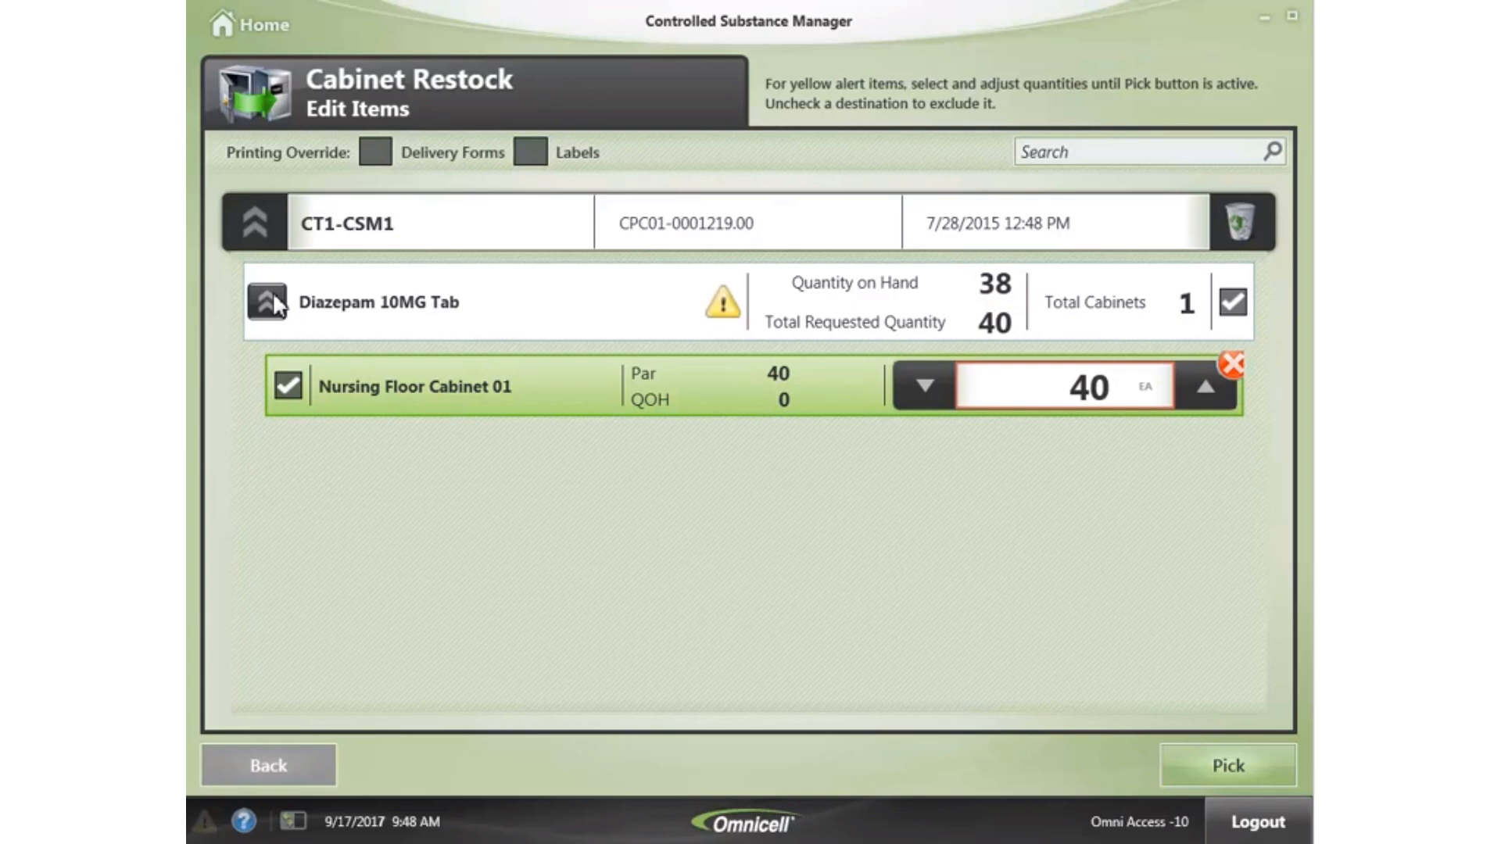
click(923, 382)
click(926, 388)
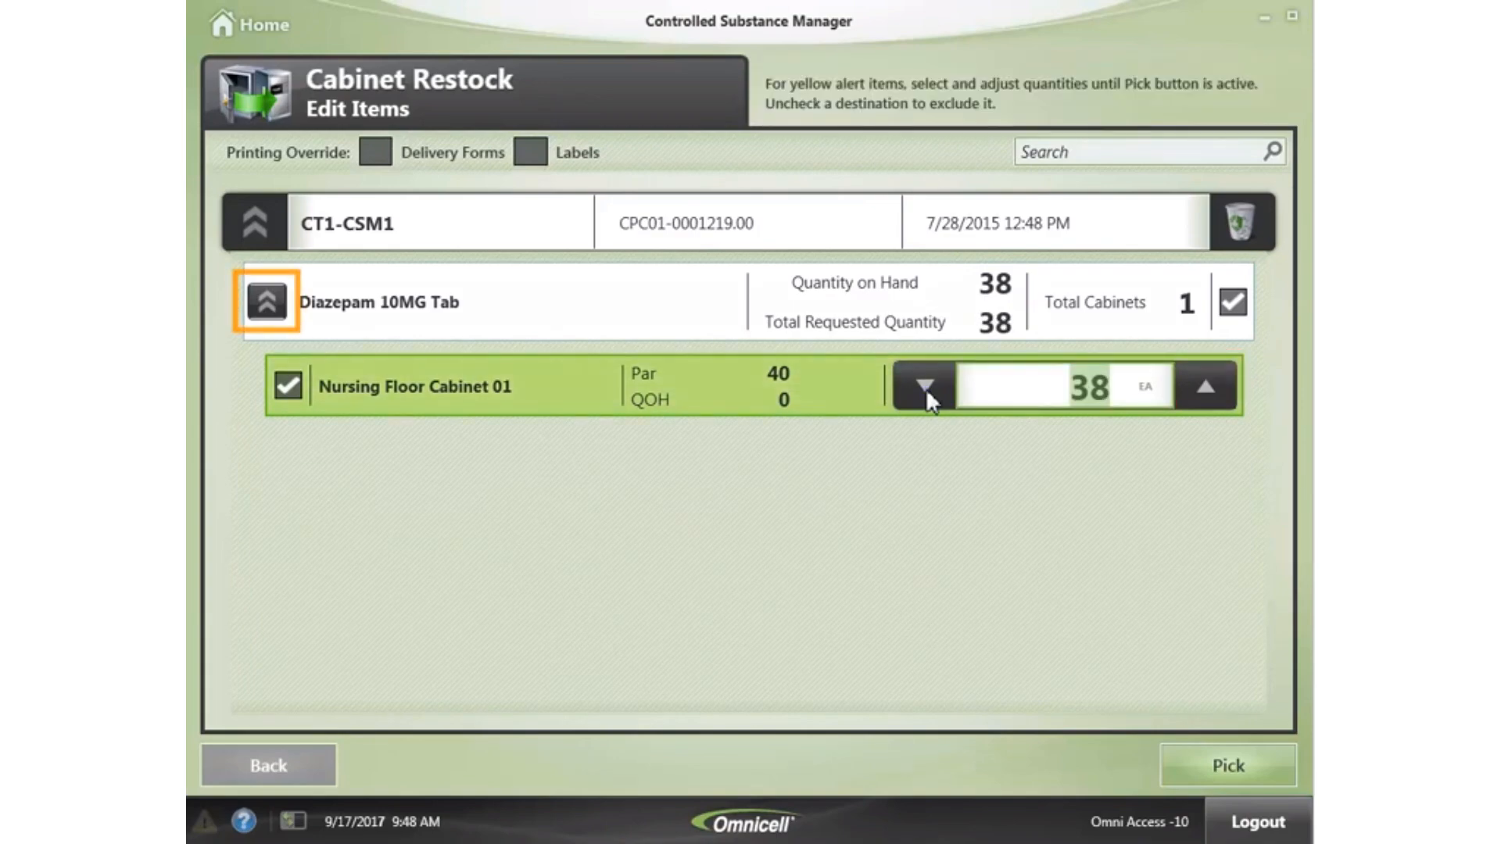
click(270, 301)
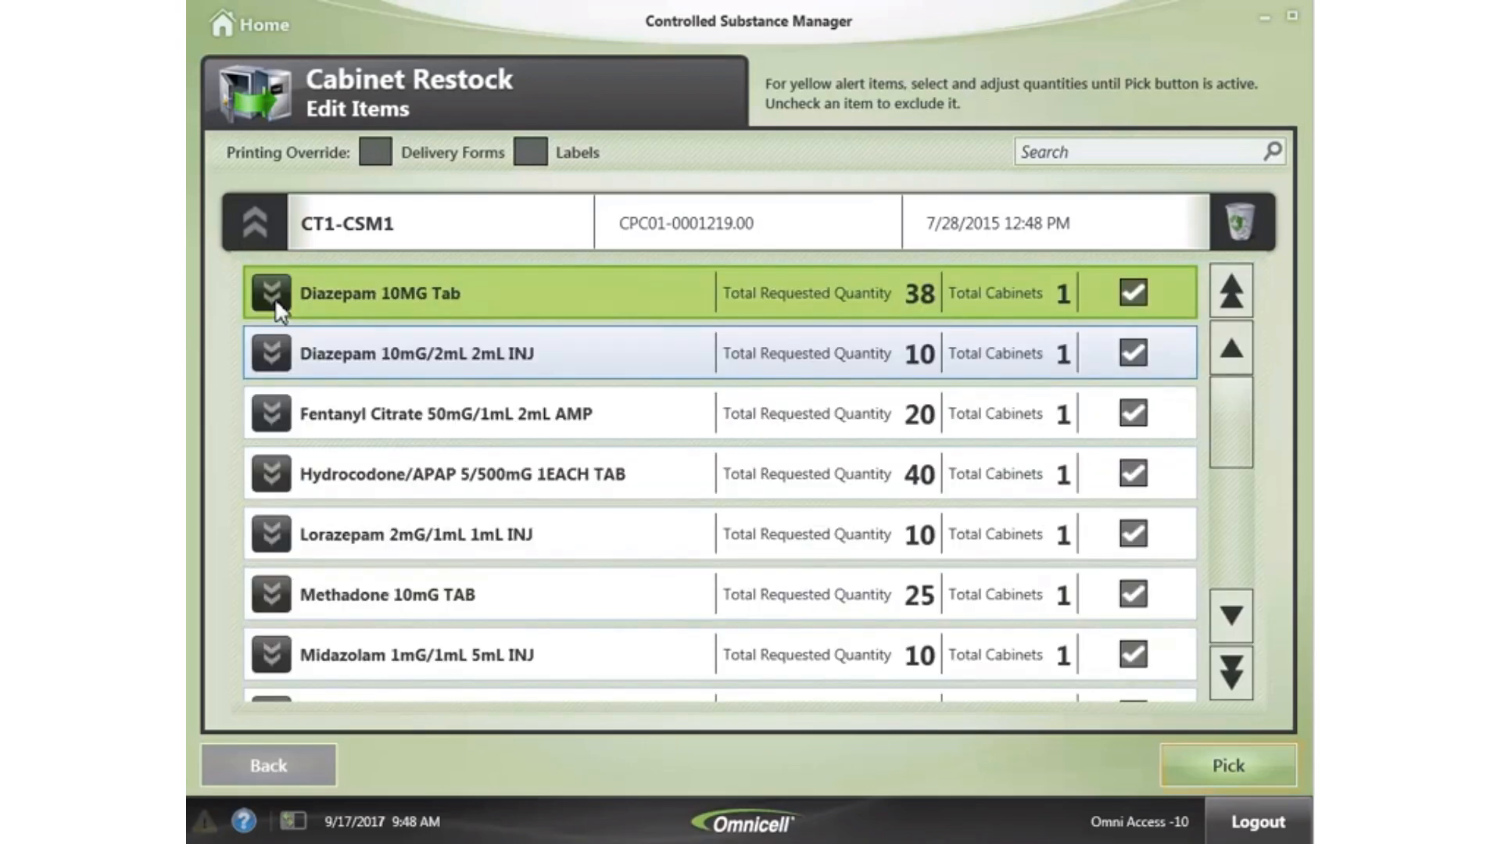
click(1220, 767)
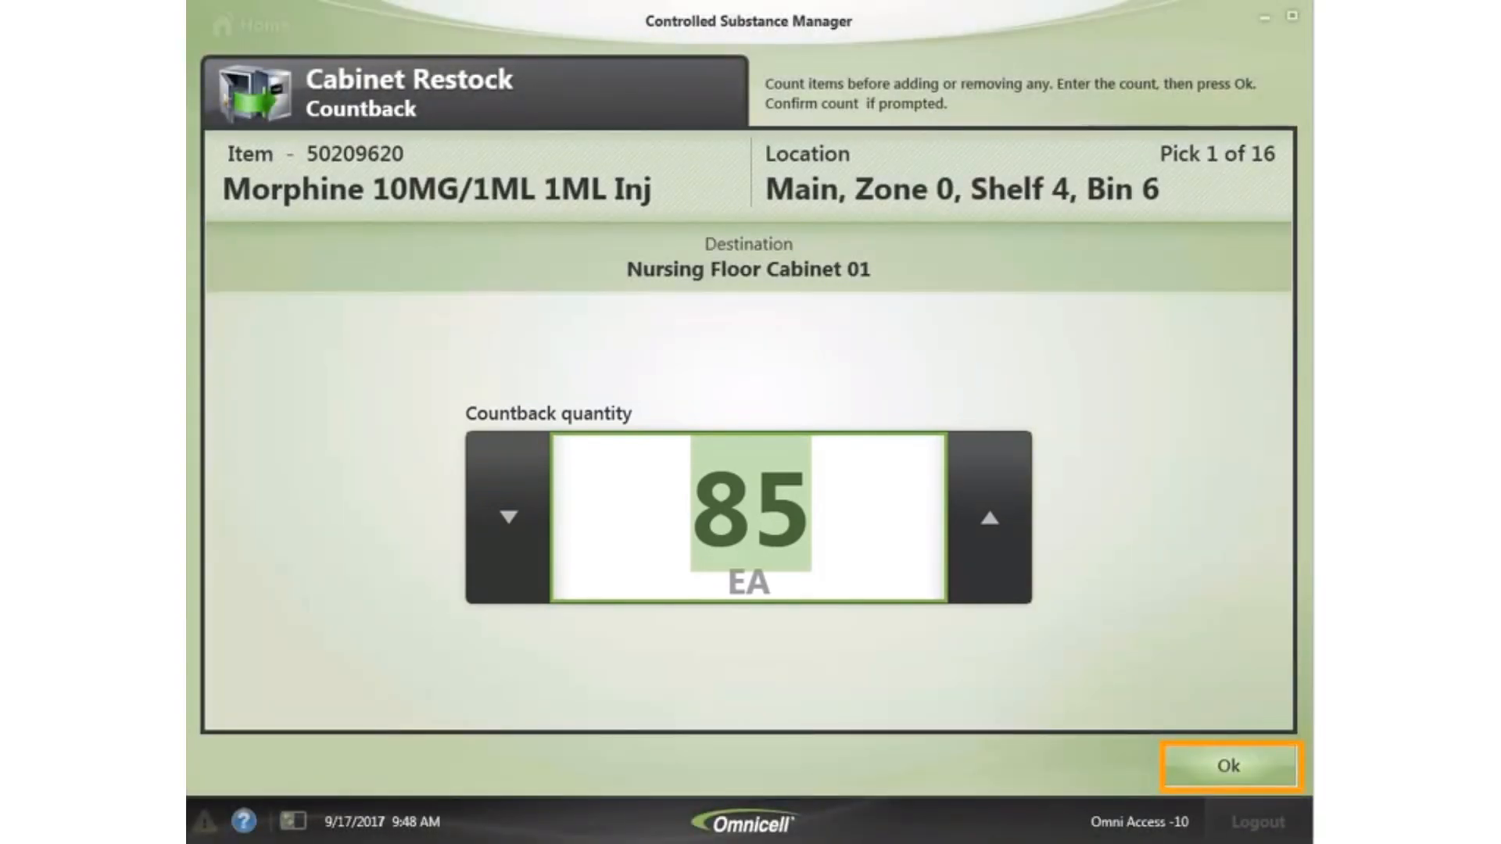
- Confirm countbacks of 85 and 100 with picks of 40 each, then acknowledge no restock lists remain
click(1224, 767)
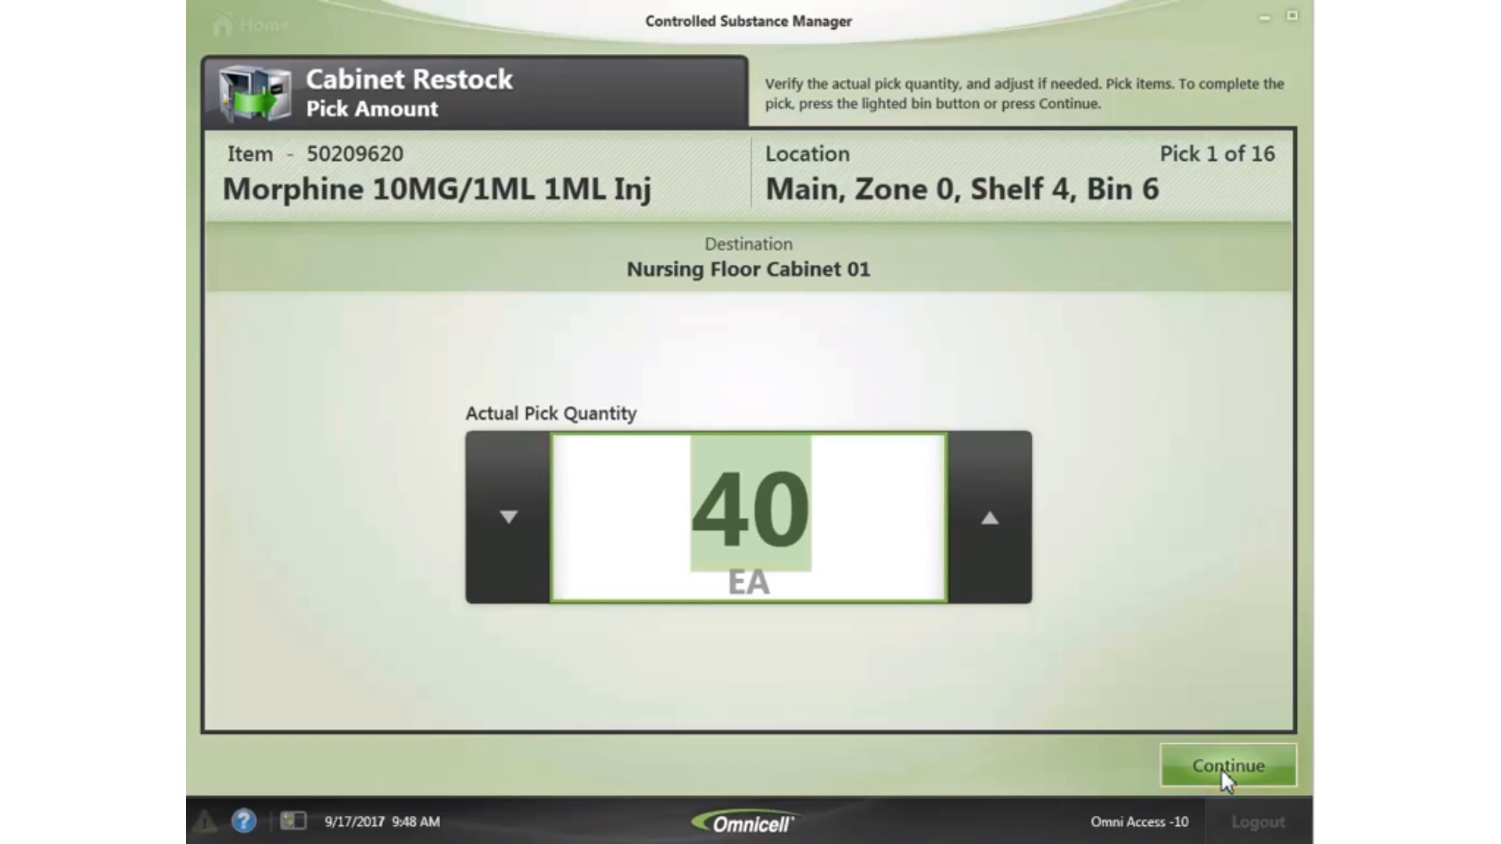
click(1255, 762)
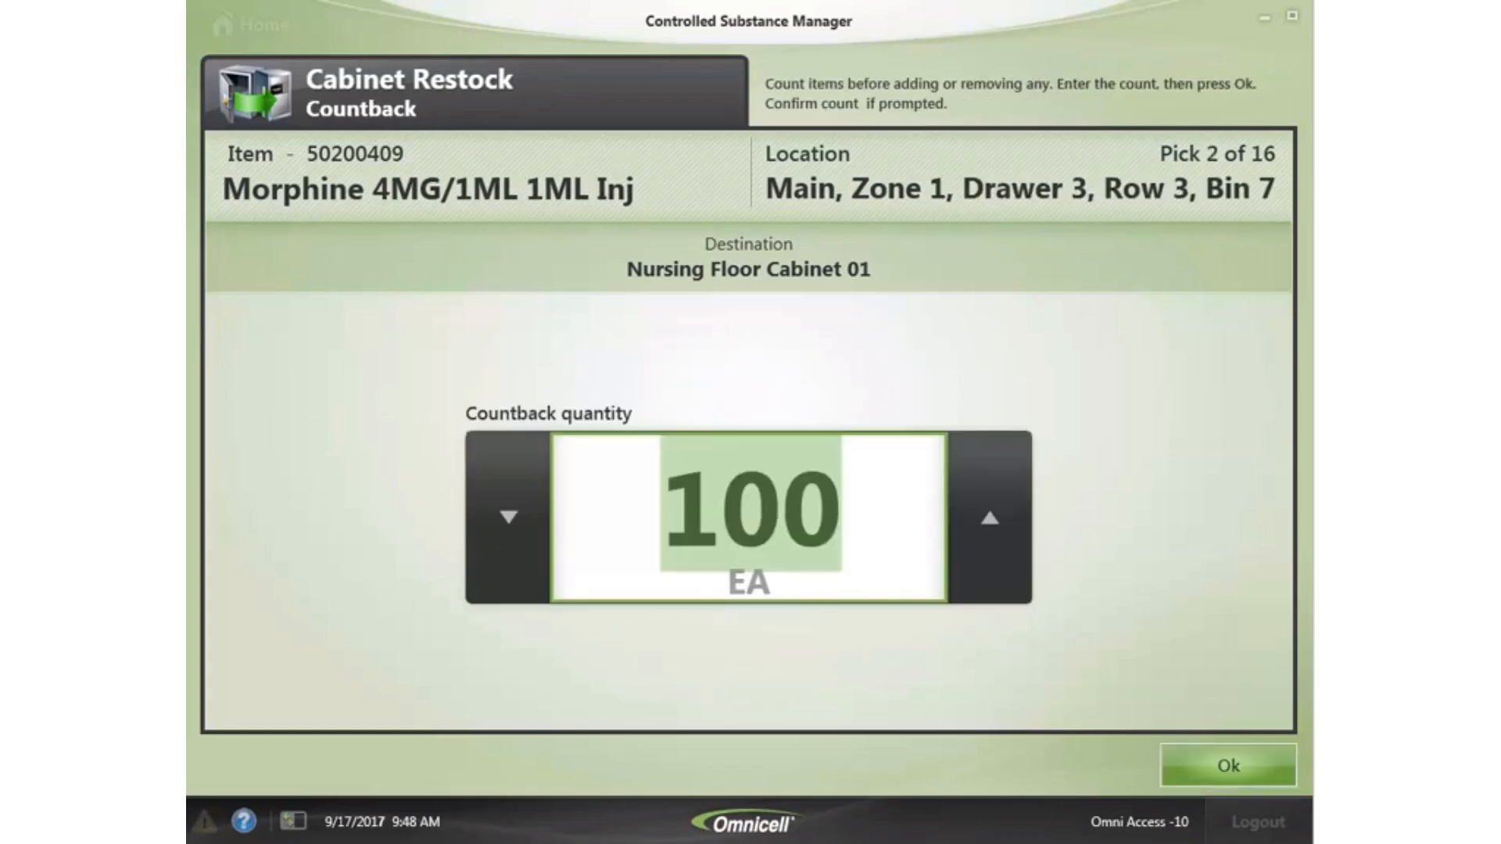
click(1233, 762)
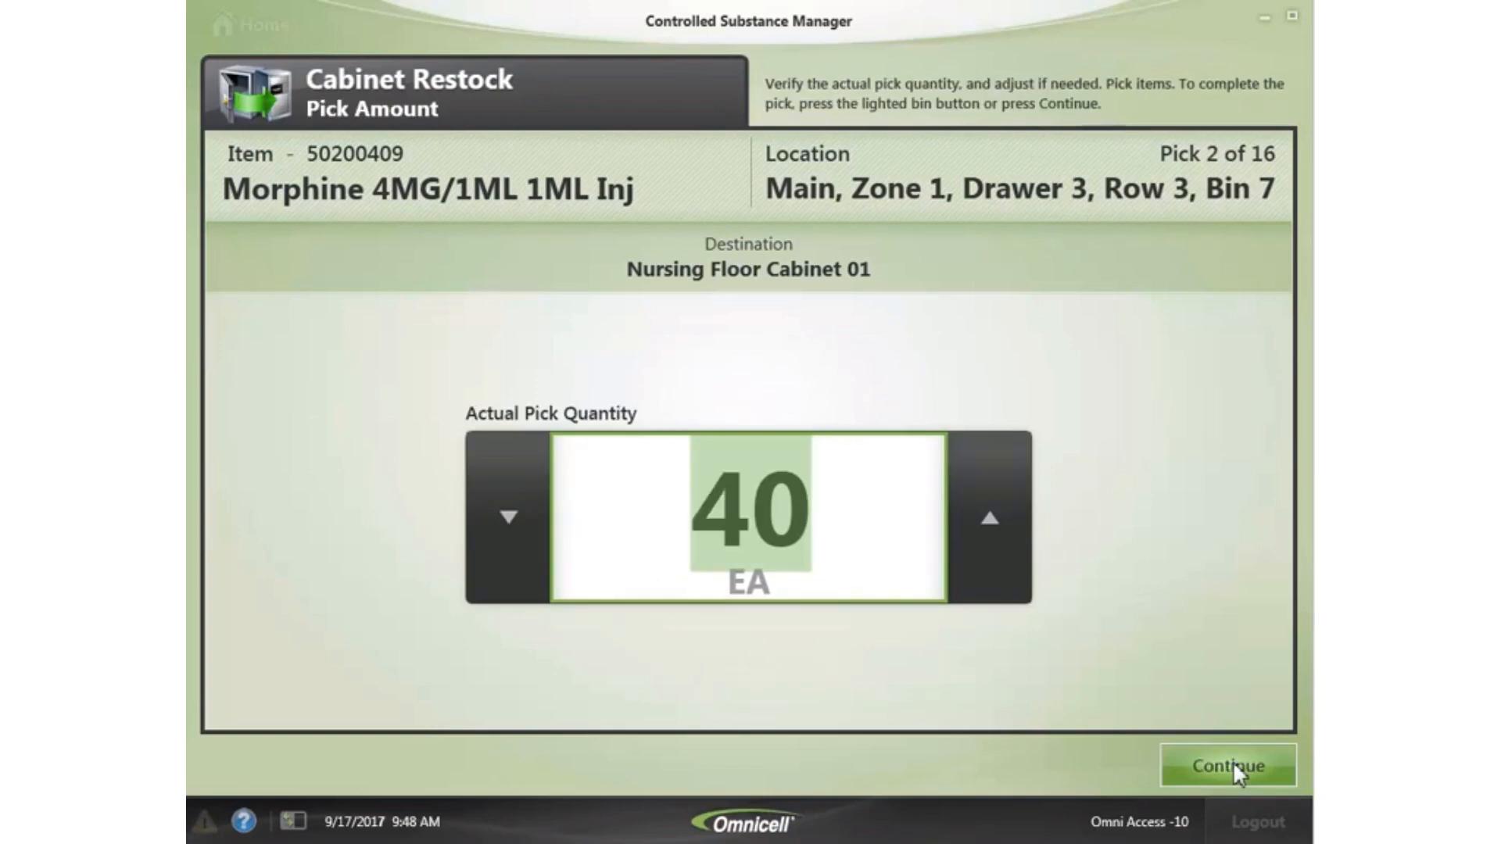
click(1188, 759)
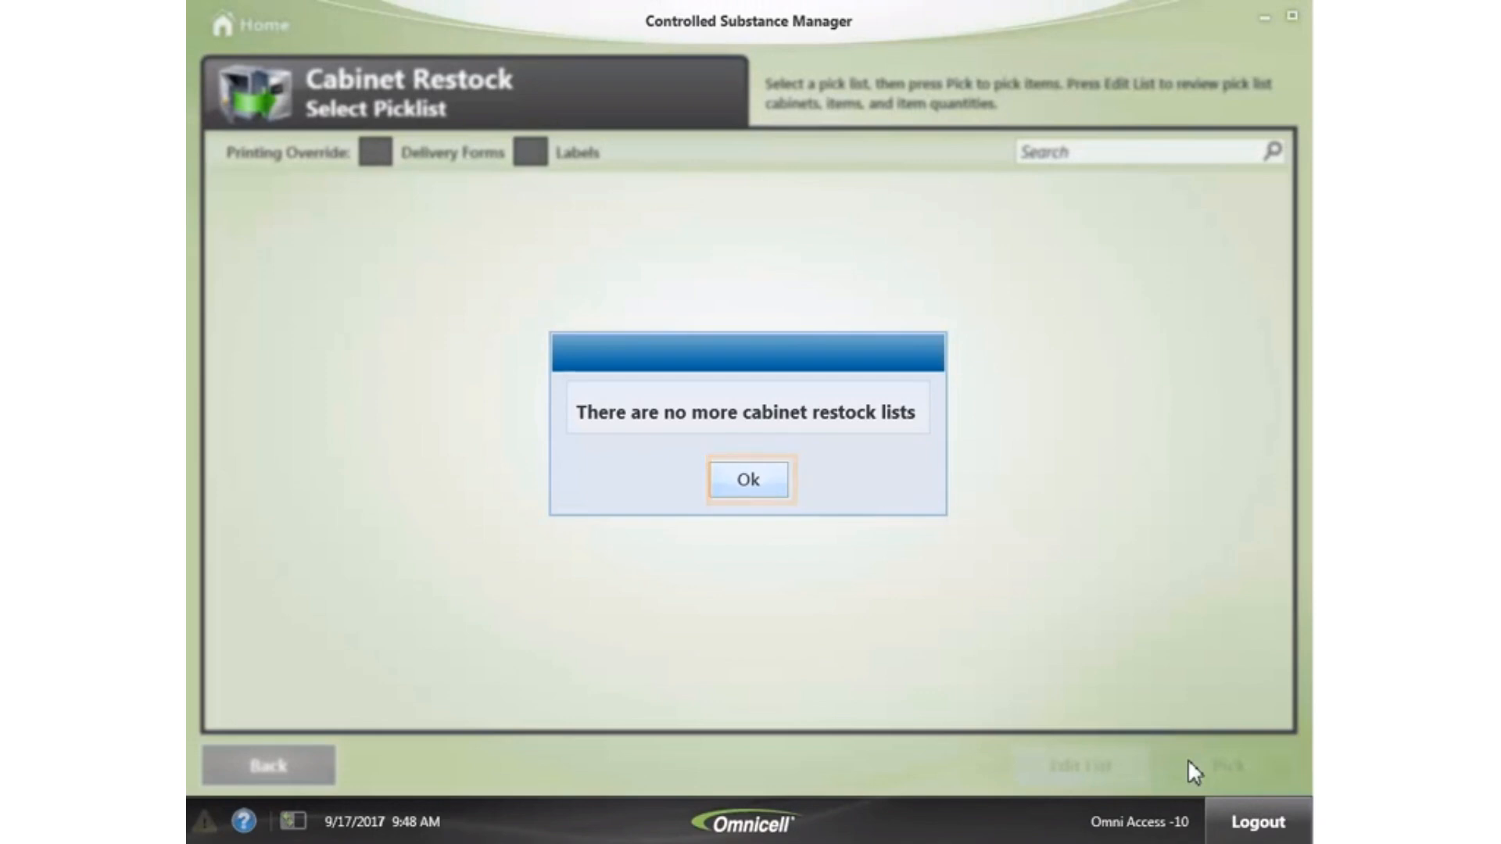
click(753, 478)
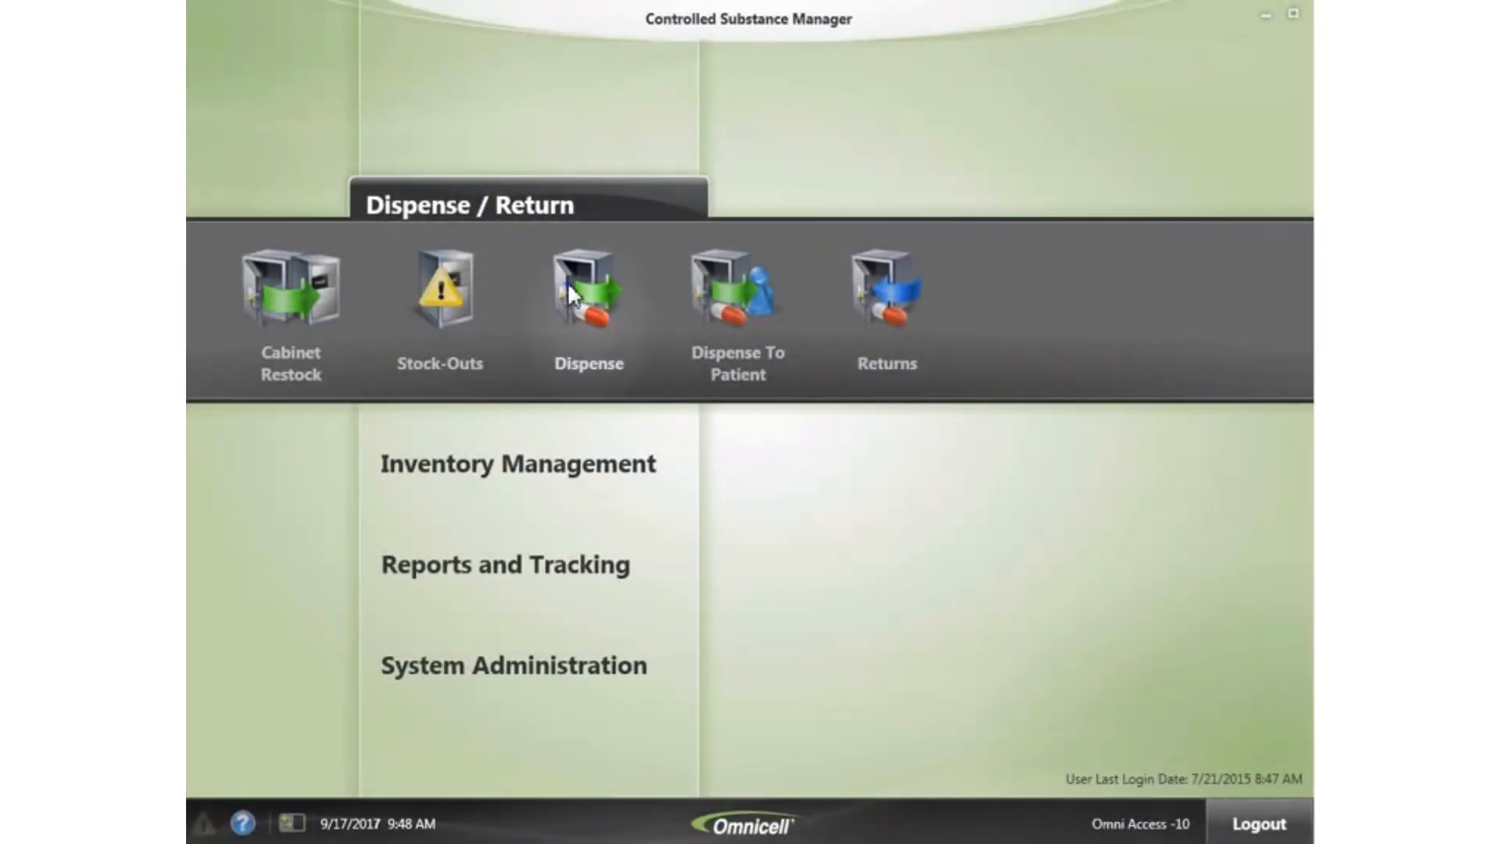
- Open the Dispense page to list destination cabinets such as OCCT1
click(567, 283)
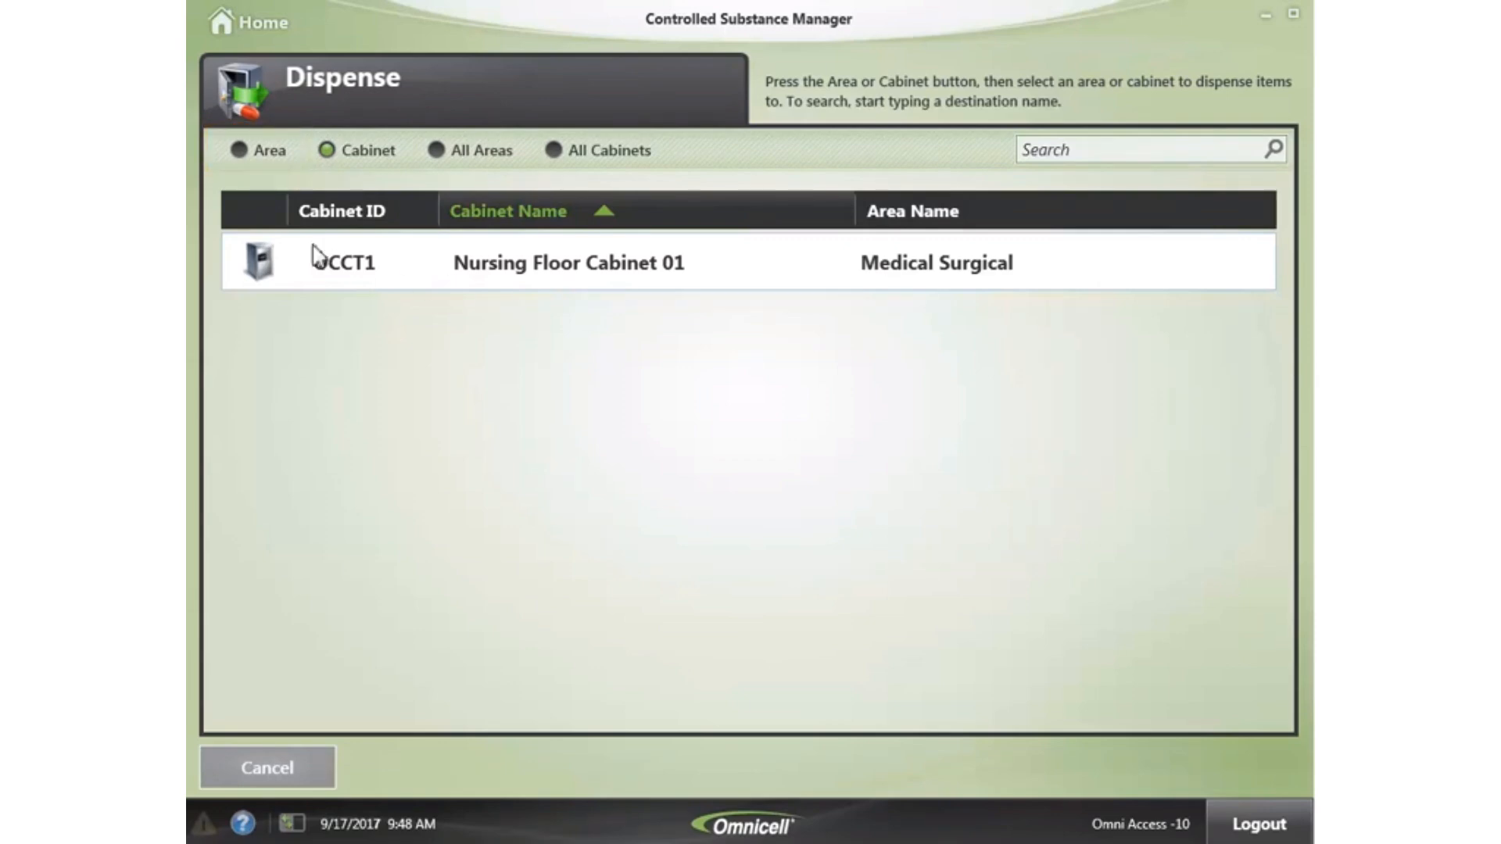
- Compare the Area, All Areas and All Cabinets views, then choose the OCMEDSURG Medical Surgical area
click(240, 151)
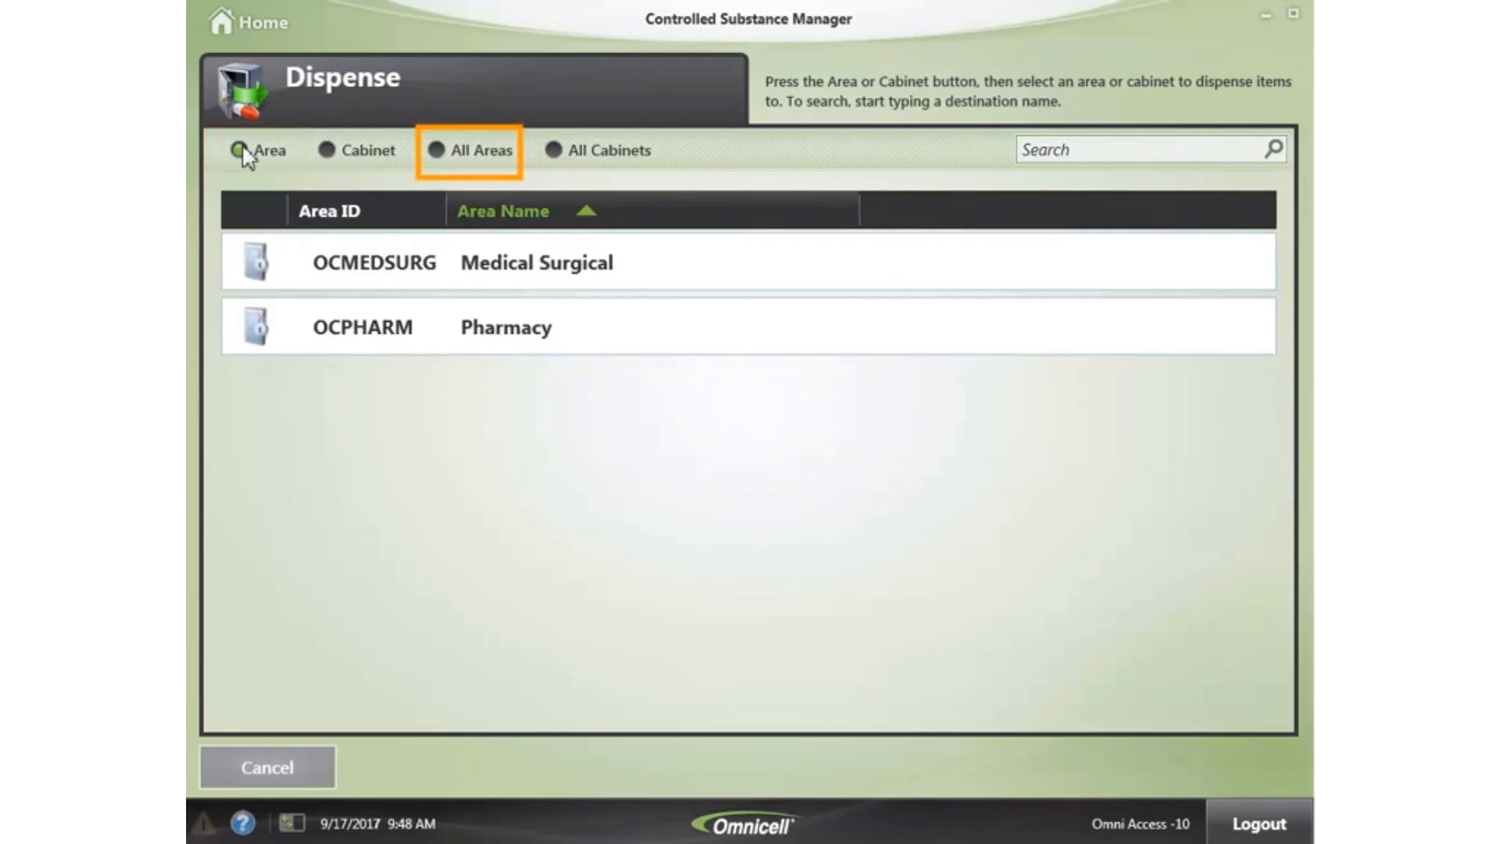
click(438, 152)
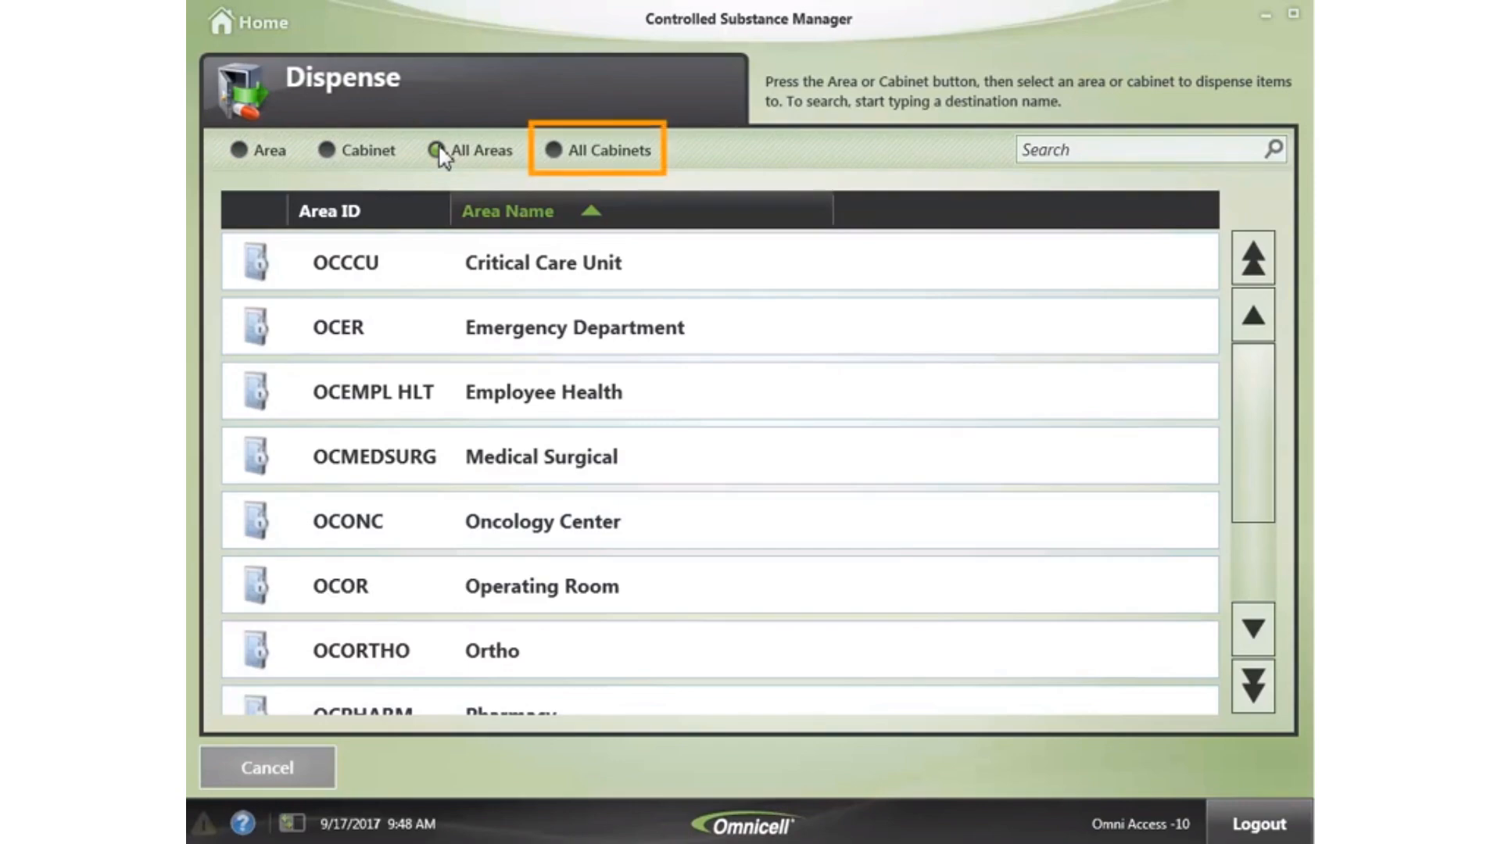
click(554, 153)
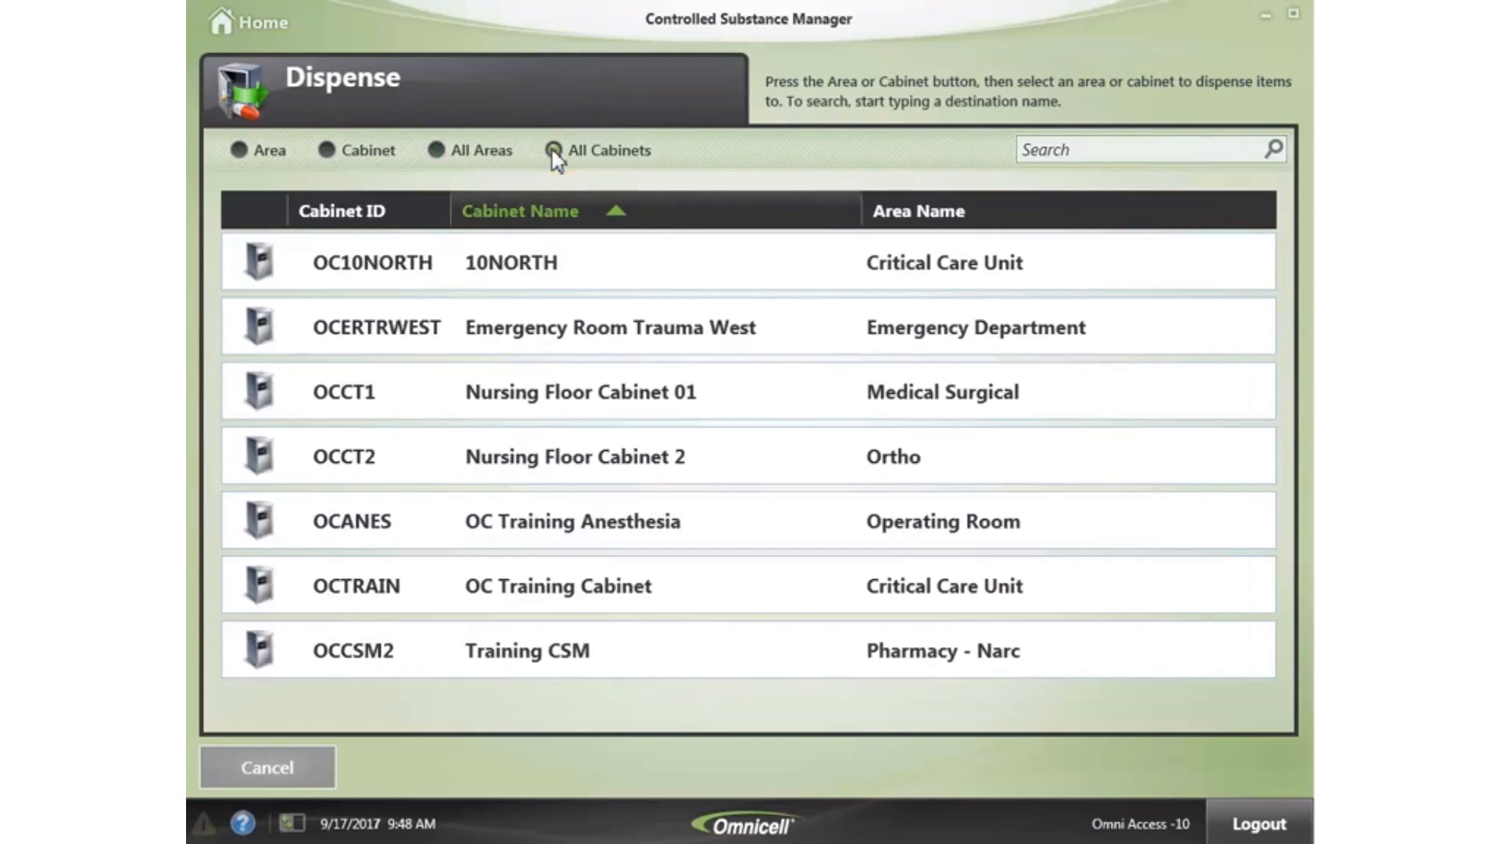
click(242, 151)
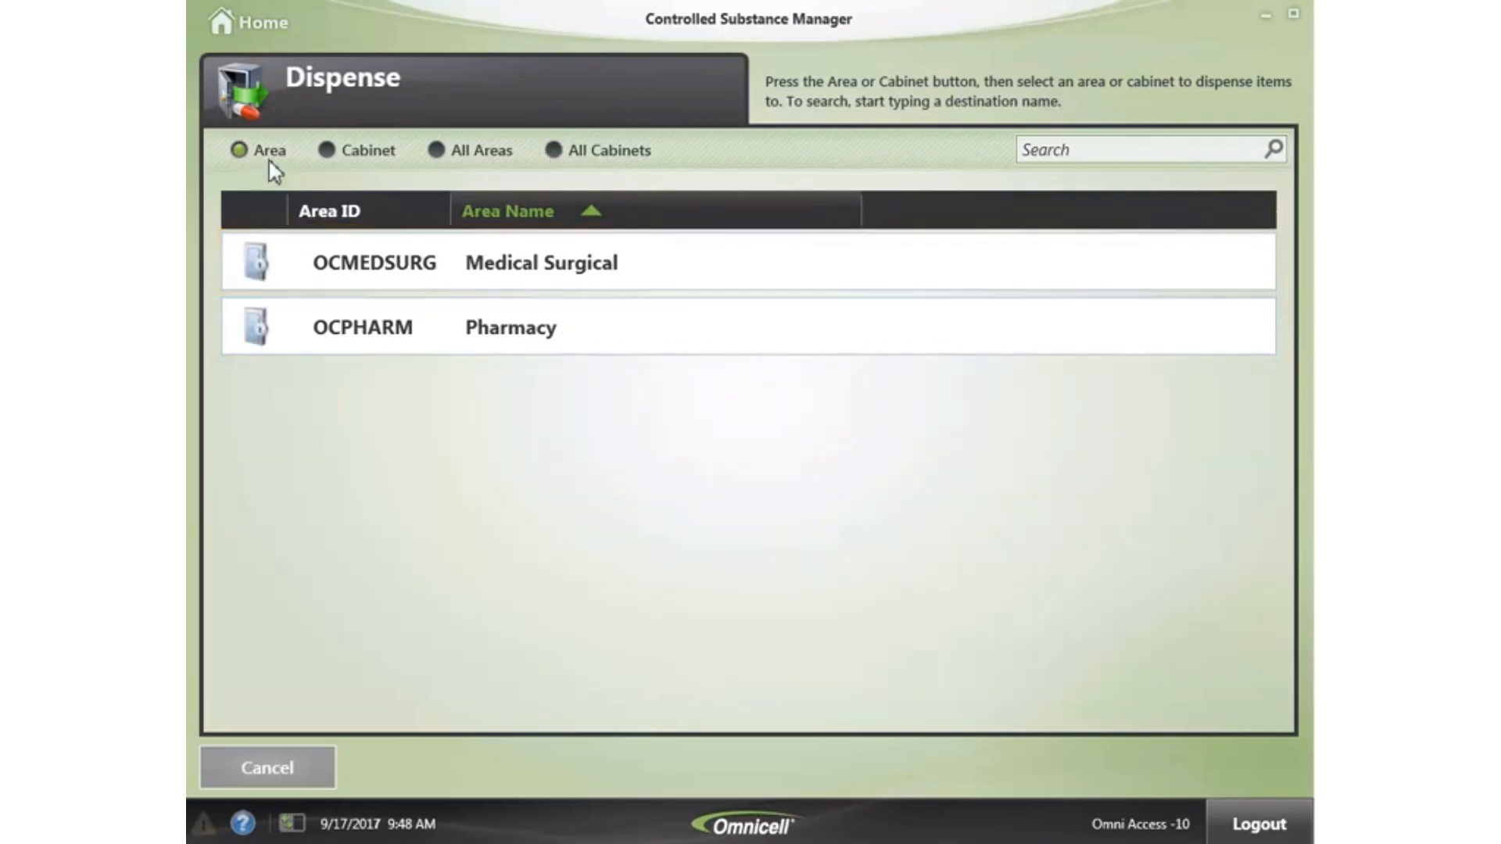
click(293, 270)
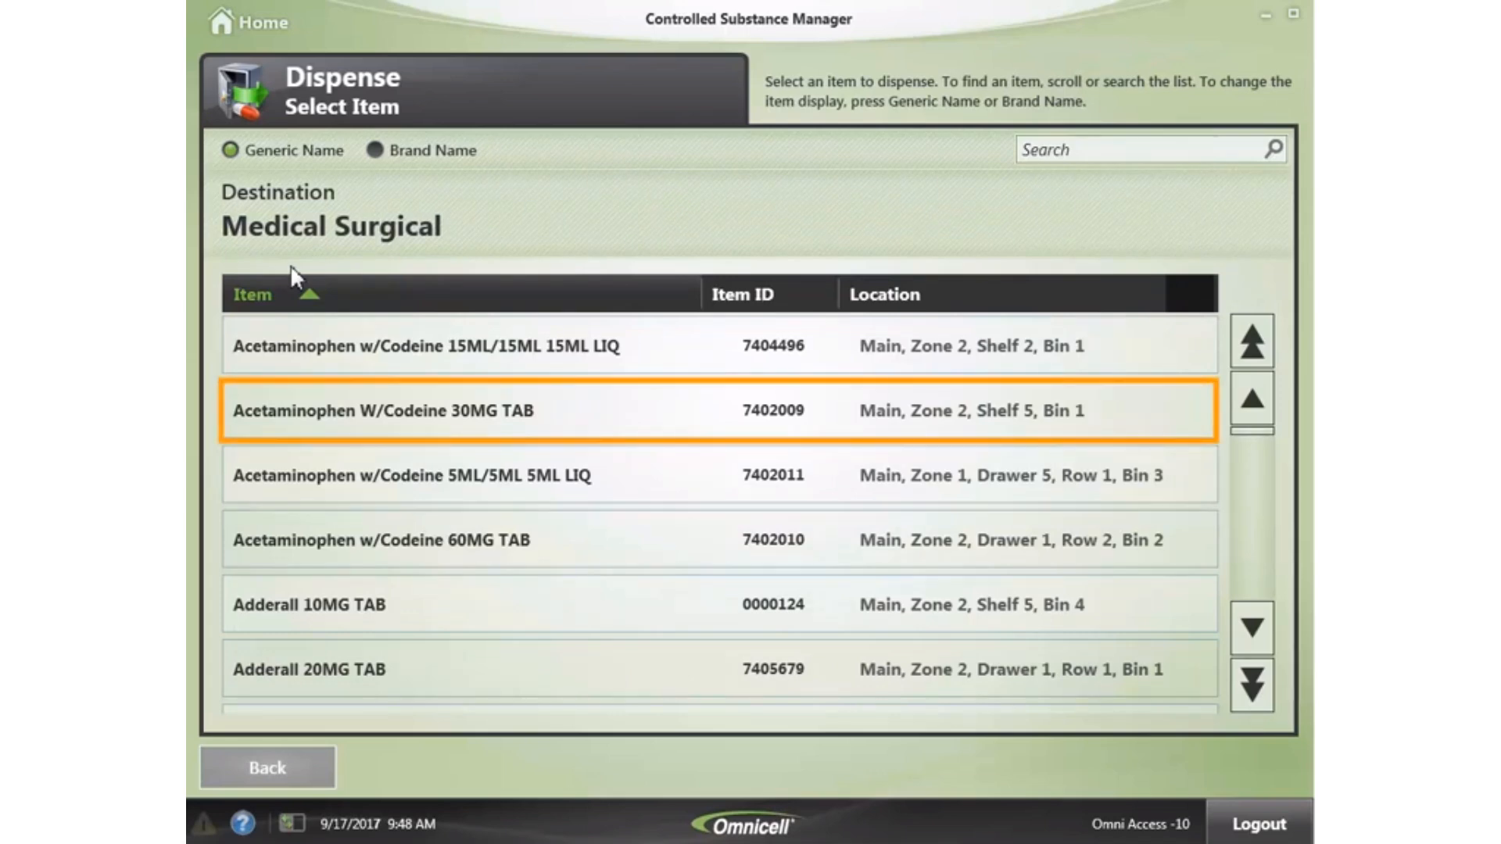
- Queue 2 Acetaminophen W/Codeine 30MG TAB with usage form MEDSURG_FORM and start picking
click(489, 421)
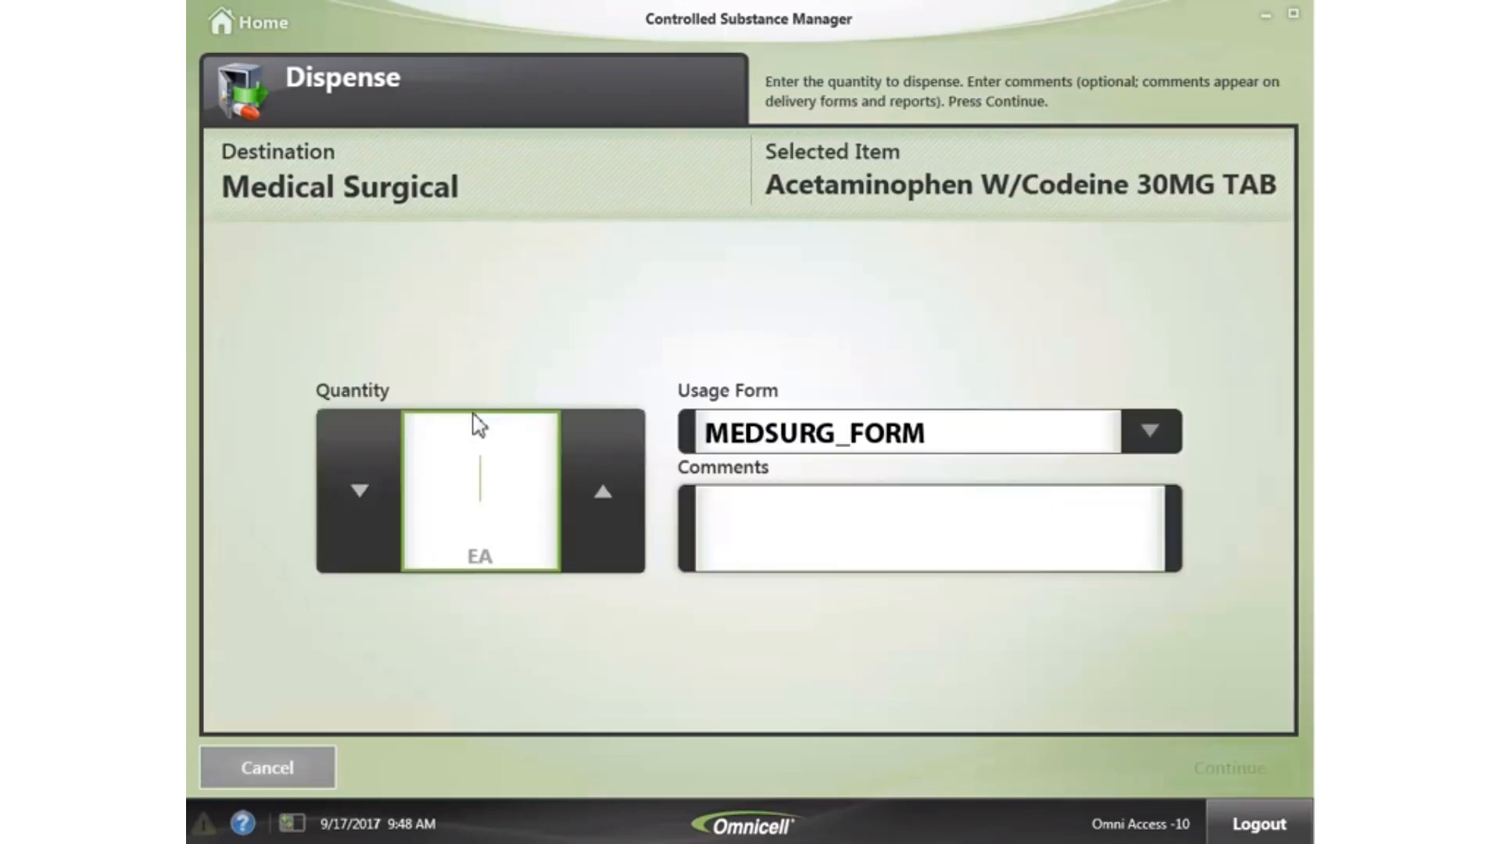
text(2)
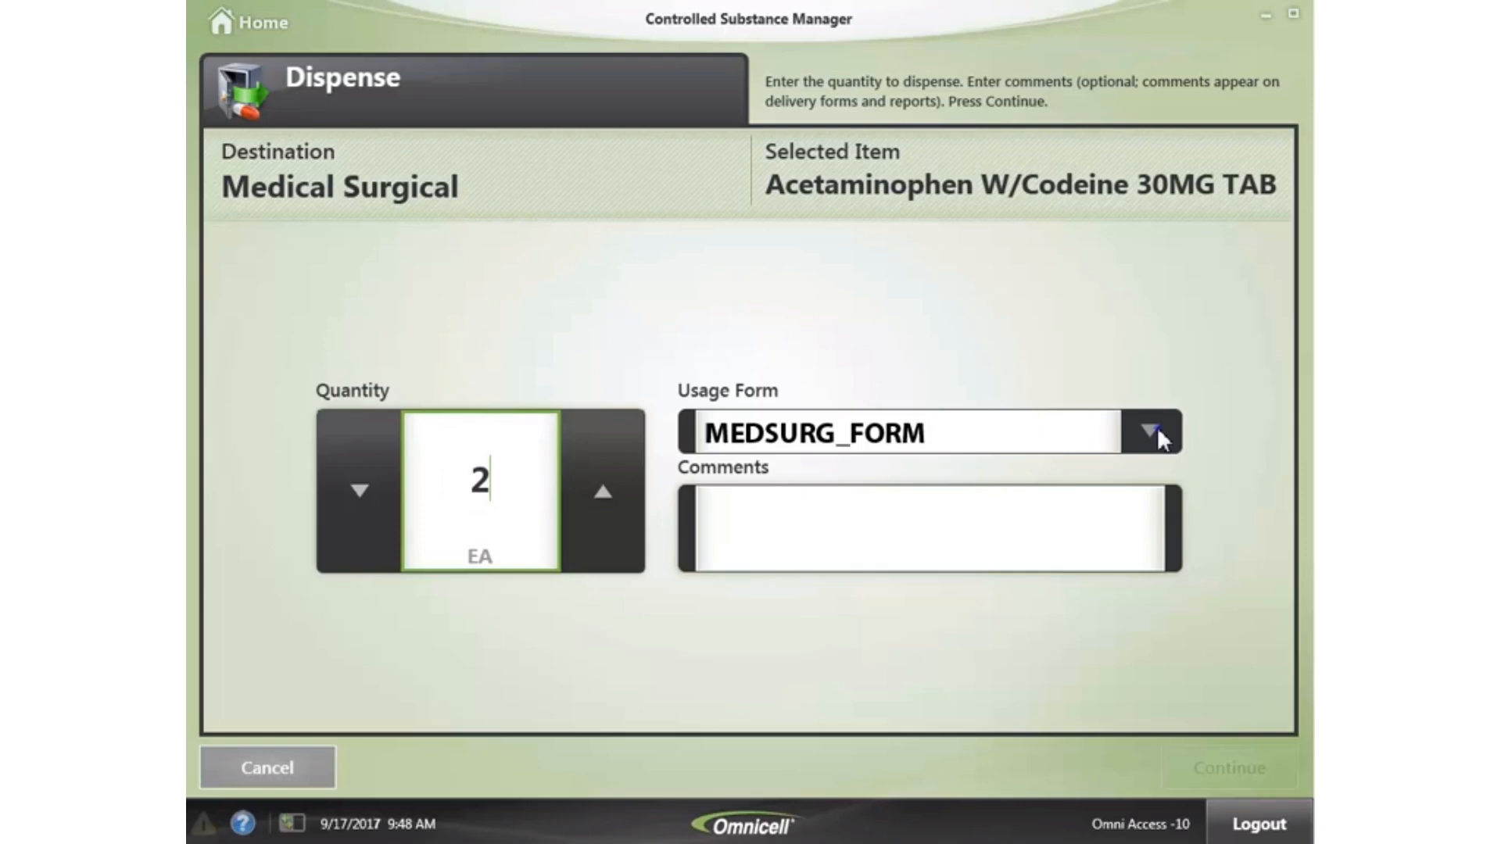
click(1157, 427)
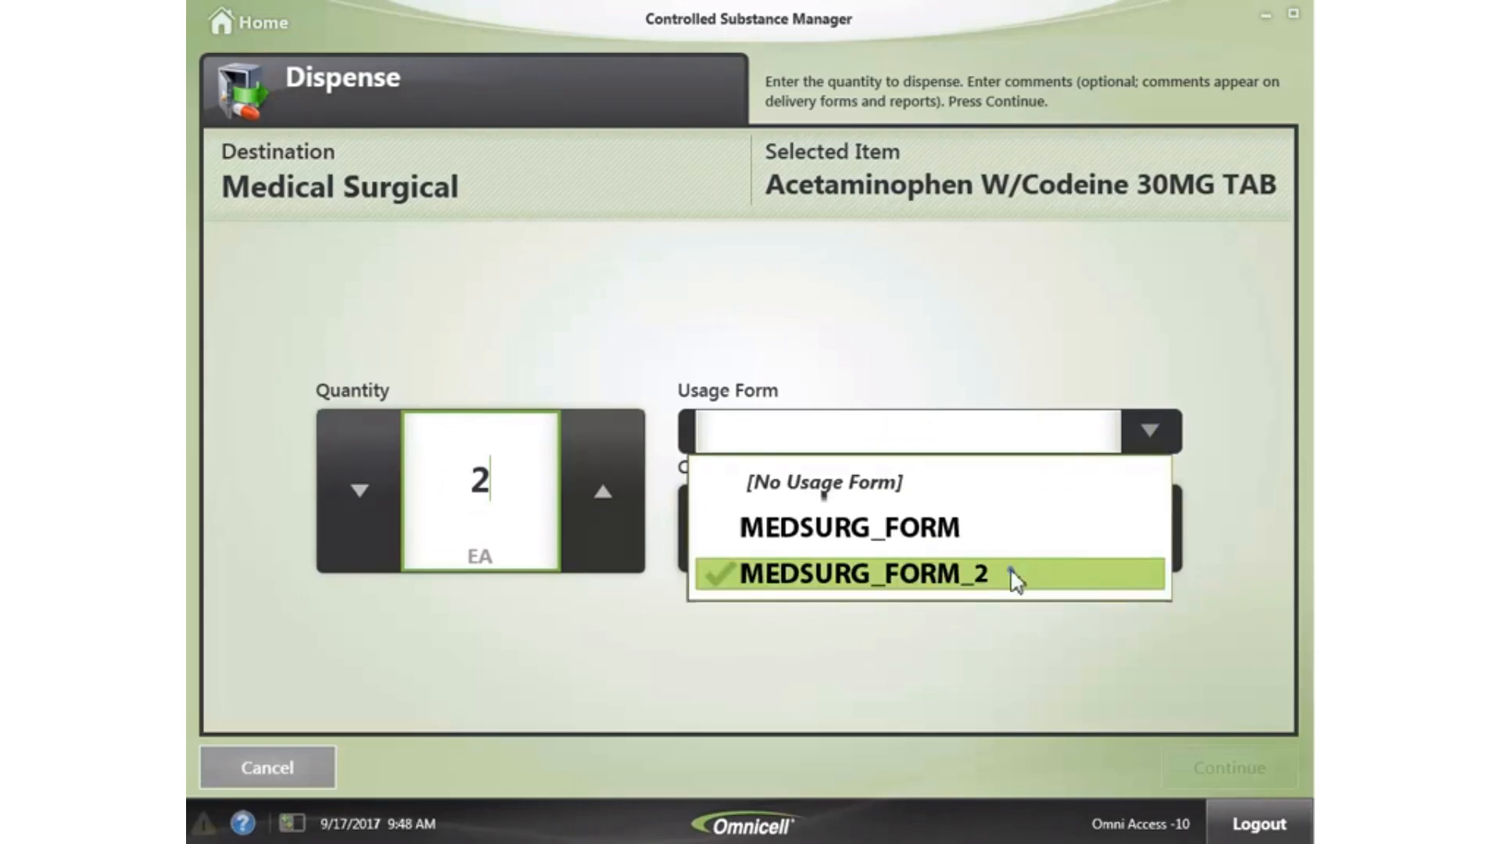
click(1014, 577)
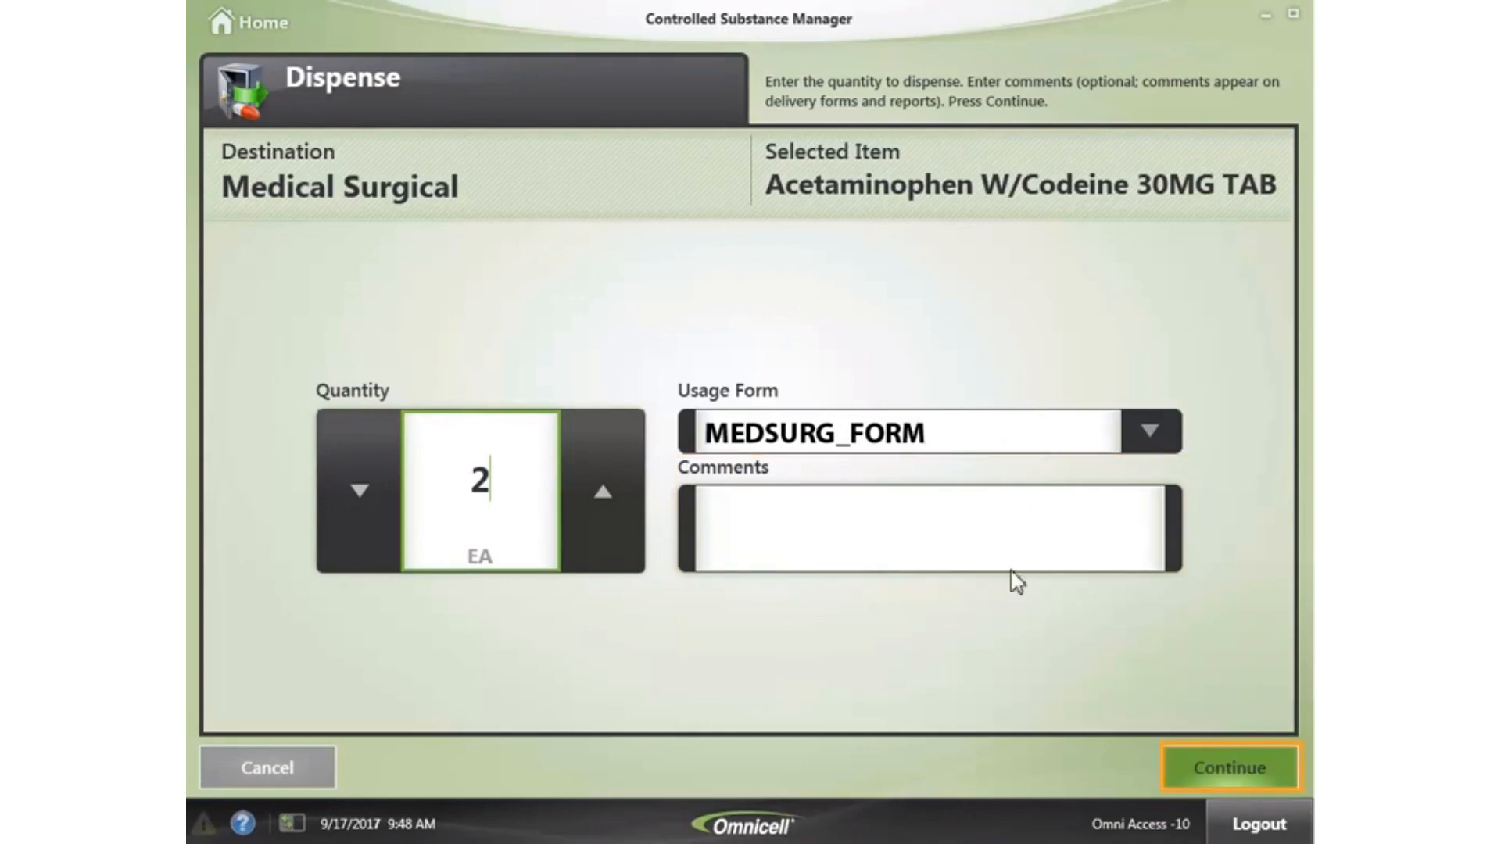
click(1272, 758)
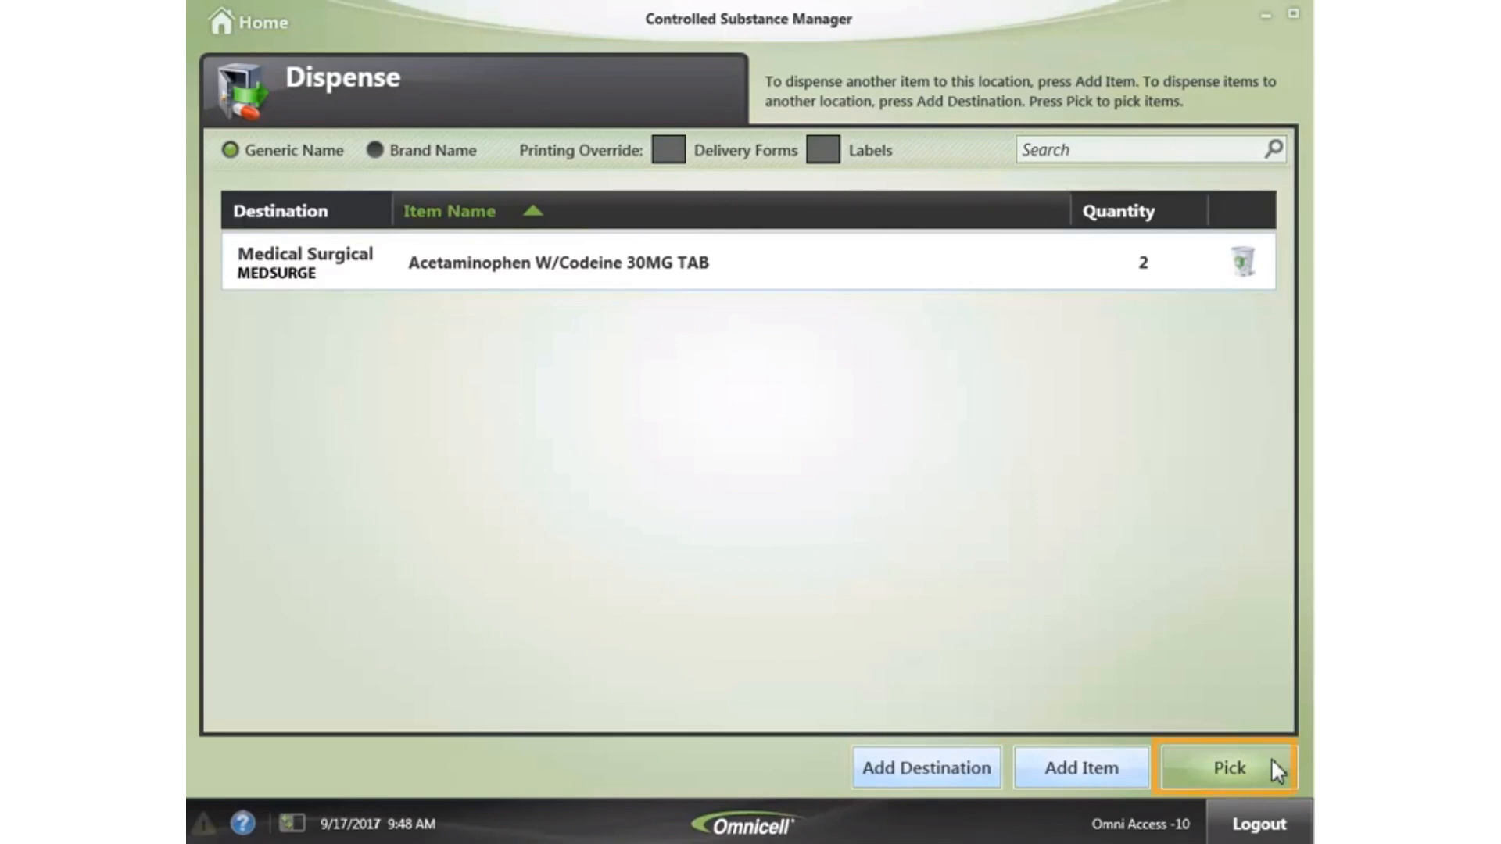
click(1182, 768)
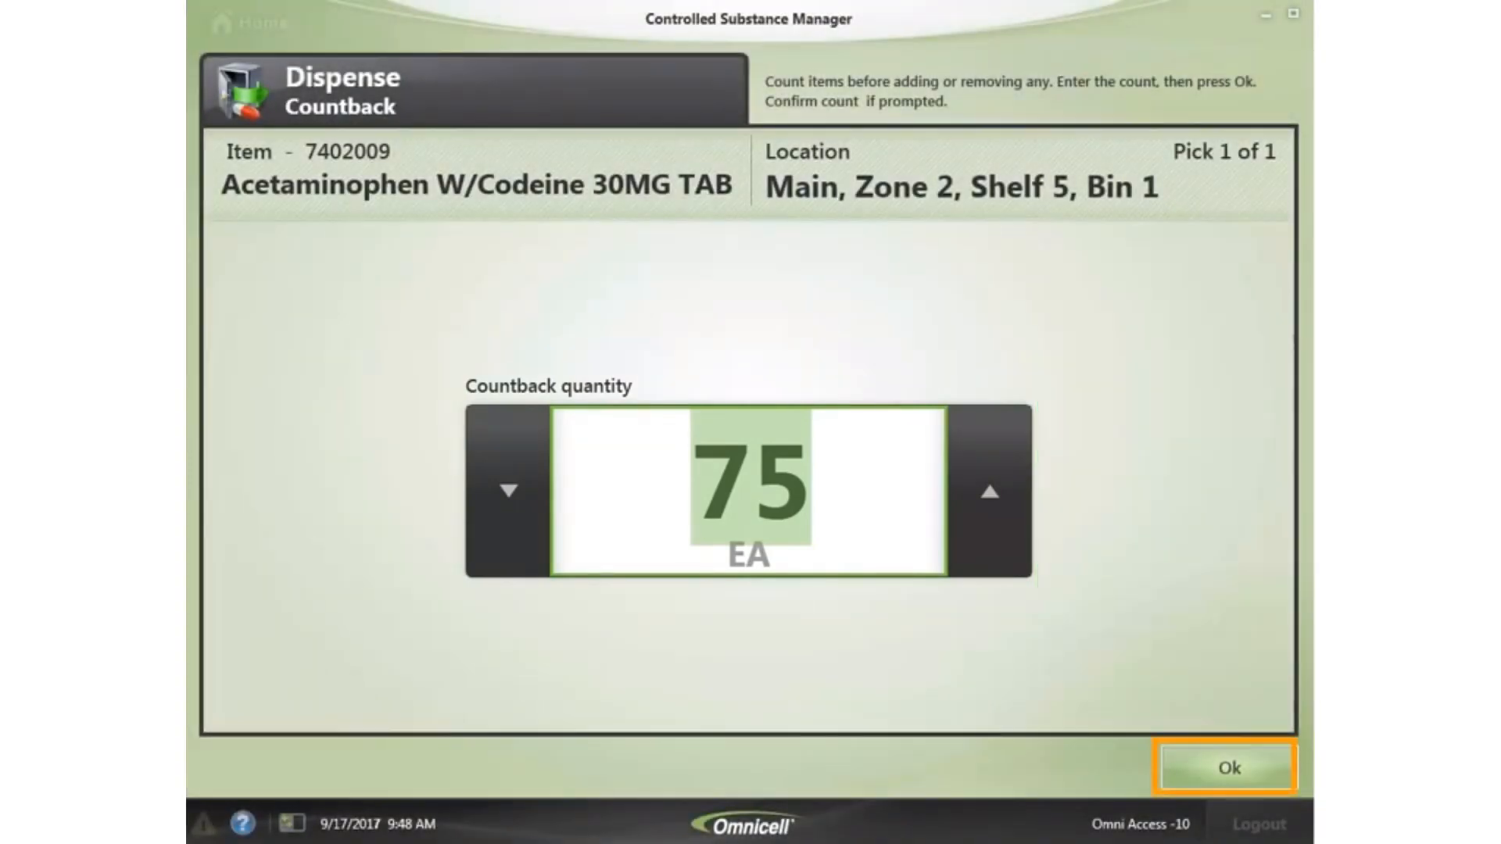
- Confirm the countback of 75 and the pick of 2, then go to Dispense To Patient
click(1222, 771)
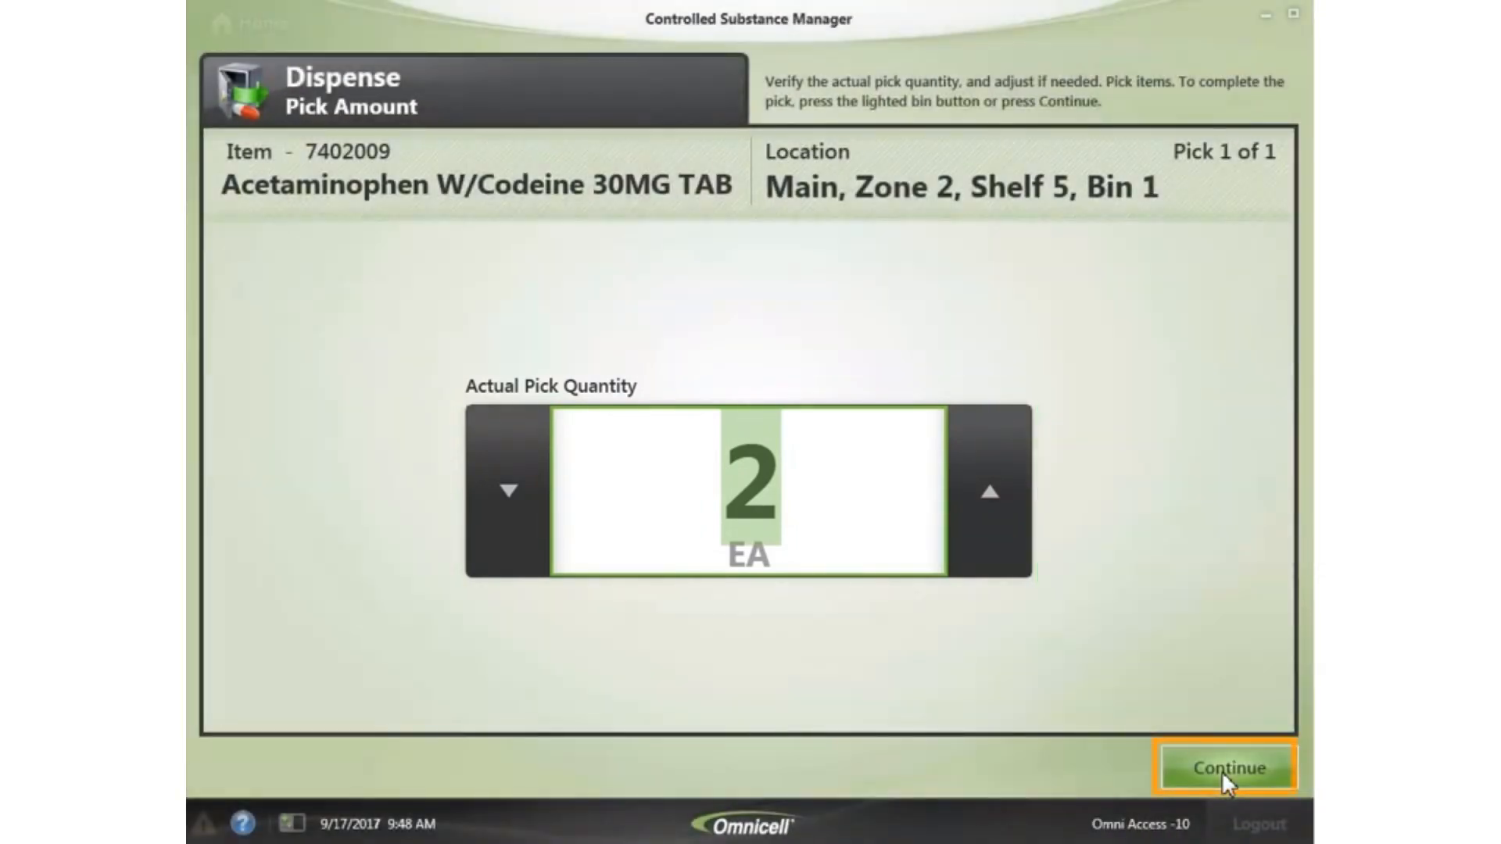
click(1222, 771)
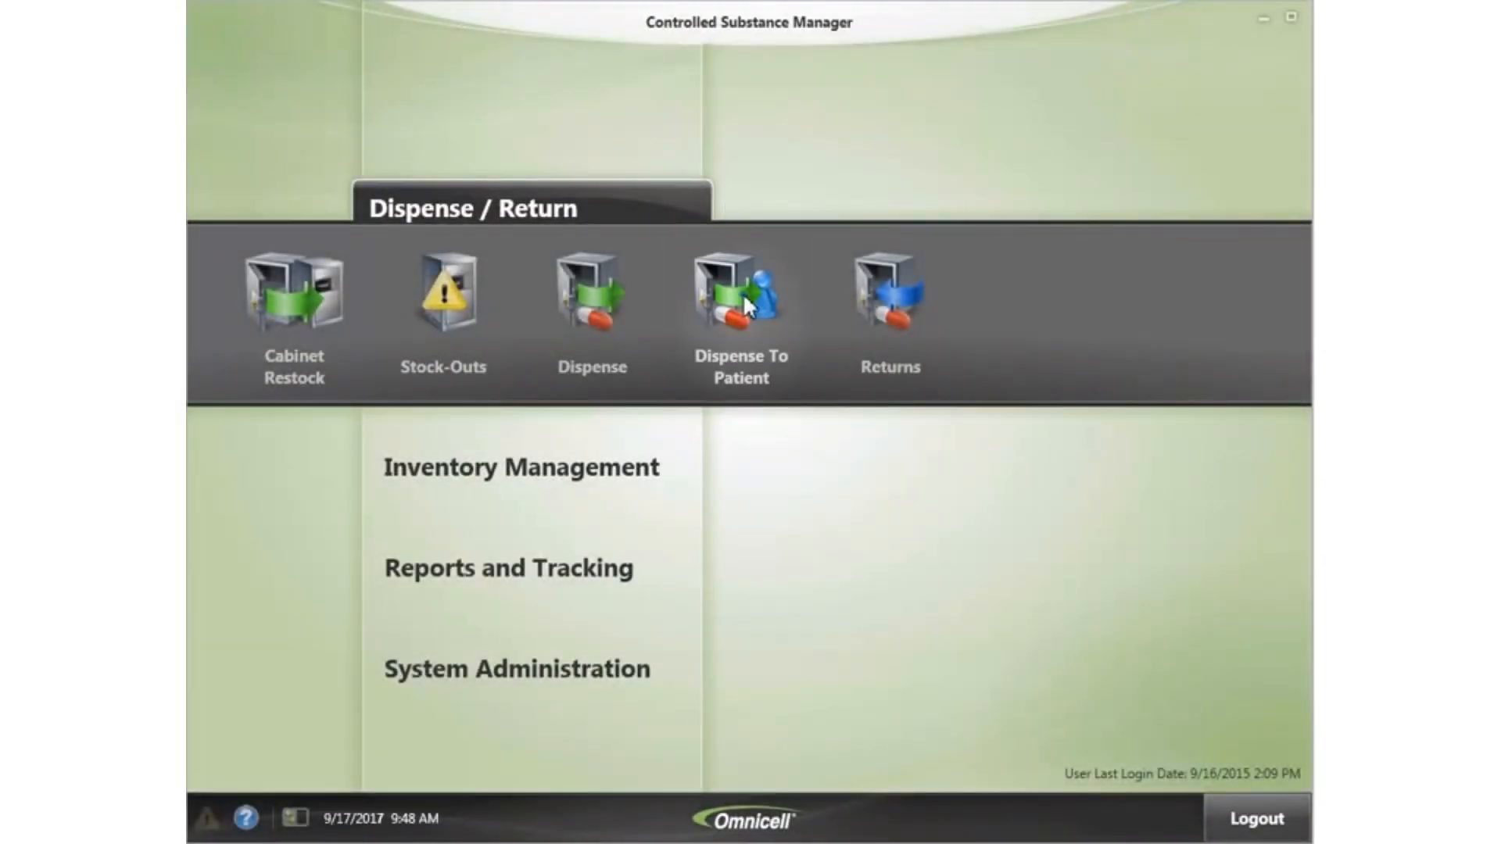
click(743, 297)
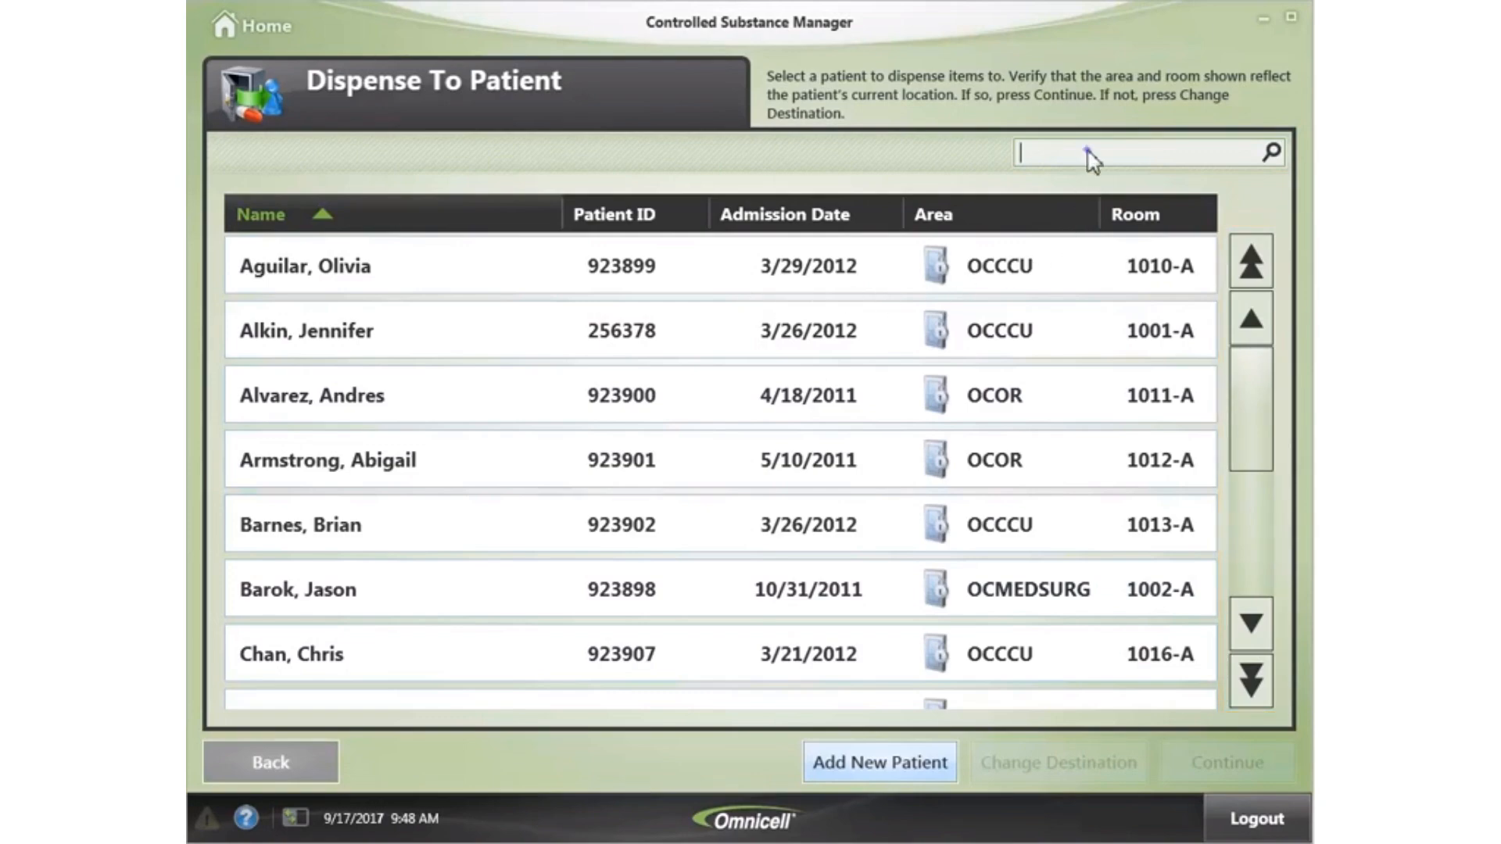
- Search the patient list by the patient's name, then start a new patient record
text(gre)
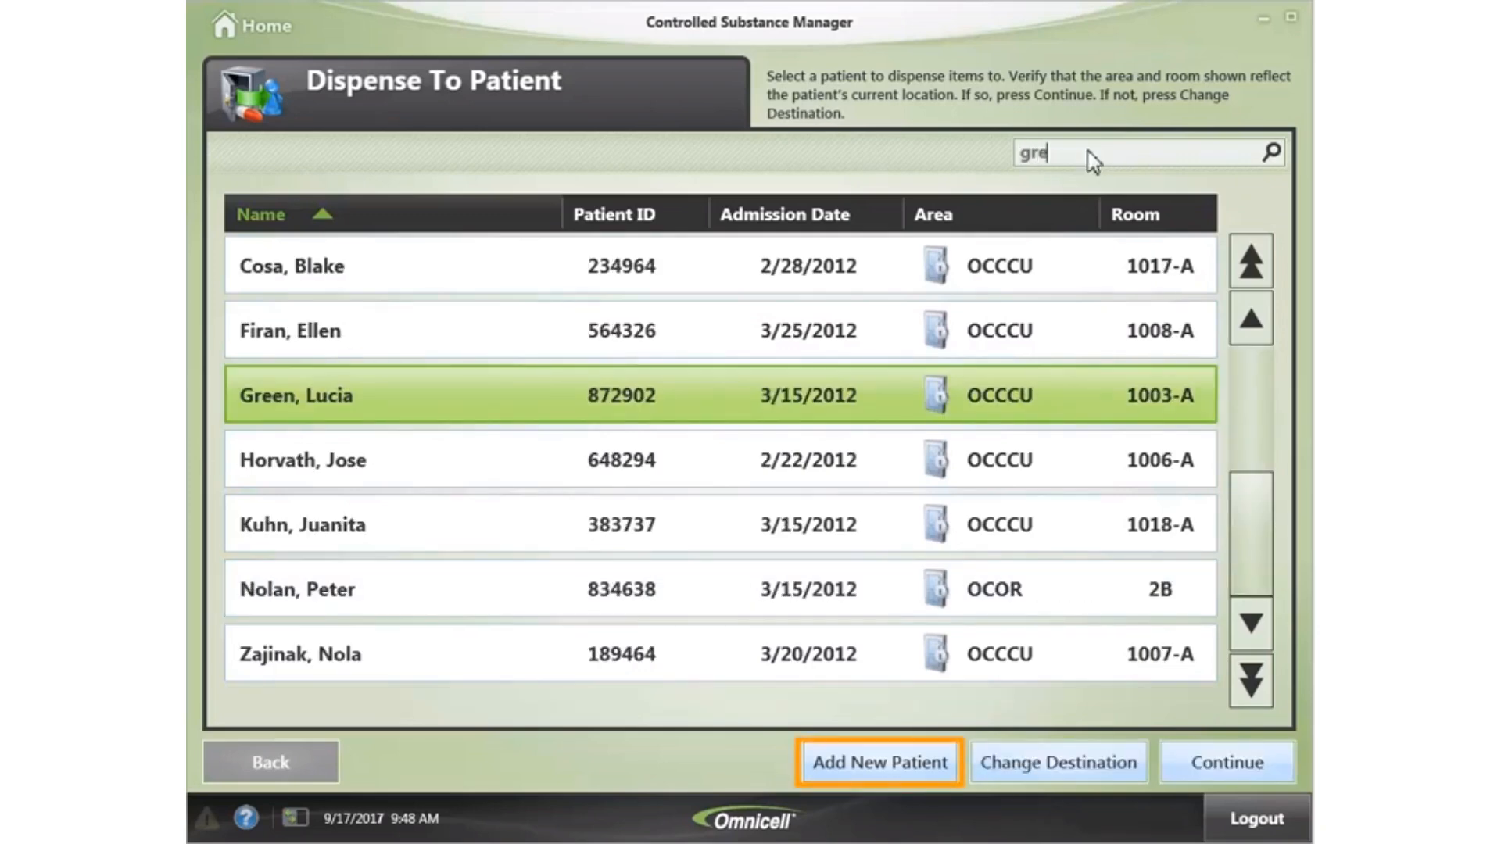
click(893, 762)
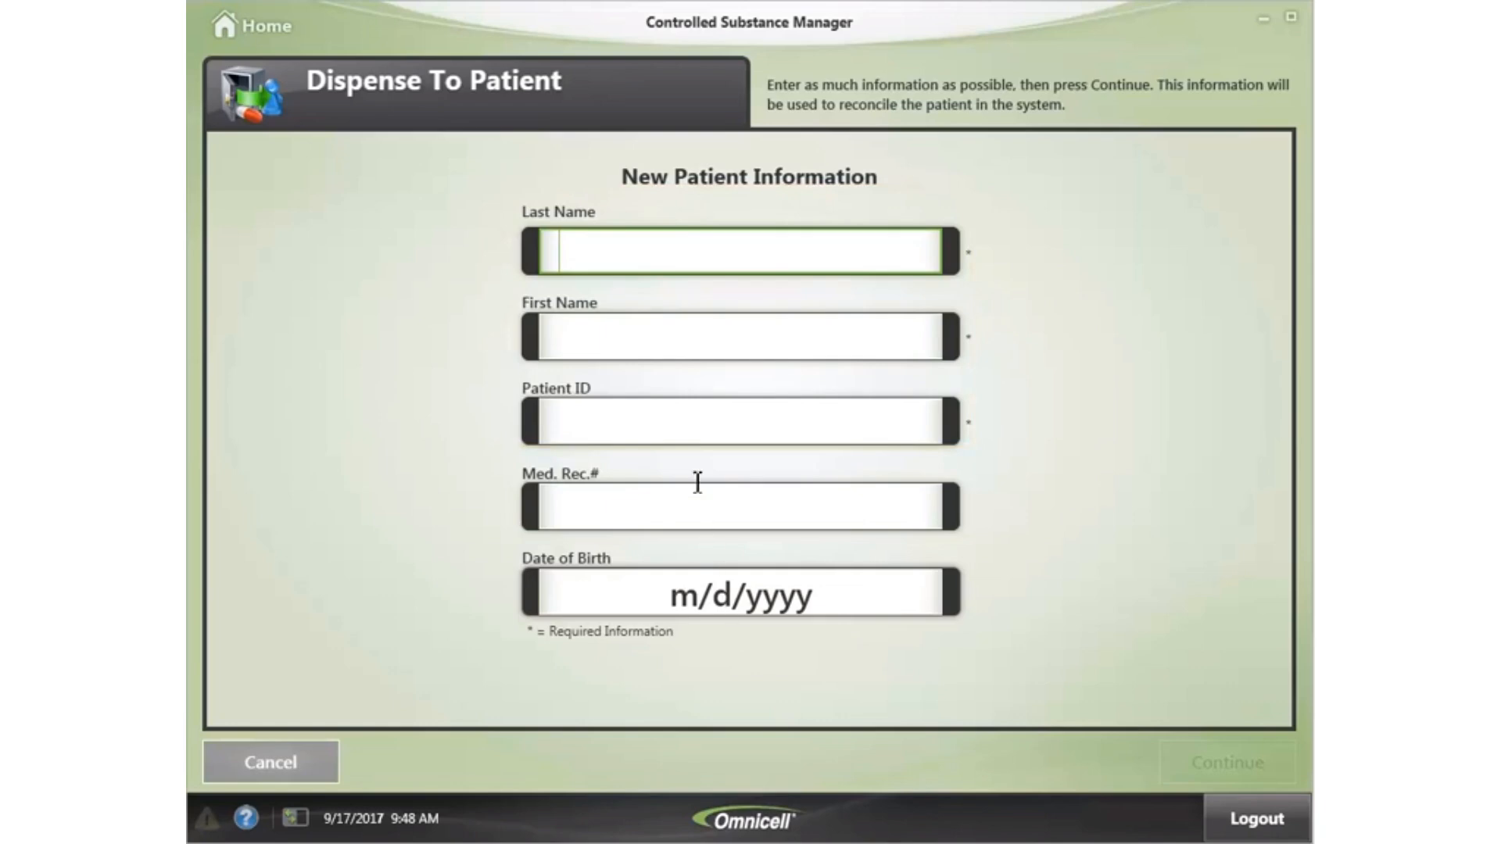
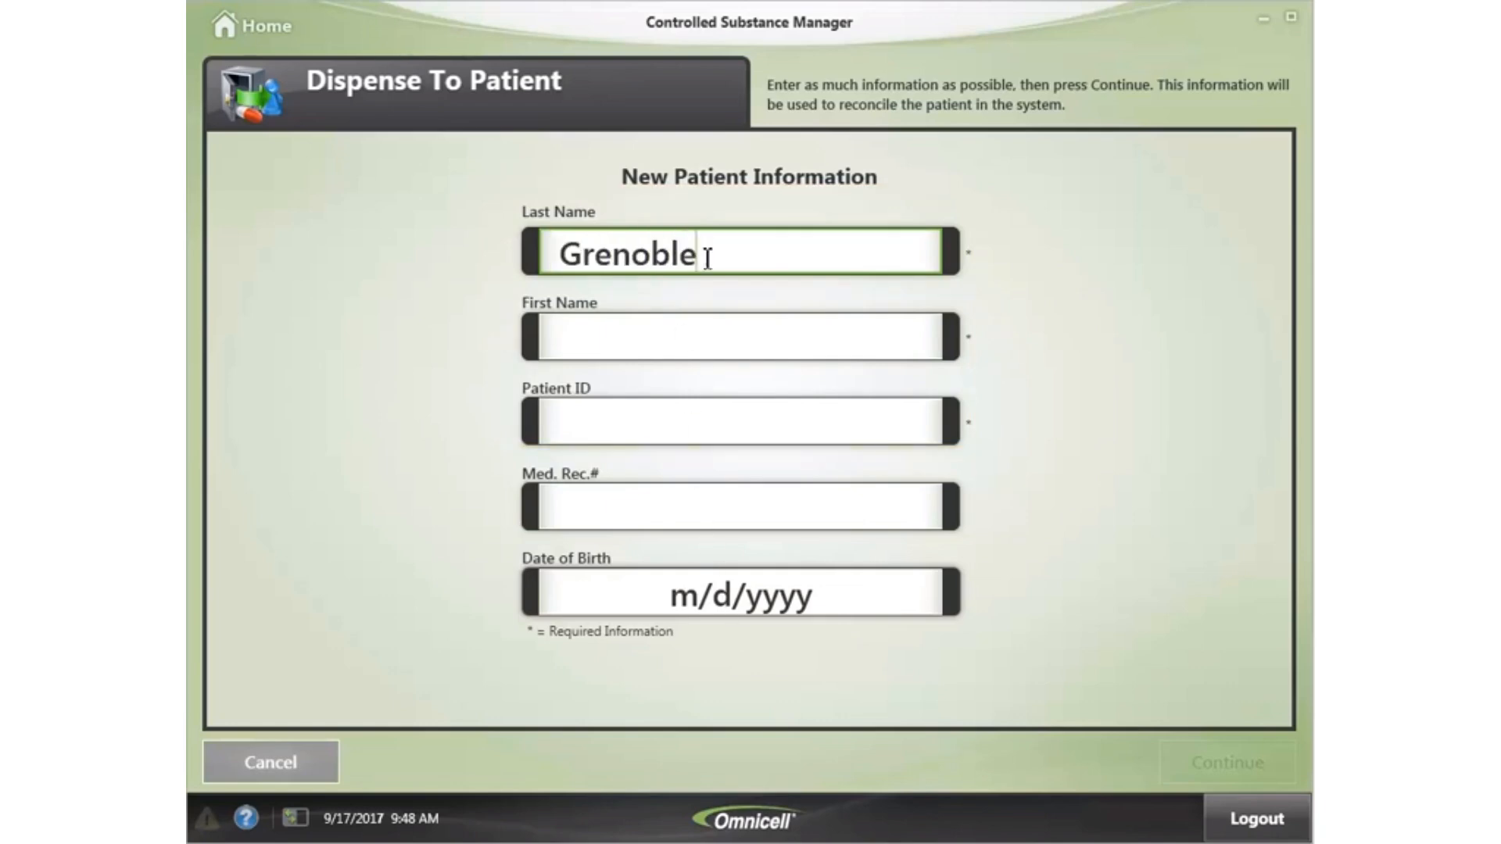
- Enter the new patient's last name, first name, patient ID and date of birth, and submit
click(718, 344)
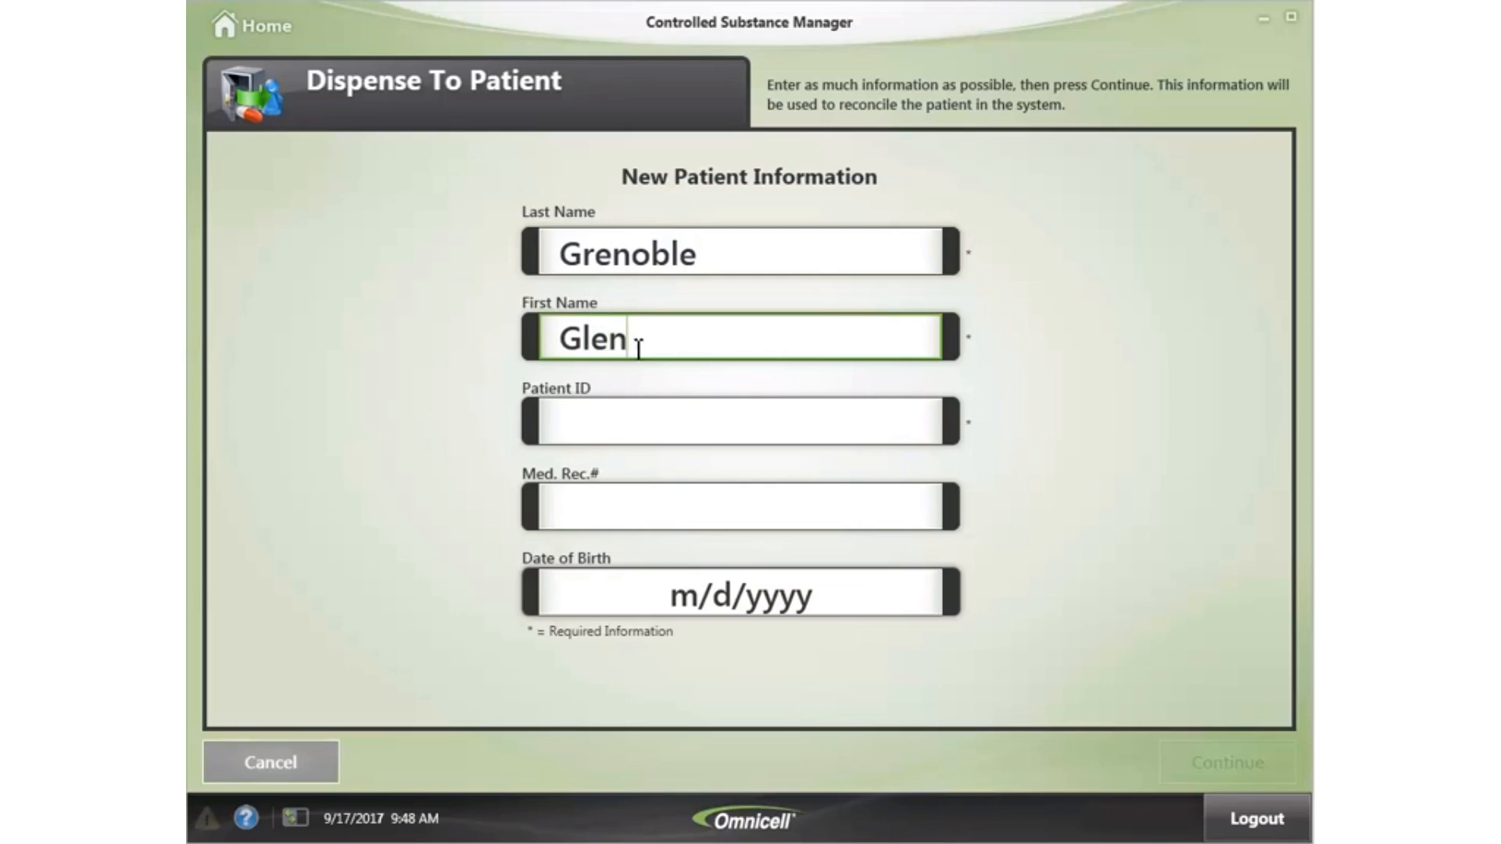
click(560, 420)
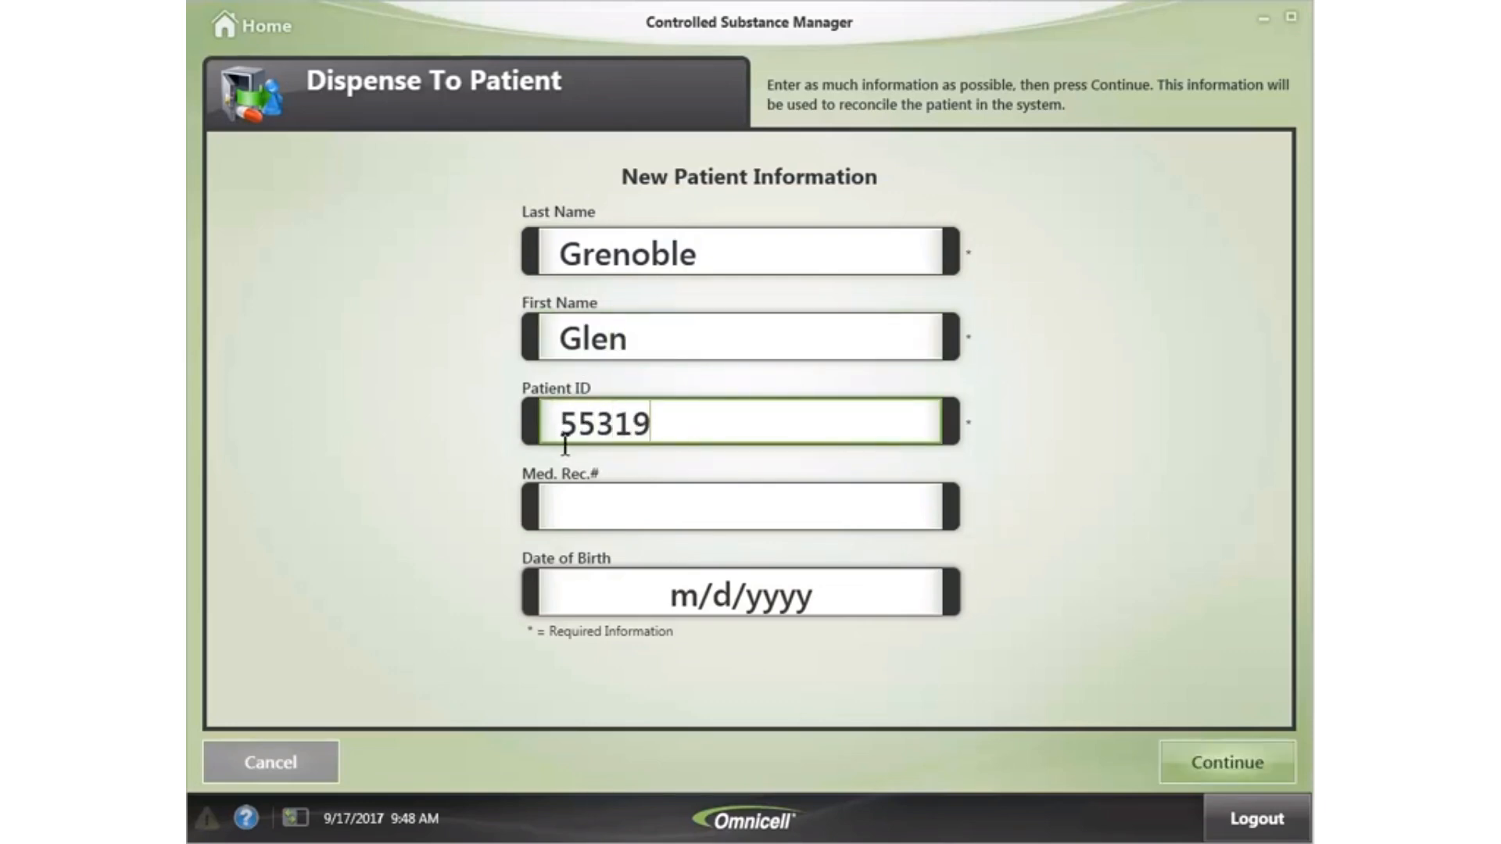
click(569, 595)
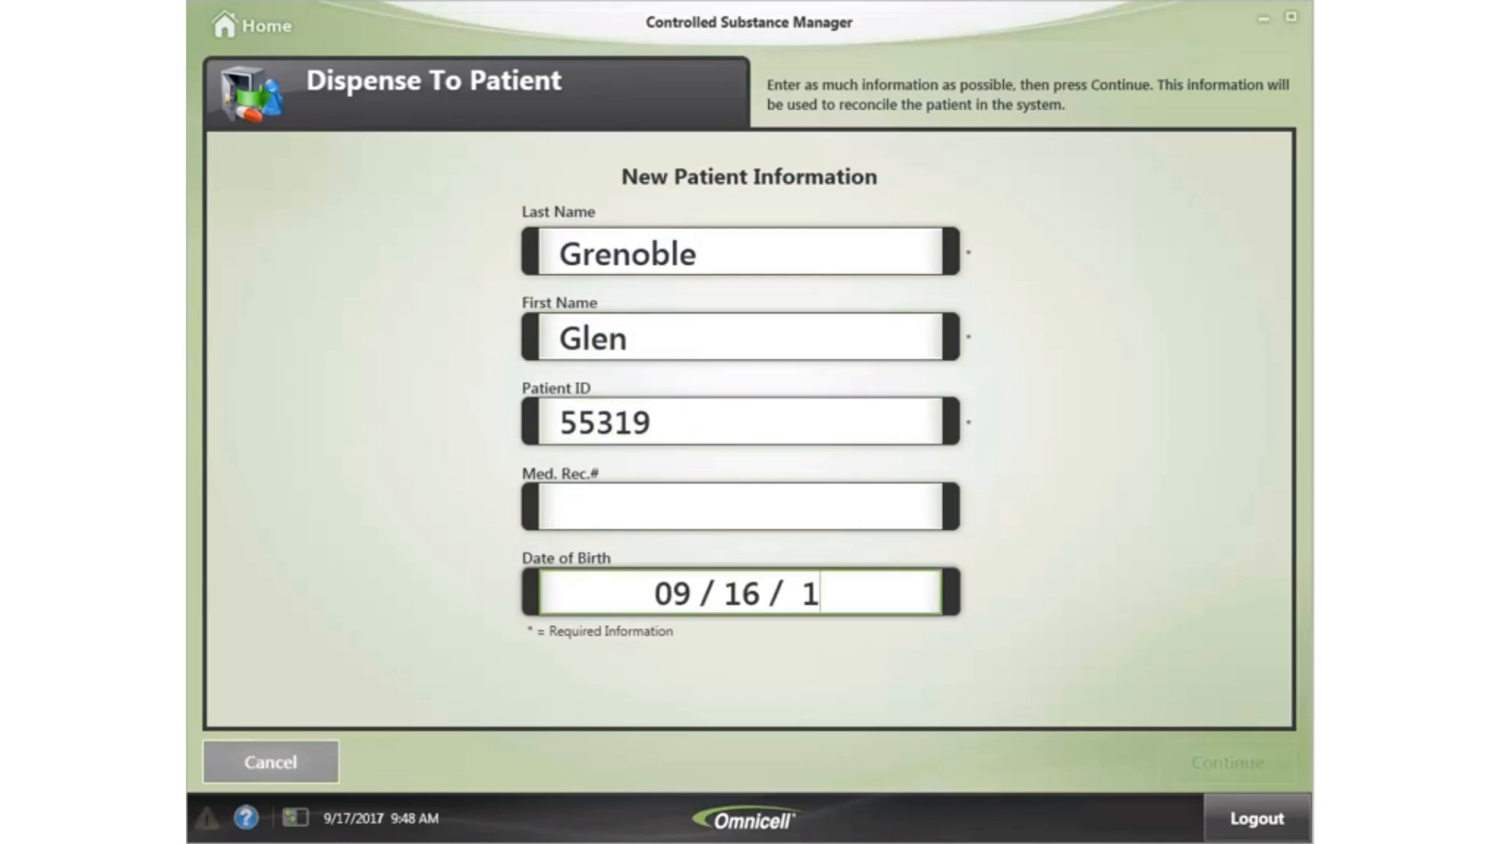
key(Tab)
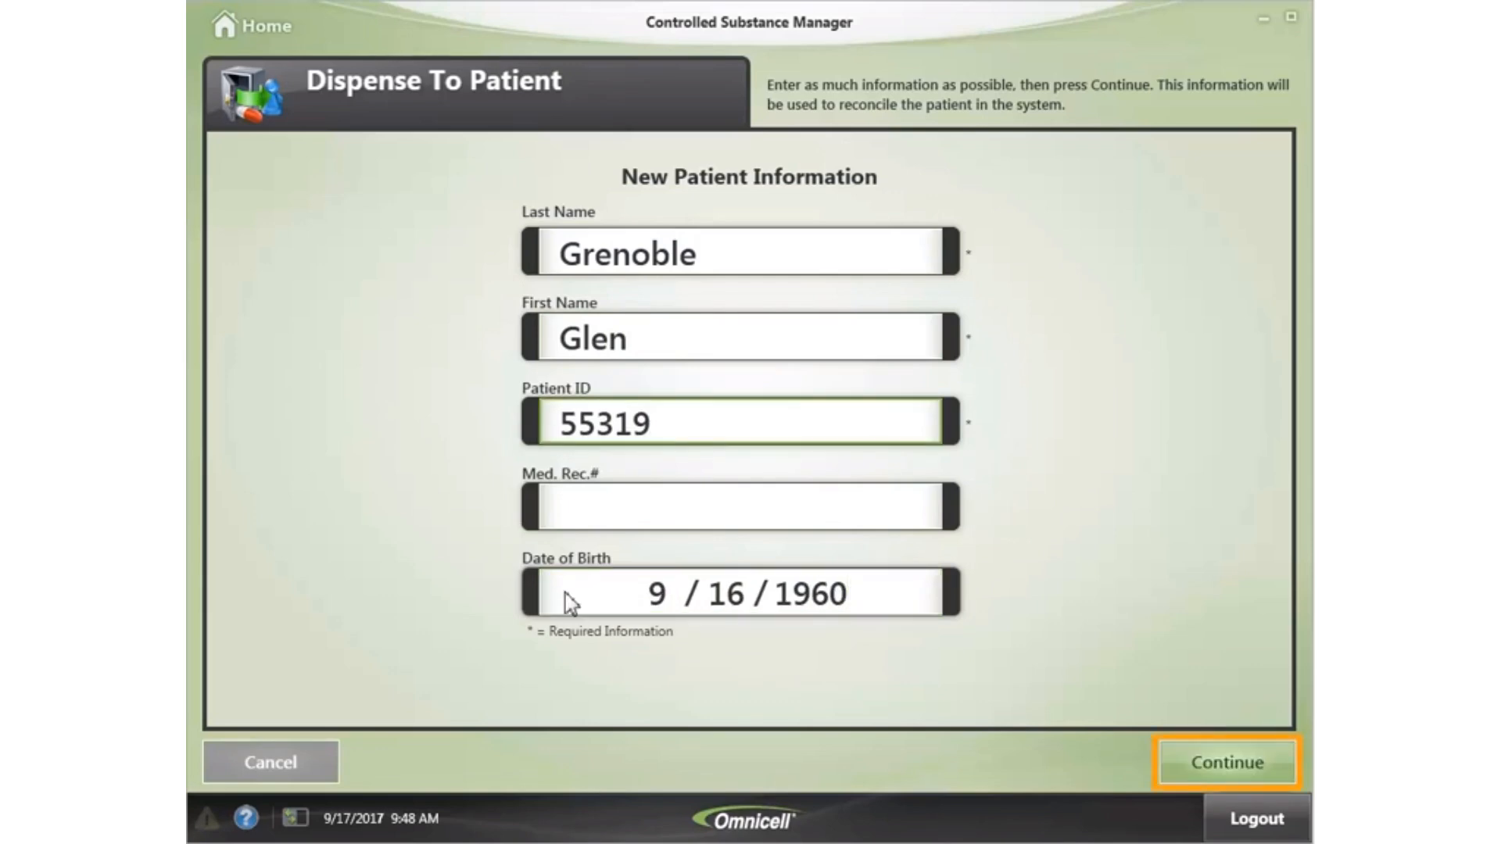
click(1234, 762)
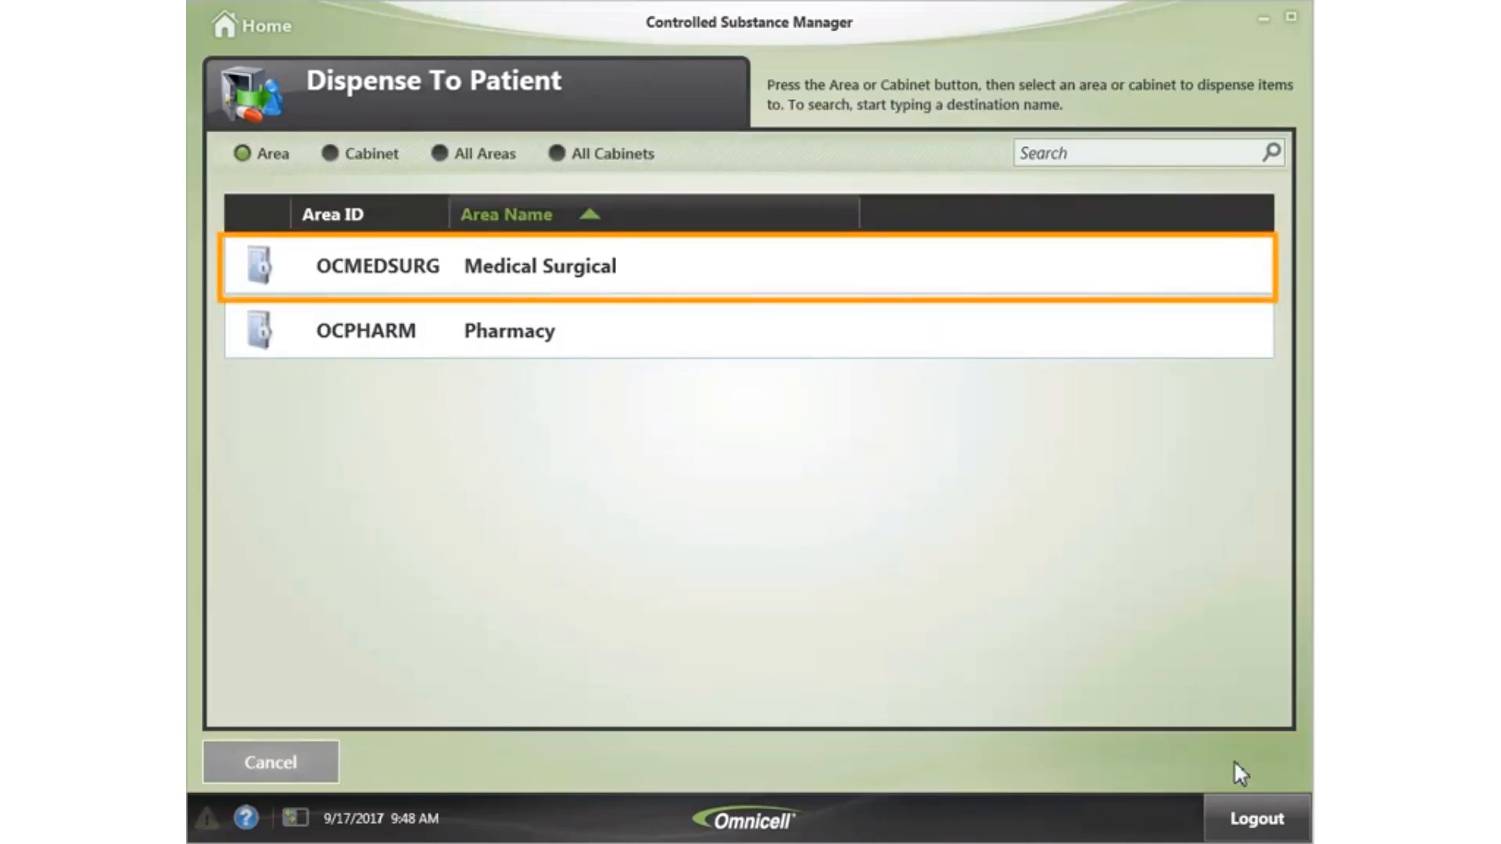
- In Medical Surgical, queue 1 Acetaminophen w/Codeine 60MG TAB with form MEDSURG_01 and comment 'New Patient'
click(636, 266)
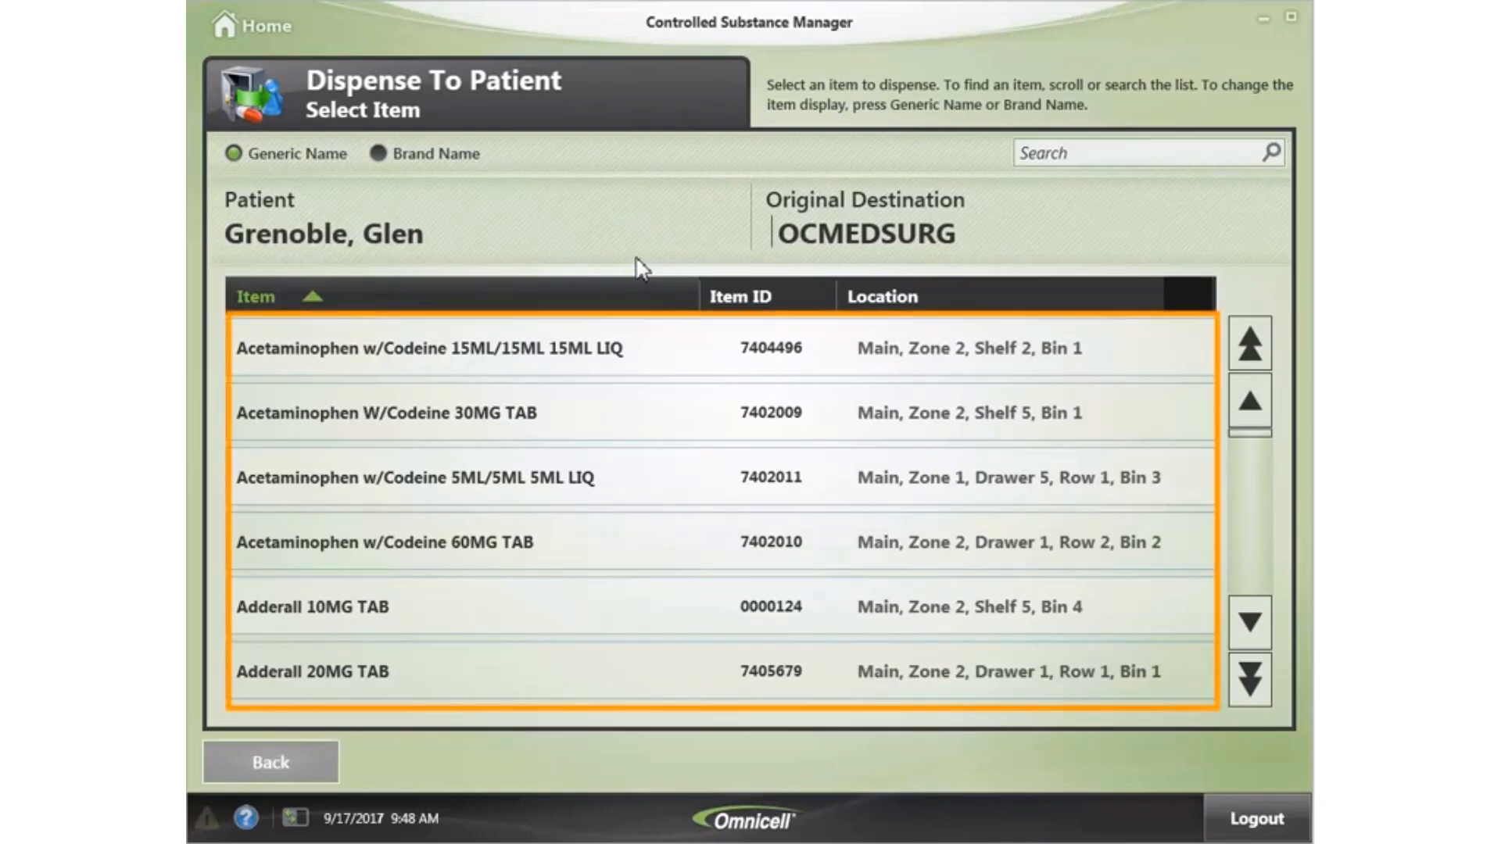
click(570, 553)
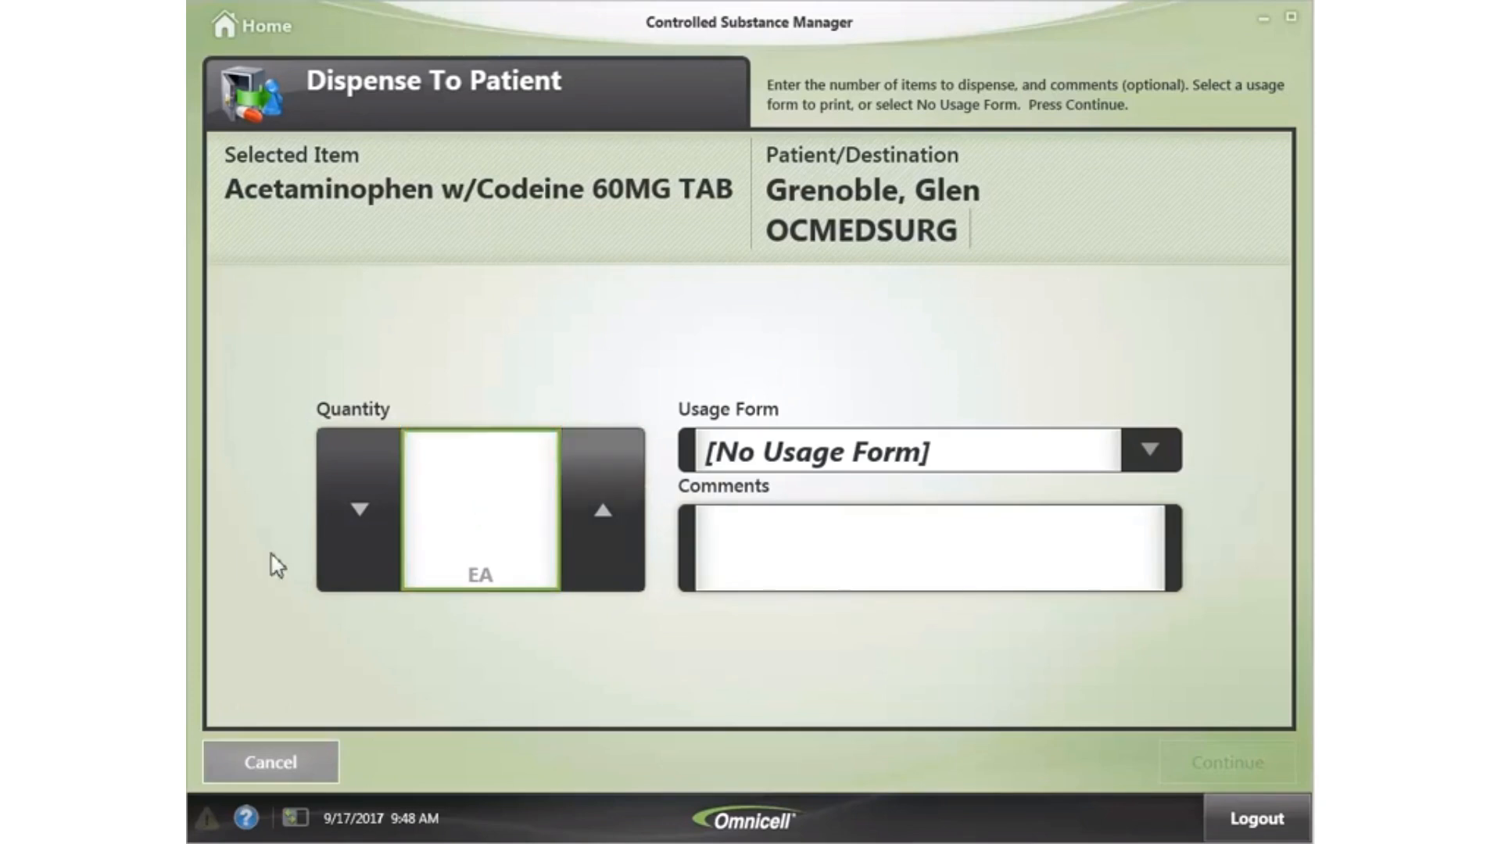
click(600, 512)
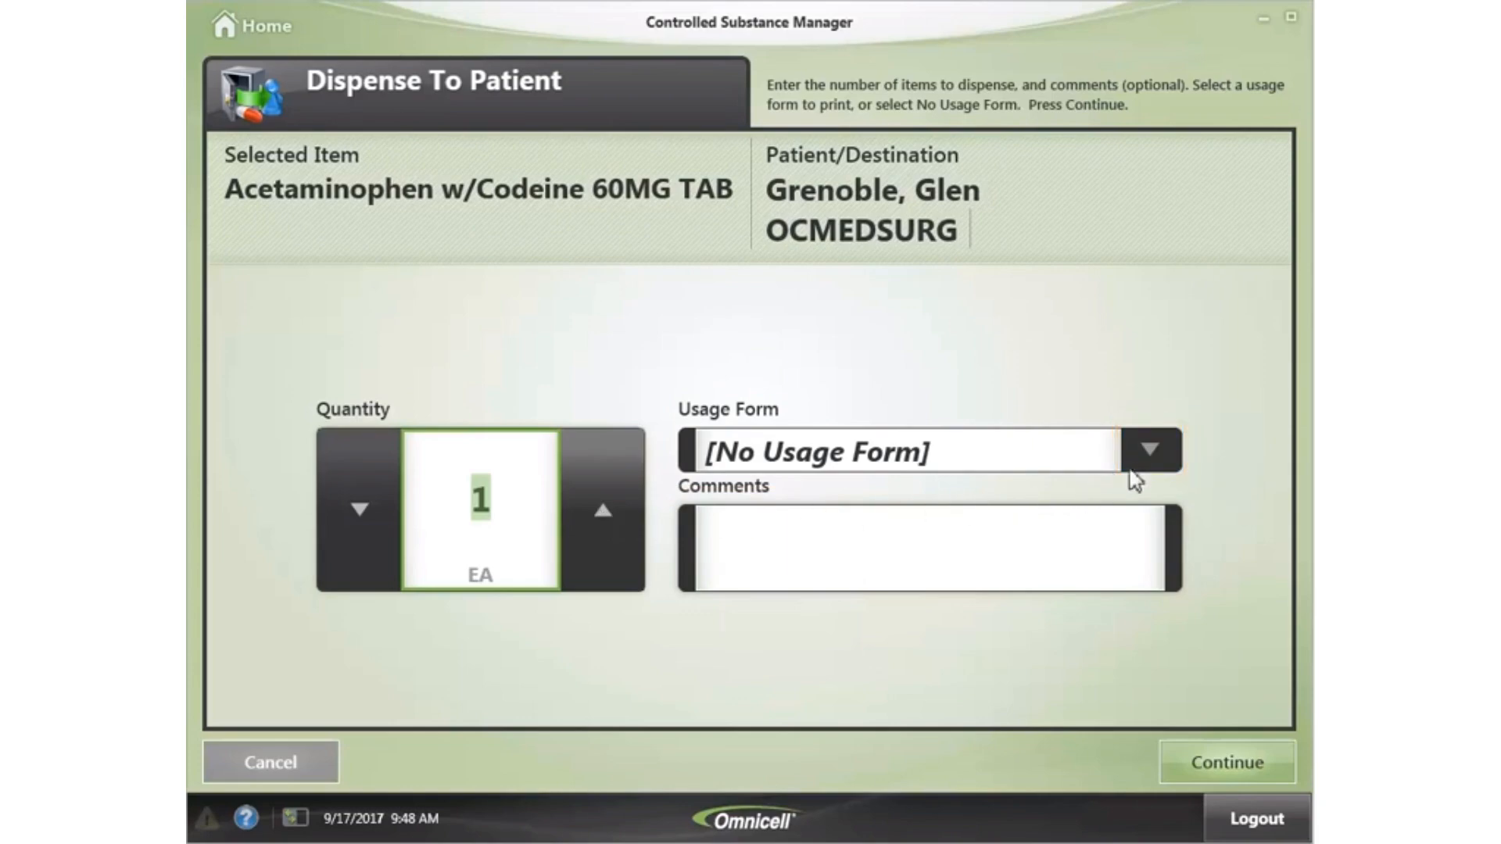
click(1148, 445)
click(909, 542)
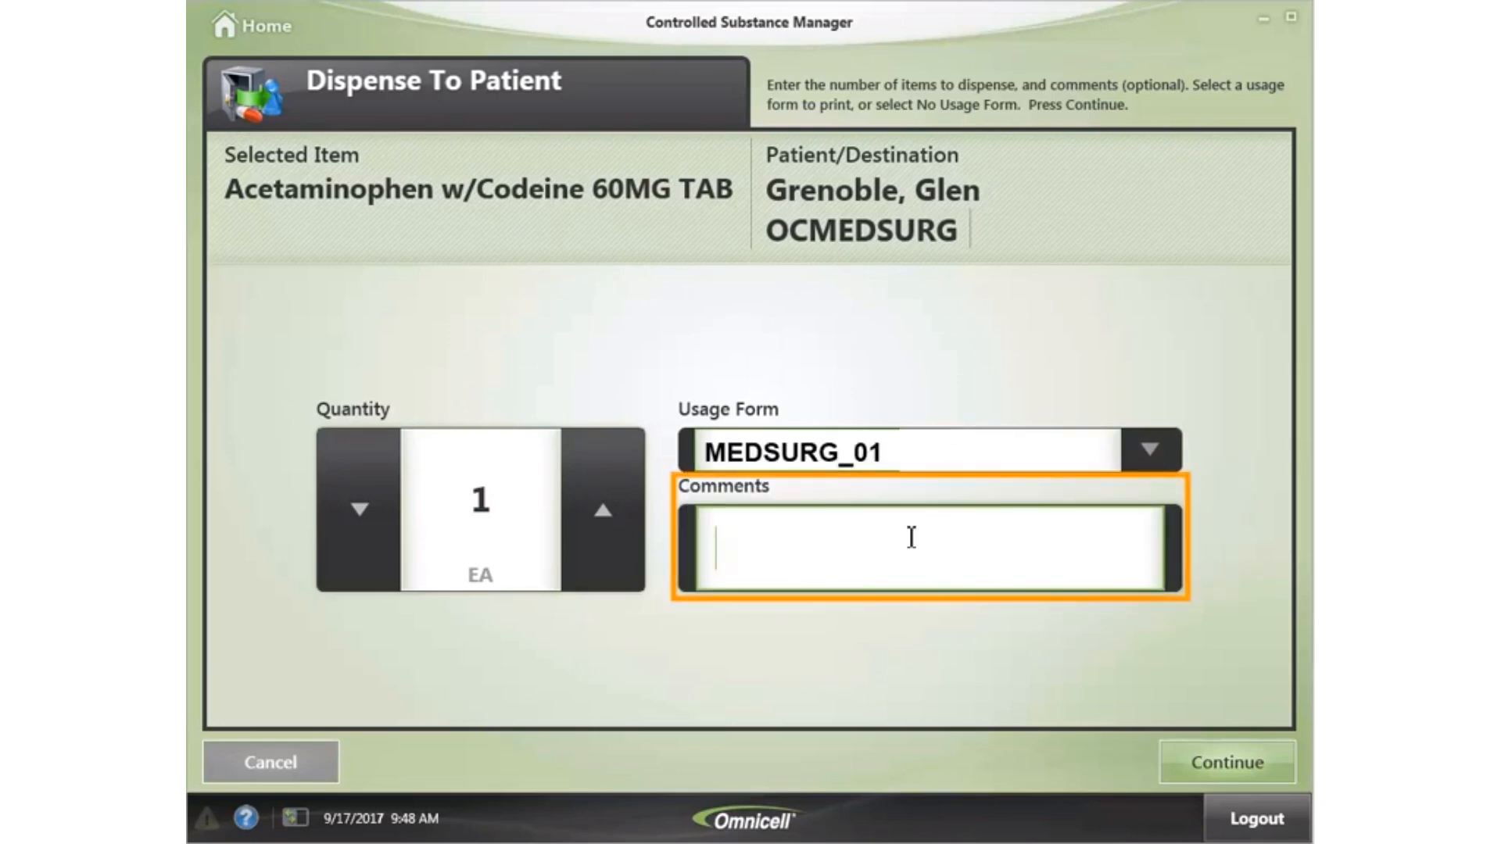
click(911, 537)
text(New P)
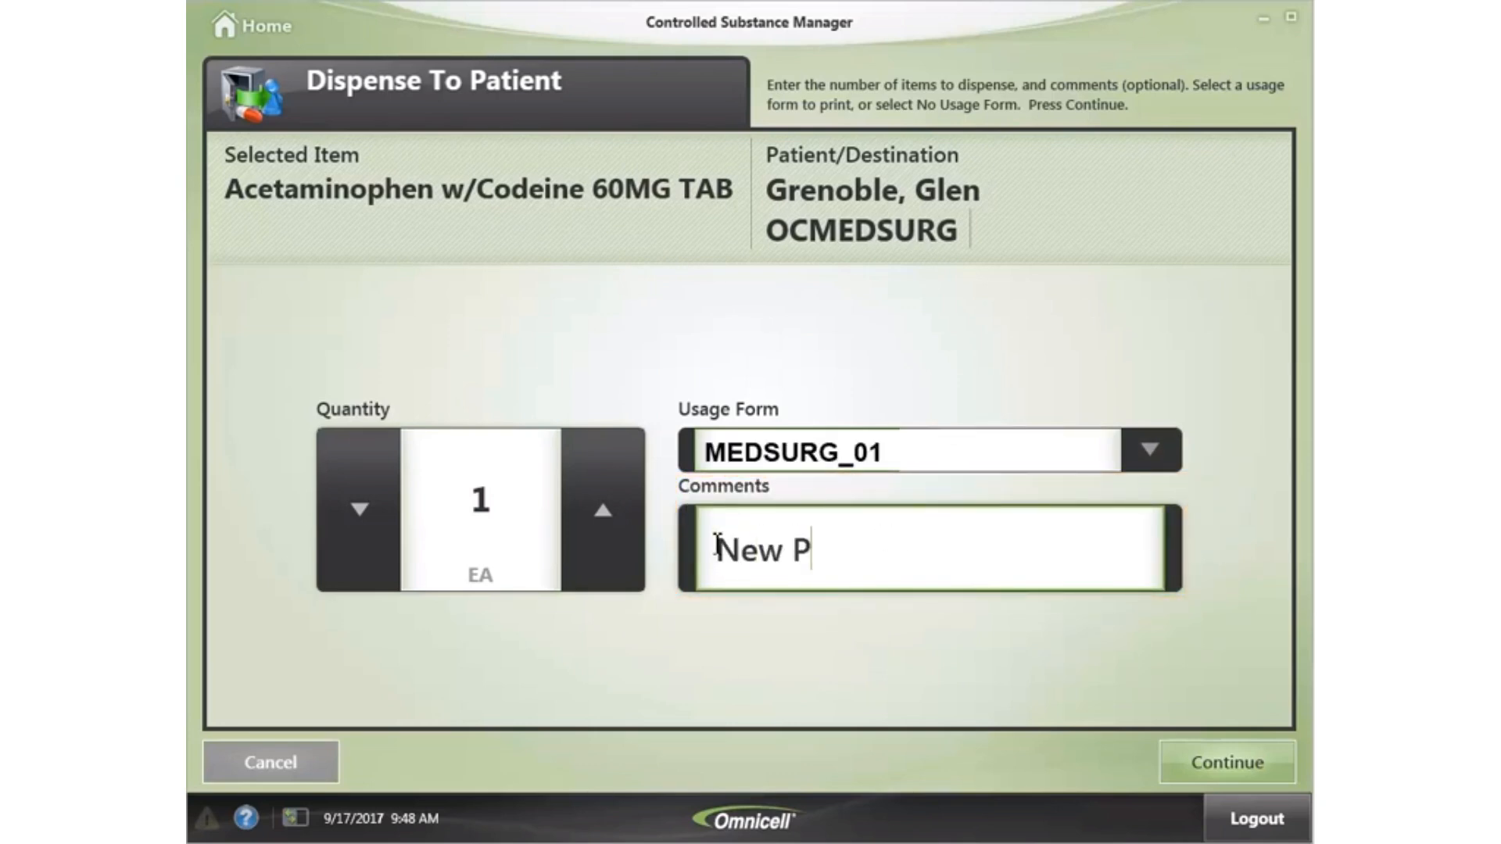
text(atient)
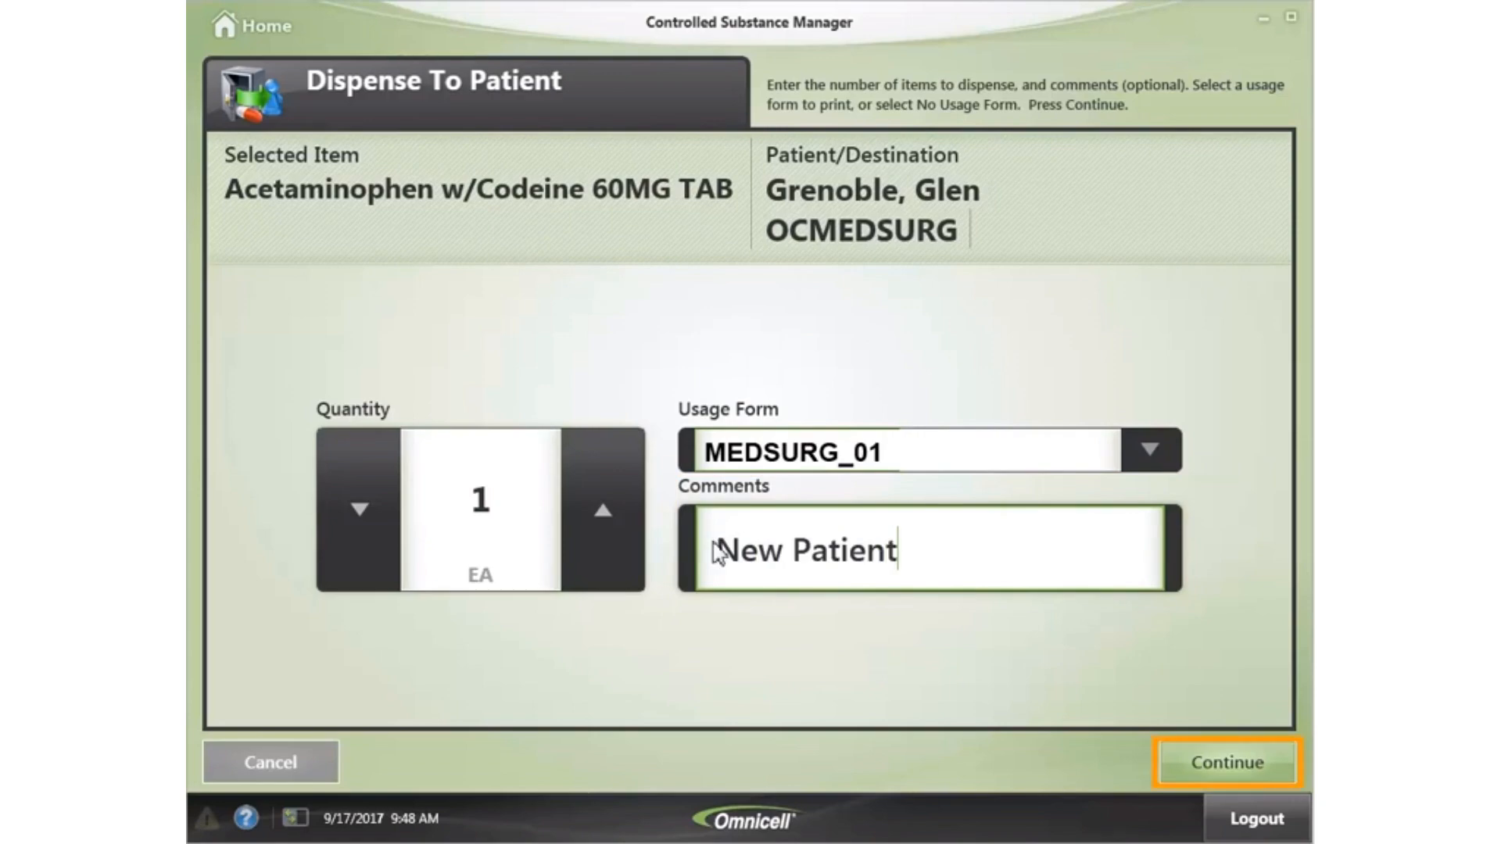
click(1193, 749)
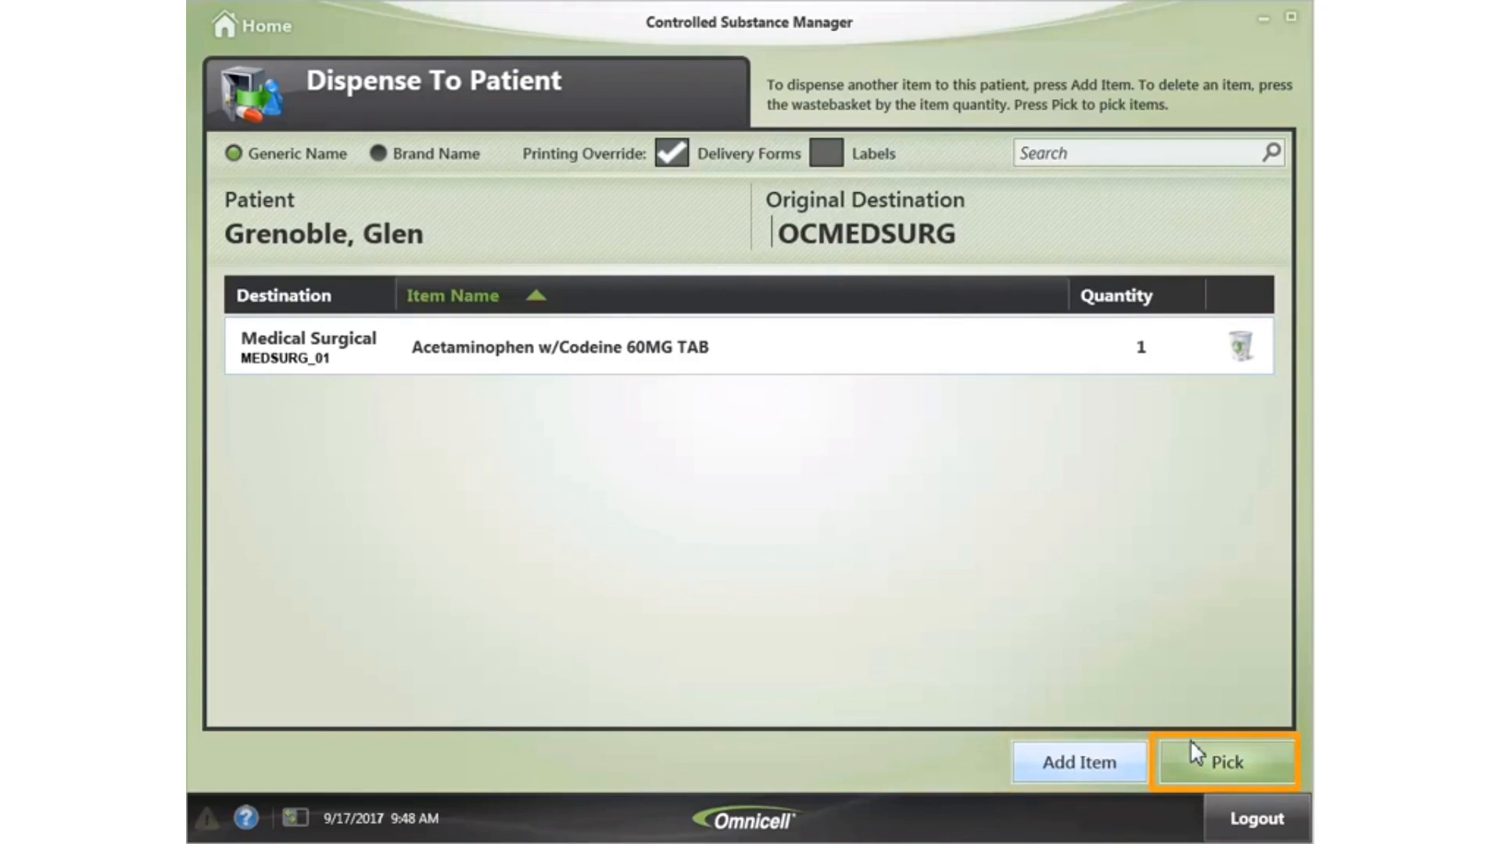
- Pick the 60MG tablet, confirming the countback of 3 and the pick amount of 1
click(1213, 760)
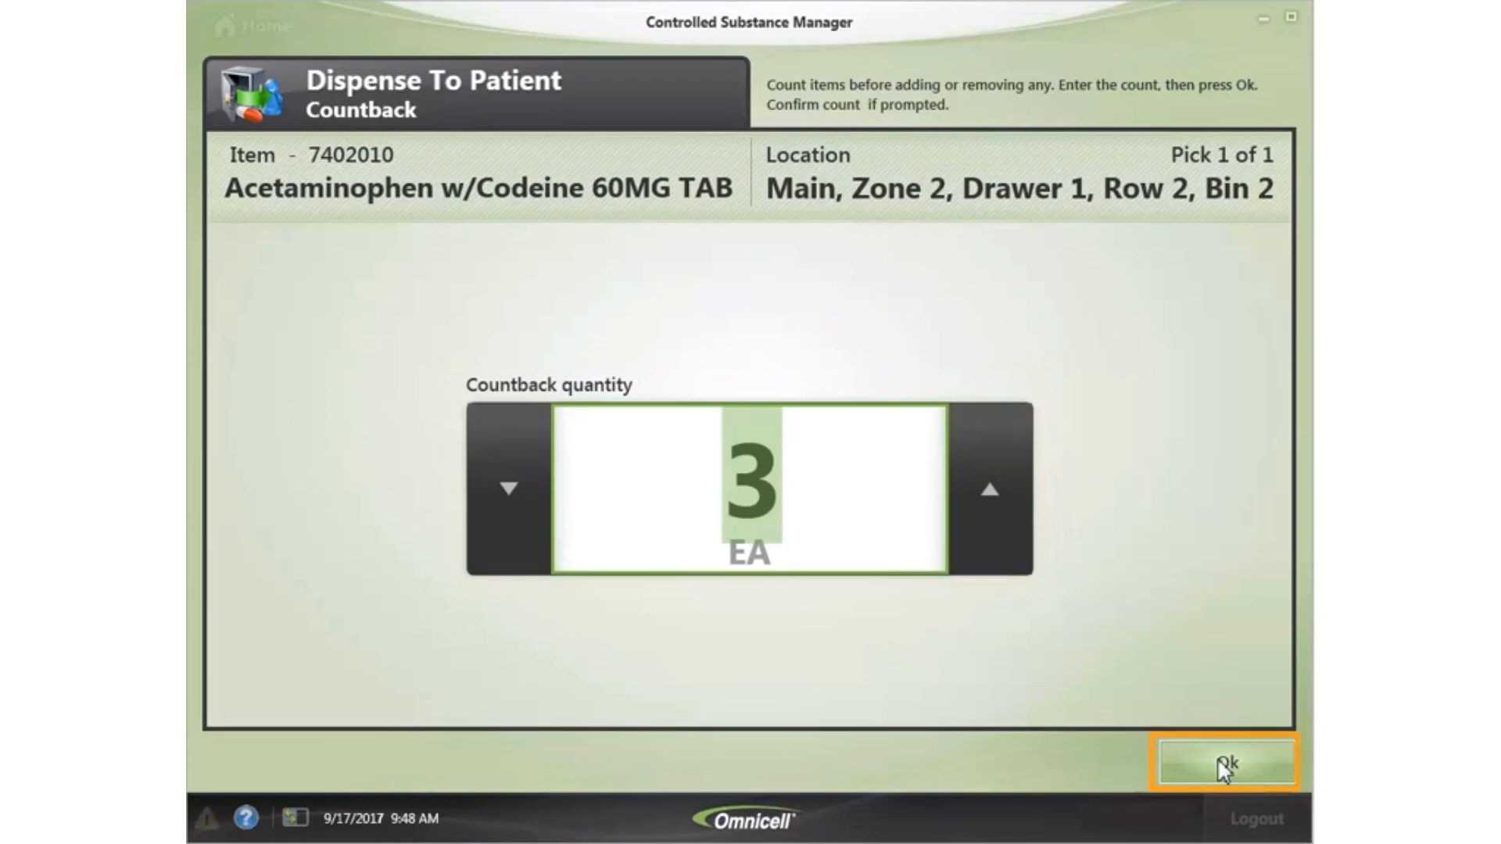
click(1224, 758)
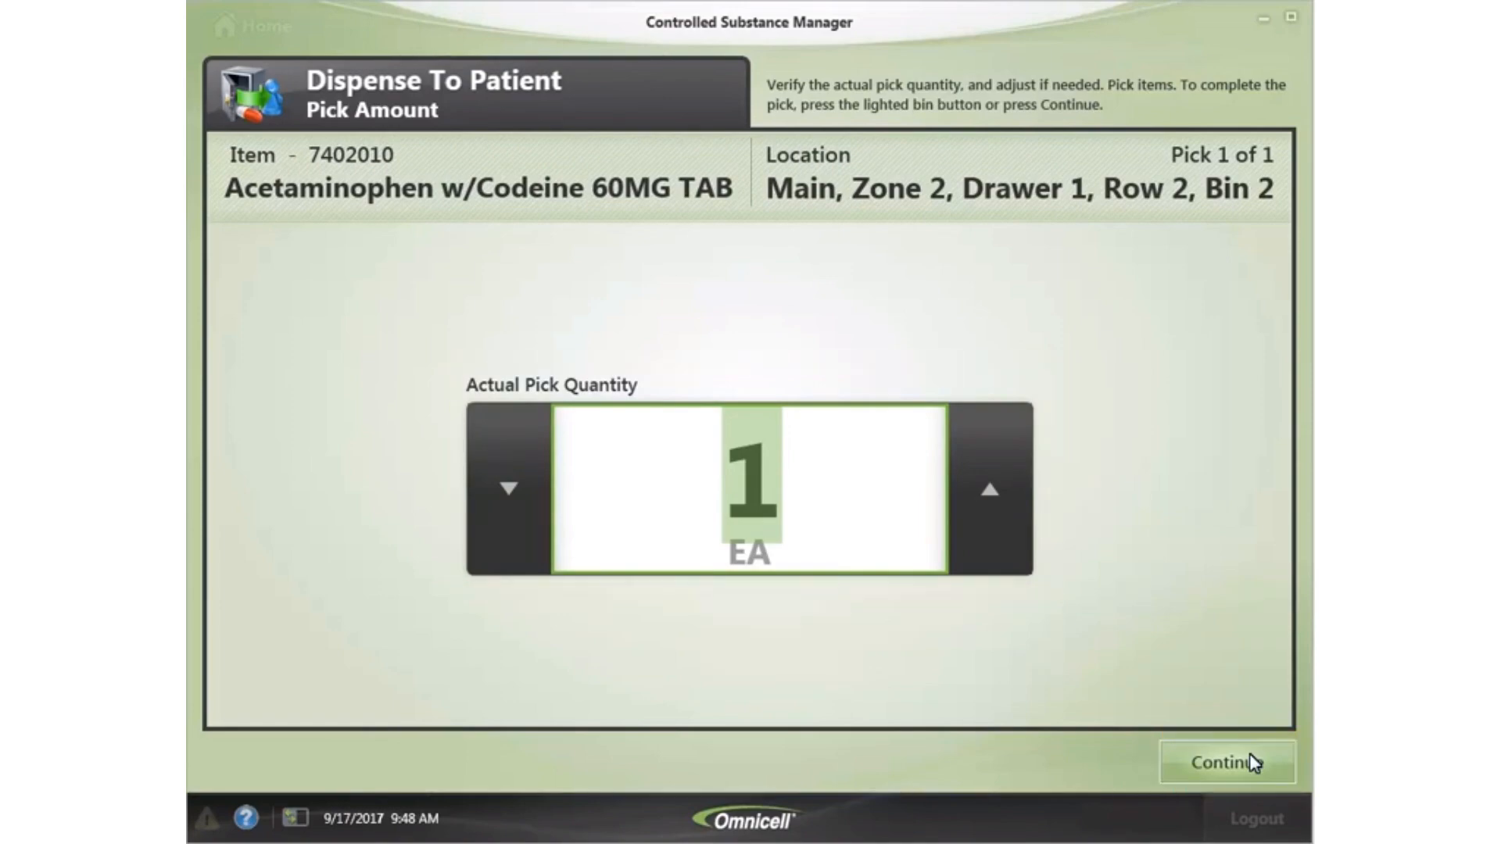
click(1250, 758)
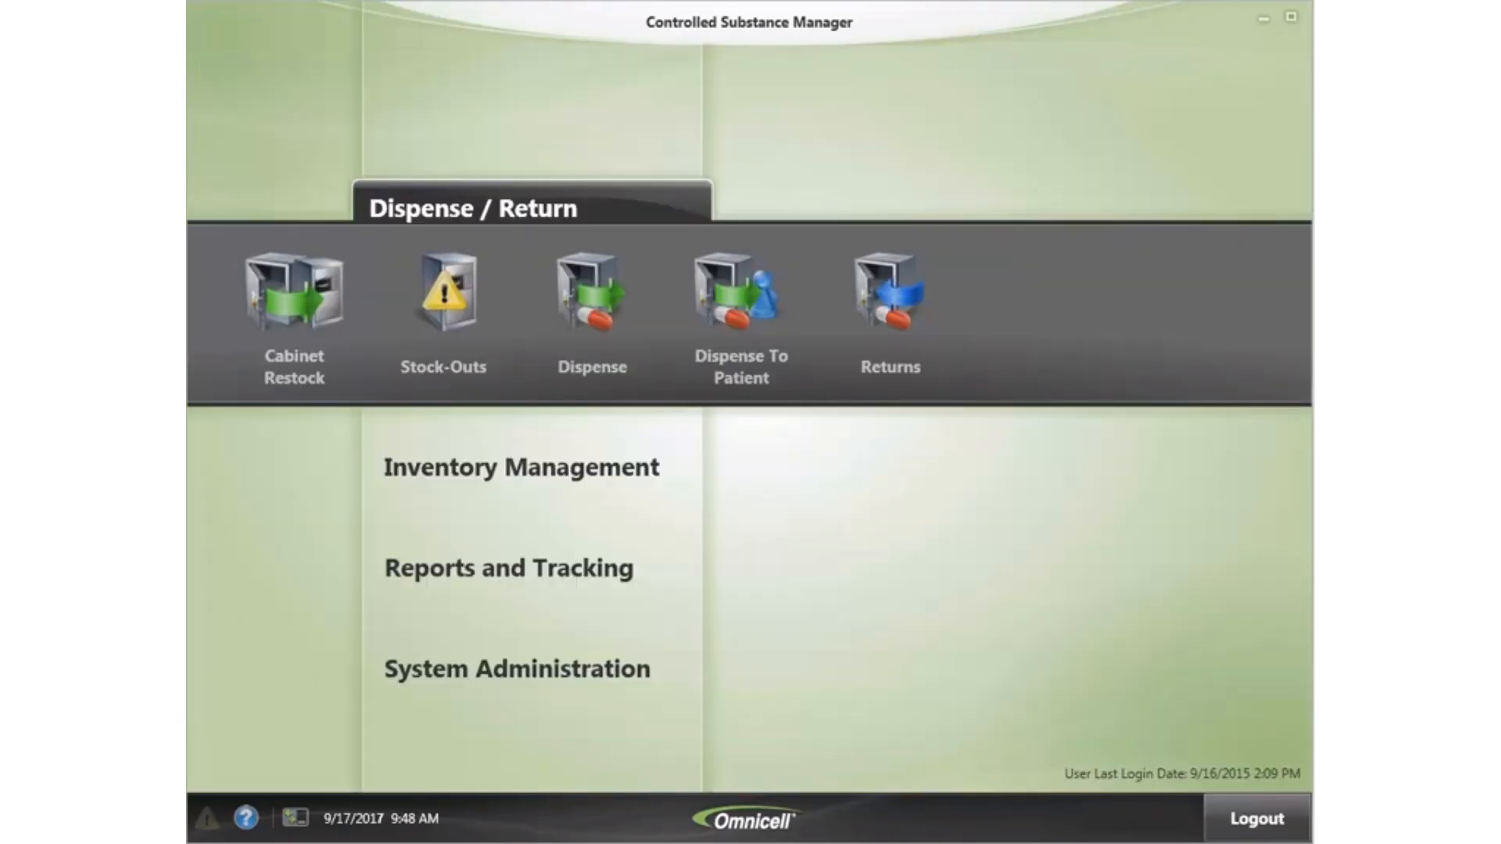
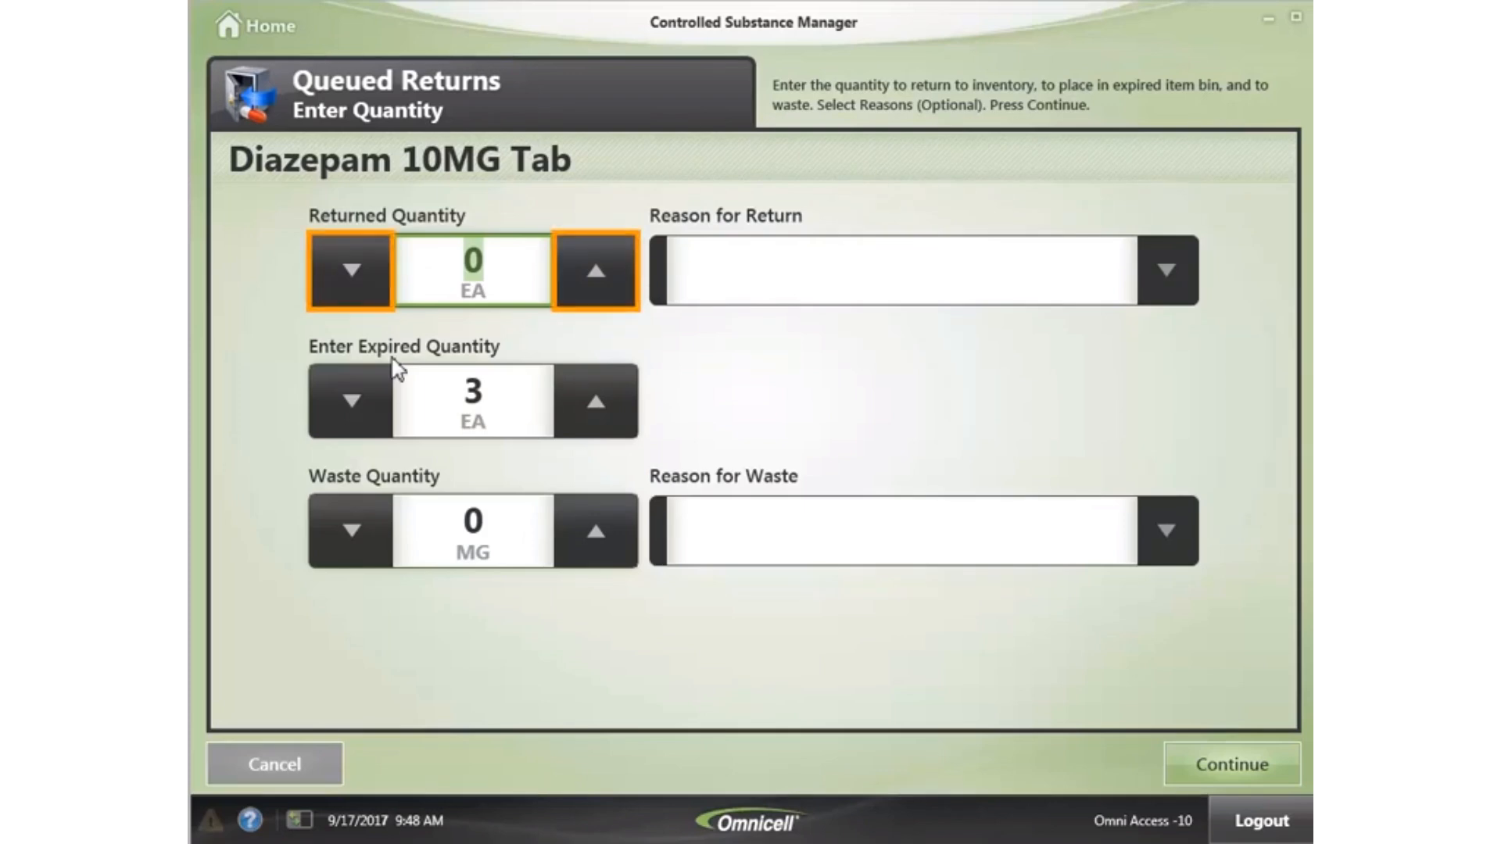
- Set the Diazepam 10MG Tab returned quantity to 1 with reason Item Issued in Error
click(594, 263)
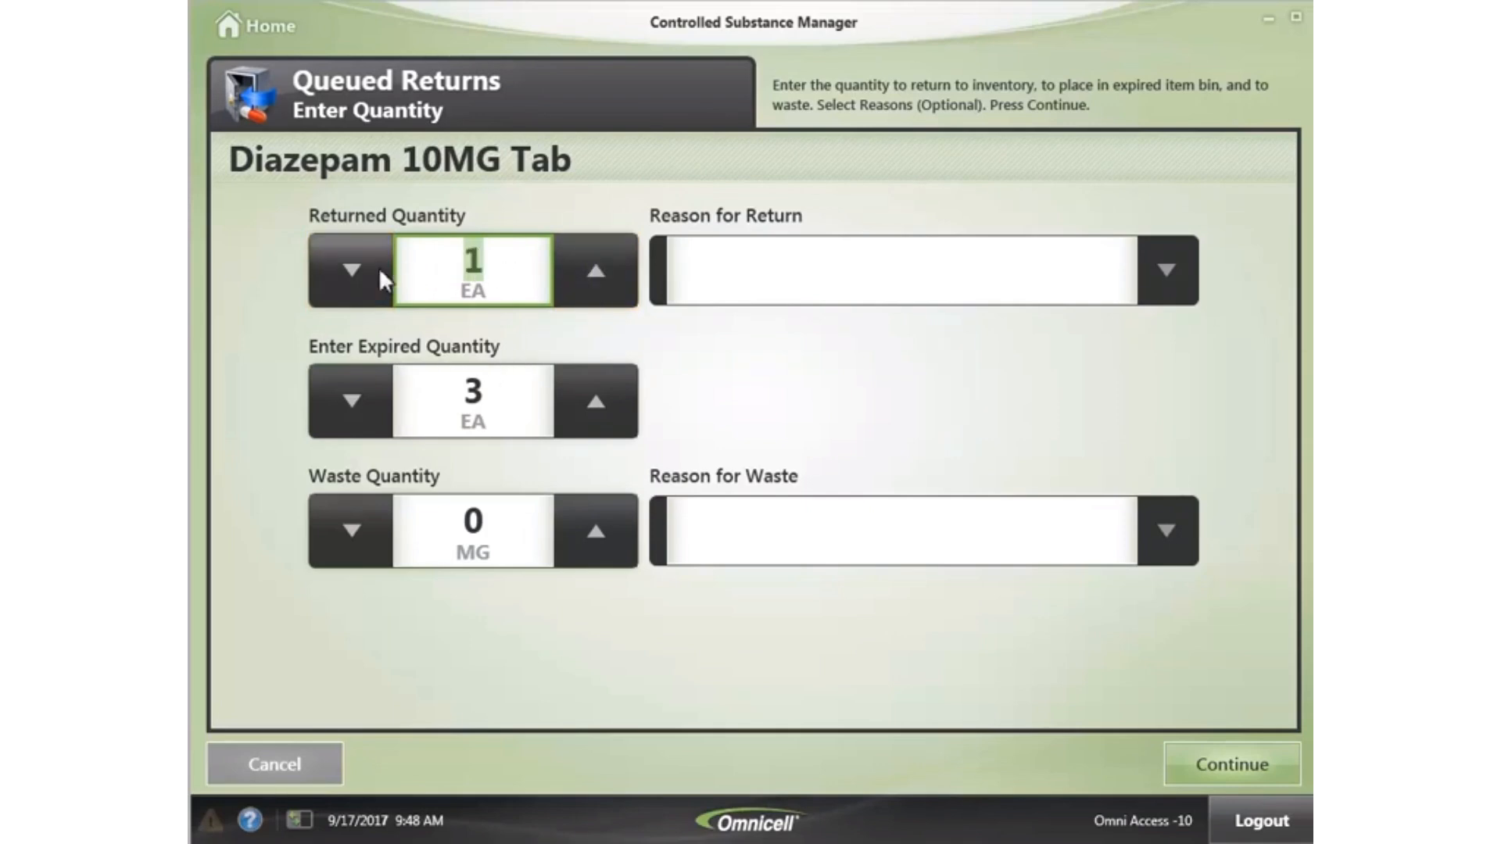
click(350, 281)
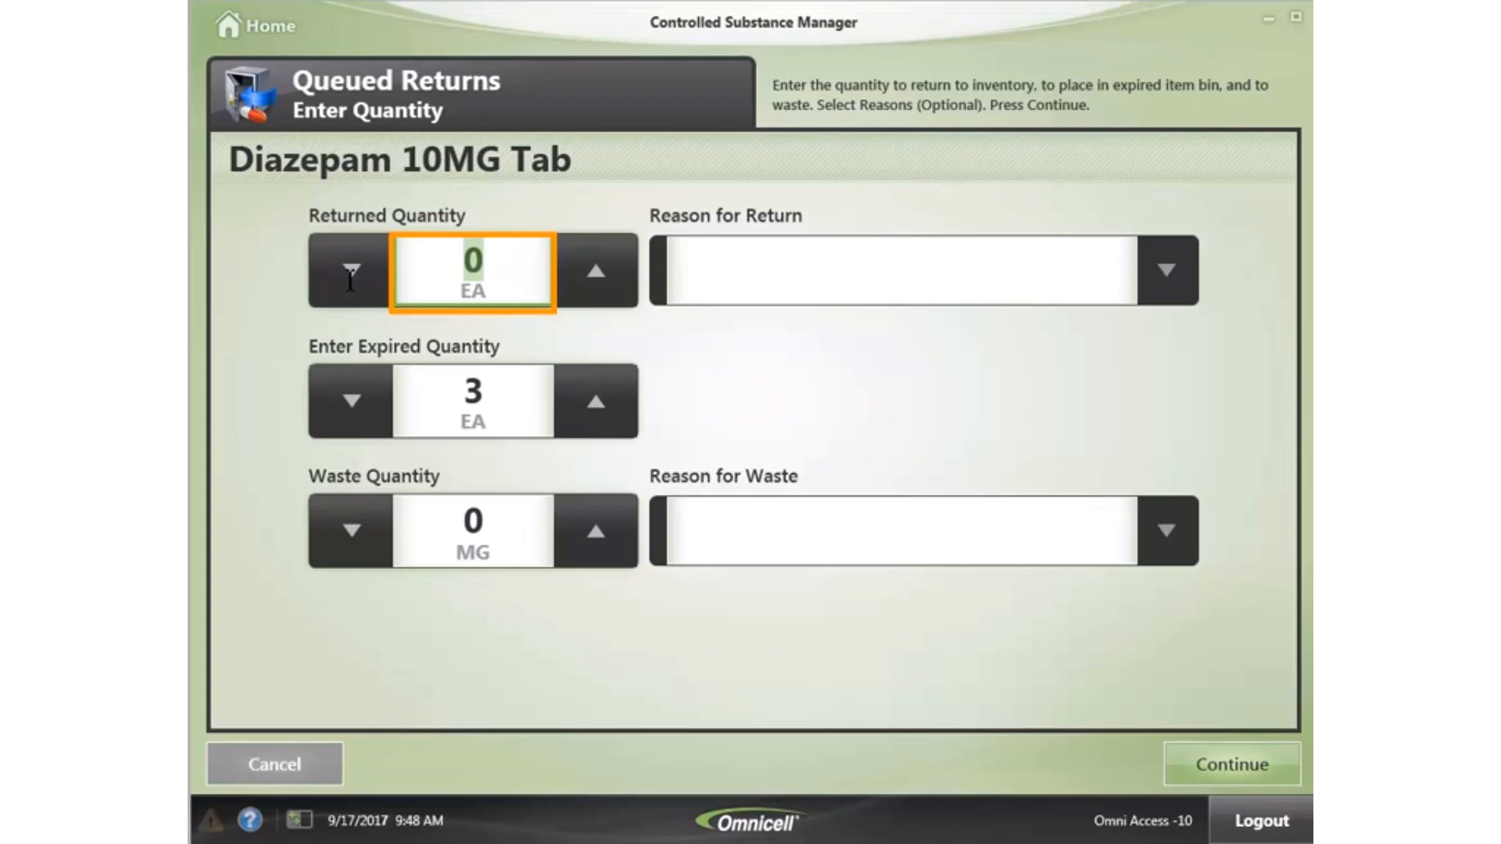
text(1)
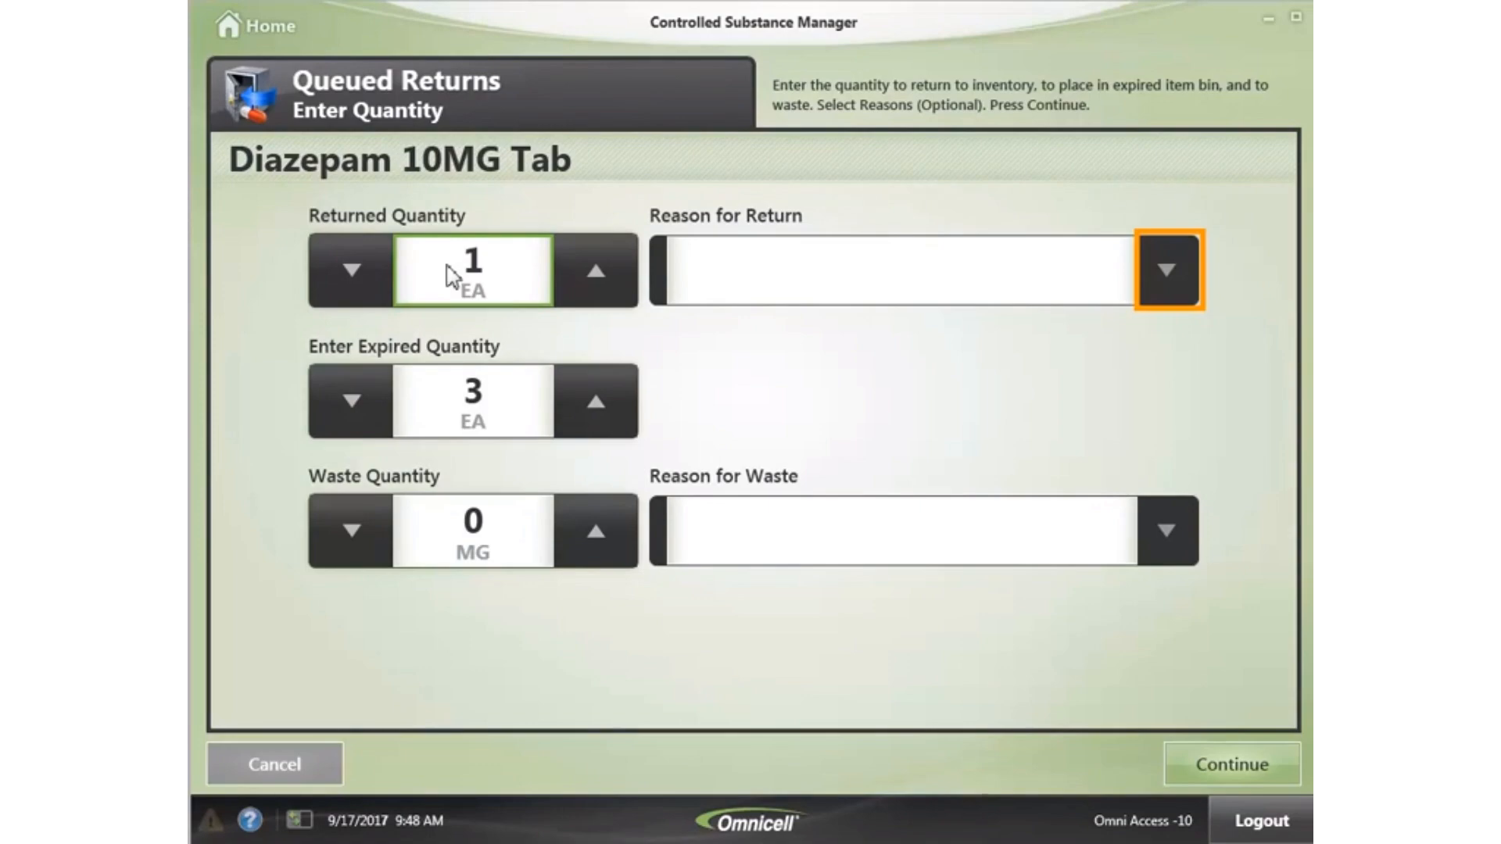
click(1176, 271)
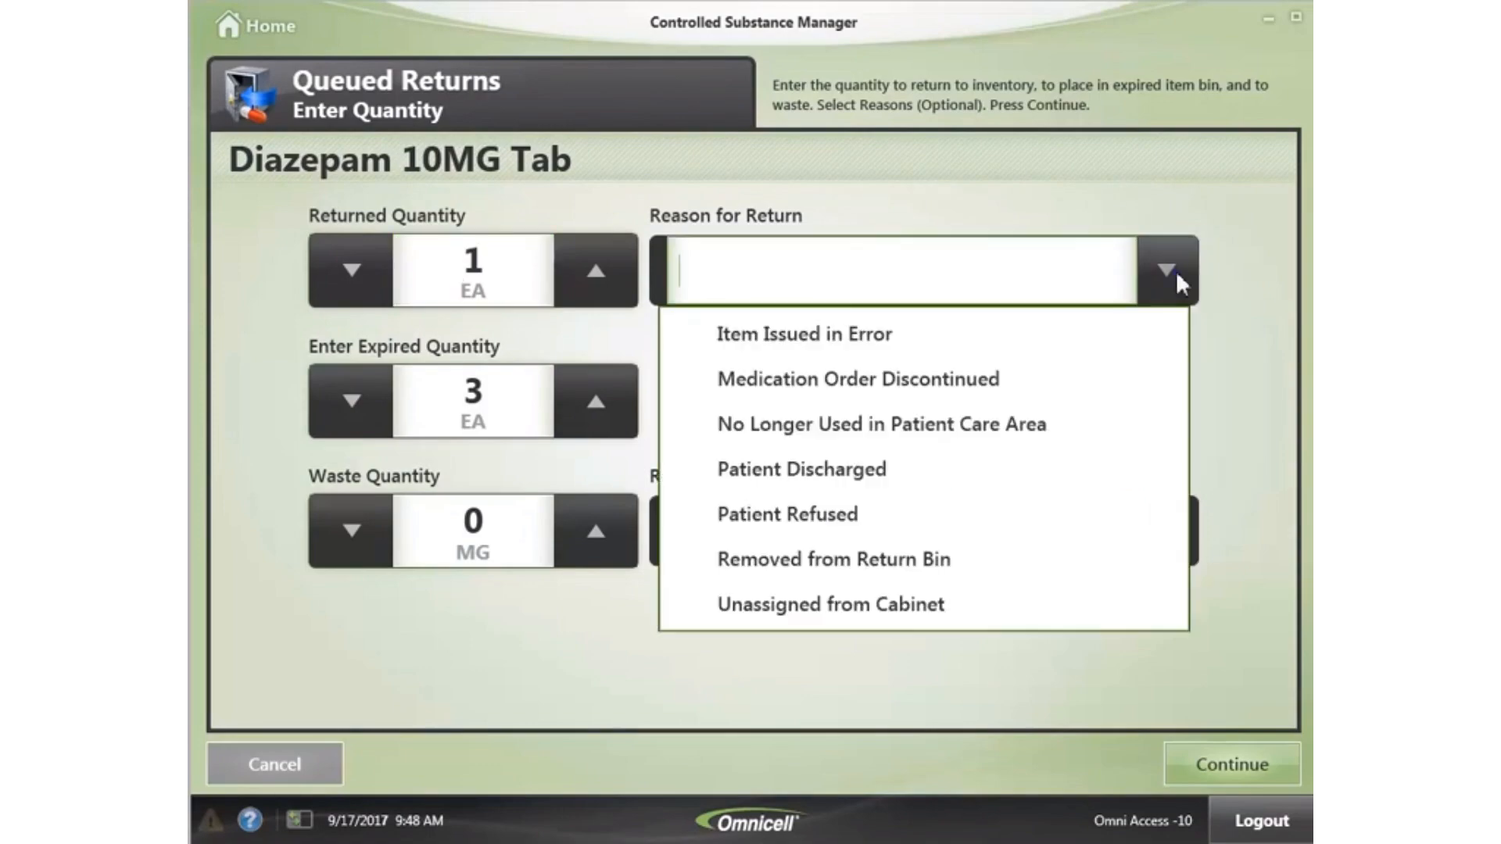
click(821, 342)
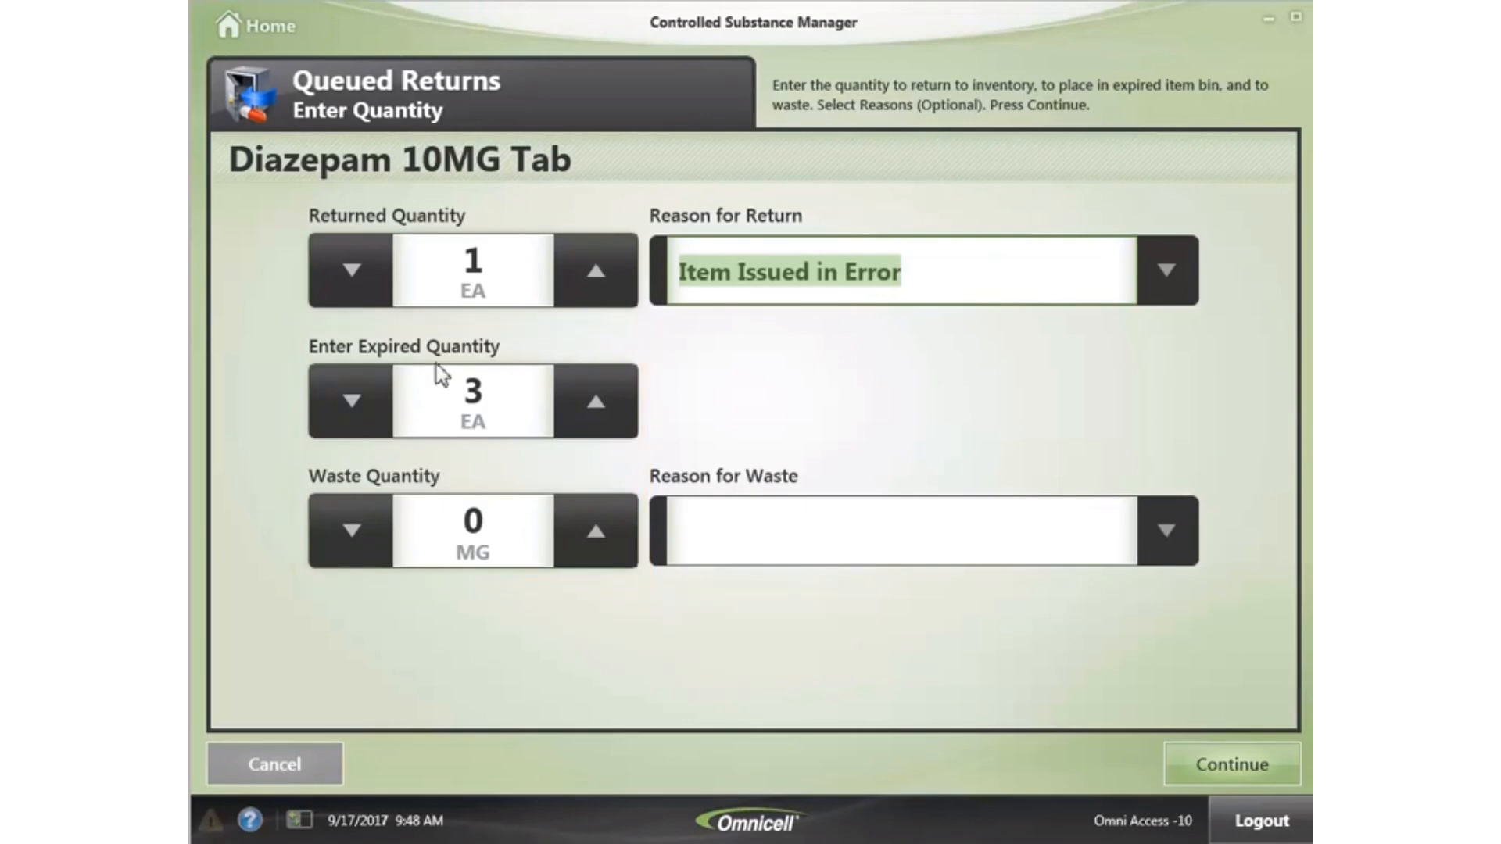
- Lower expired to 1 and waste 1 MG with reason Dropped, then continue to review
click(352, 406)
click(353, 407)
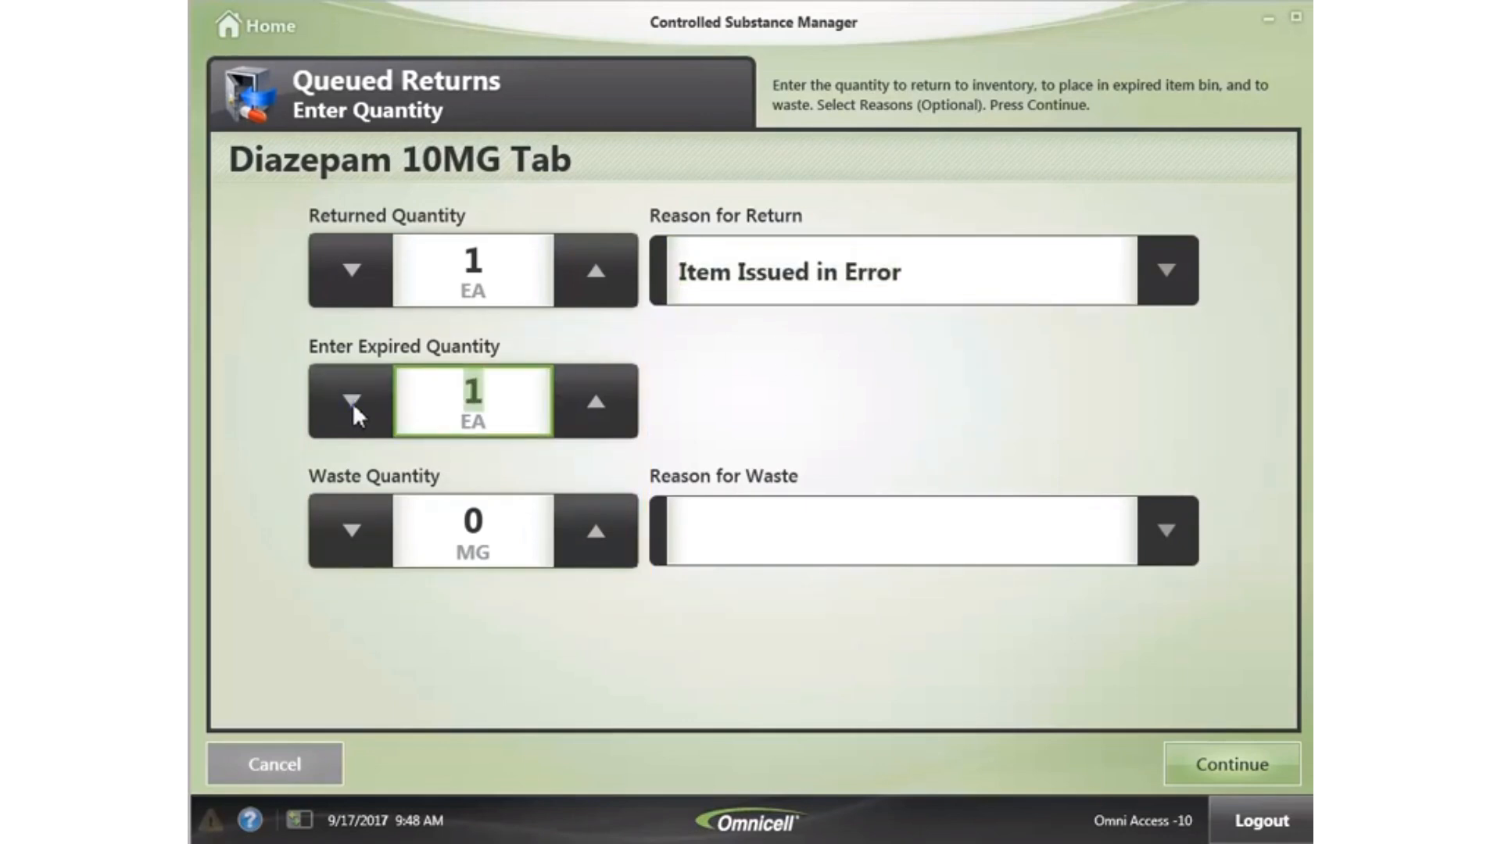
click(591, 523)
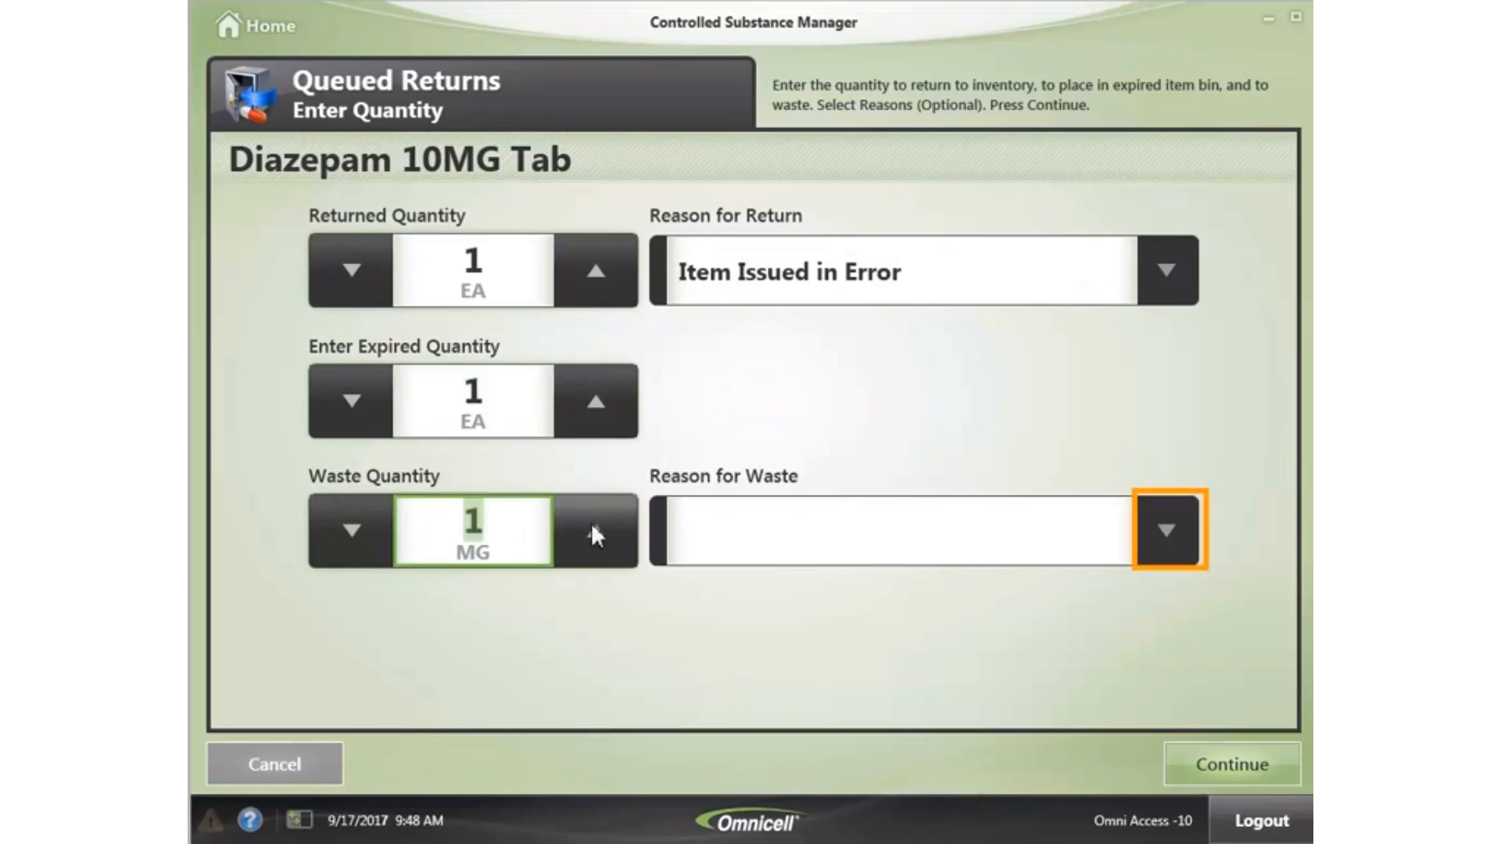
click(1170, 532)
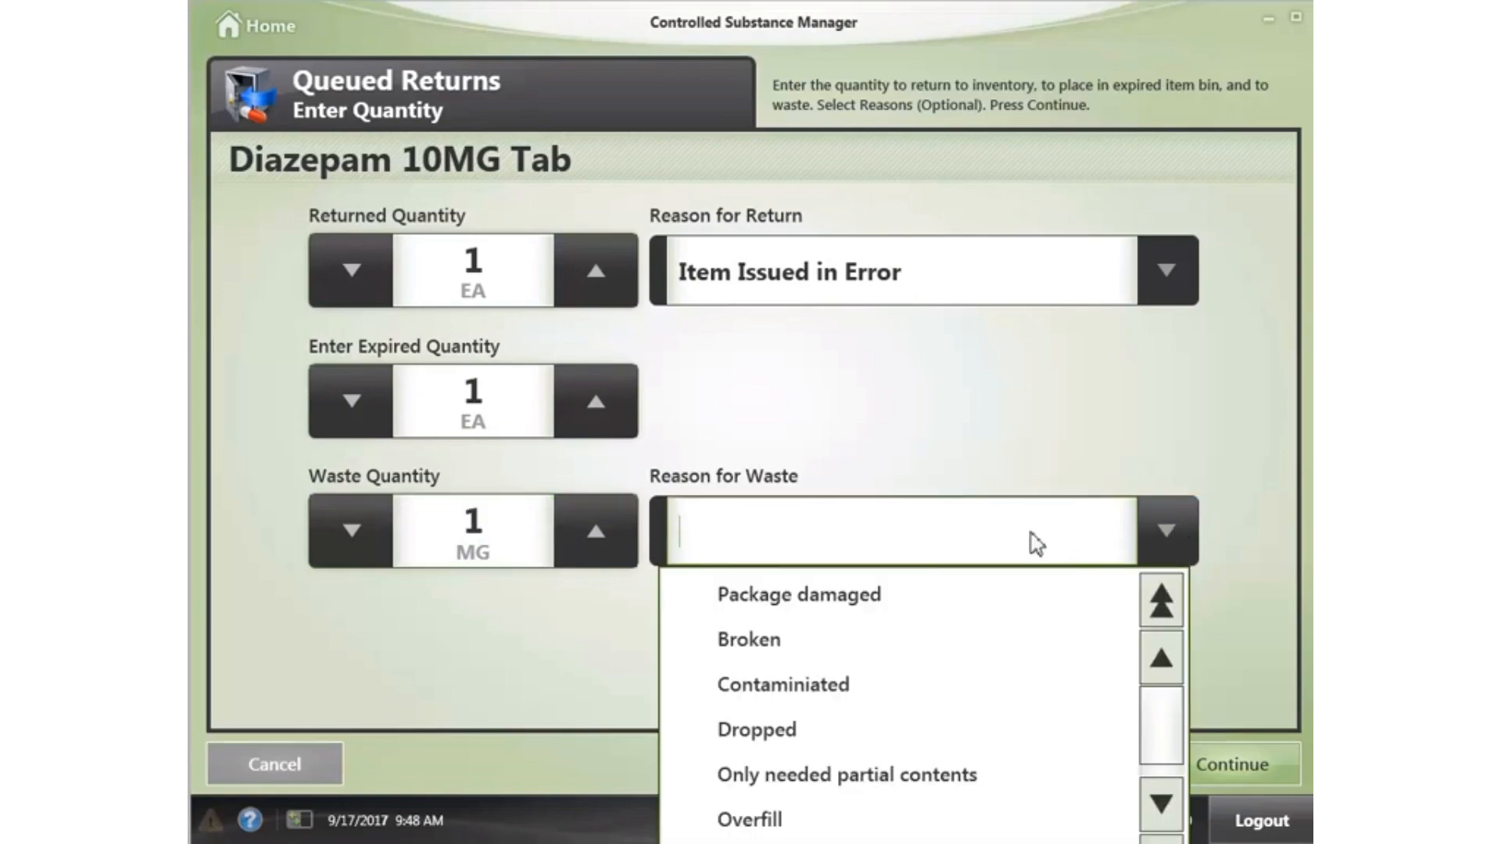
click(778, 731)
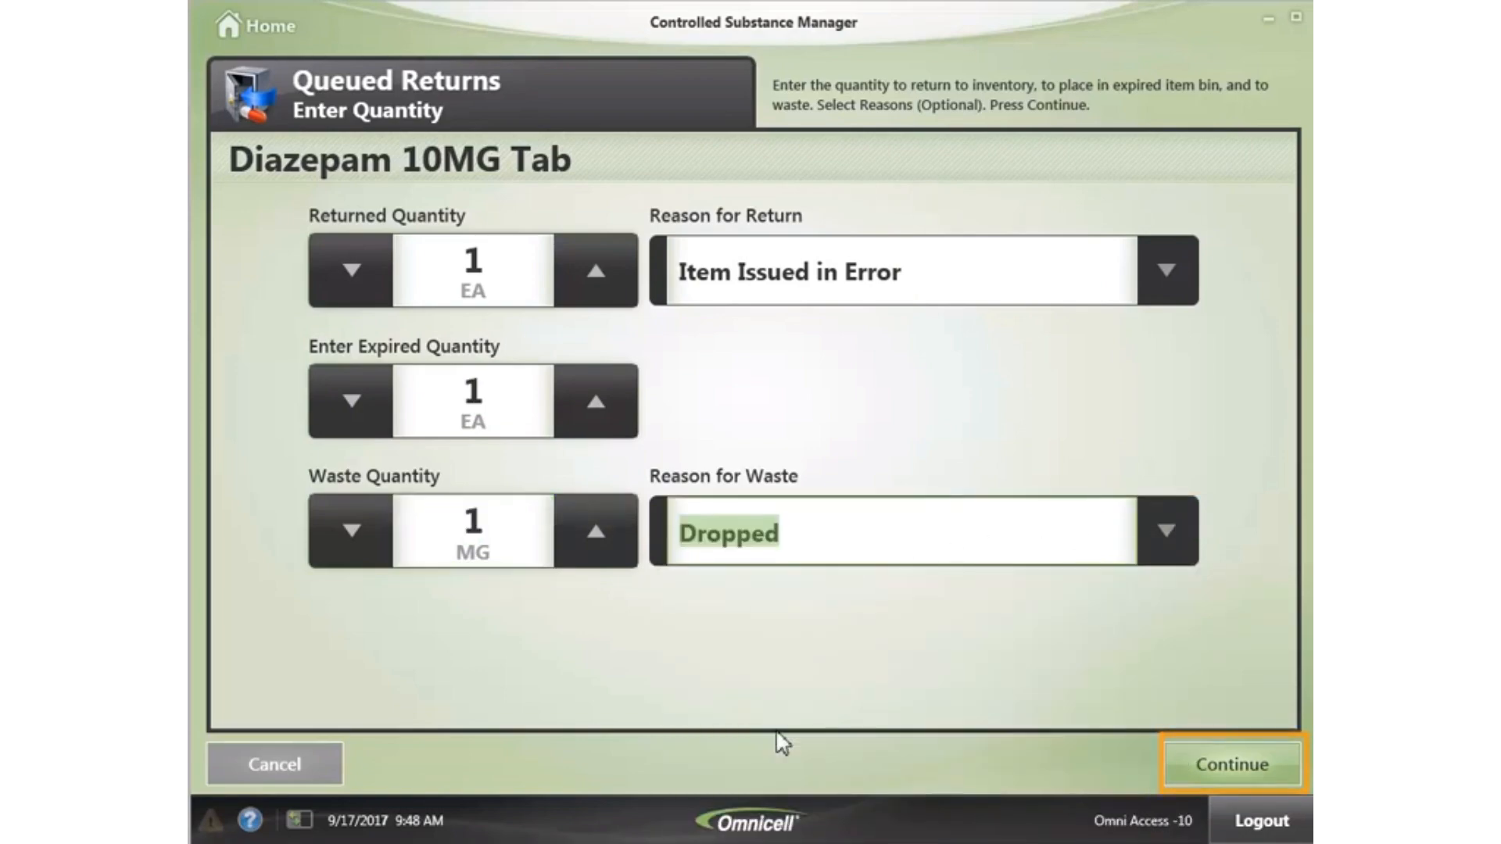
click(1229, 754)
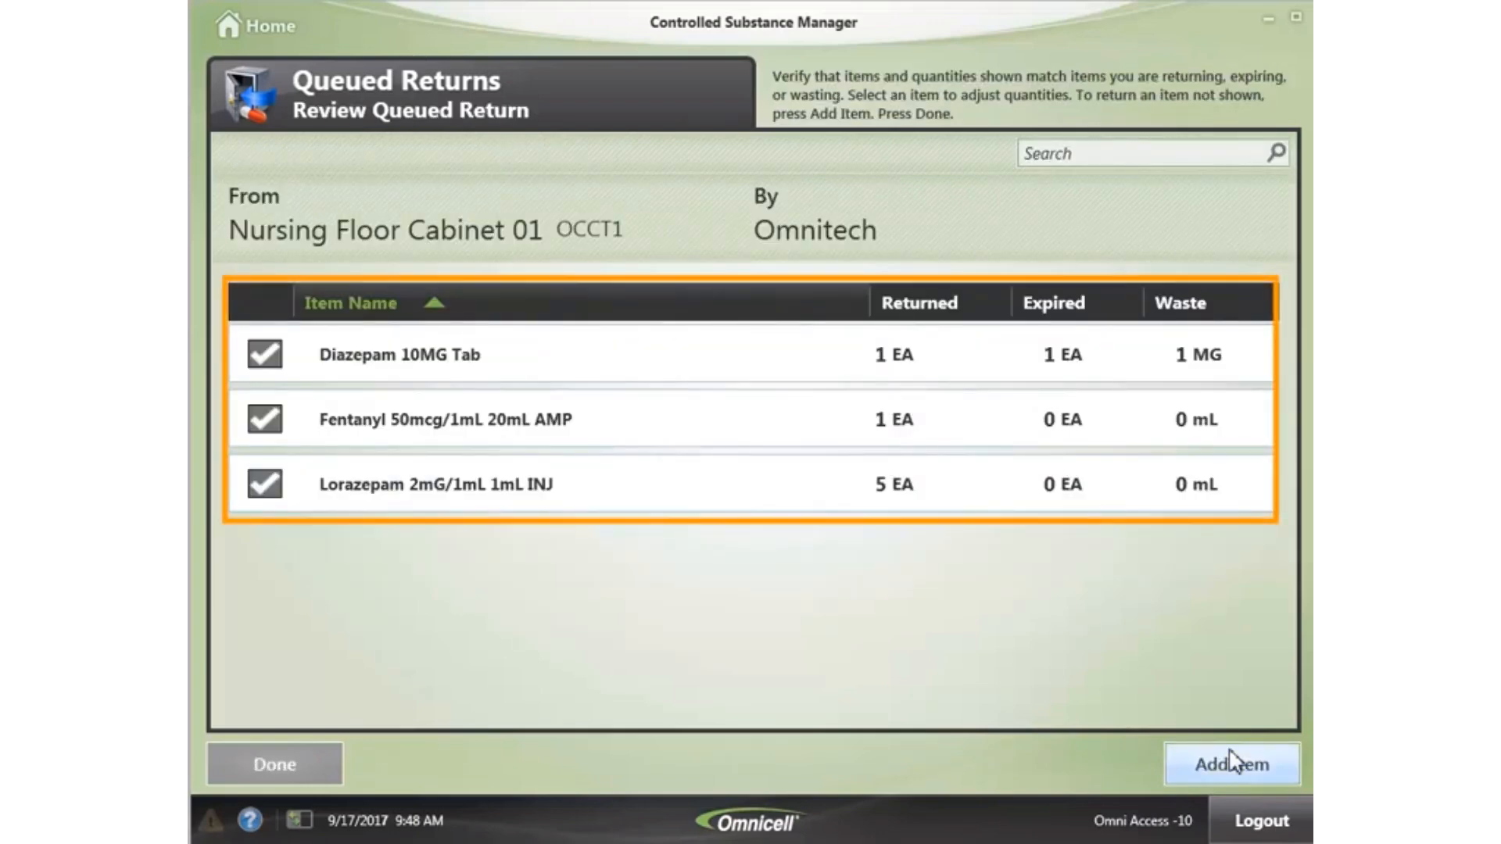
- Confirm Fentanyl's quantities, give Lorazepam the reason Item Issued in Error, and finish reviewing
click(736, 433)
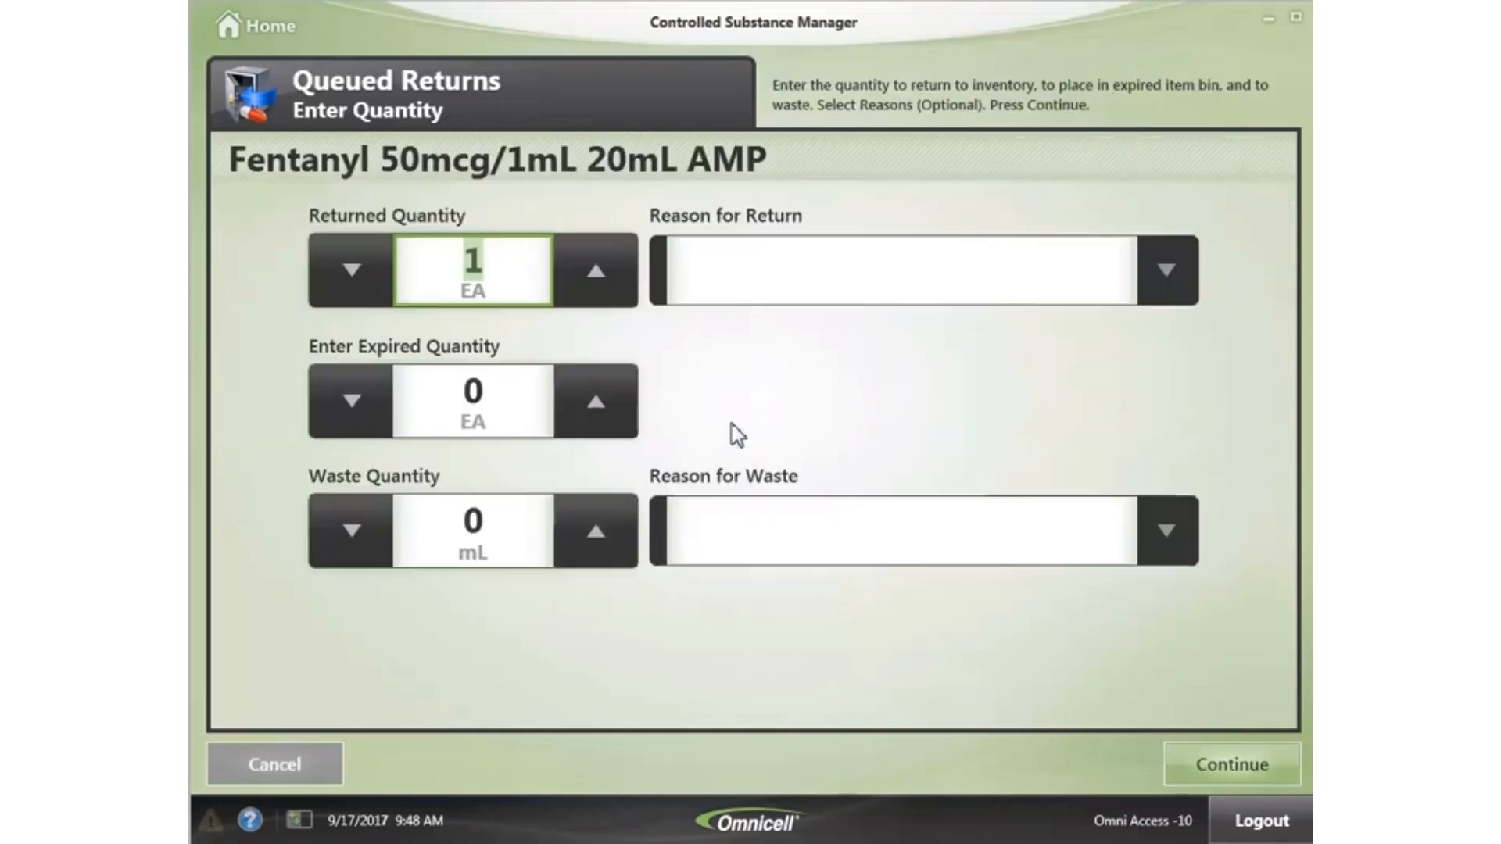
click(1198, 766)
click(647, 491)
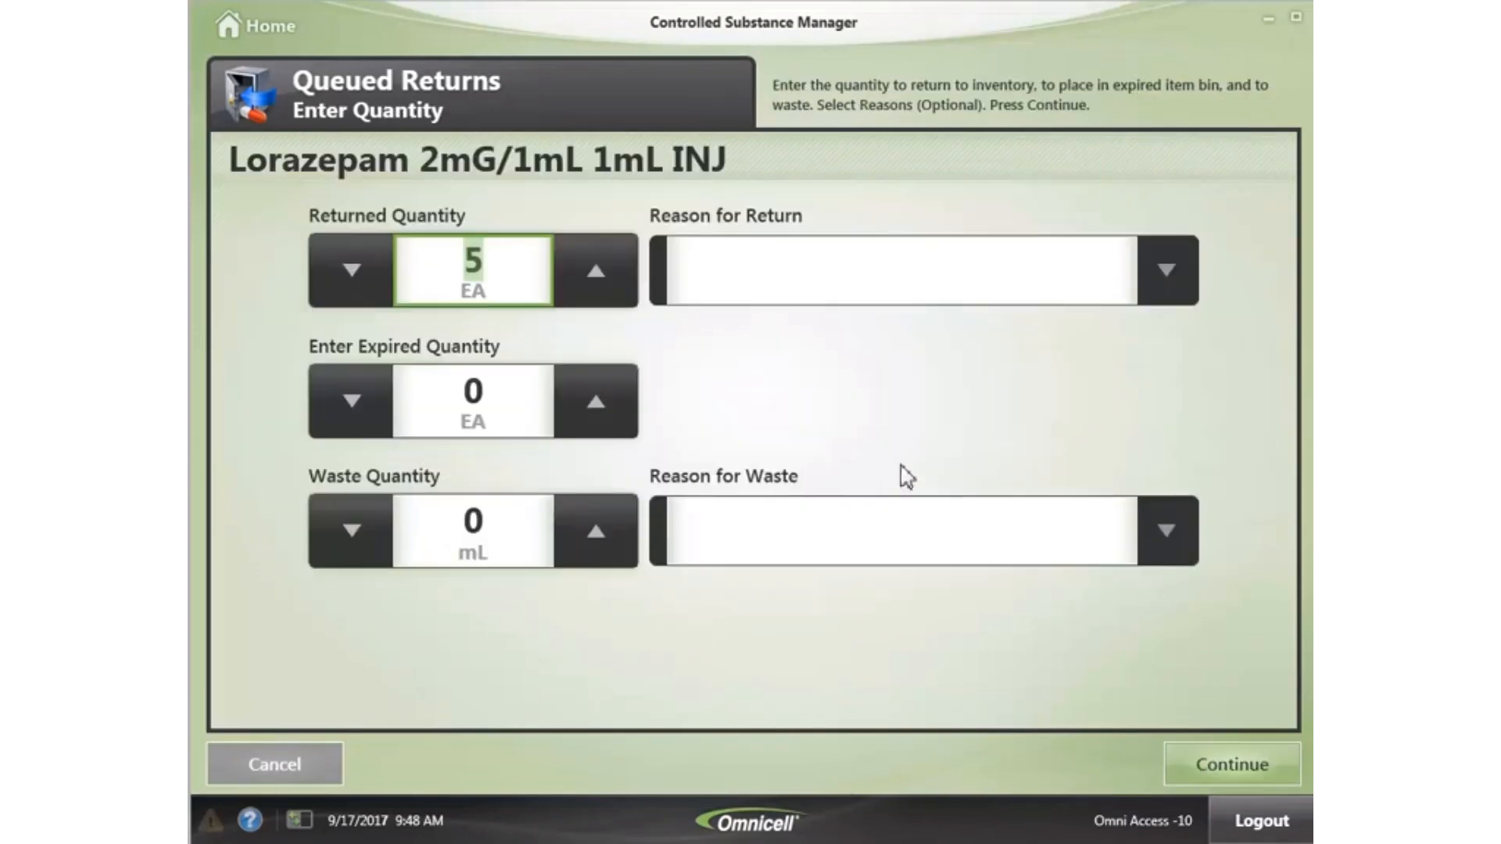
click(1169, 274)
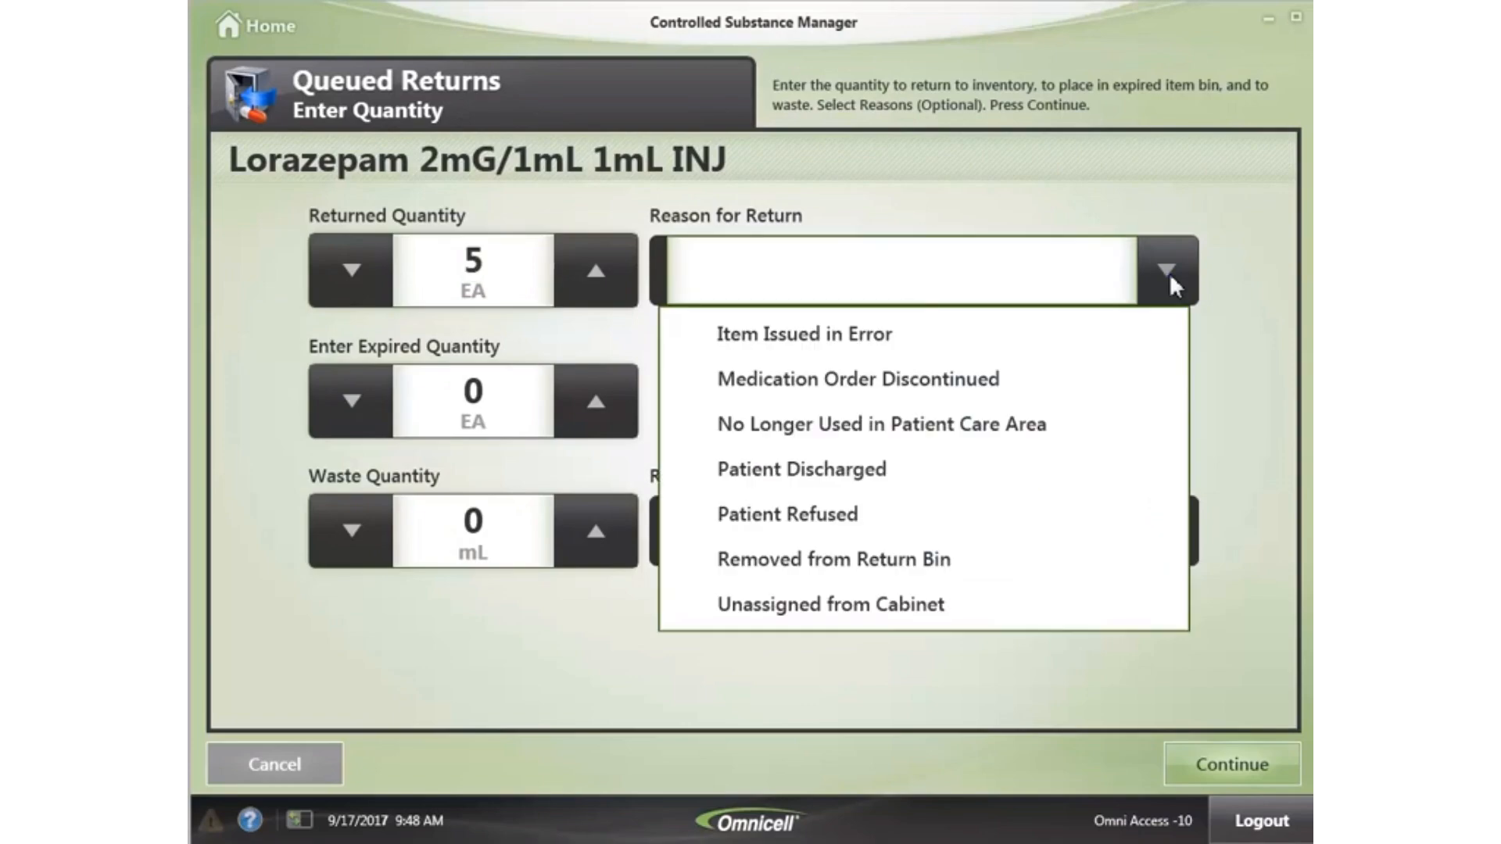
click(841, 349)
click(1238, 758)
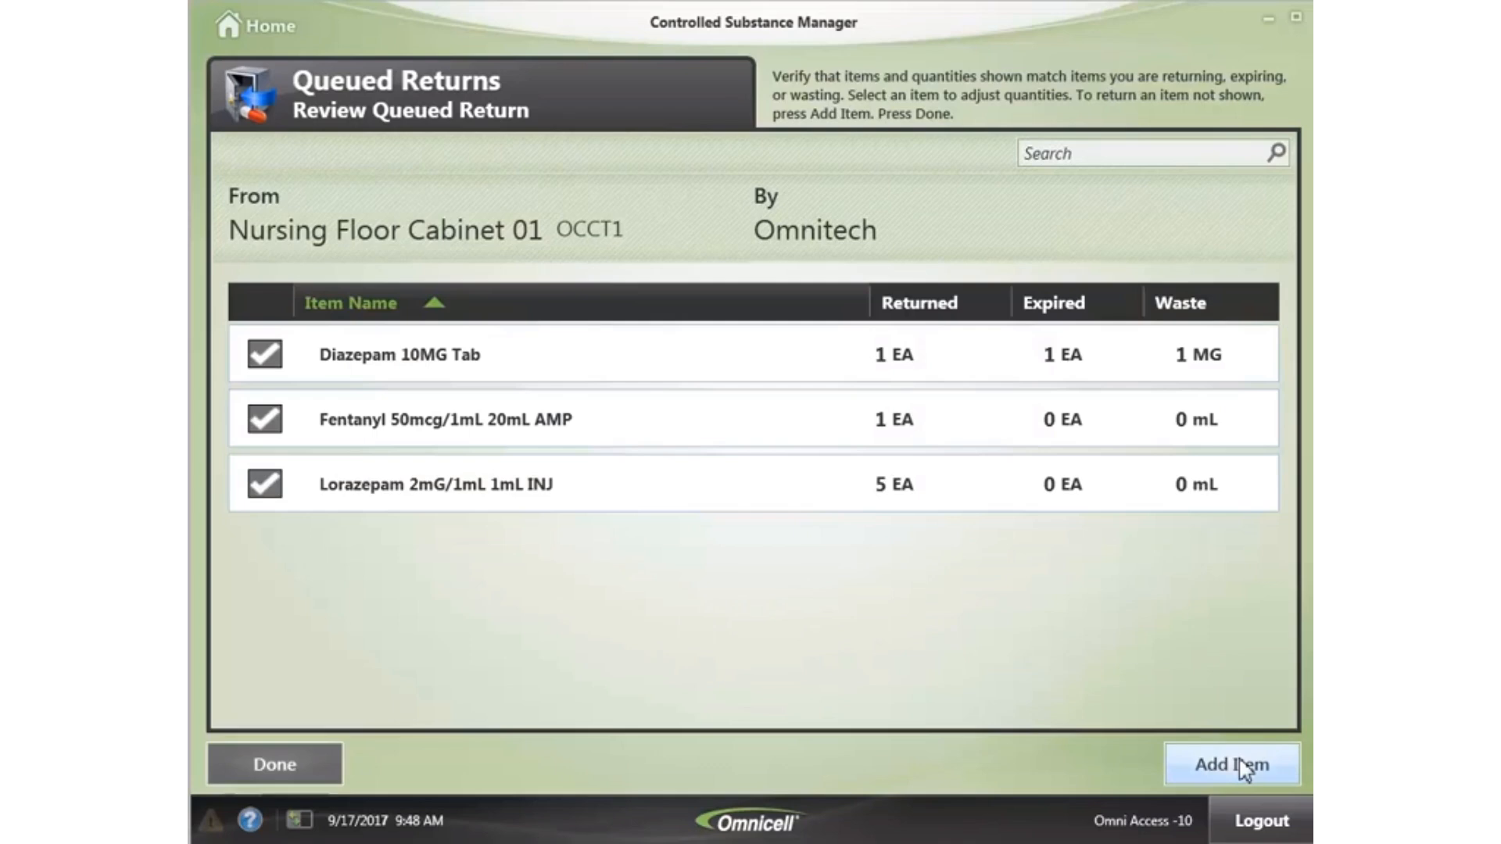
click(299, 761)
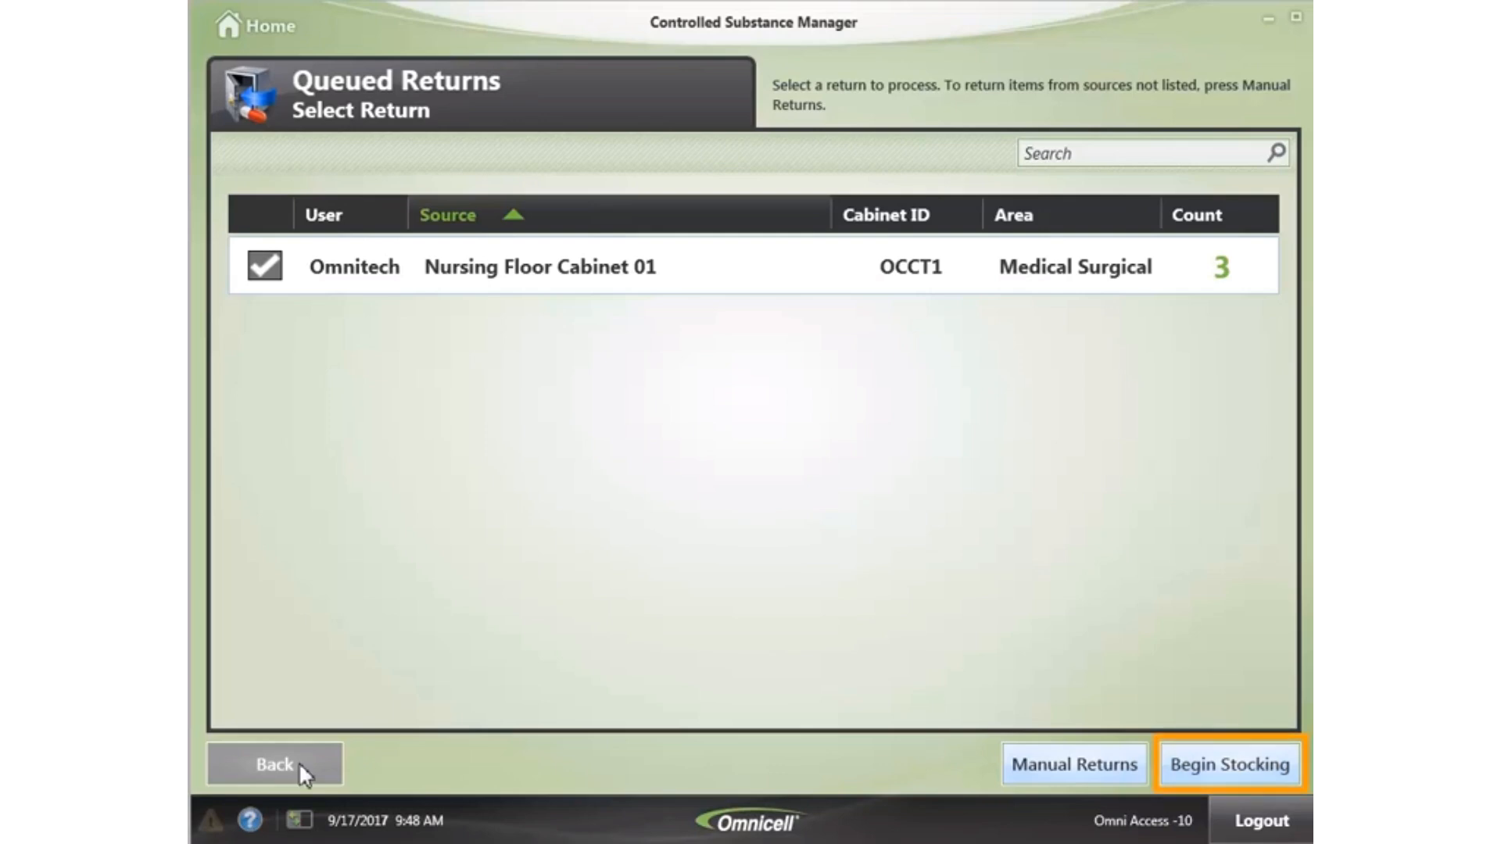
- Stock the returns, confirming countbacks of 80 Fentanyl, 4 Diazepam and 11 Lorazepam
click(1237, 763)
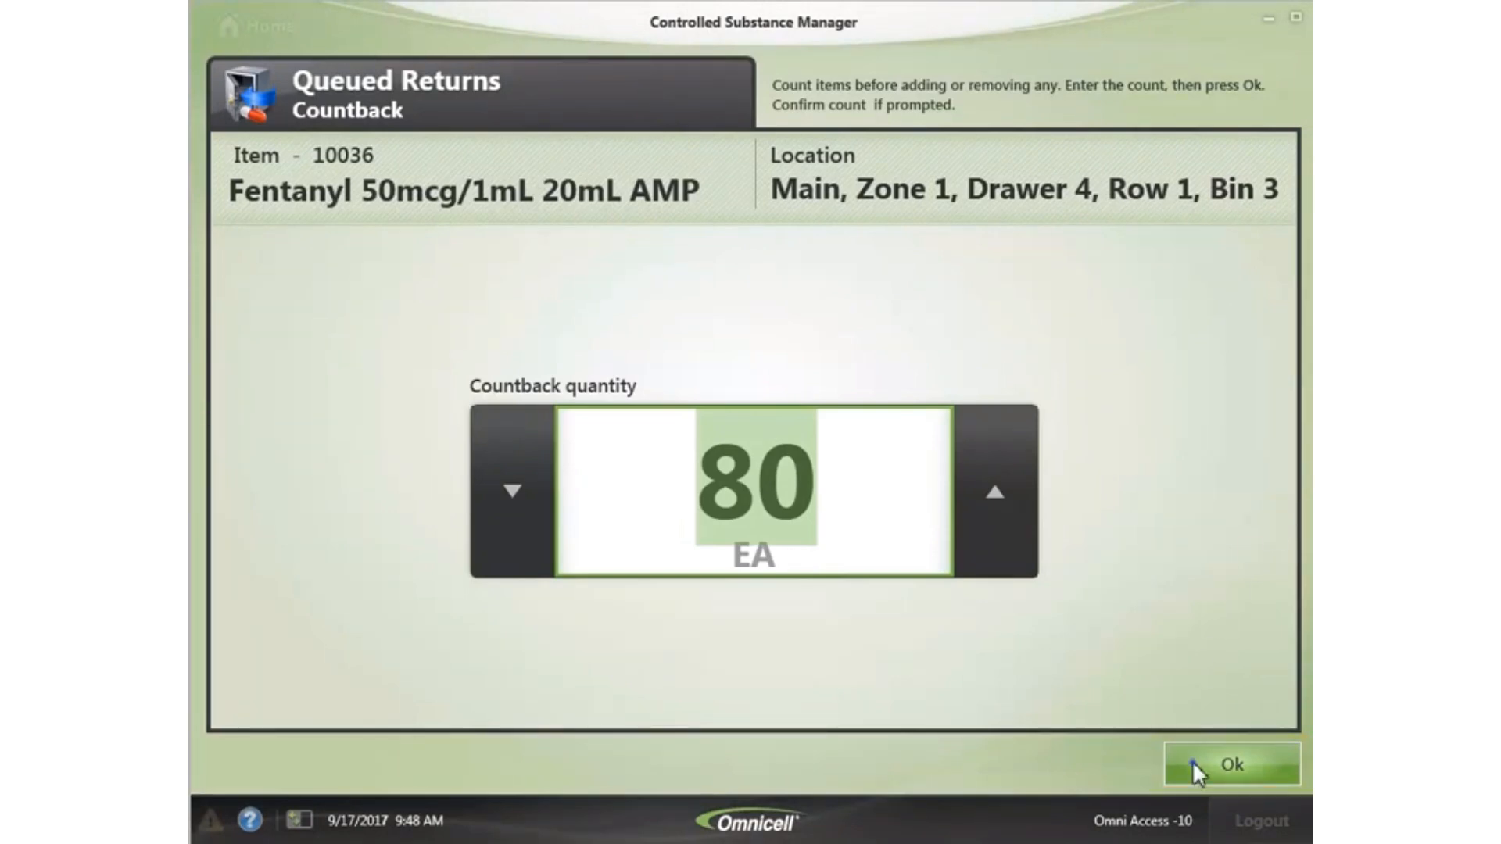
click(1194, 763)
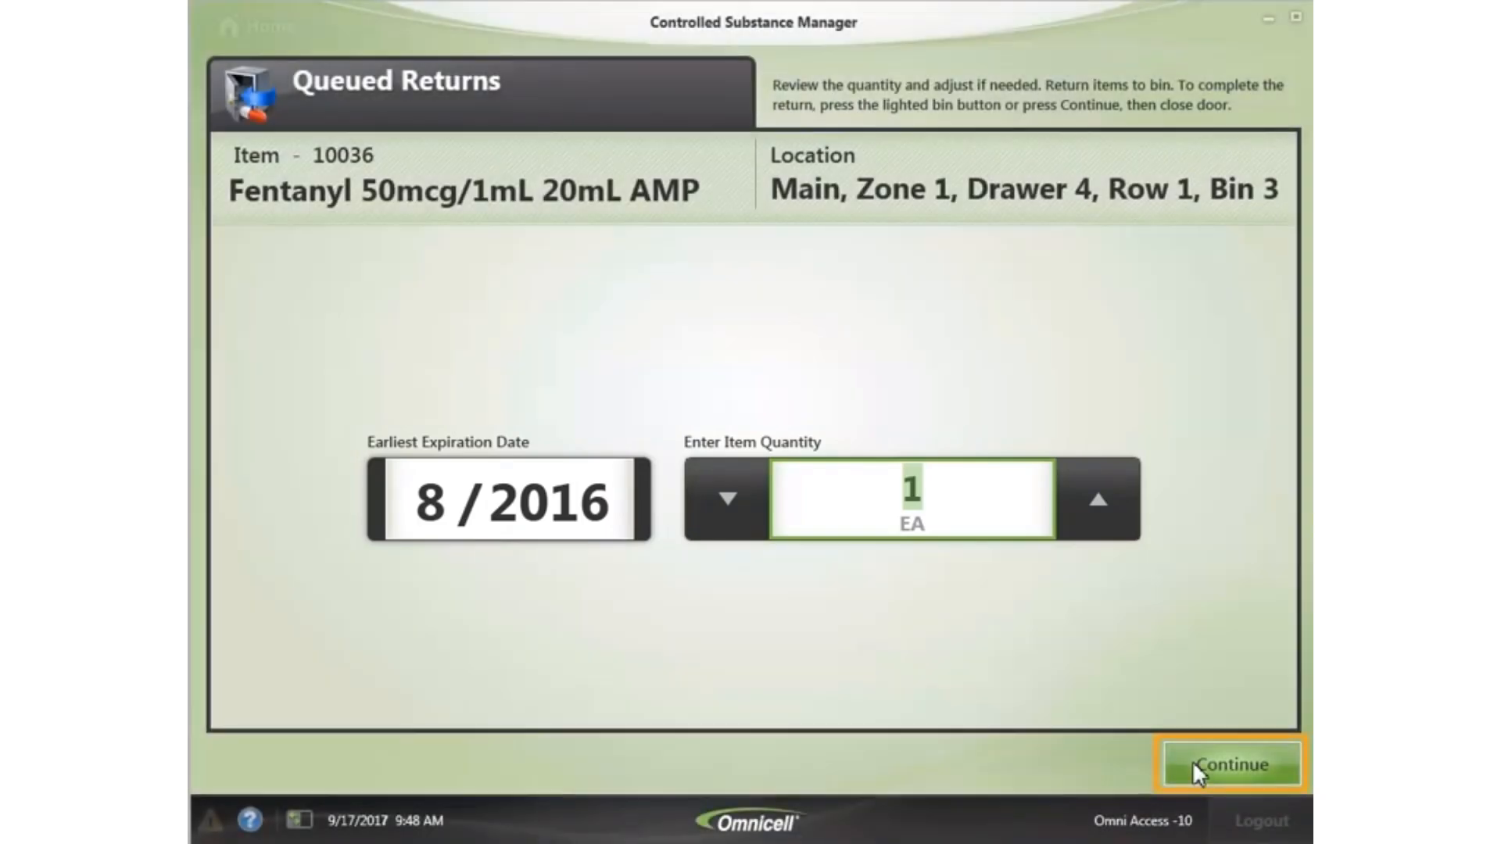
click(1250, 761)
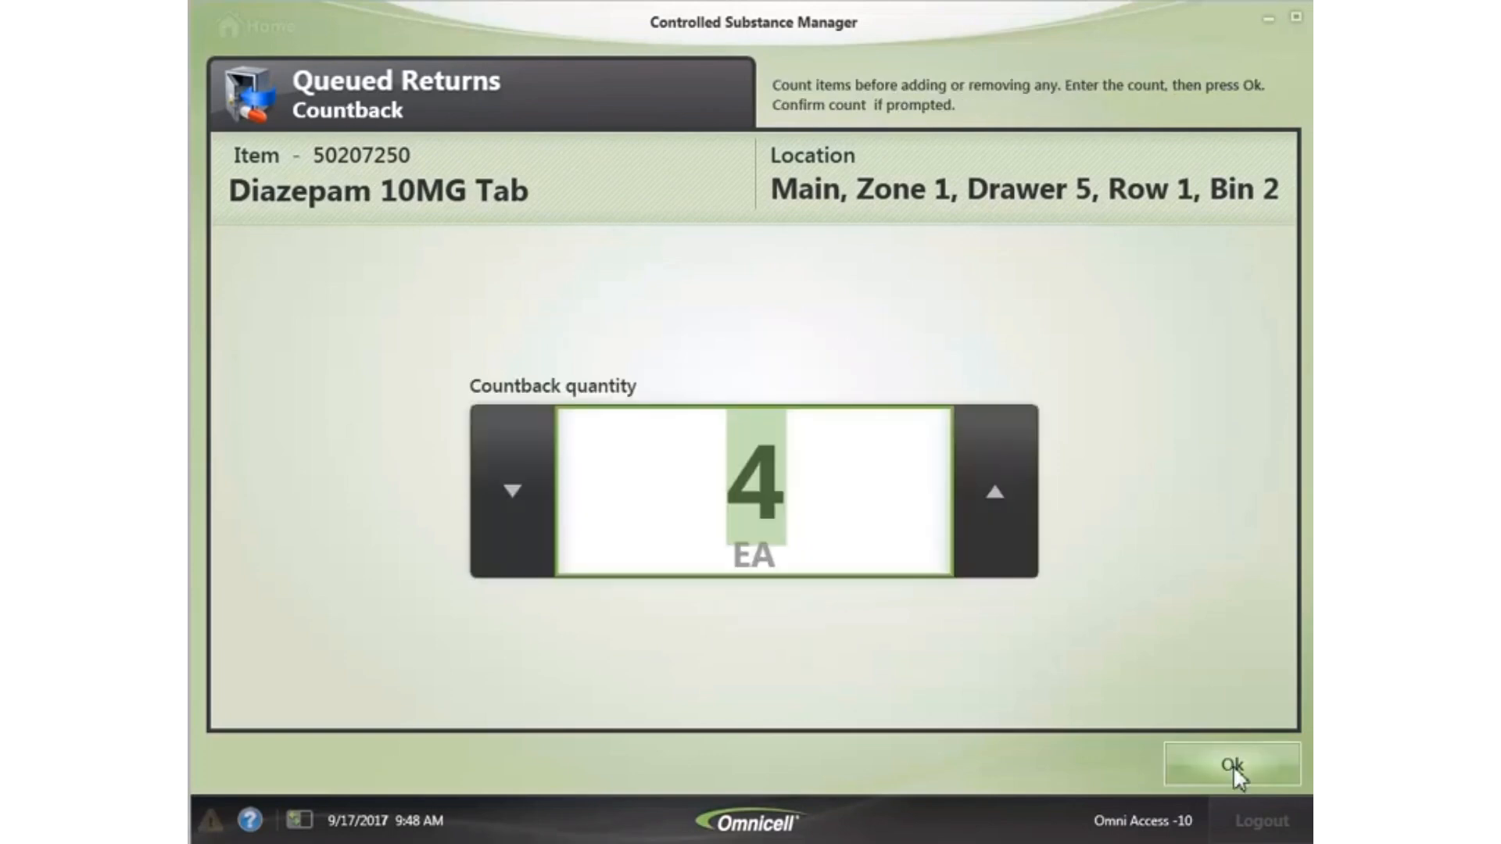
click(1208, 765)
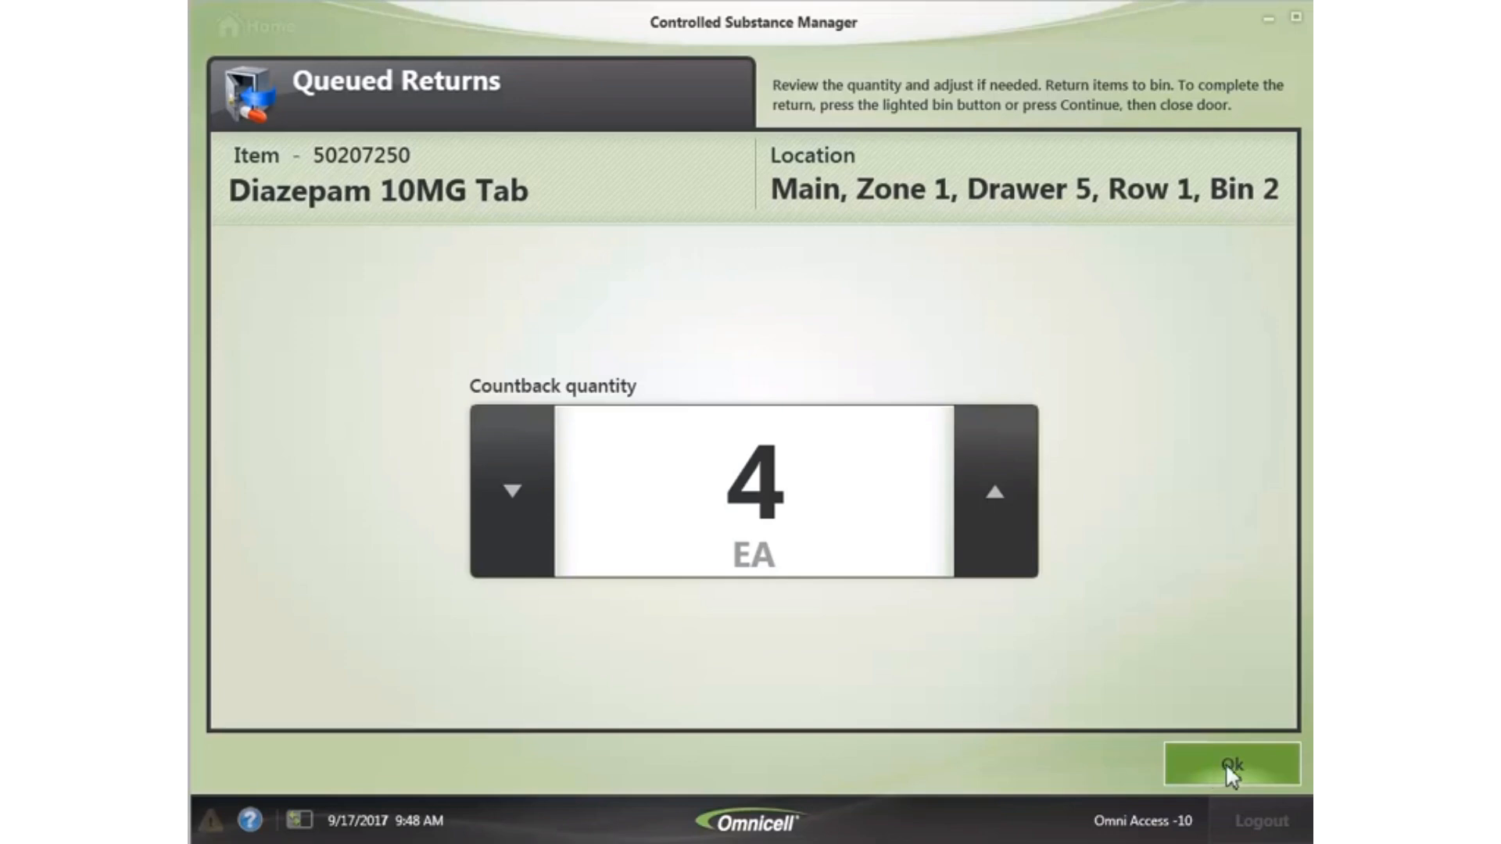
click(1255, 757)
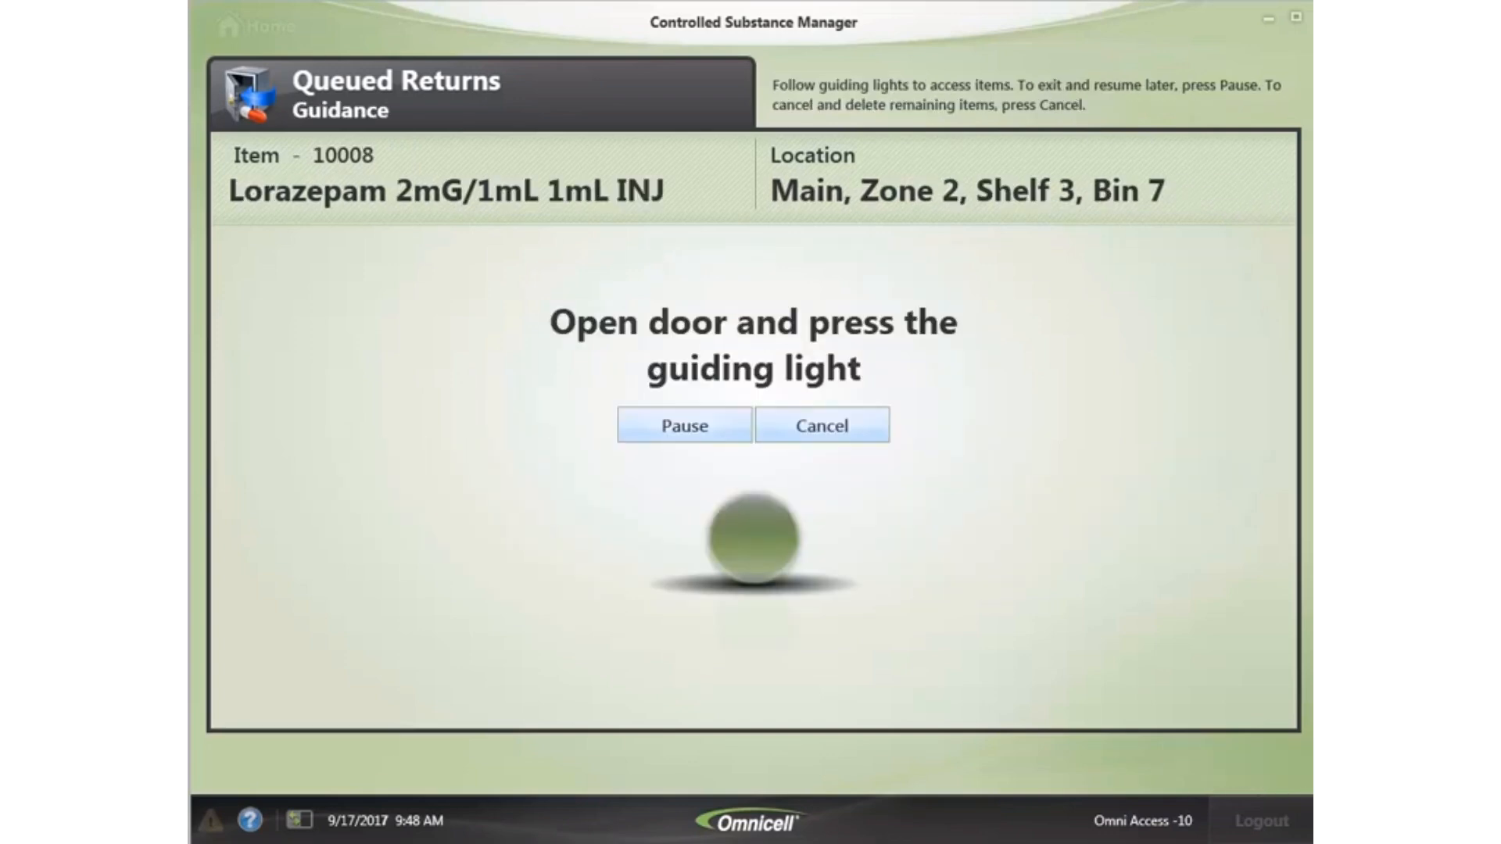
click(1230, 767)
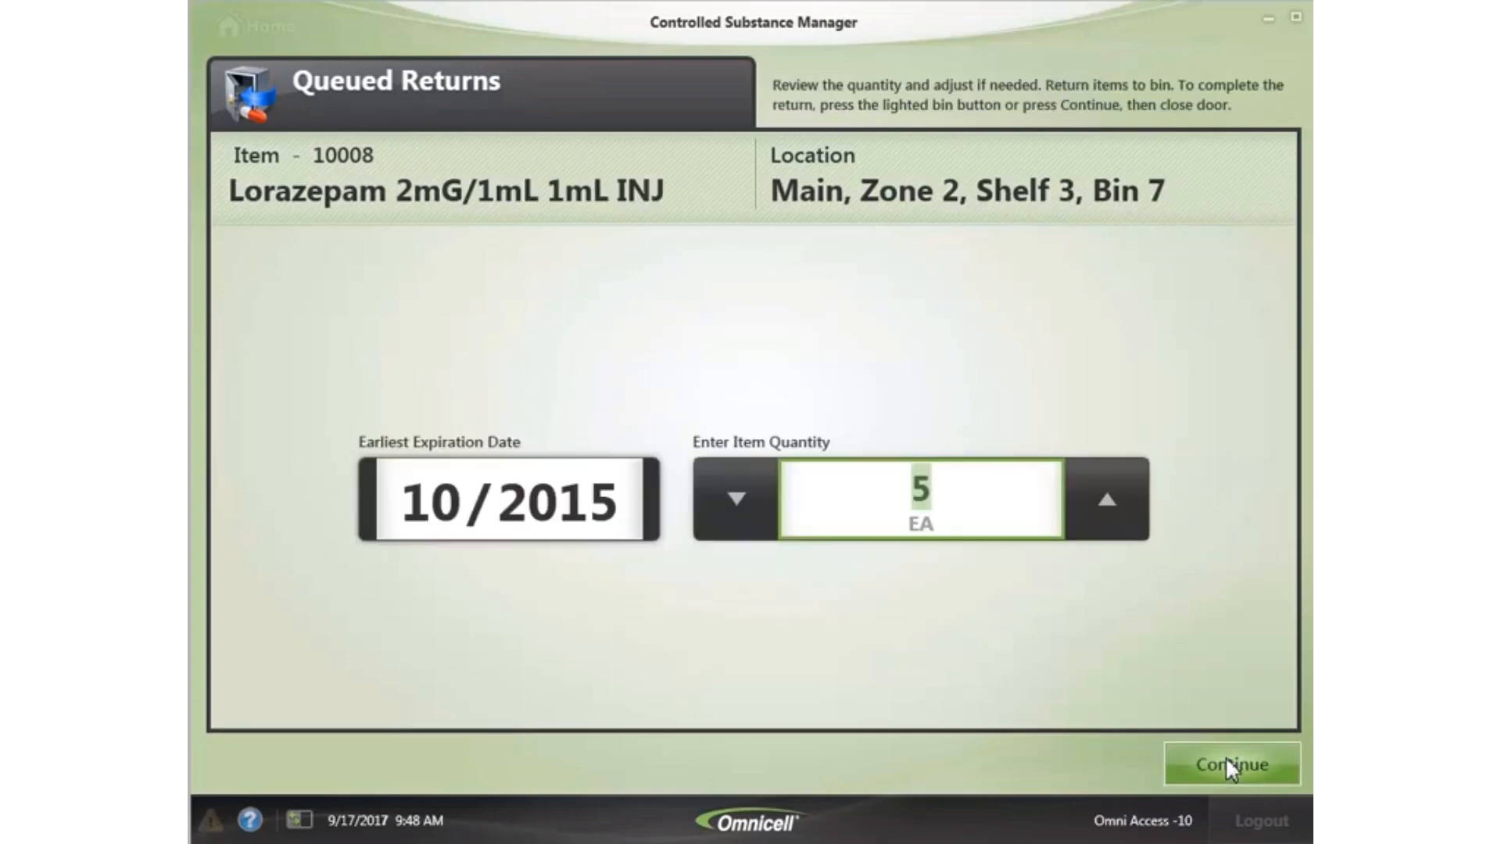
click(1240, 760)
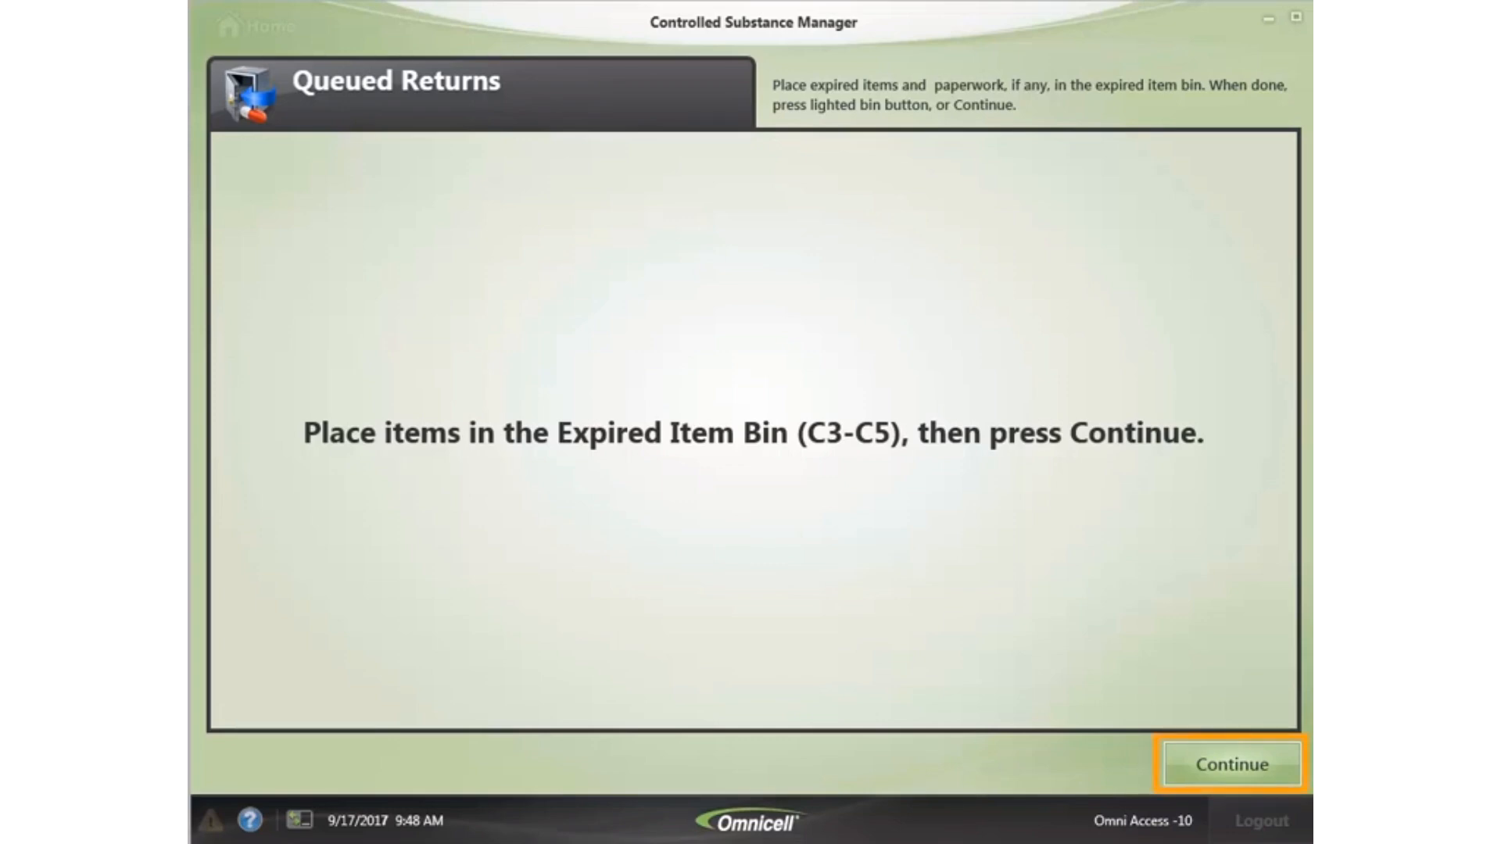
- Confirm the expired items went into the expired bin and acknowledge the waste prompt
click(1222, 770)
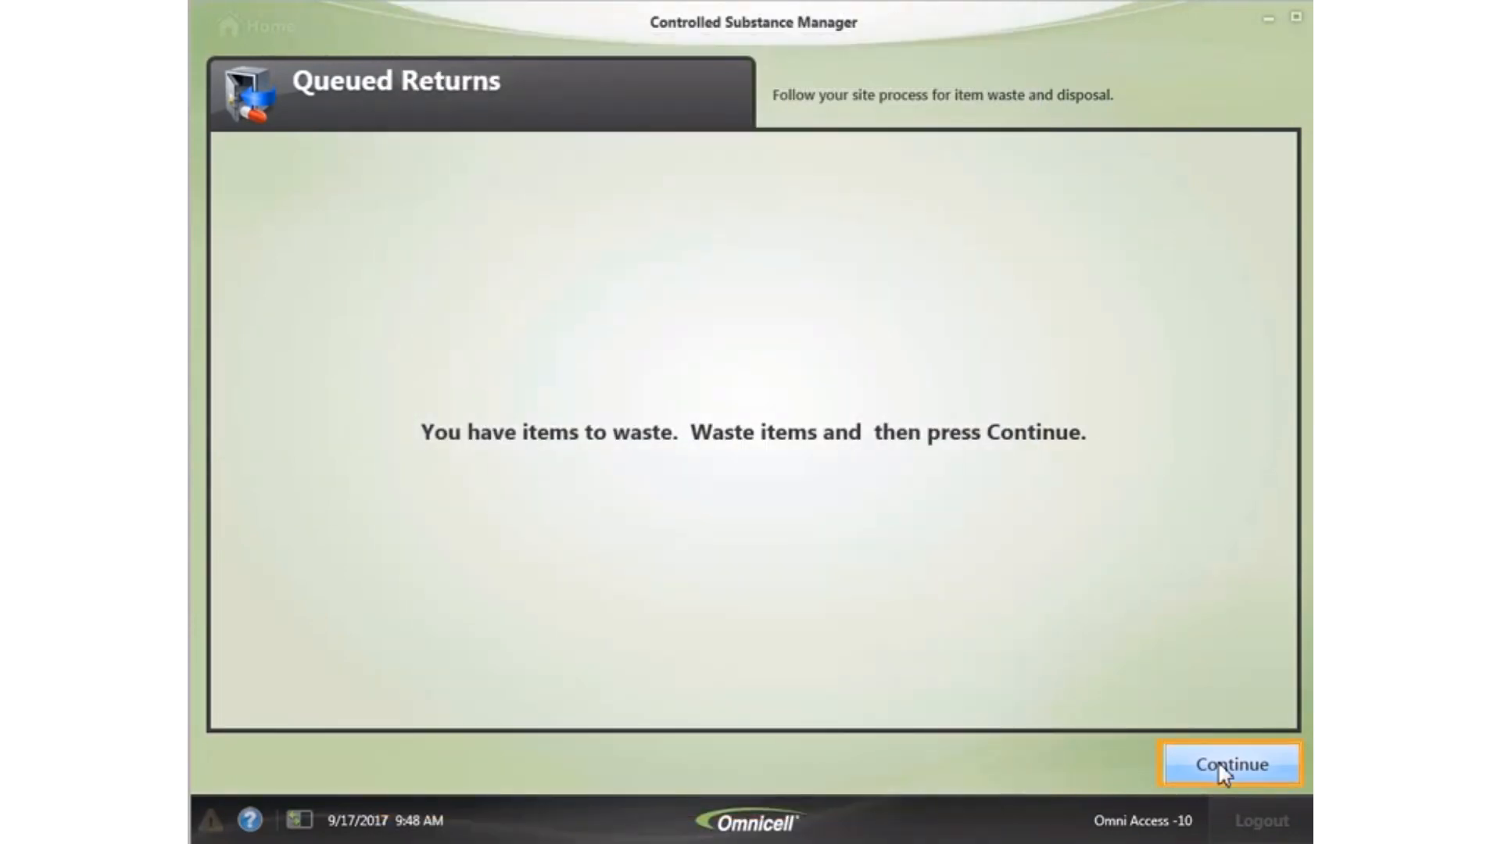
click(1258, 757)
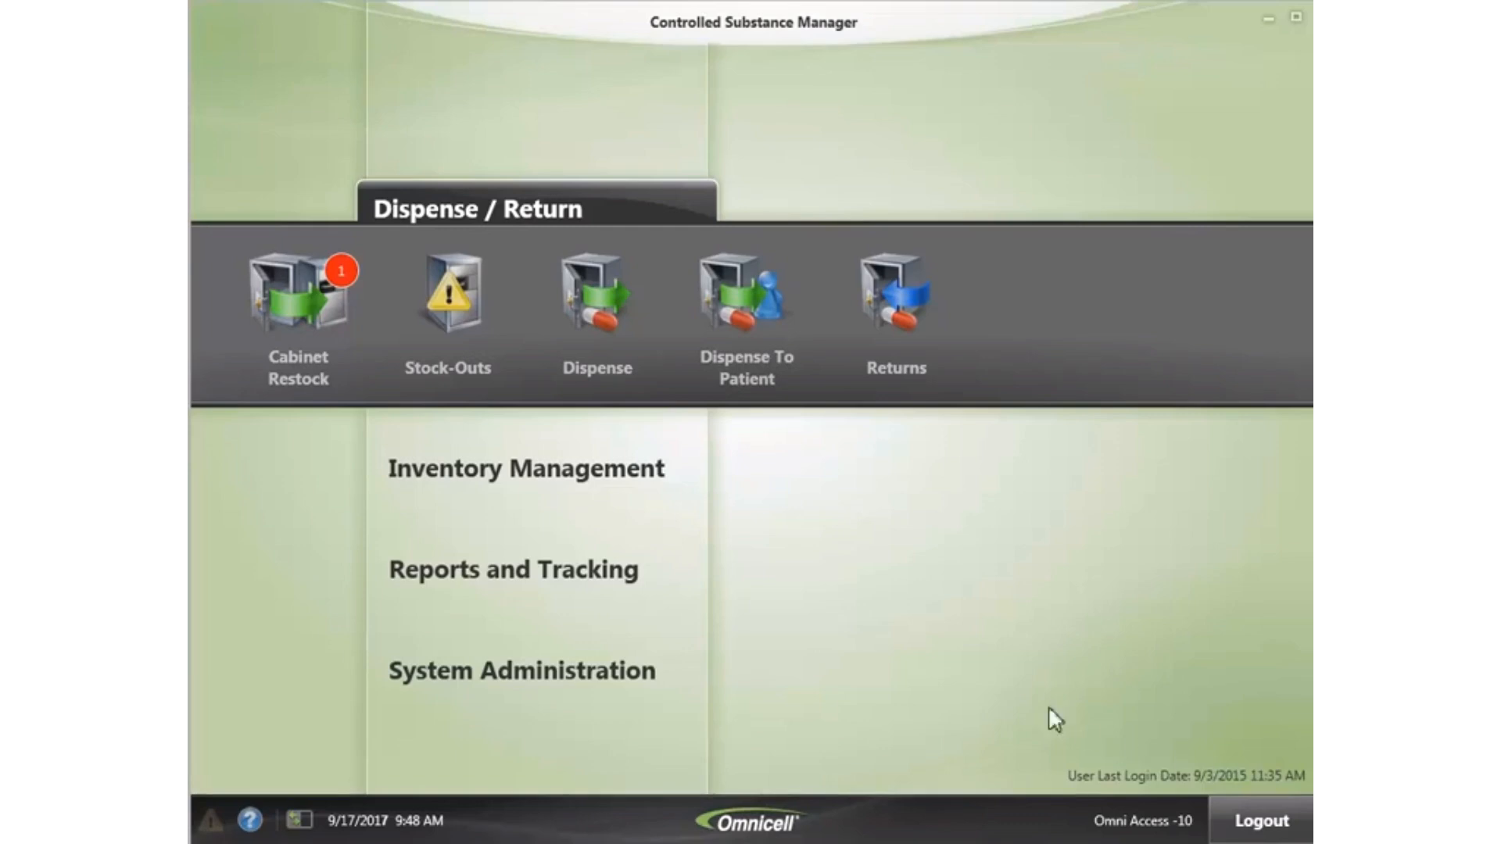
- Start a manual return from Medical Surgical for Acetaminophen w/Codeine 5ML/5ML 5ML LIQ
click(882, 314)
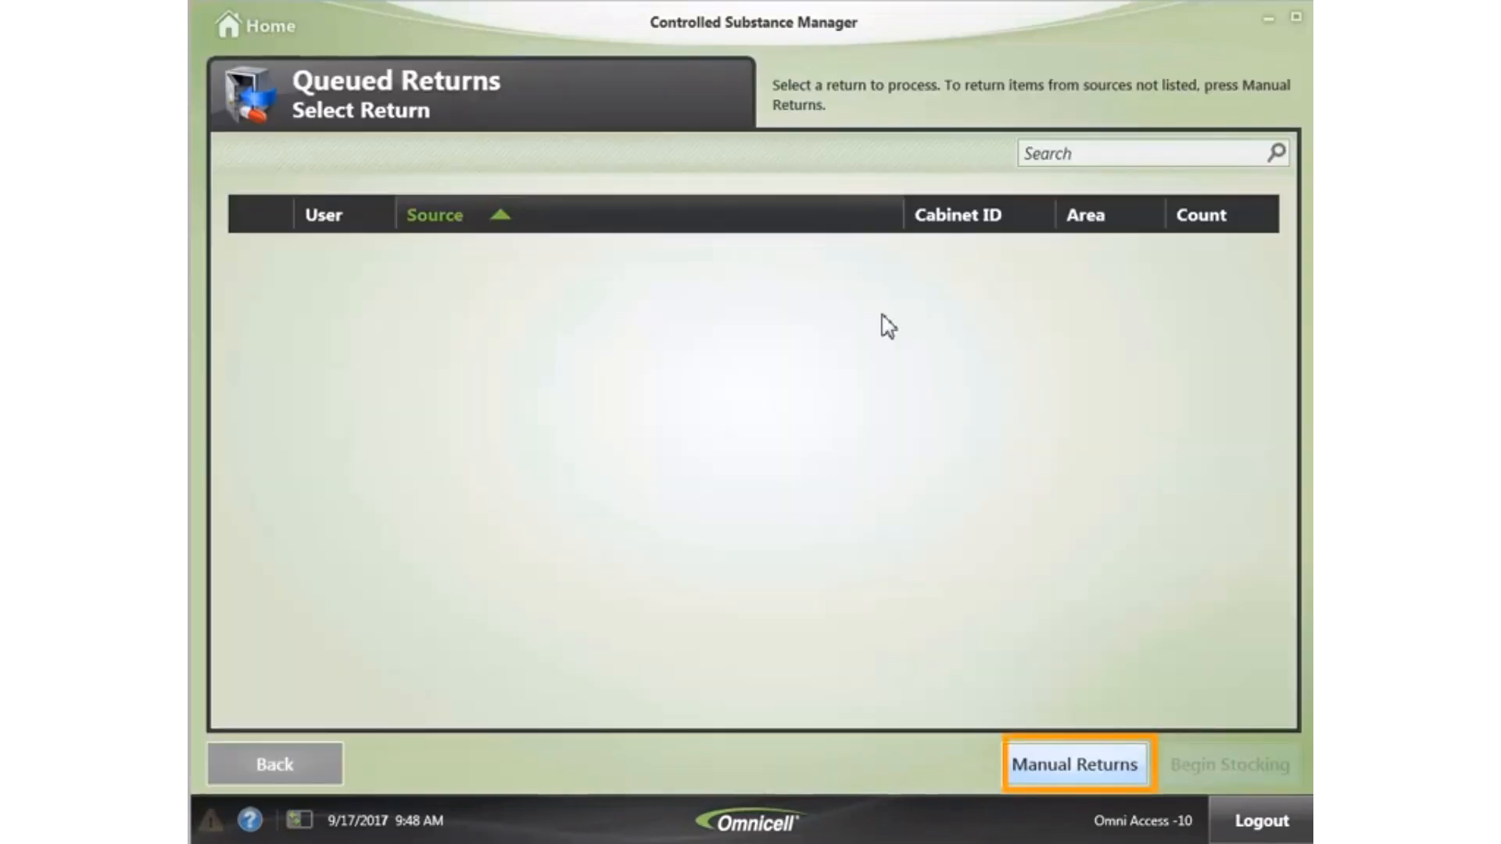
click(1088, 764)
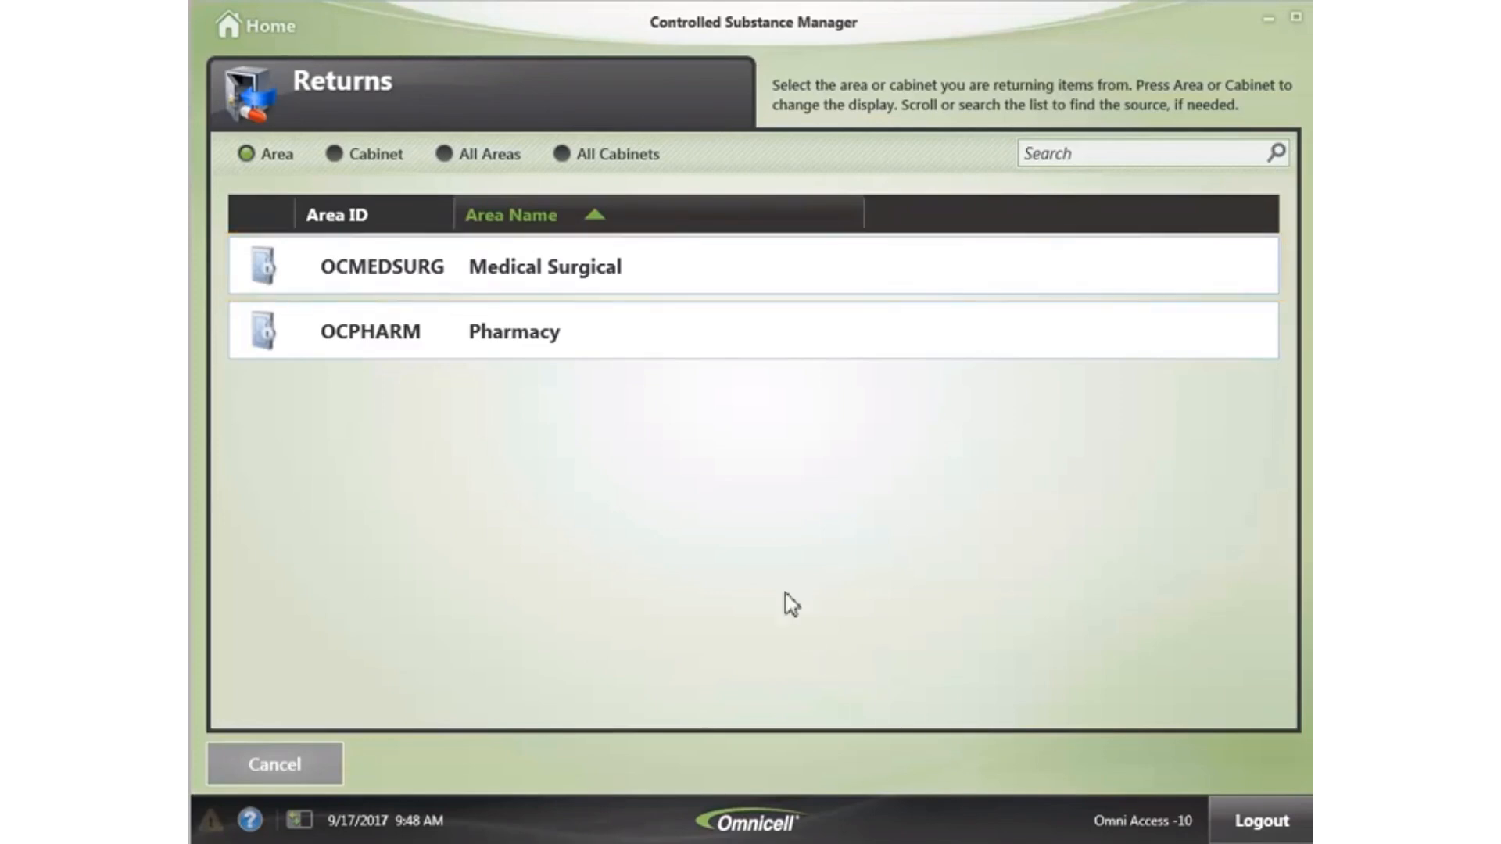
click(717, 264)
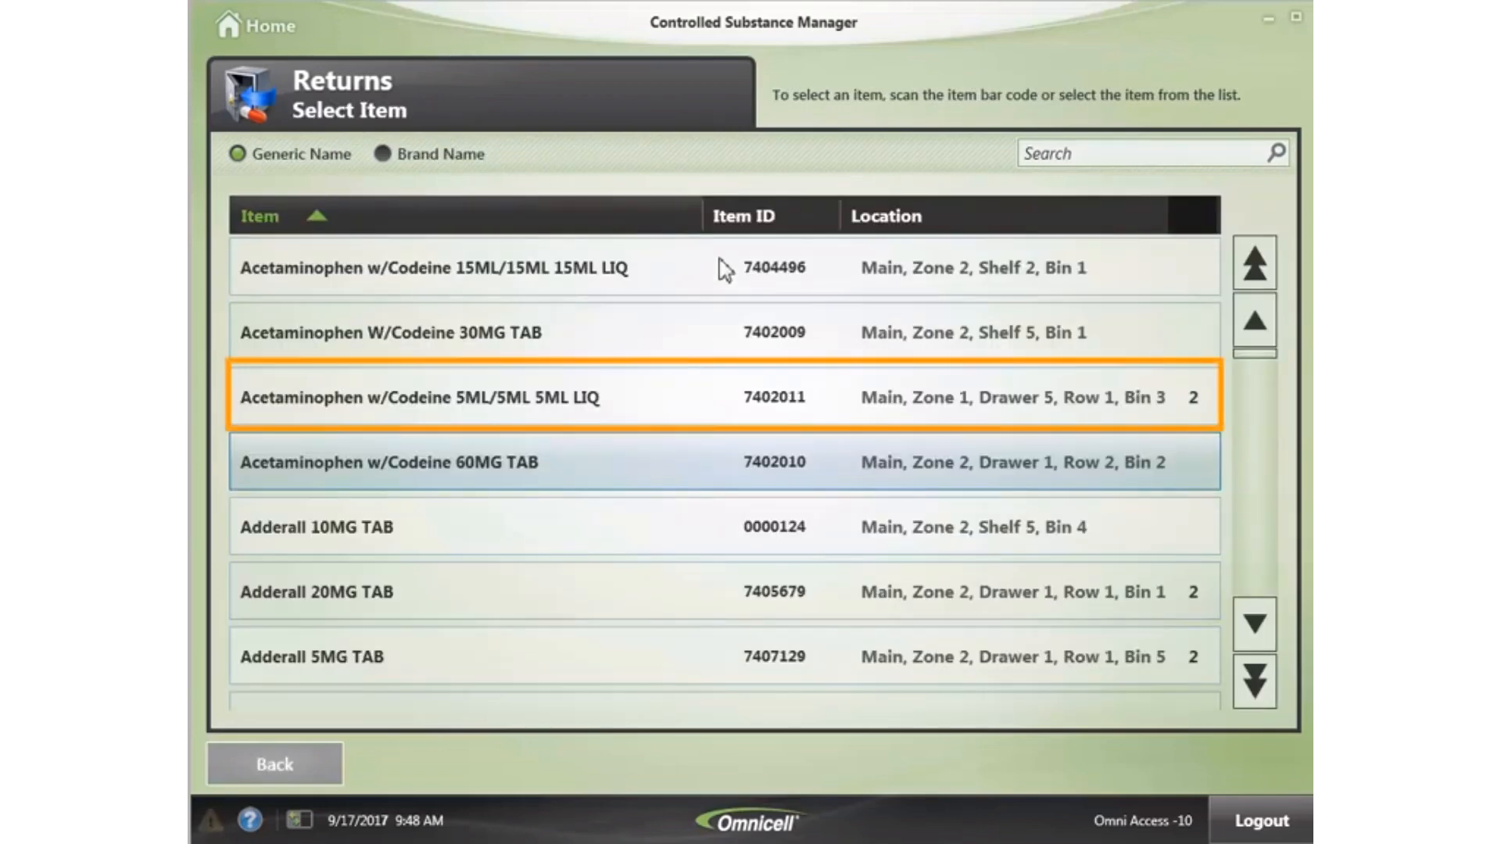
click(574, 403)
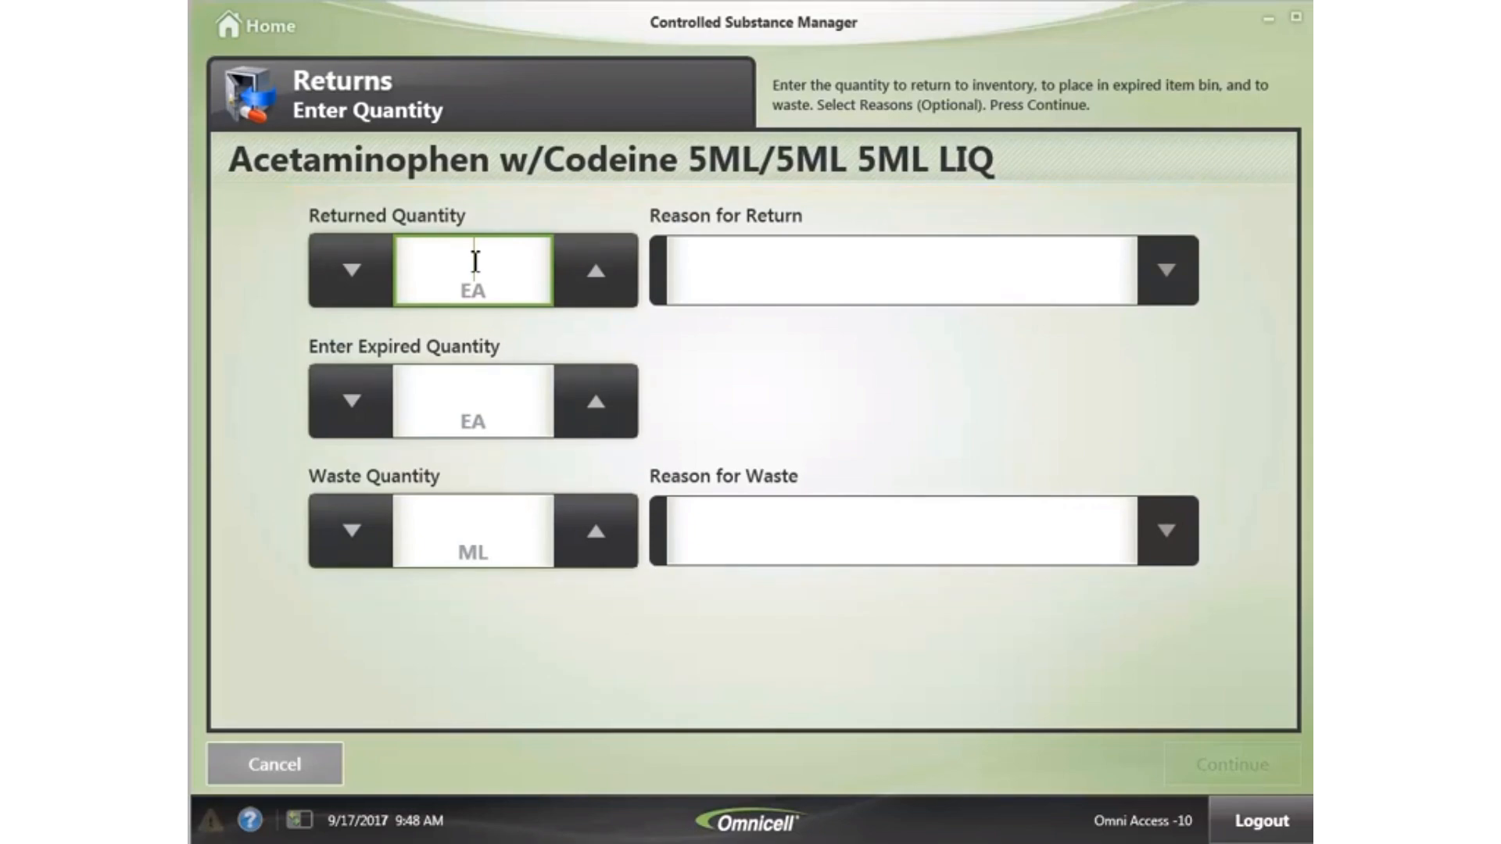
- Return quantity 1 with reason Patient Discharged, confirming the bin countback of 6
text(1)
click(1166, 269)
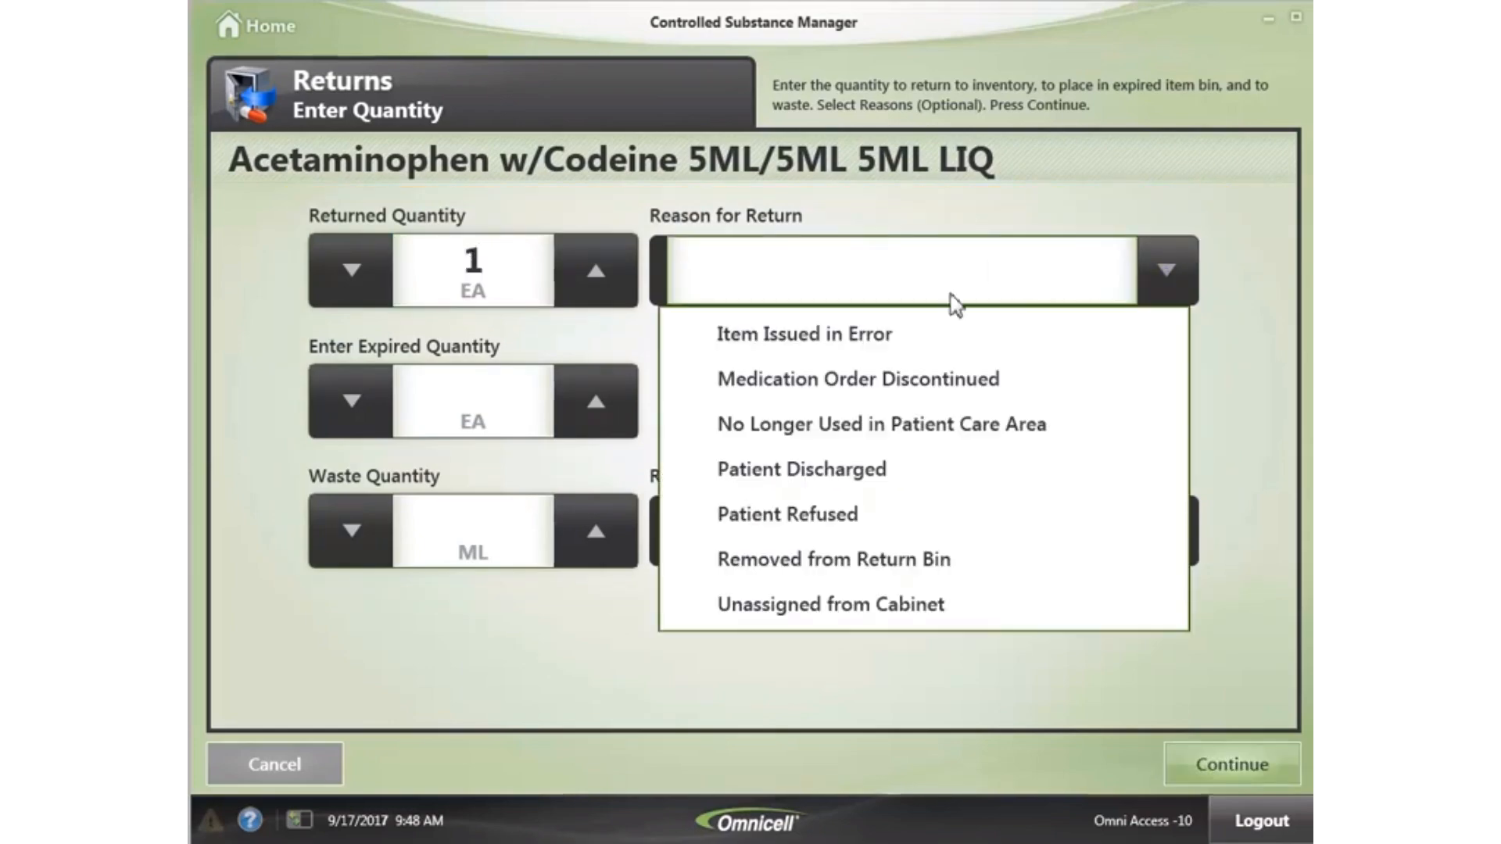
click(782, 474)
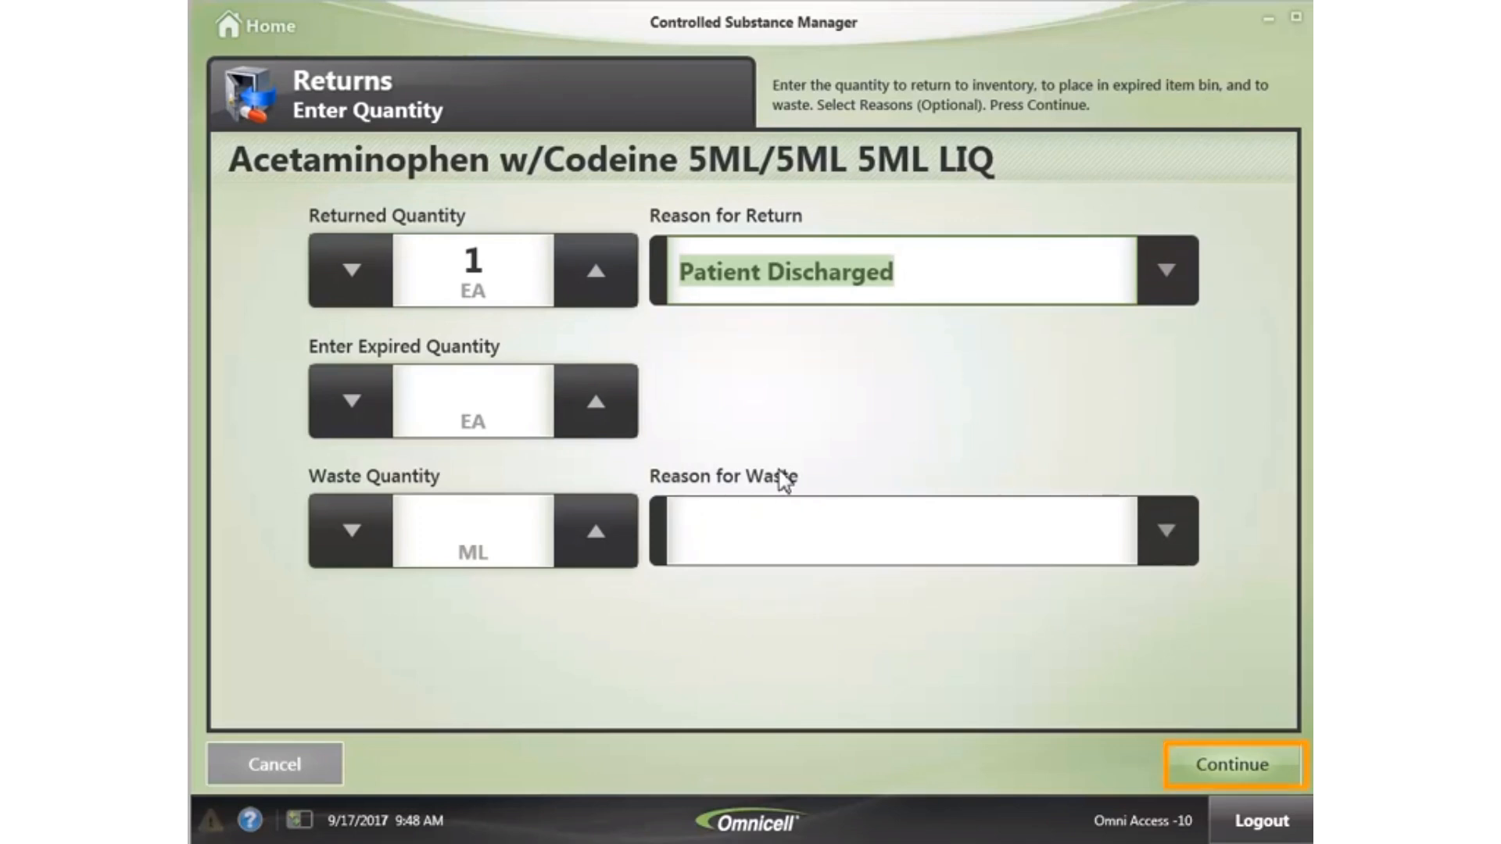
click(1251, 777)
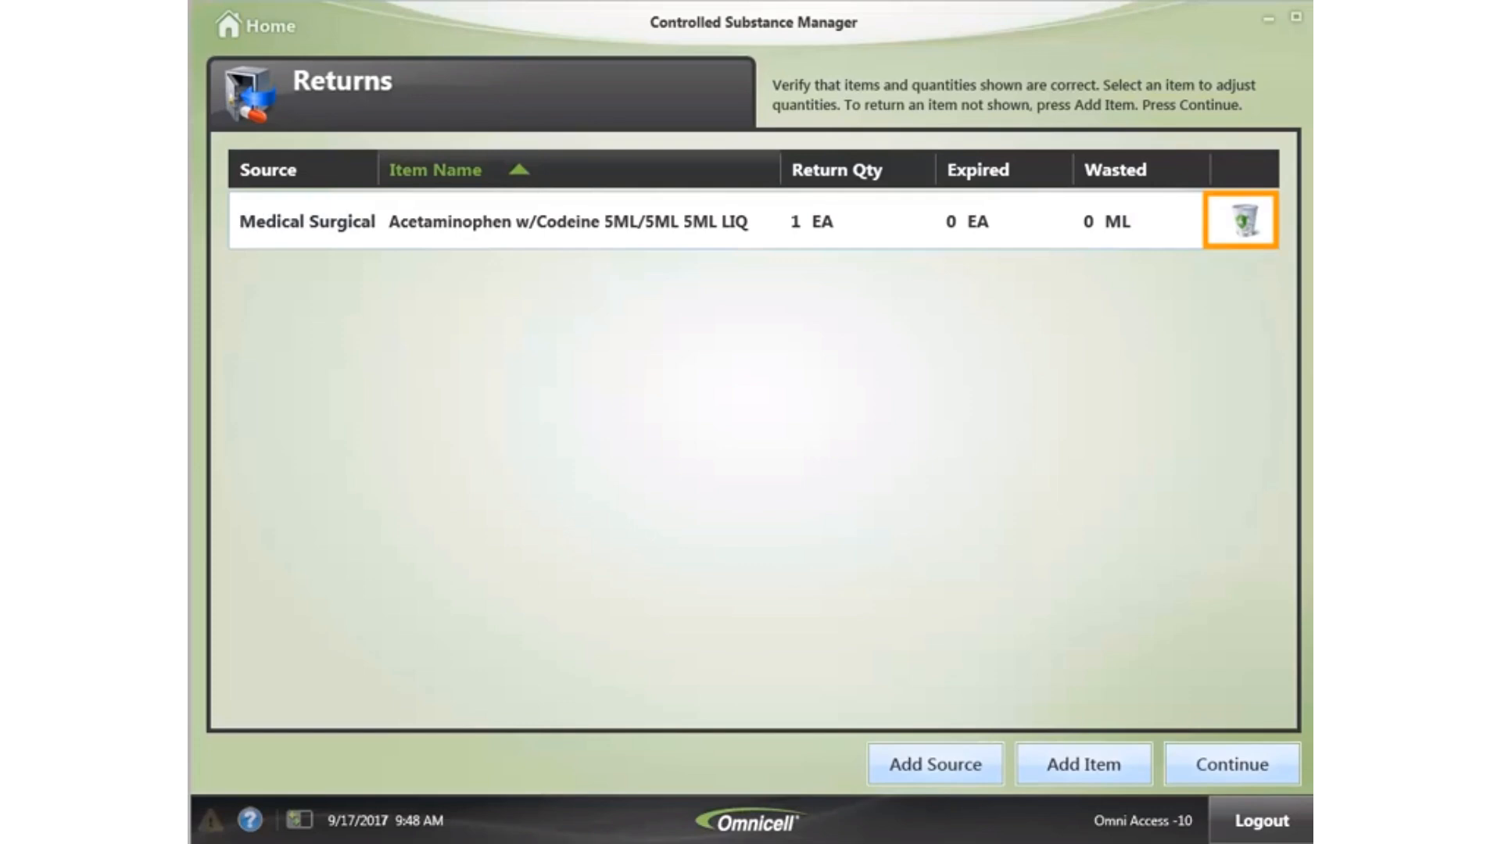
click(1273, 760)
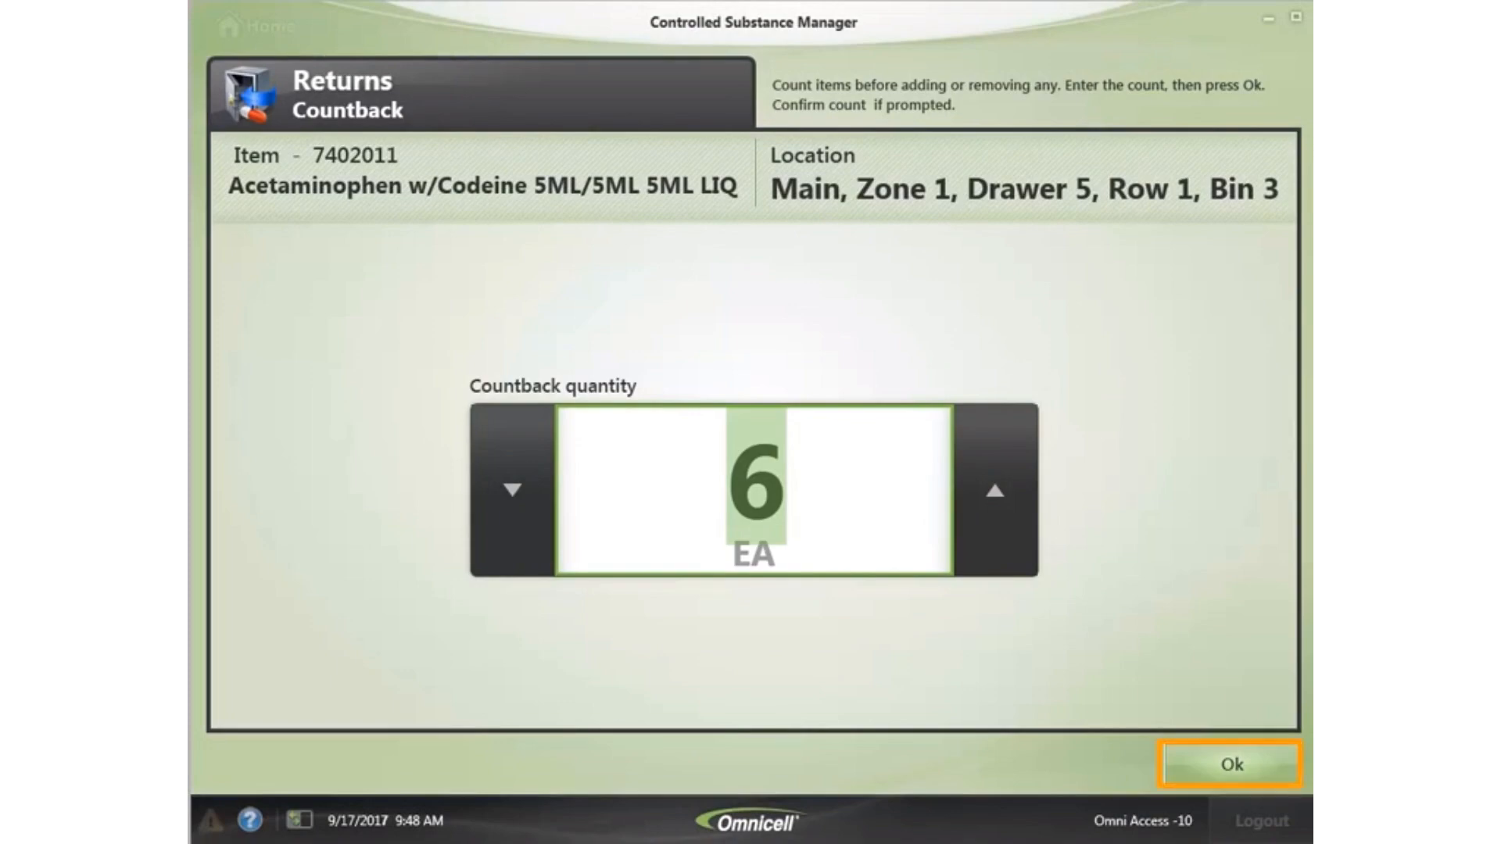
click(1205, 755)
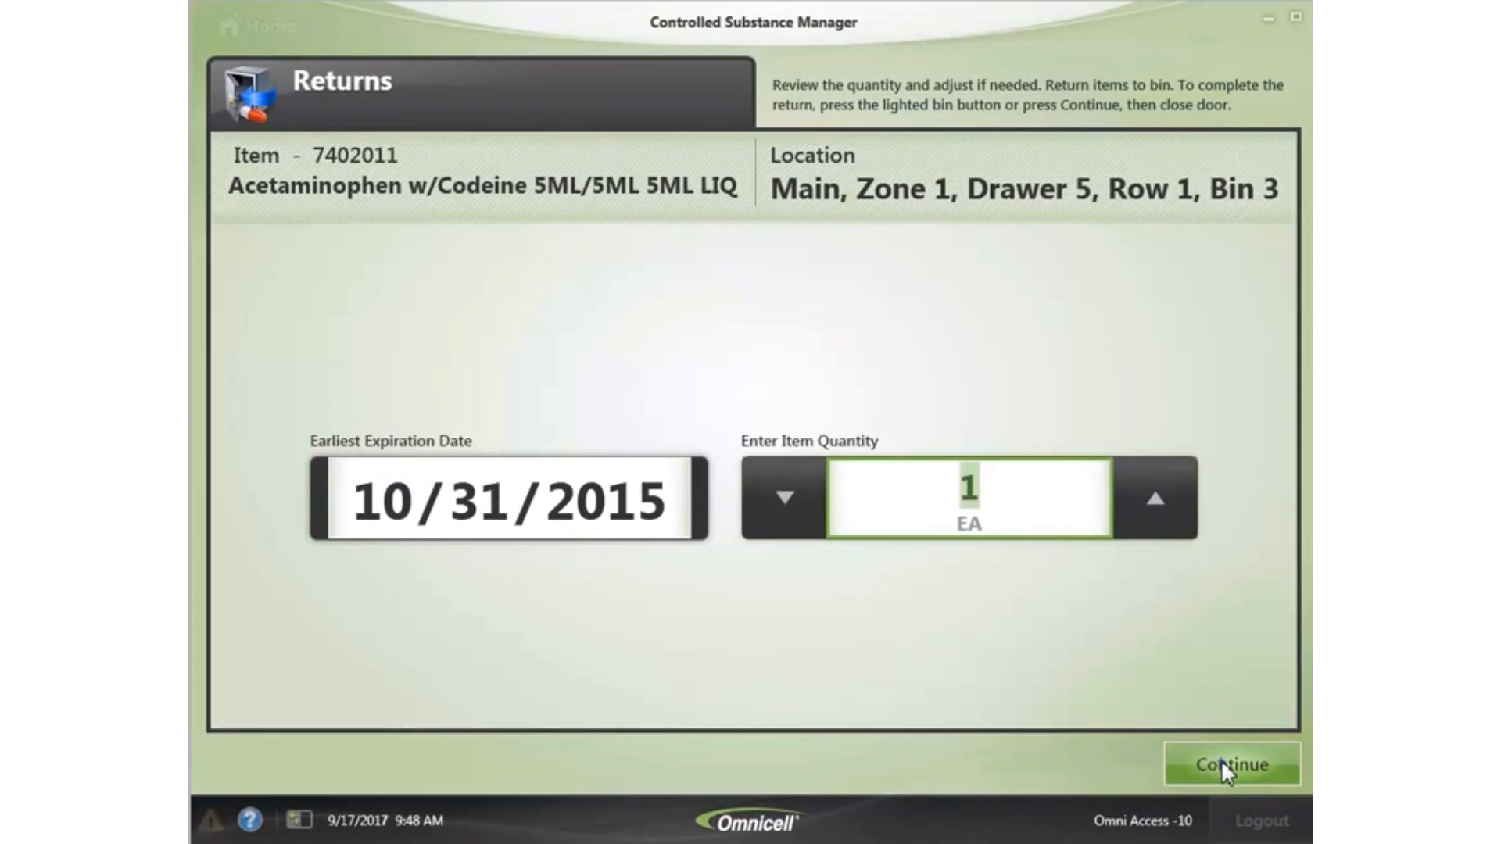
click(1221, 760)
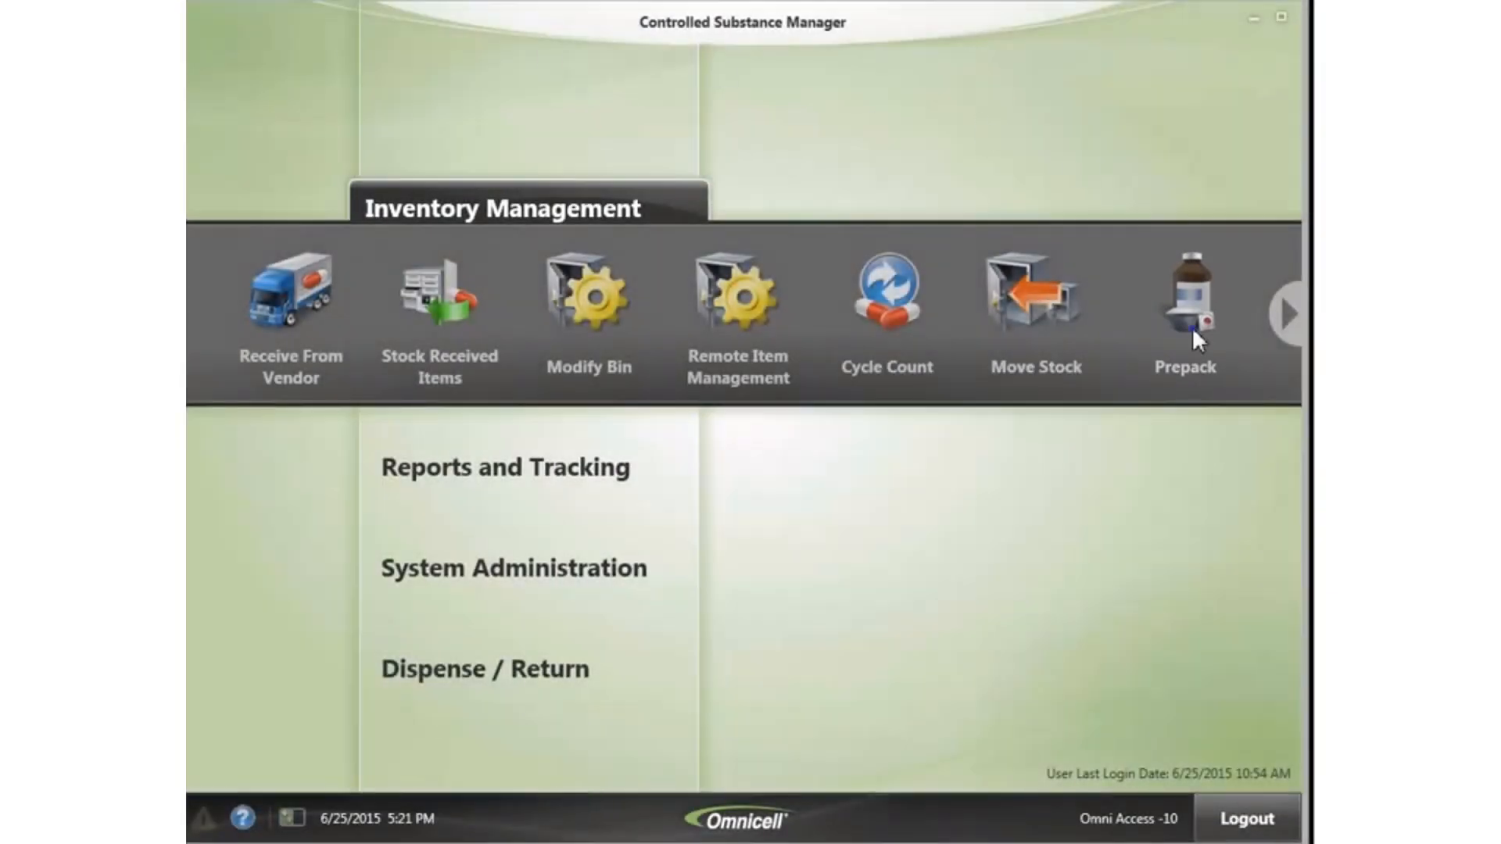
- In Pick Prepack, choose the Batch Size: 50 EA template for Acetaminophen W/Codeine 30MG TAB
click(1193, 326)
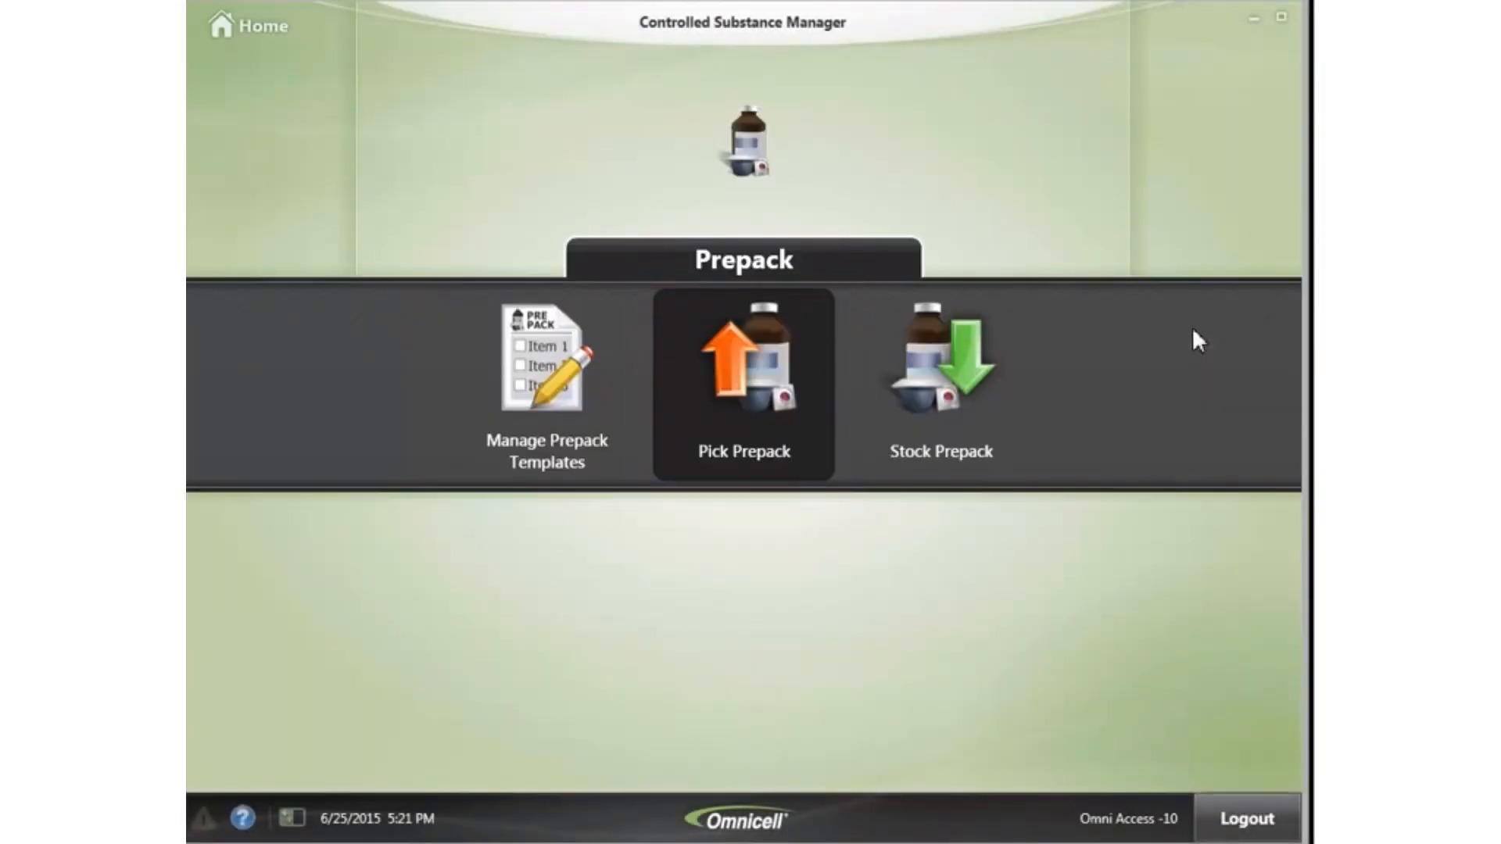
click(739, 404)
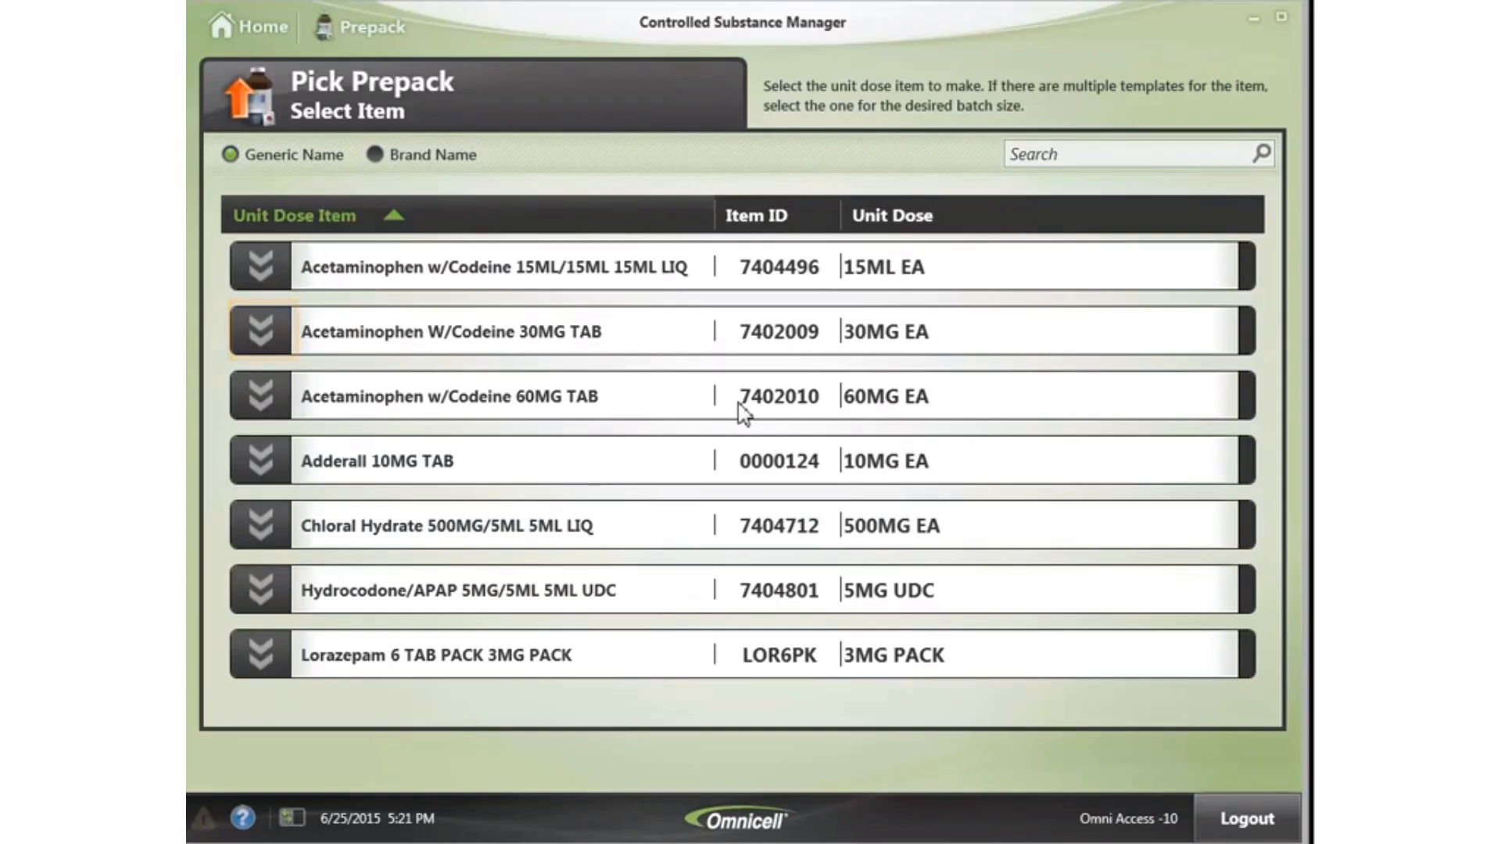
click(252, 326)
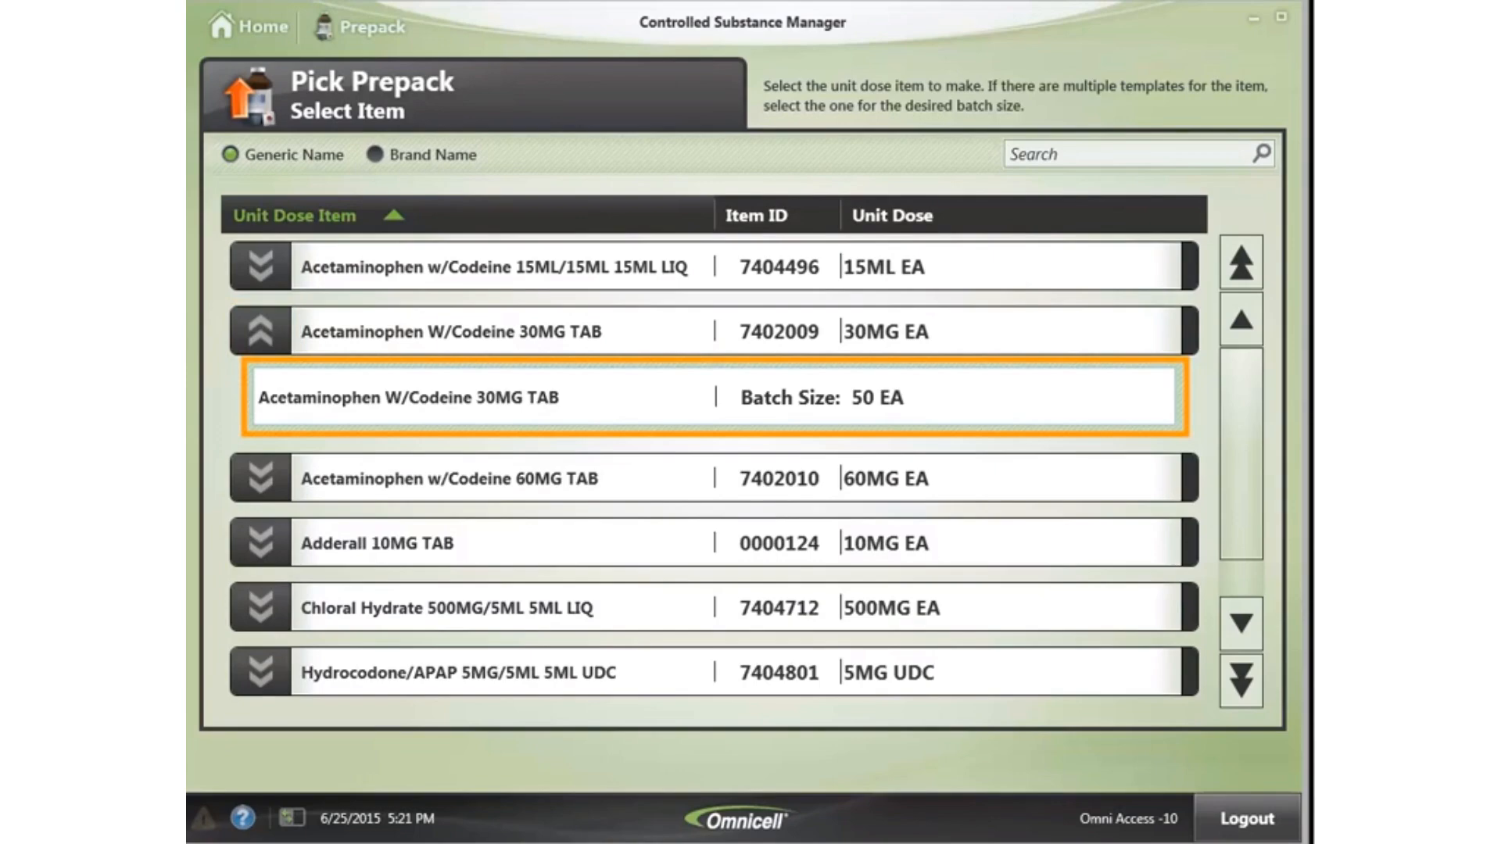
click(631, 396)
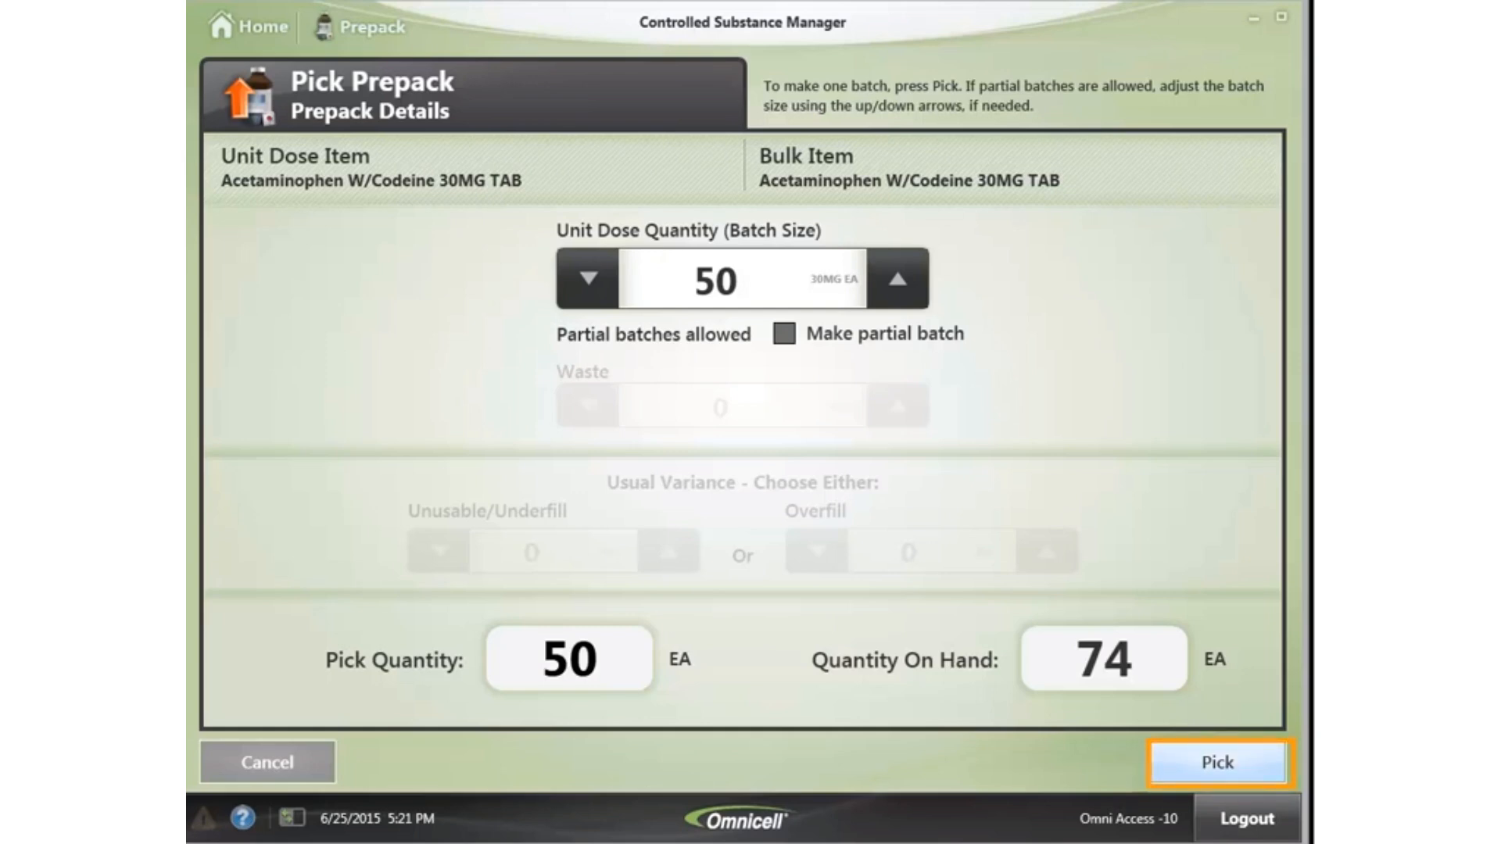
- Pick the bulk tablets, confirming the countback of 74 and pick amount of 50
click(1229, 766)
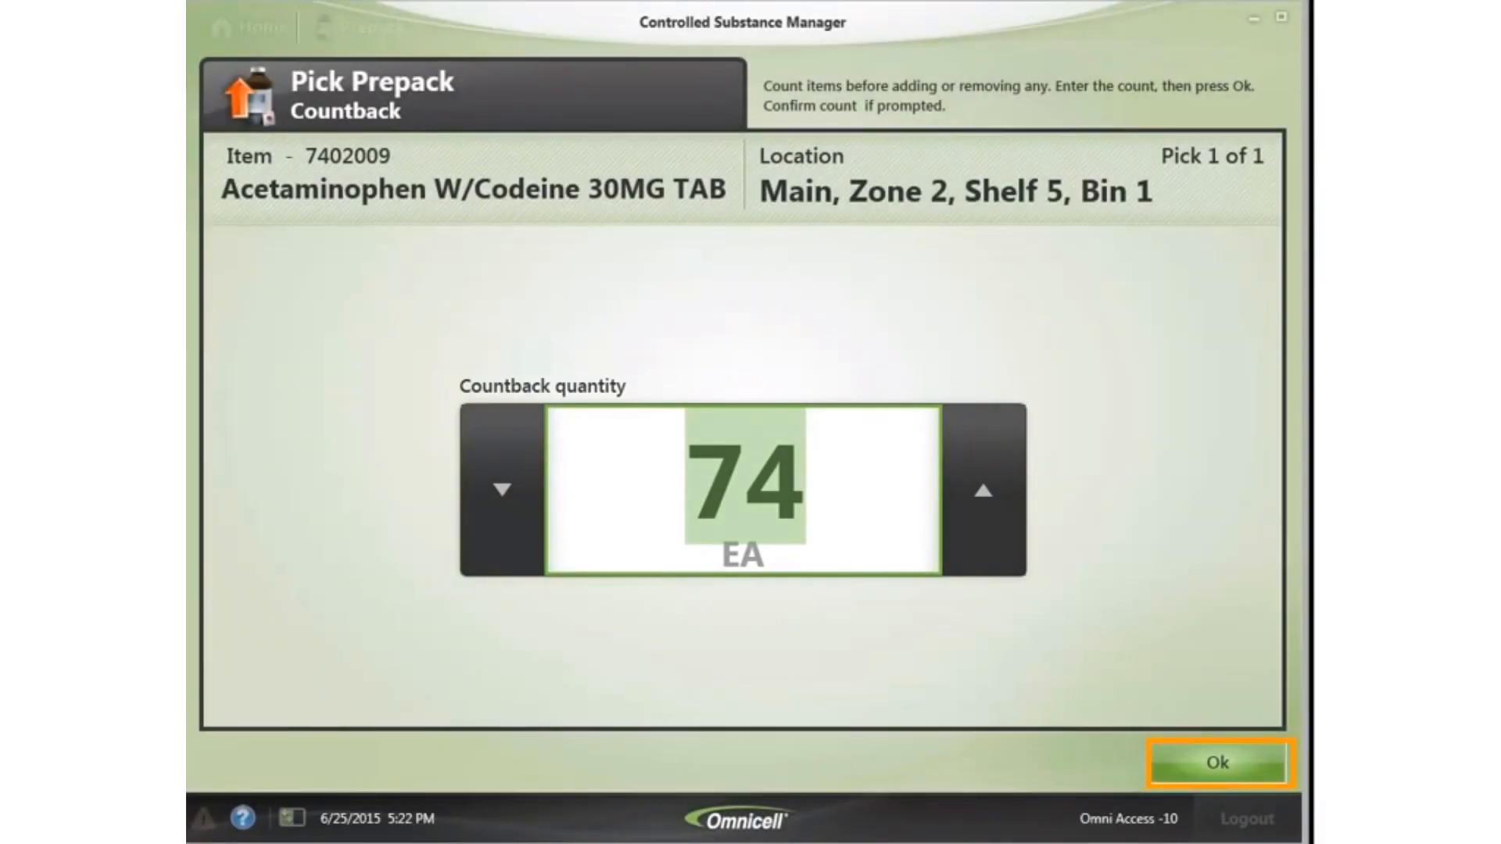
click(1247, 763)
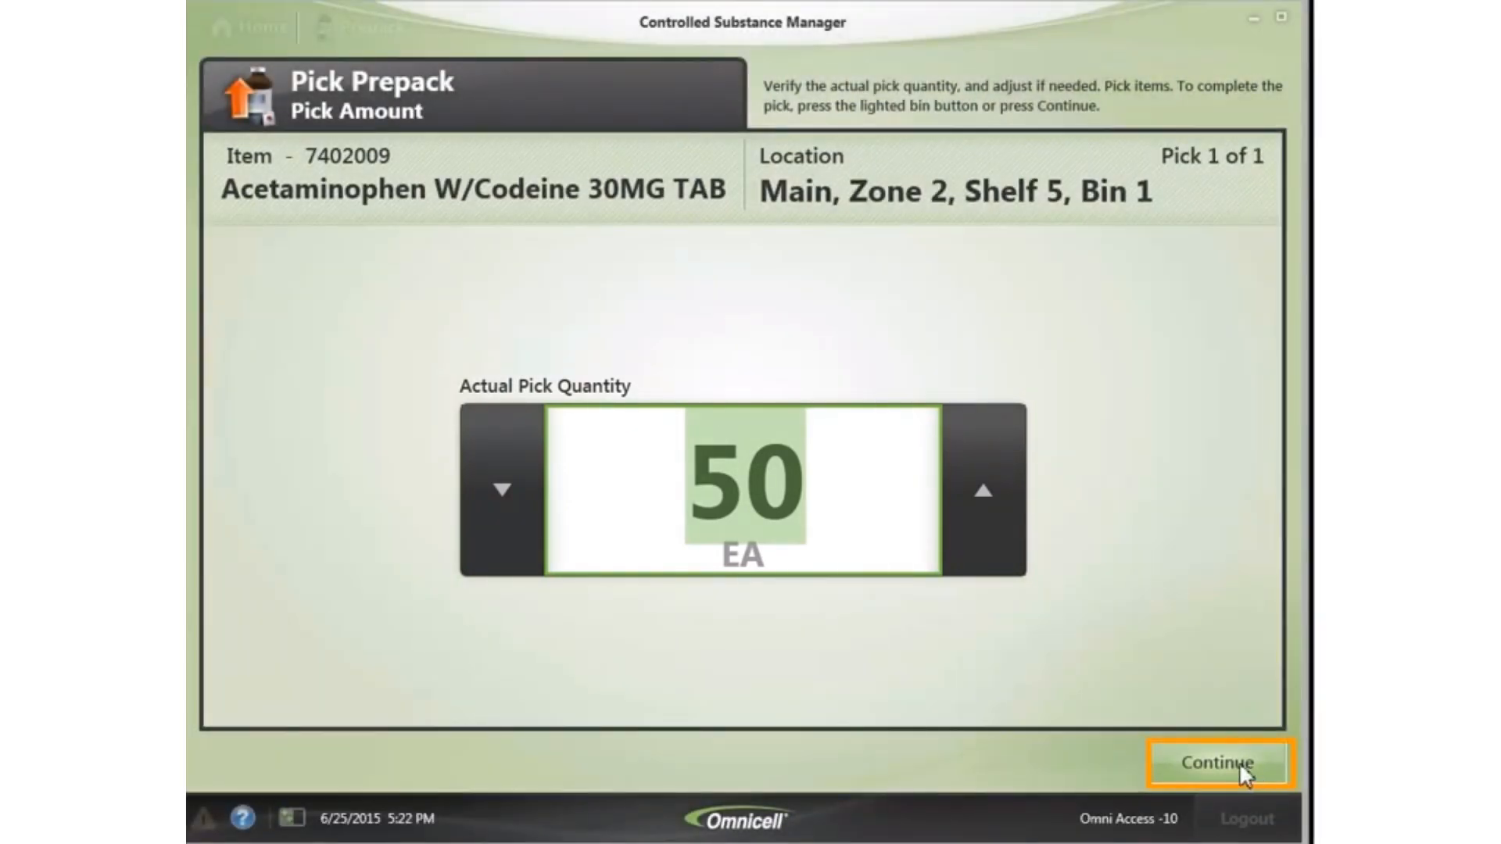
click(1194, 760)
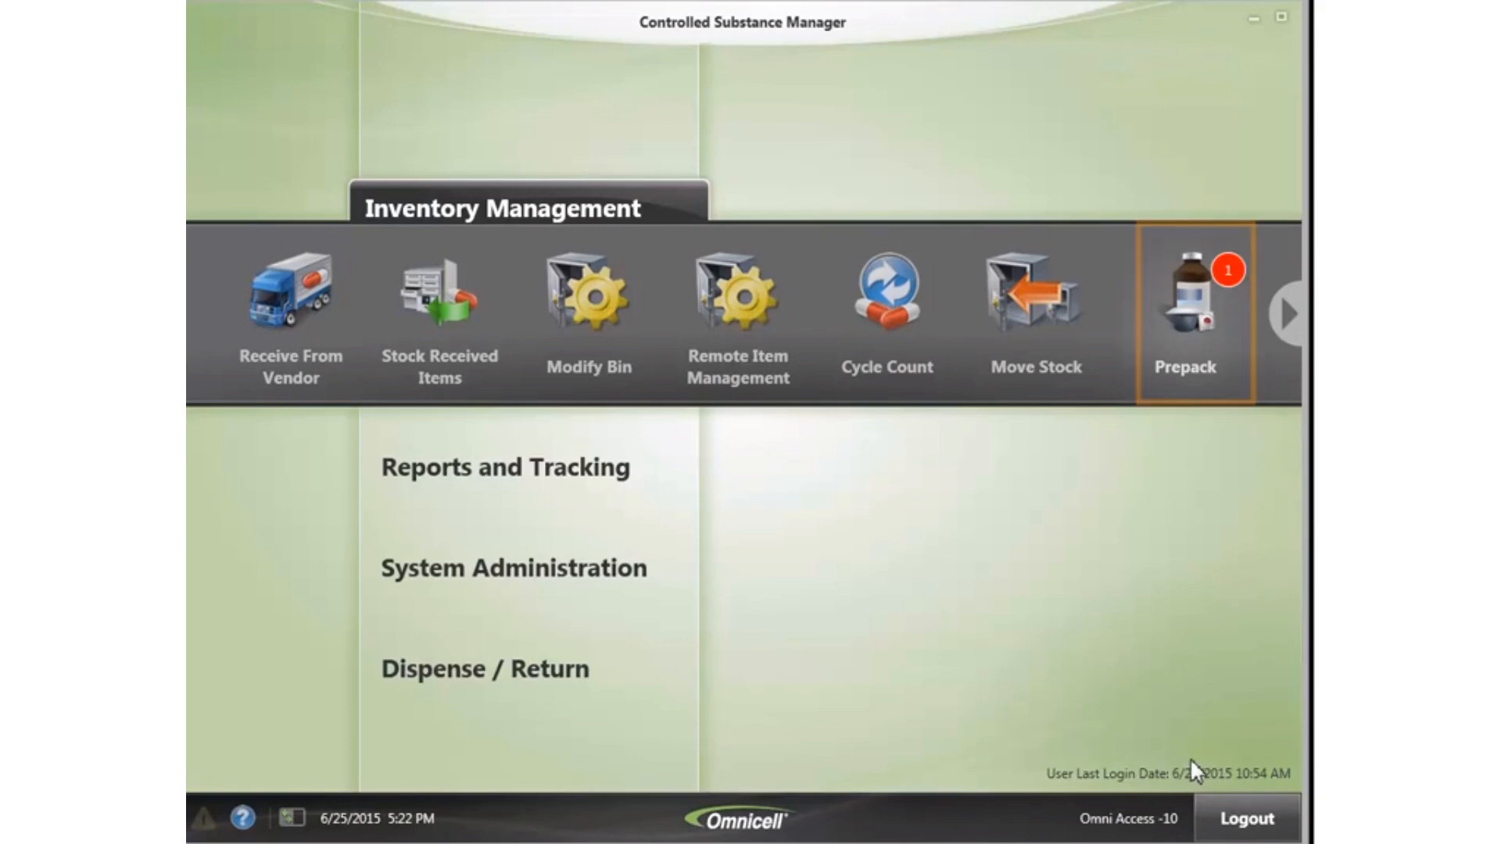
- In Stock Prepack, open the pending Acetaminophen W/Codeine 30MG TAB batch of 50 unit doses
click(1186, 310)
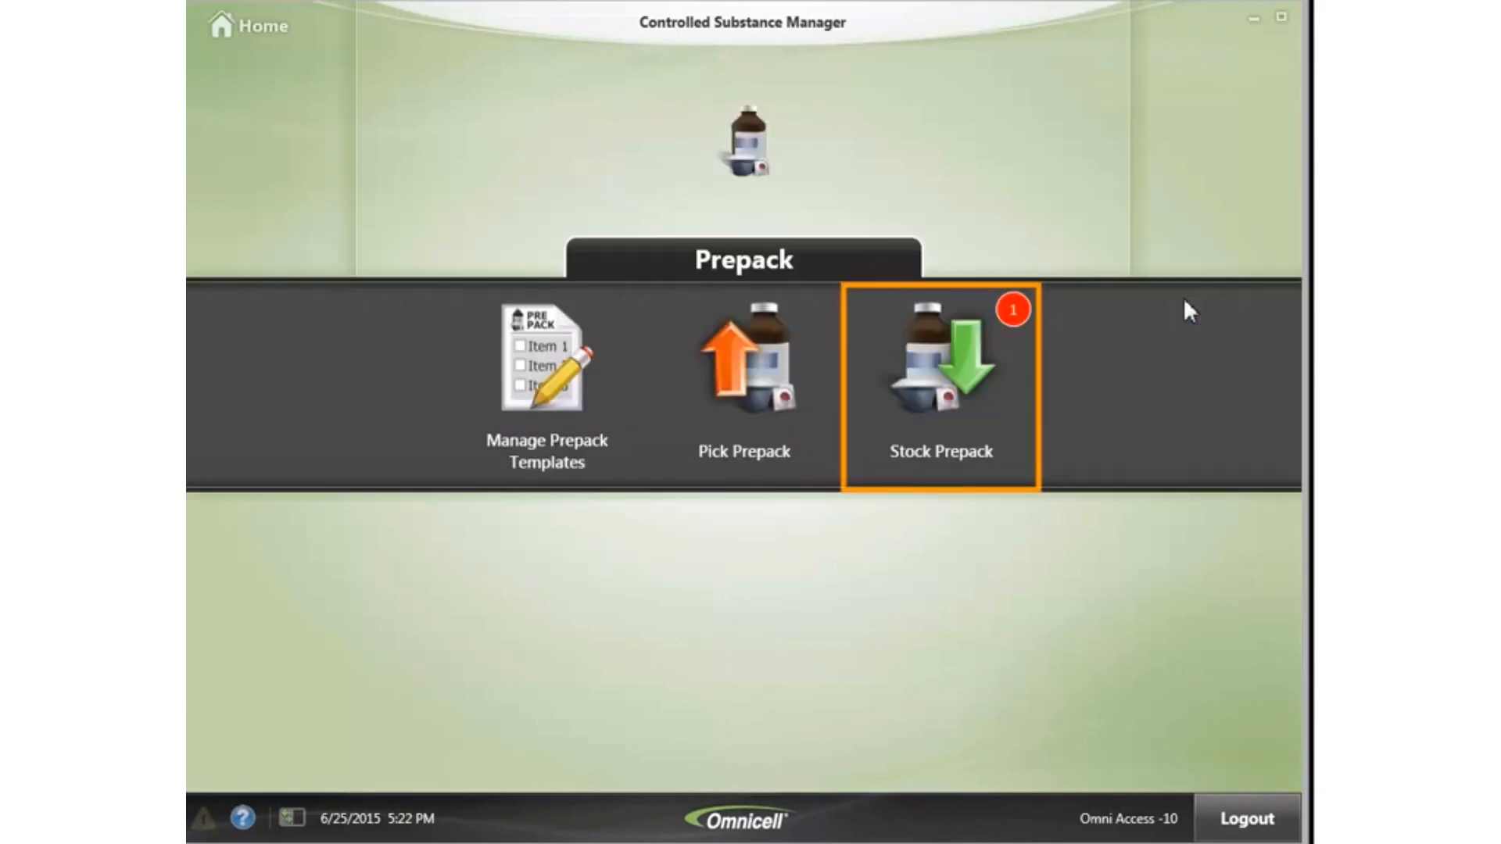
click(943, 396)
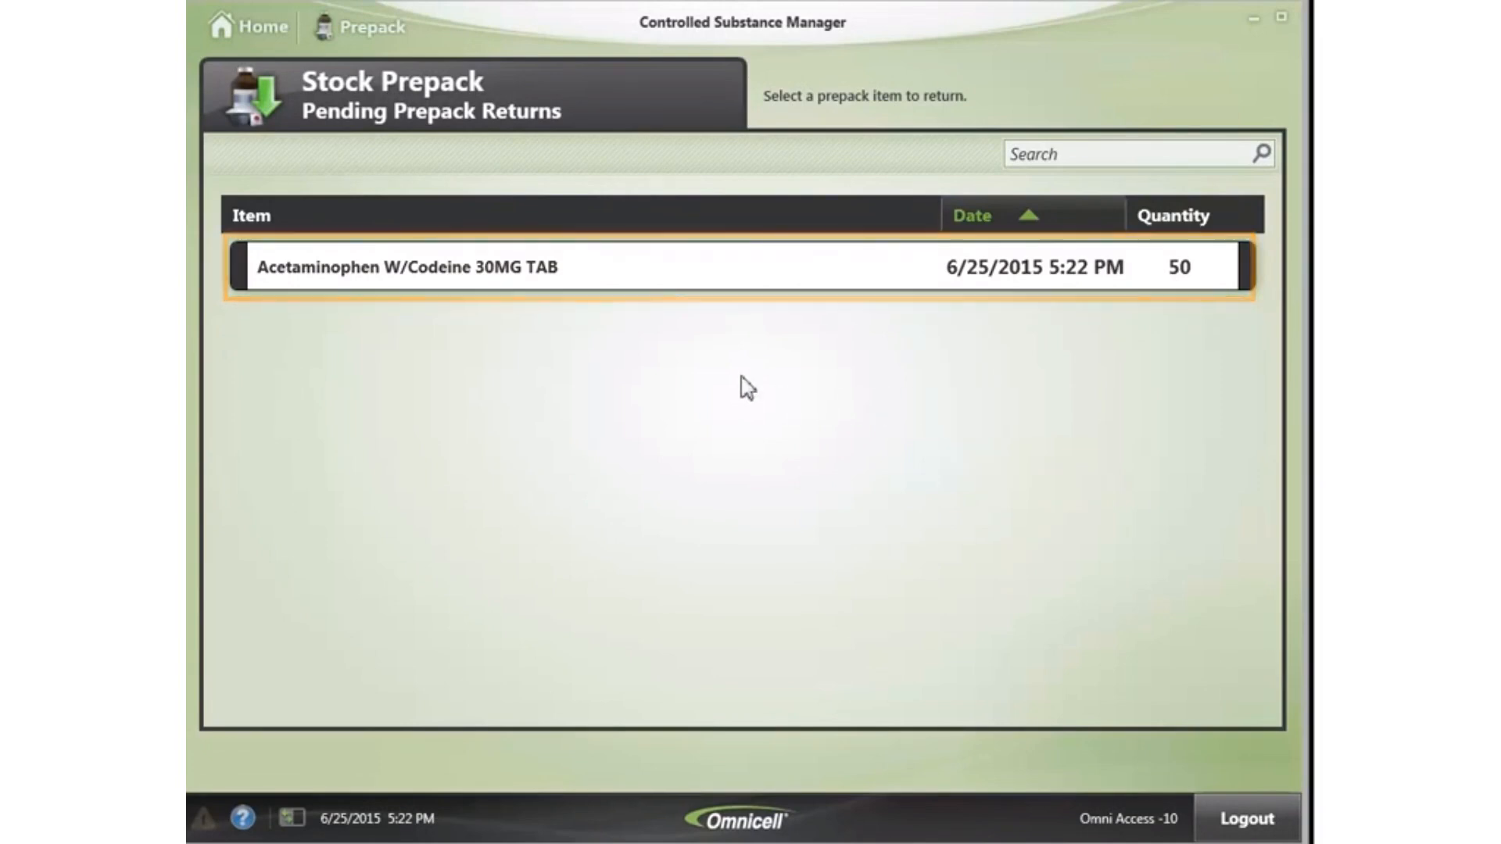
click(623, 273)
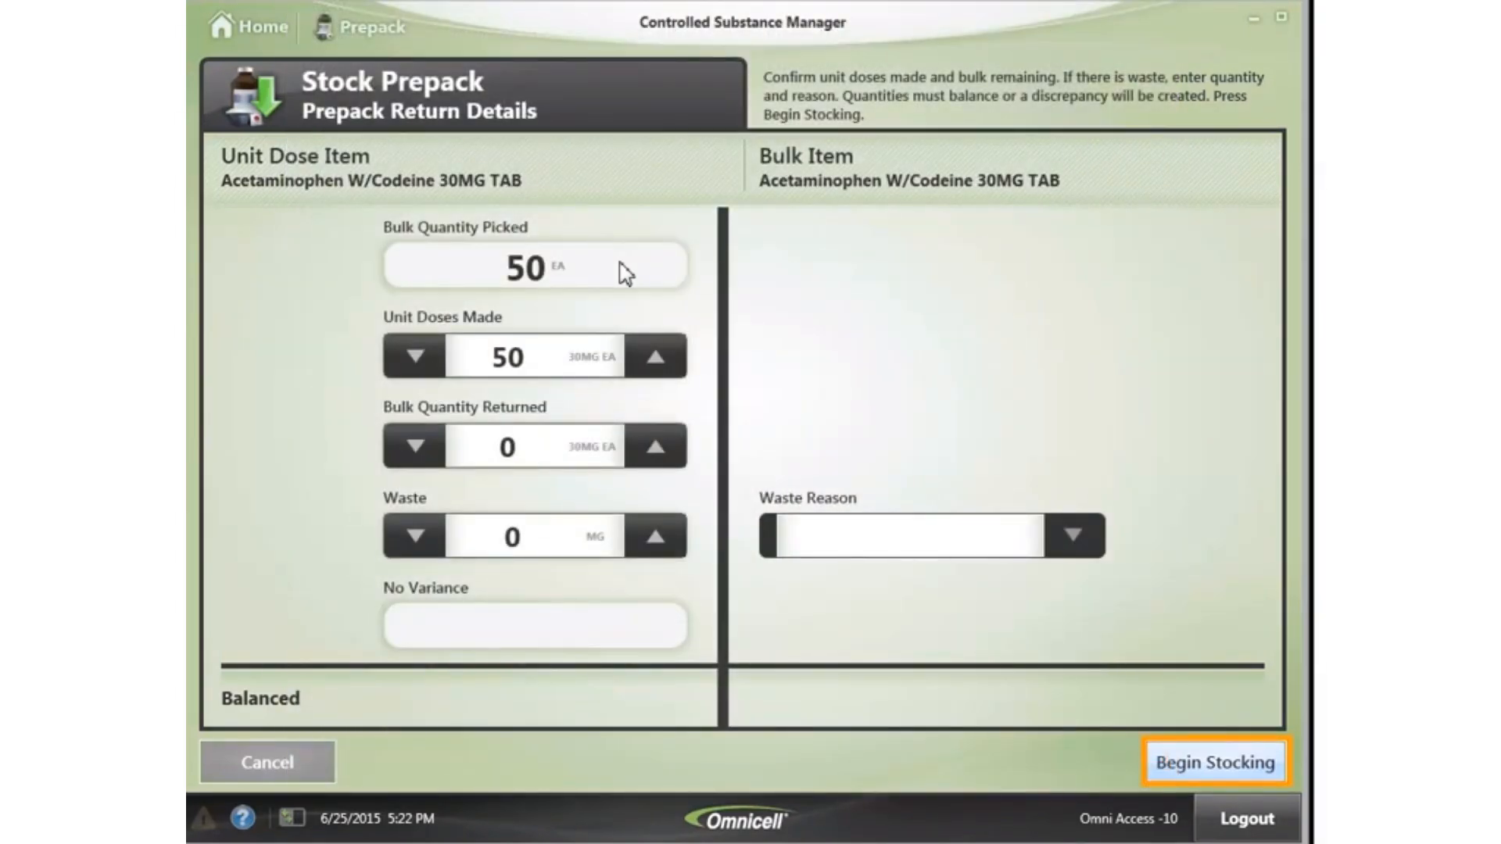
- Stock the 50 Acetaminophen W/Codeine 30MG TAB unit doses at the guiding light
click(1243, 764)
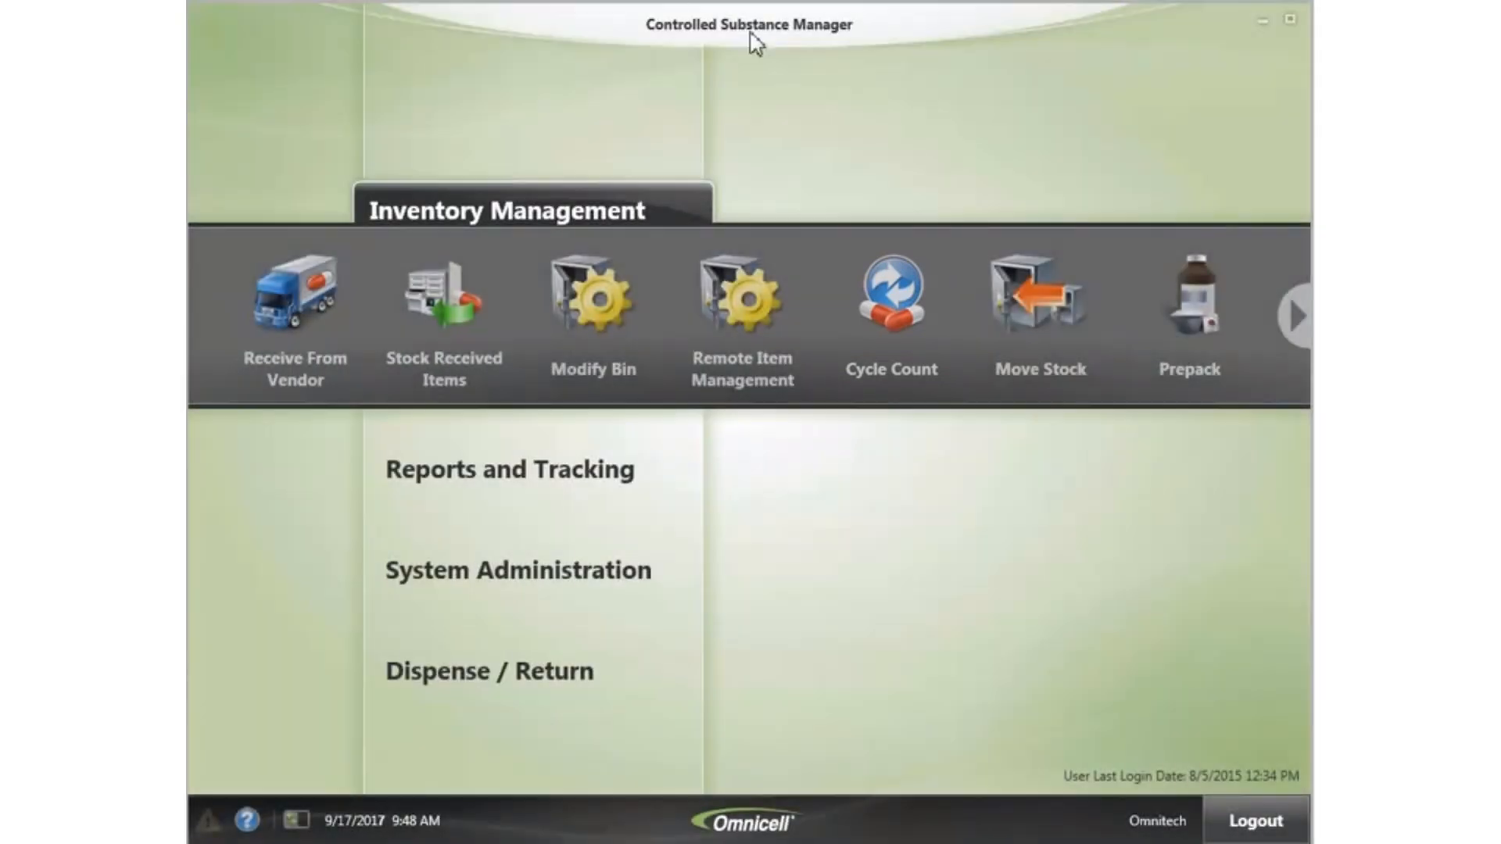
- Begin a By Item cycle count of Acetaminophen W/Codeine 30MG TAB
click(899, 285)
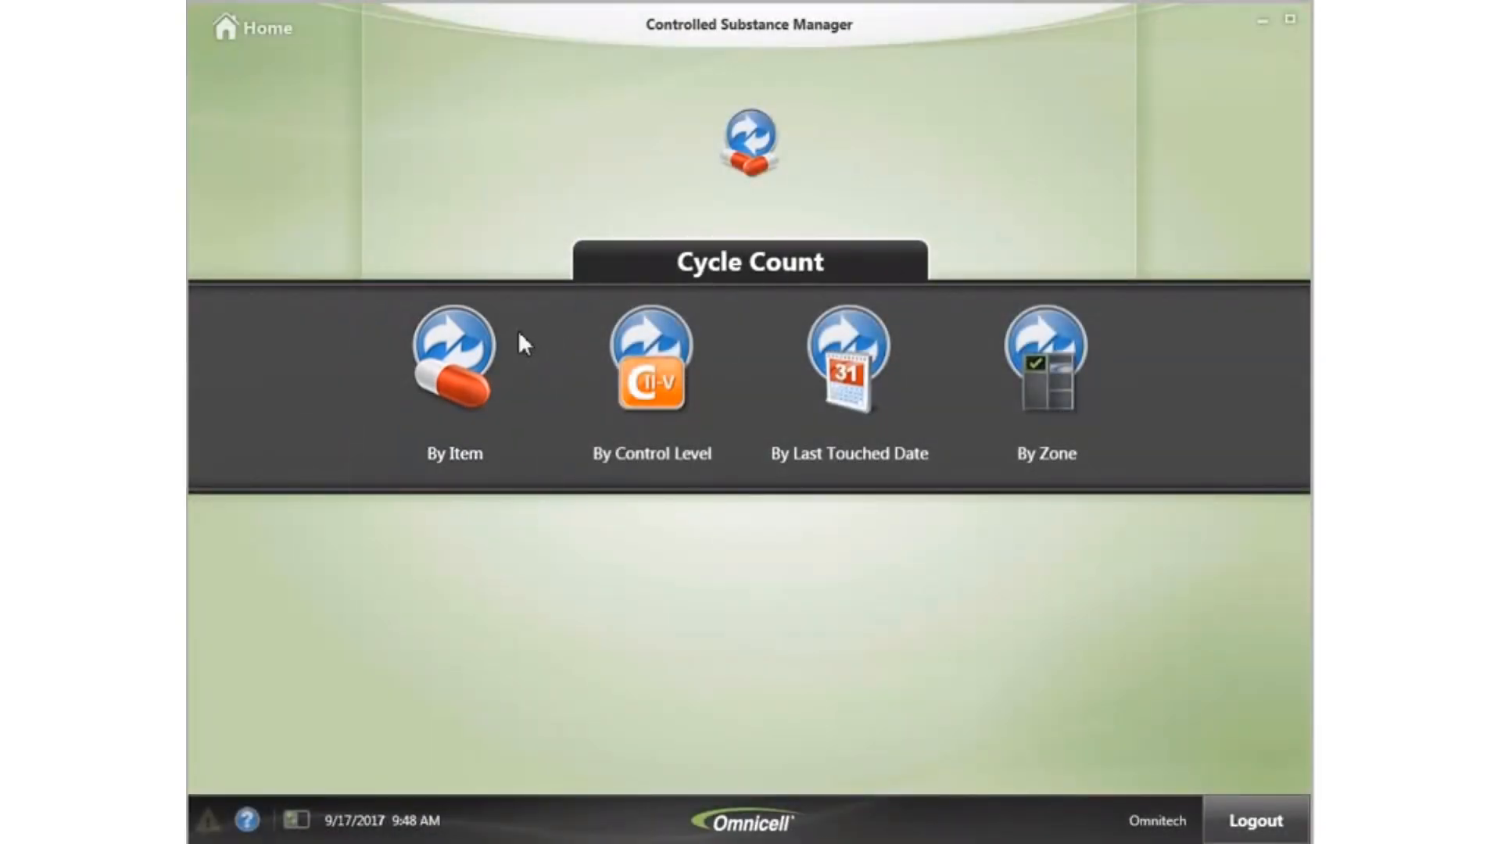
click(490, 383)
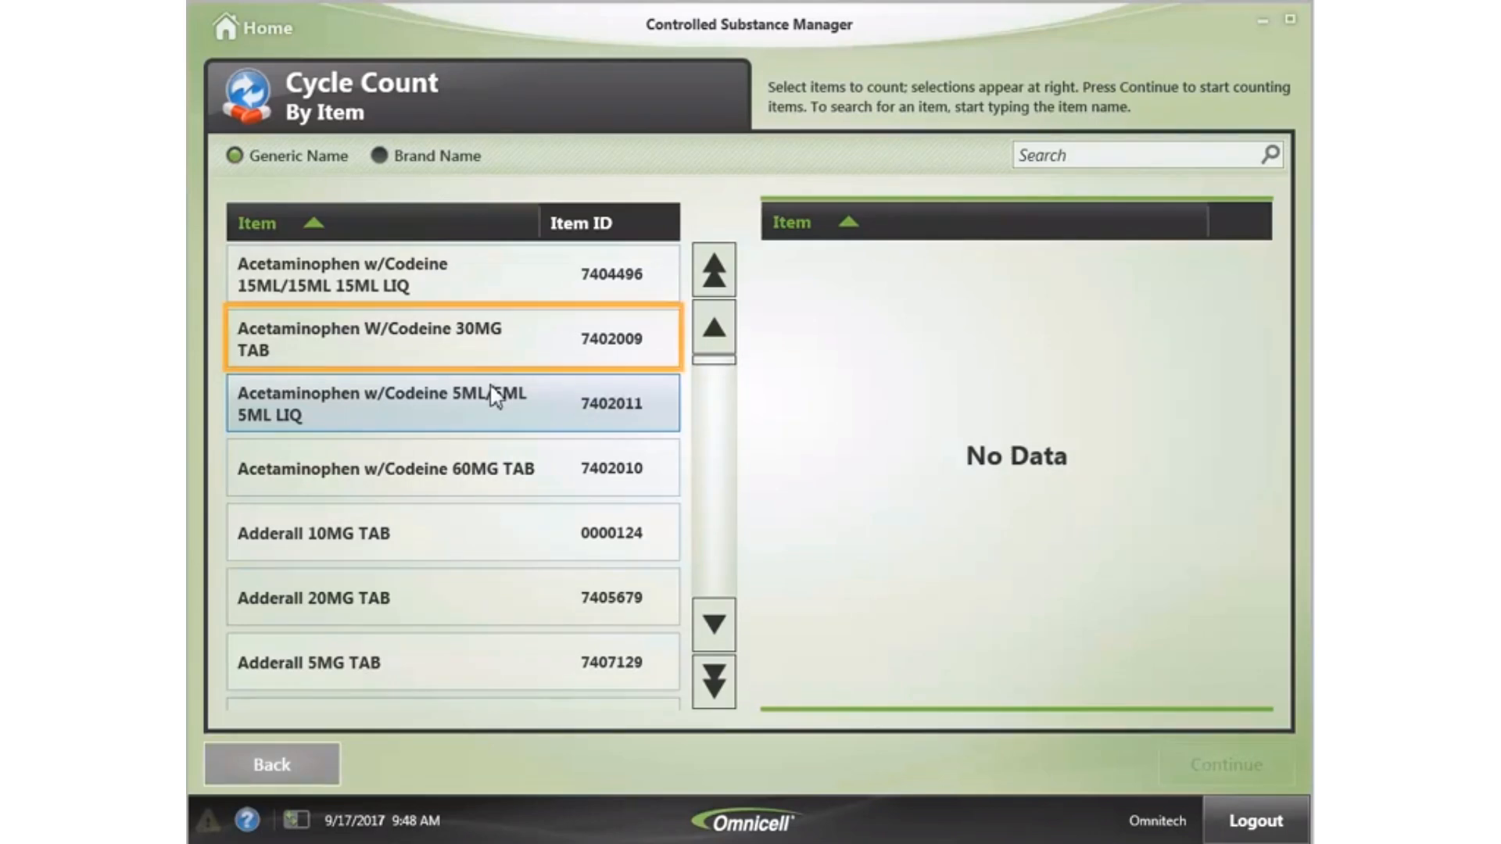
click(475, 342)
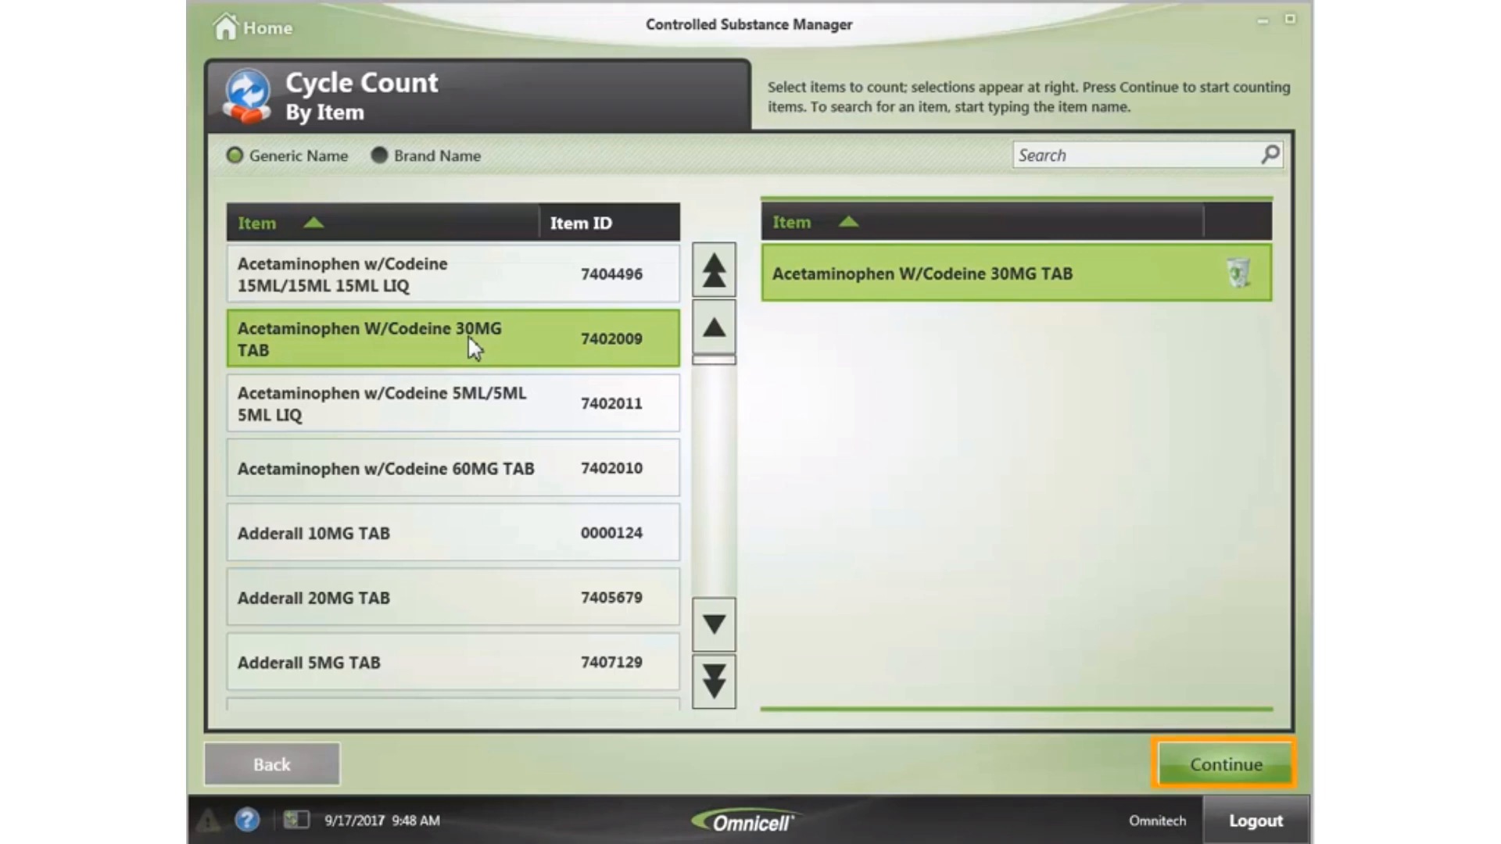
click(1228, 767)
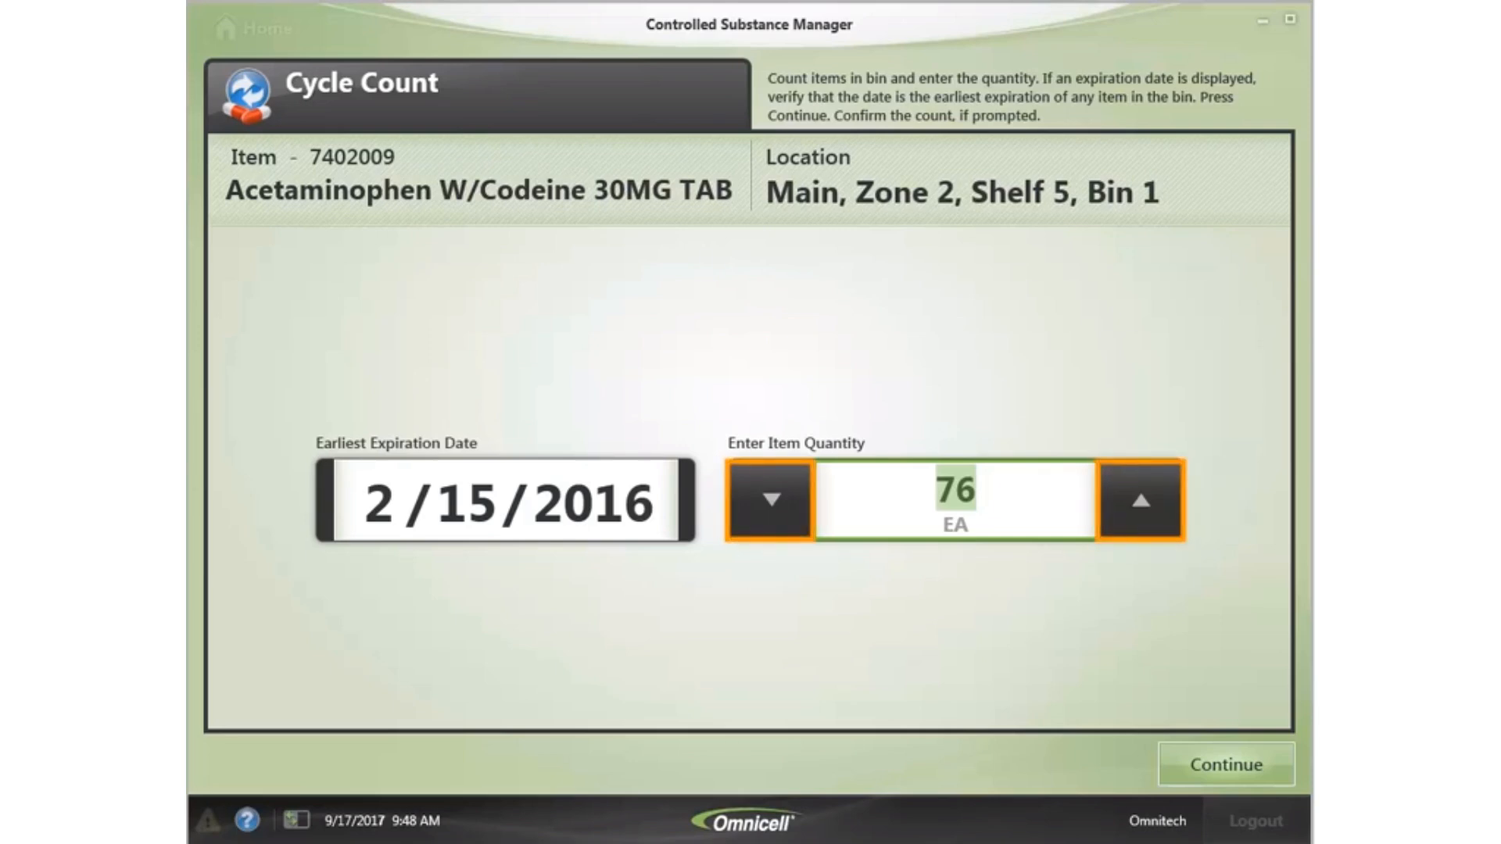
- Enter 80 as the Acetaminophen W/Codeine 30MG TAB bin count and confirm it
key(Up)
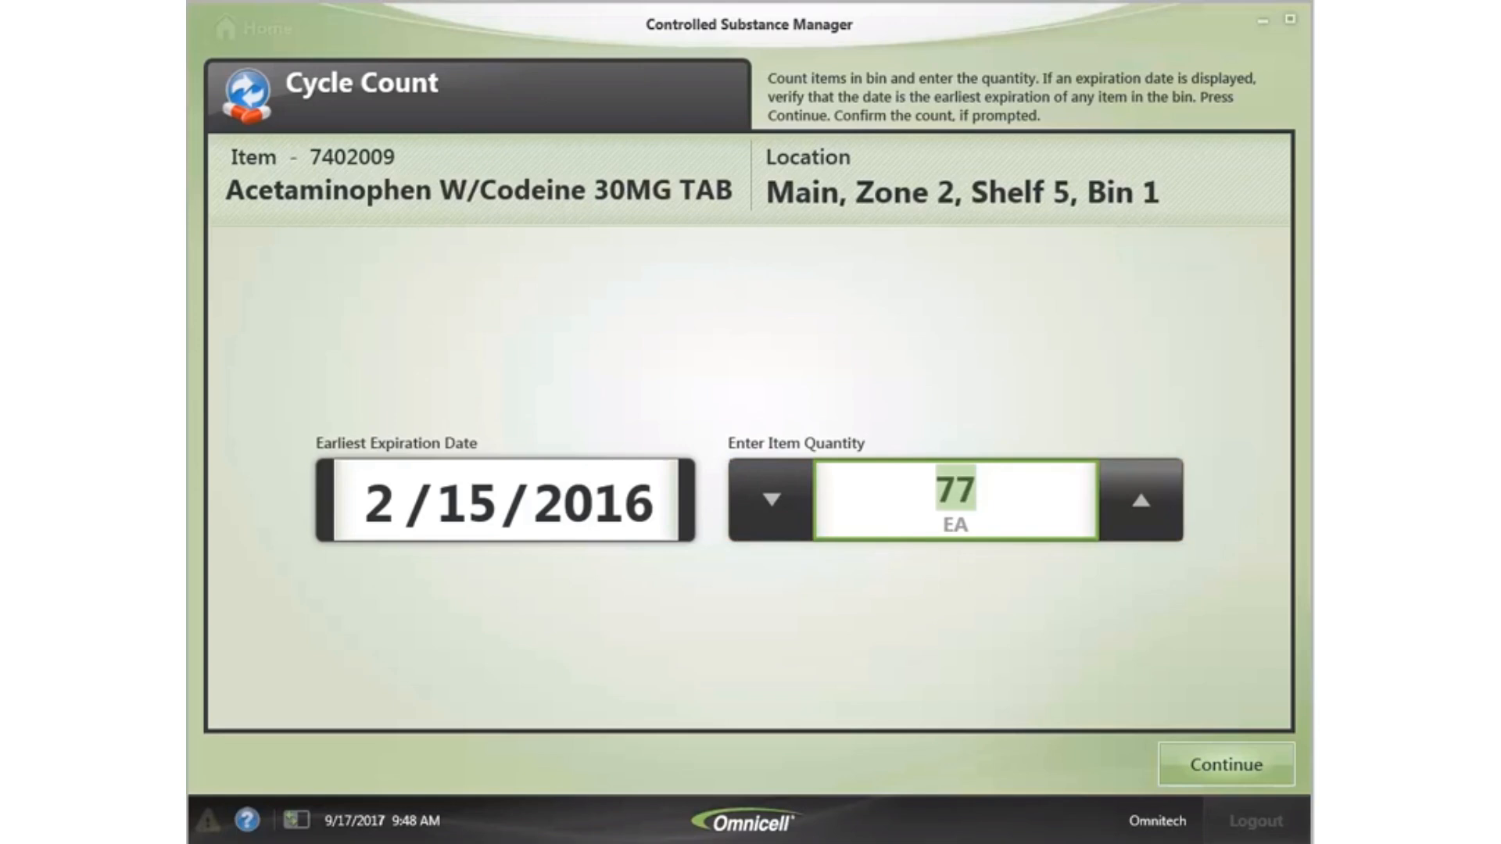
click(754, 509)
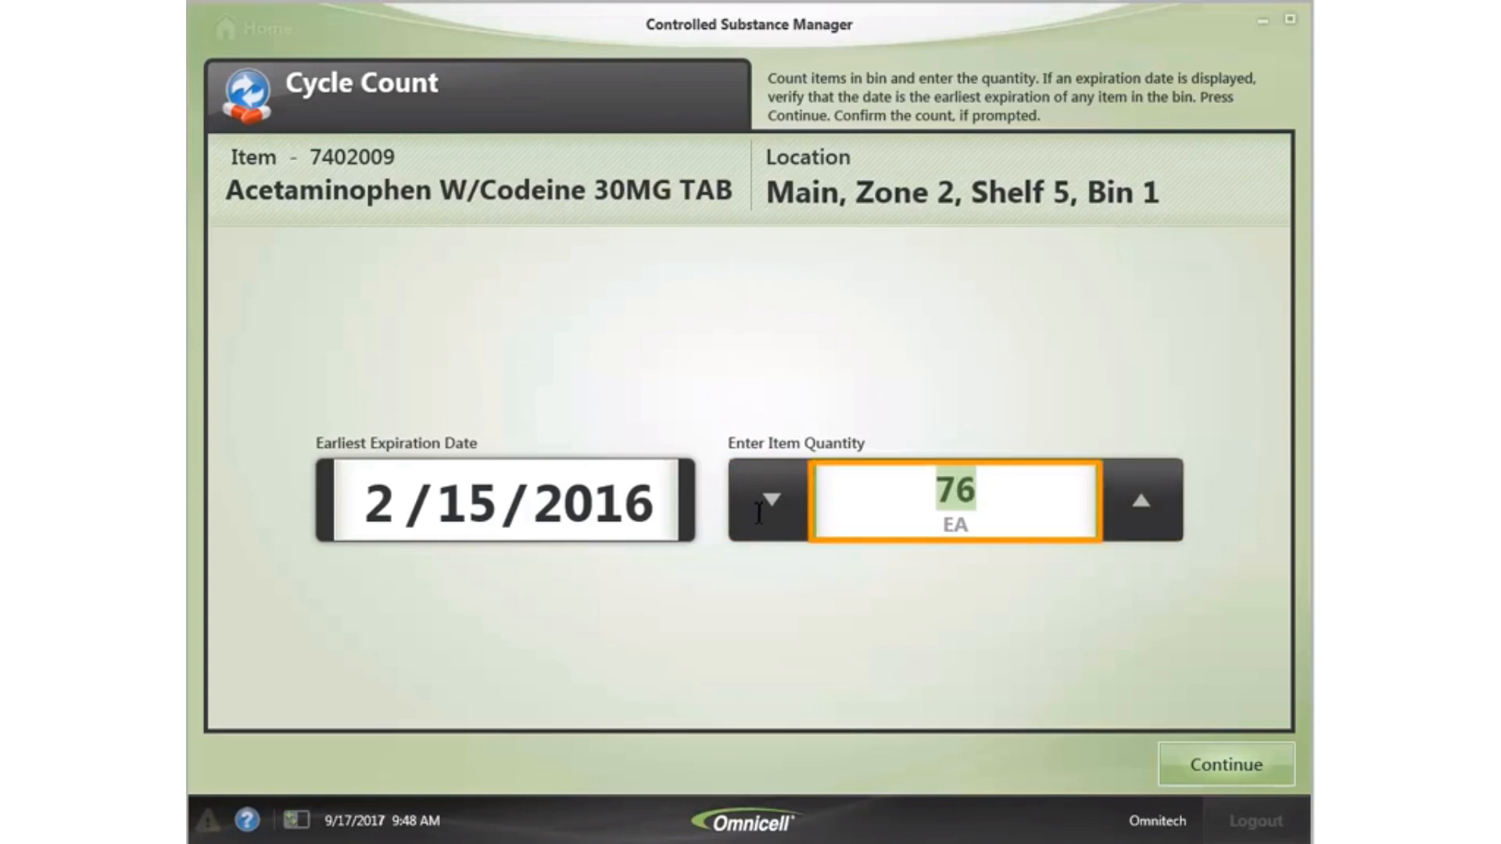
text(80)
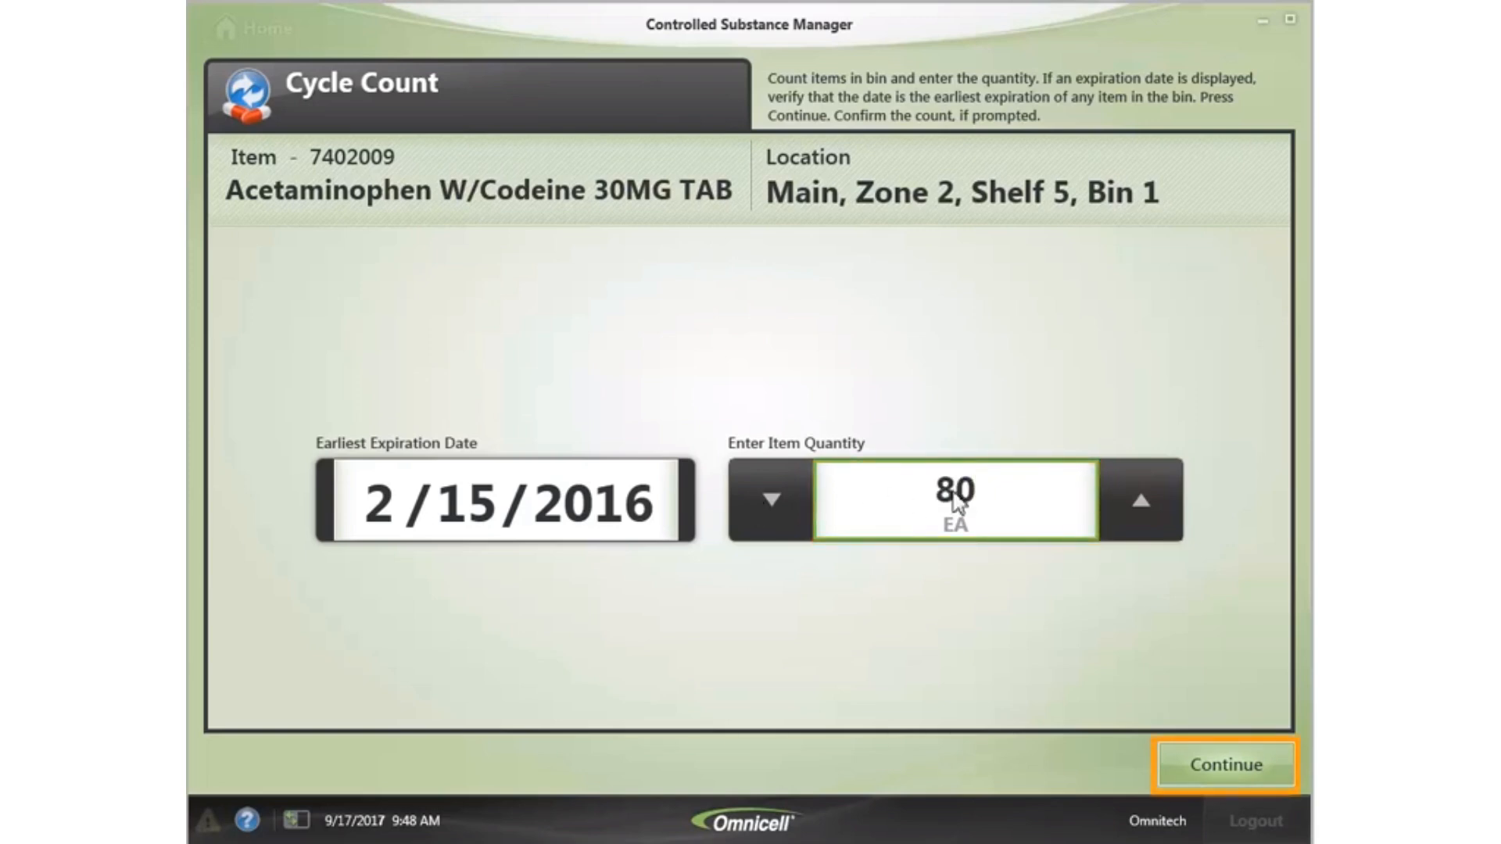
click(1250, 768)
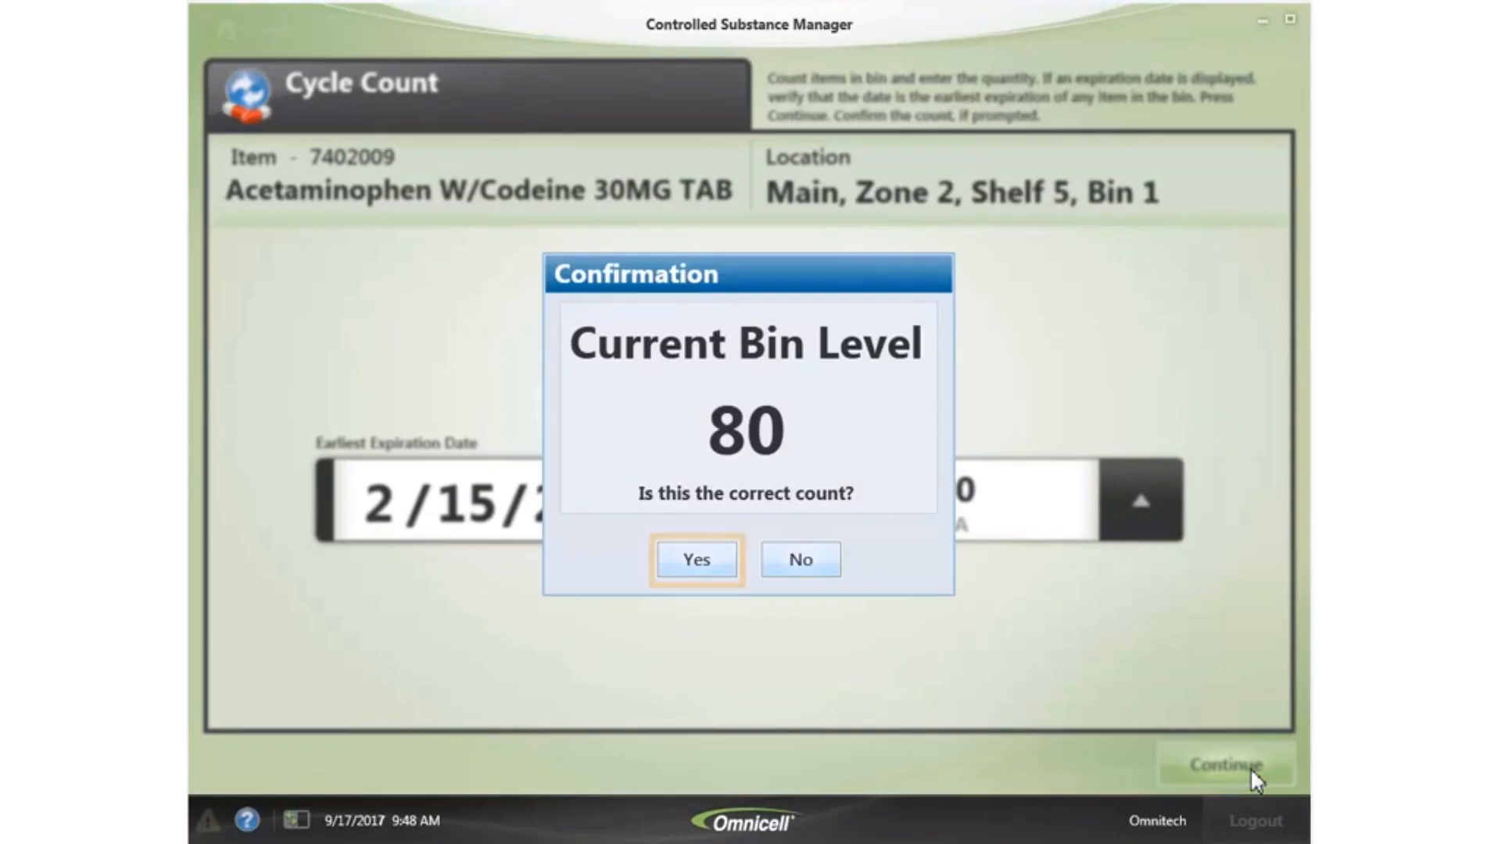
click(704, 562)
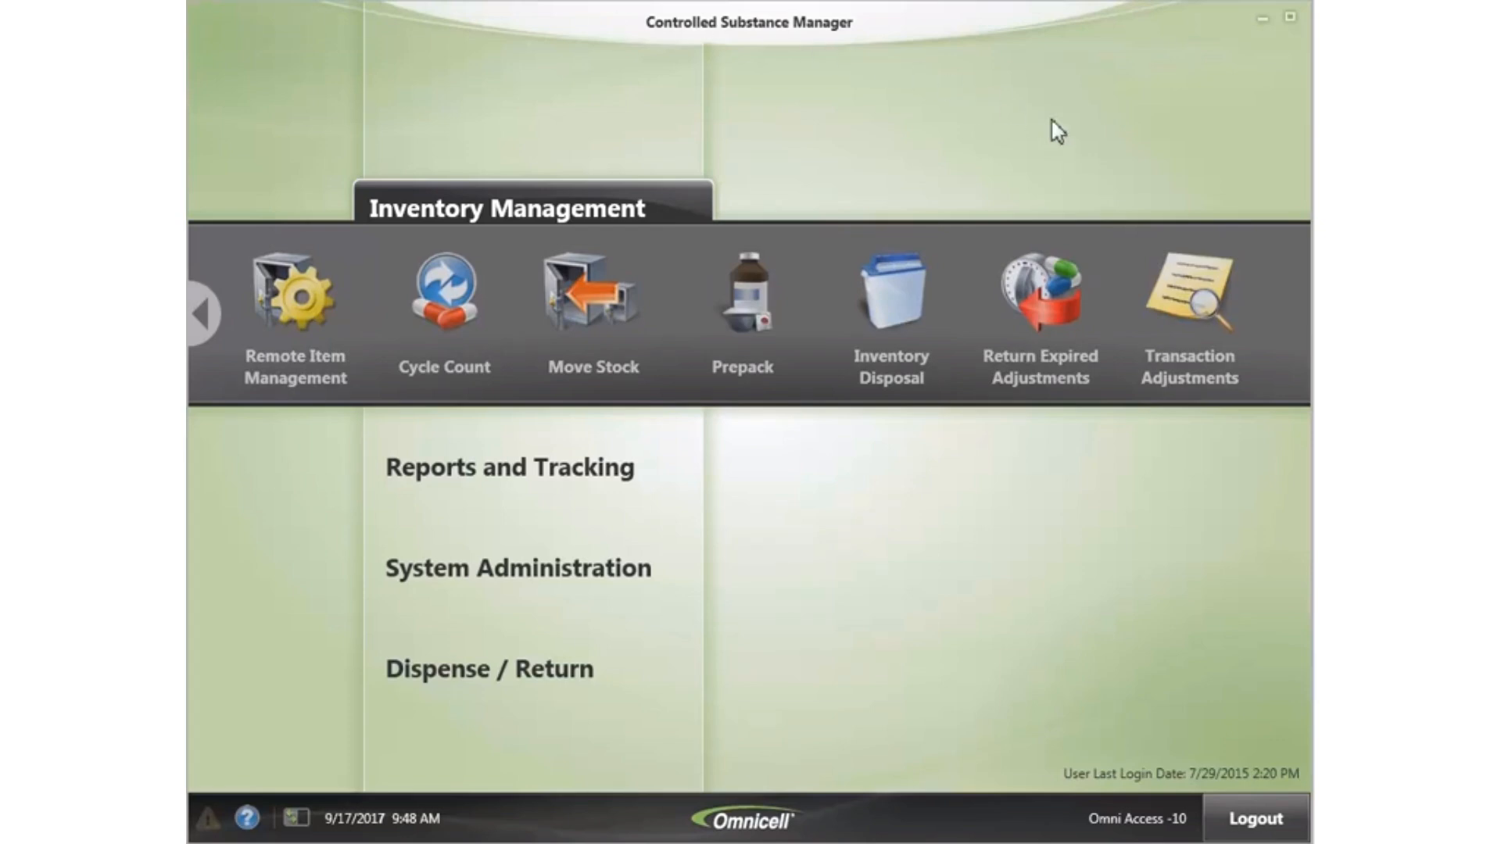
- Lower received Dronabinol 2.5MG CAP primary inventory from 50 to 49 with reason 'Only 49 in Box'
click(1185, 296)
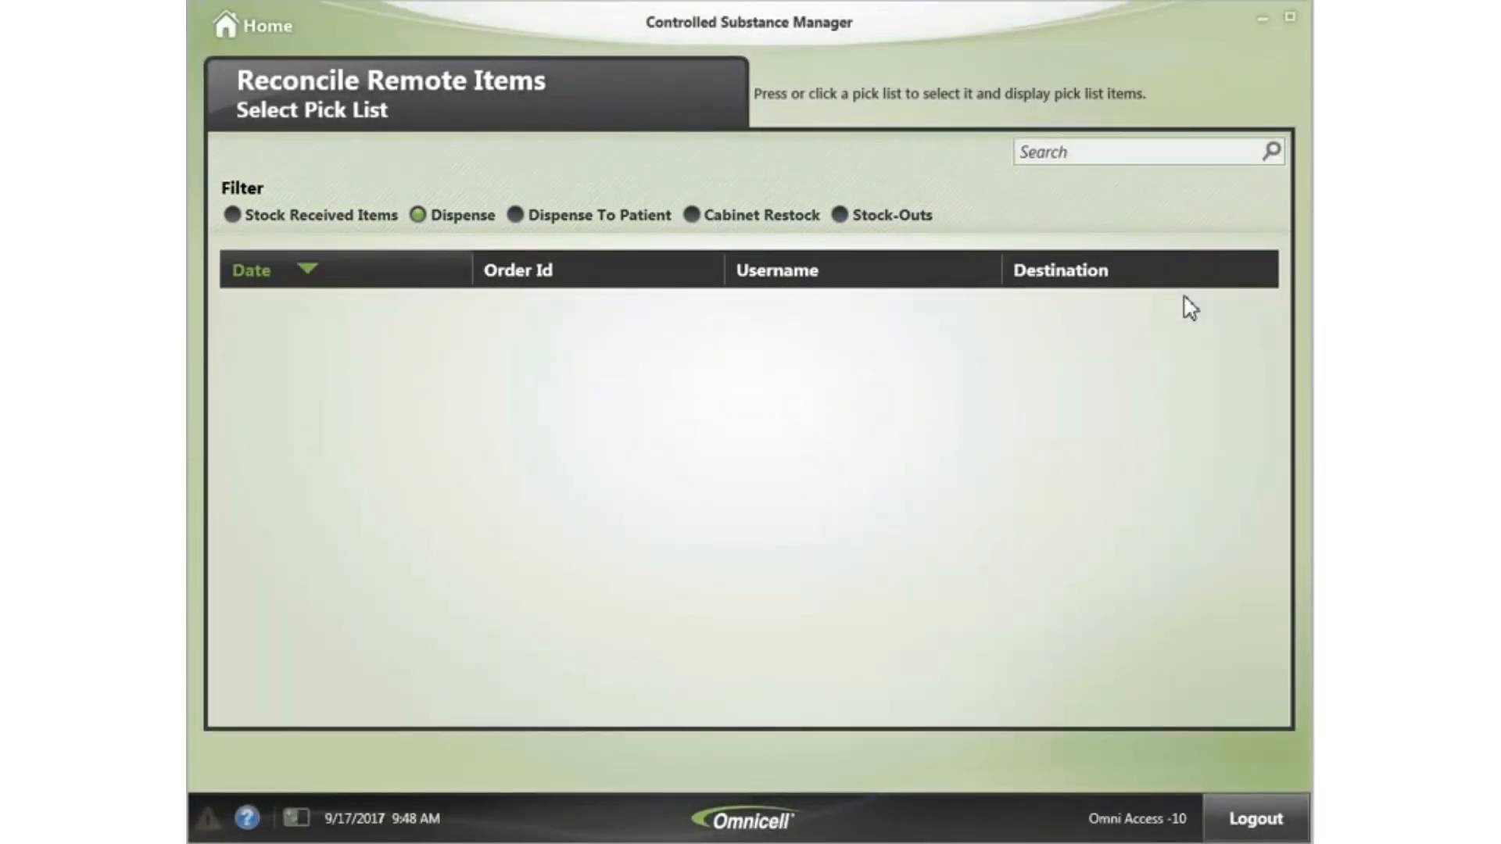
click(234, 216)
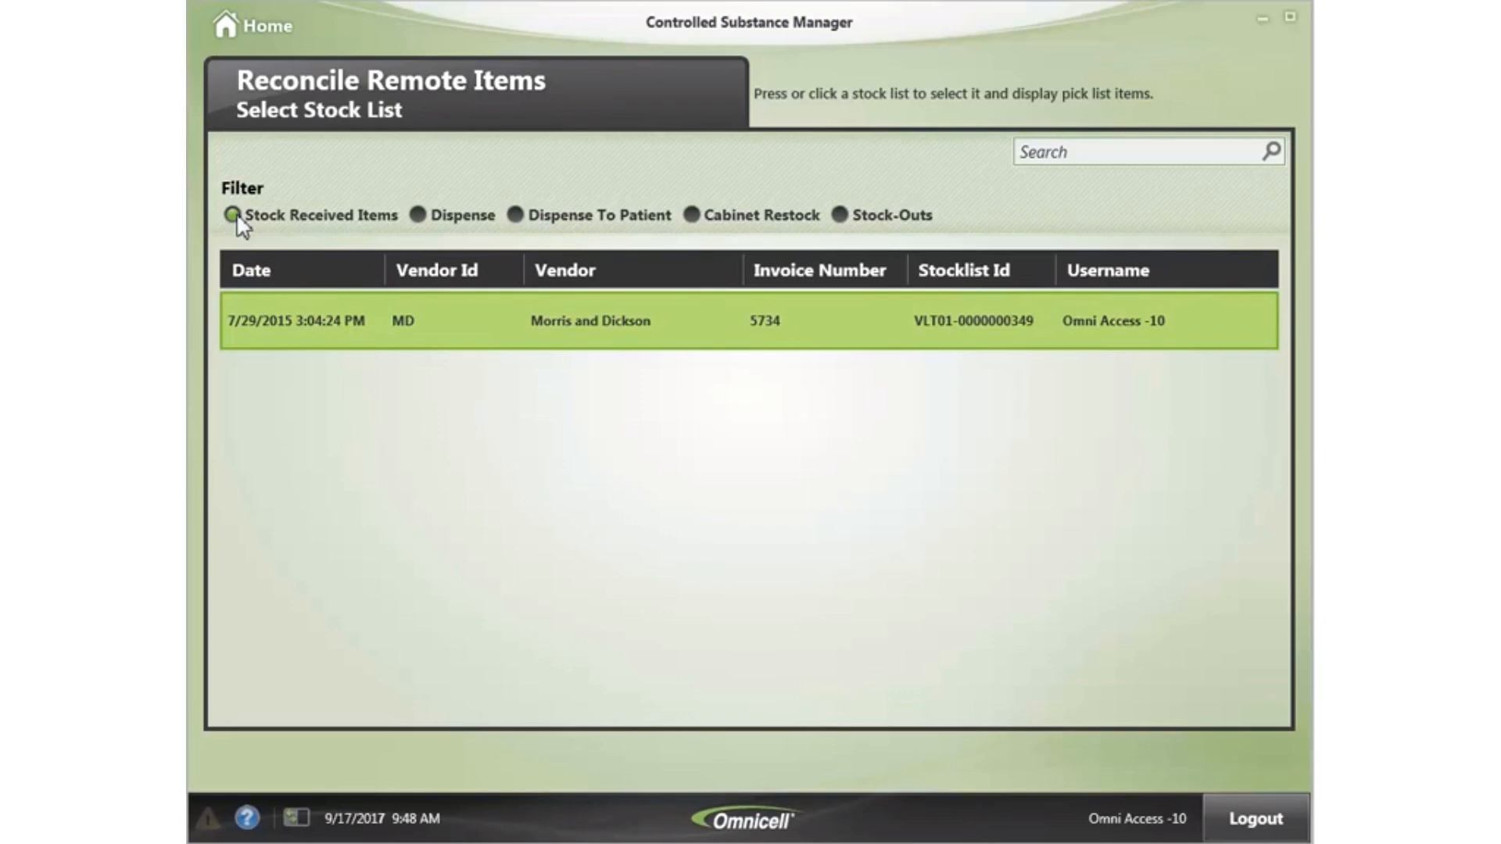
click(702, 338)
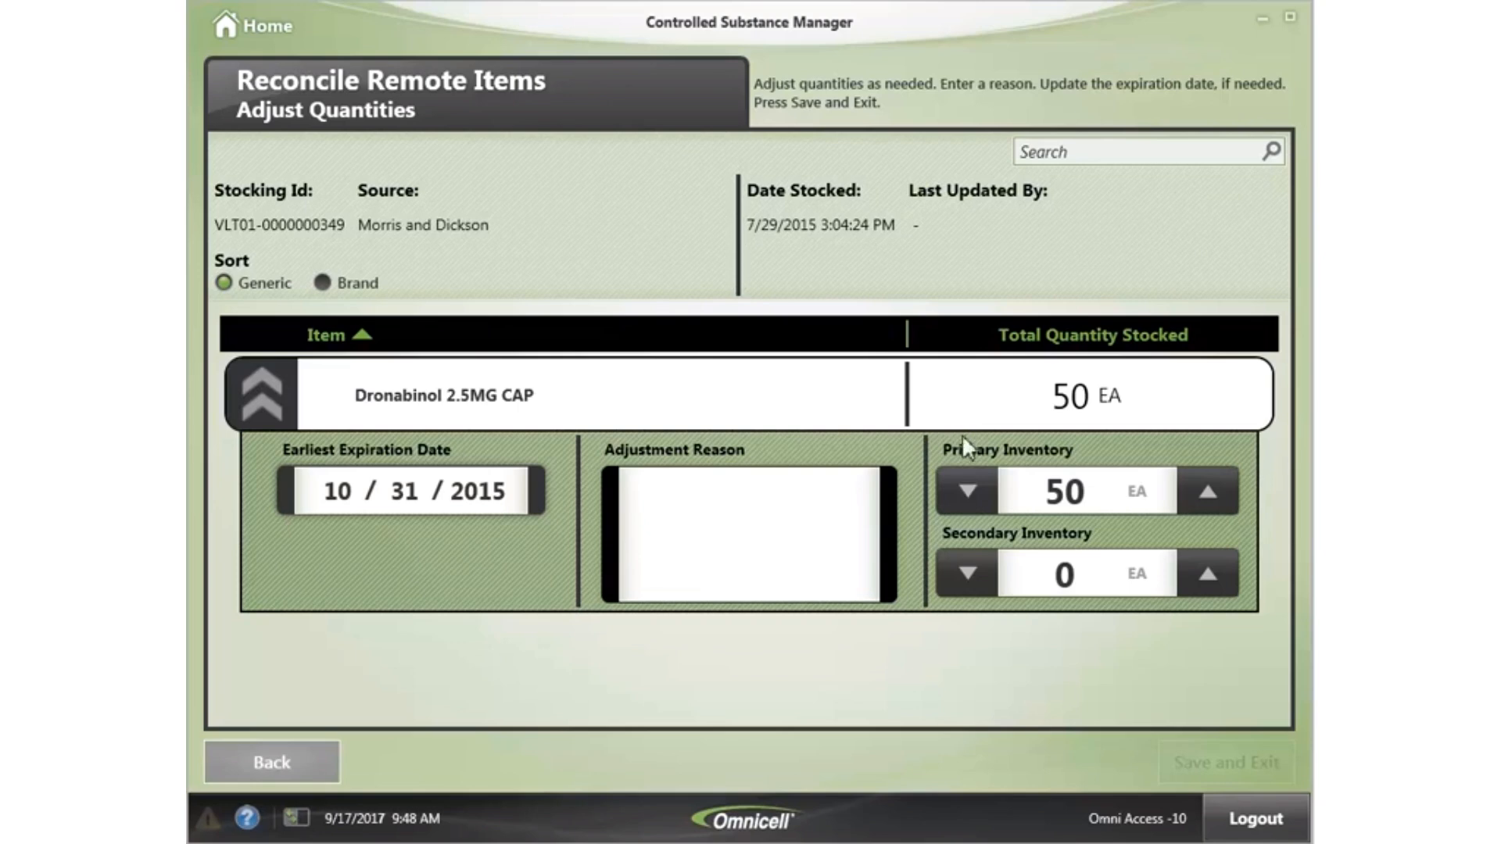
click(969, 490)
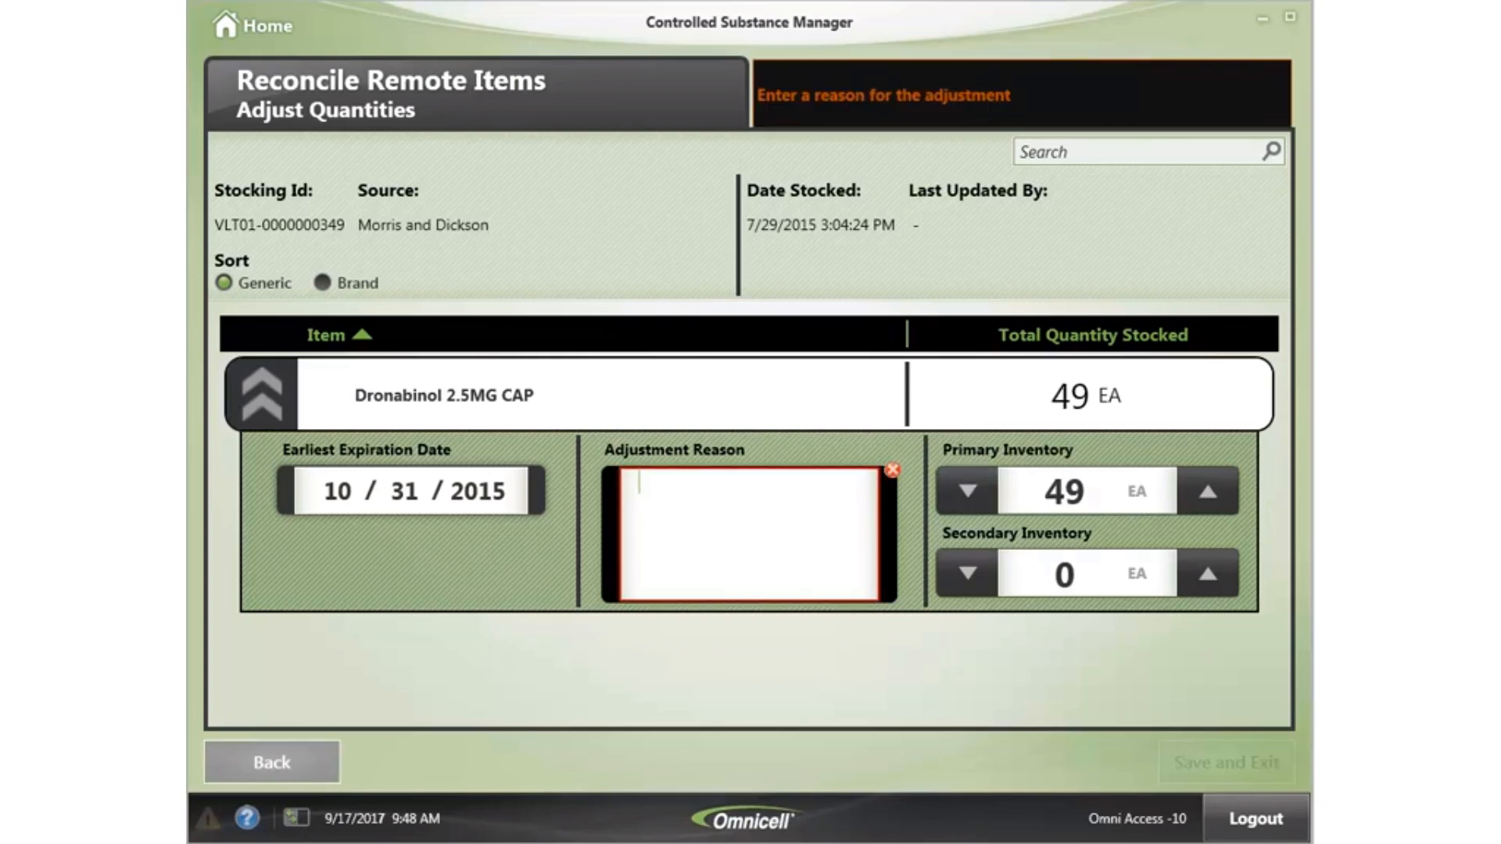
text(Only 49 in Box)
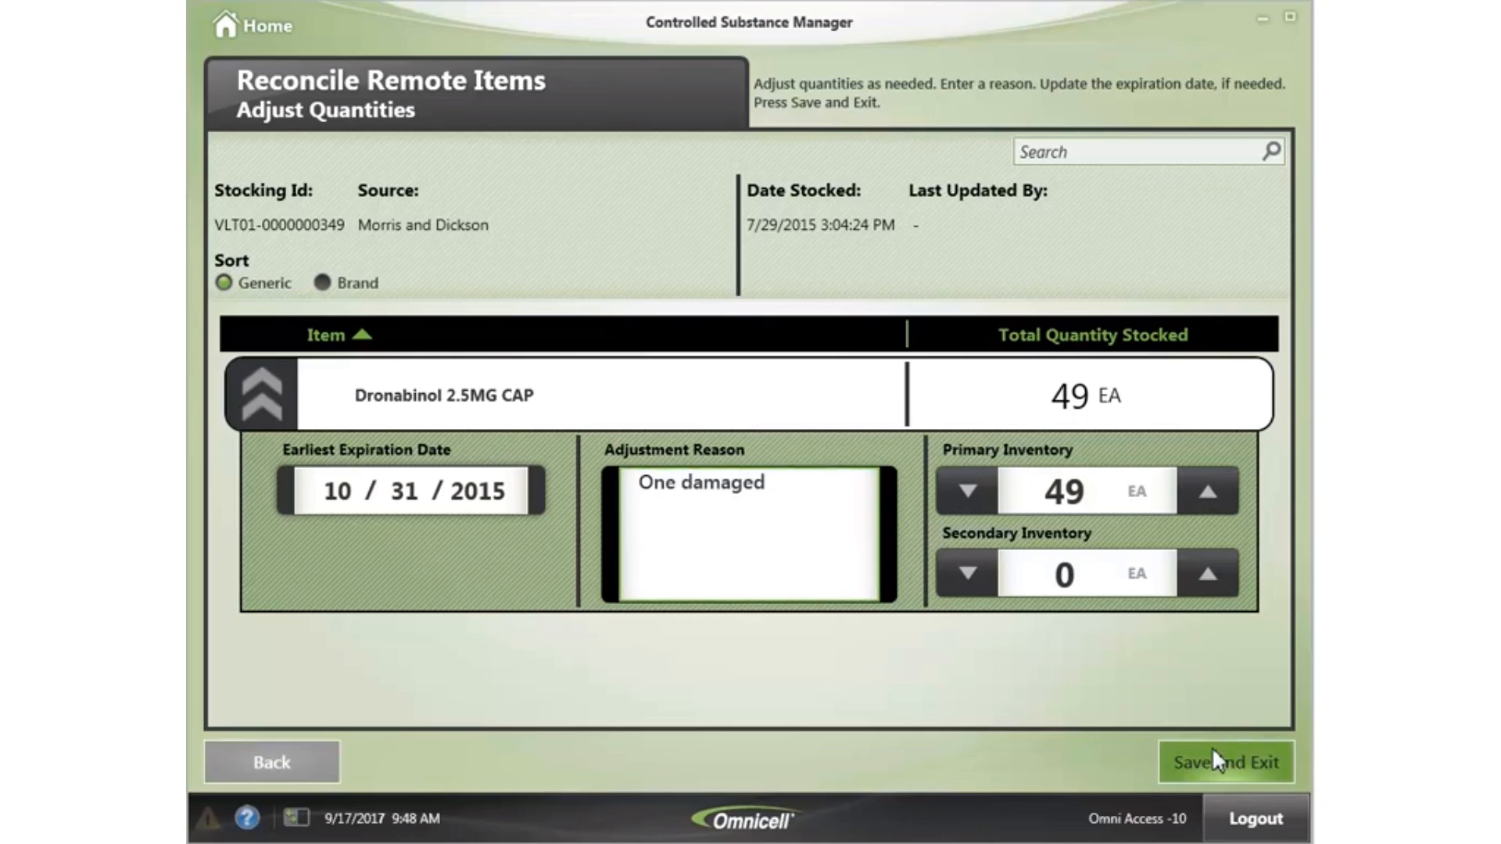
click(257, 24)
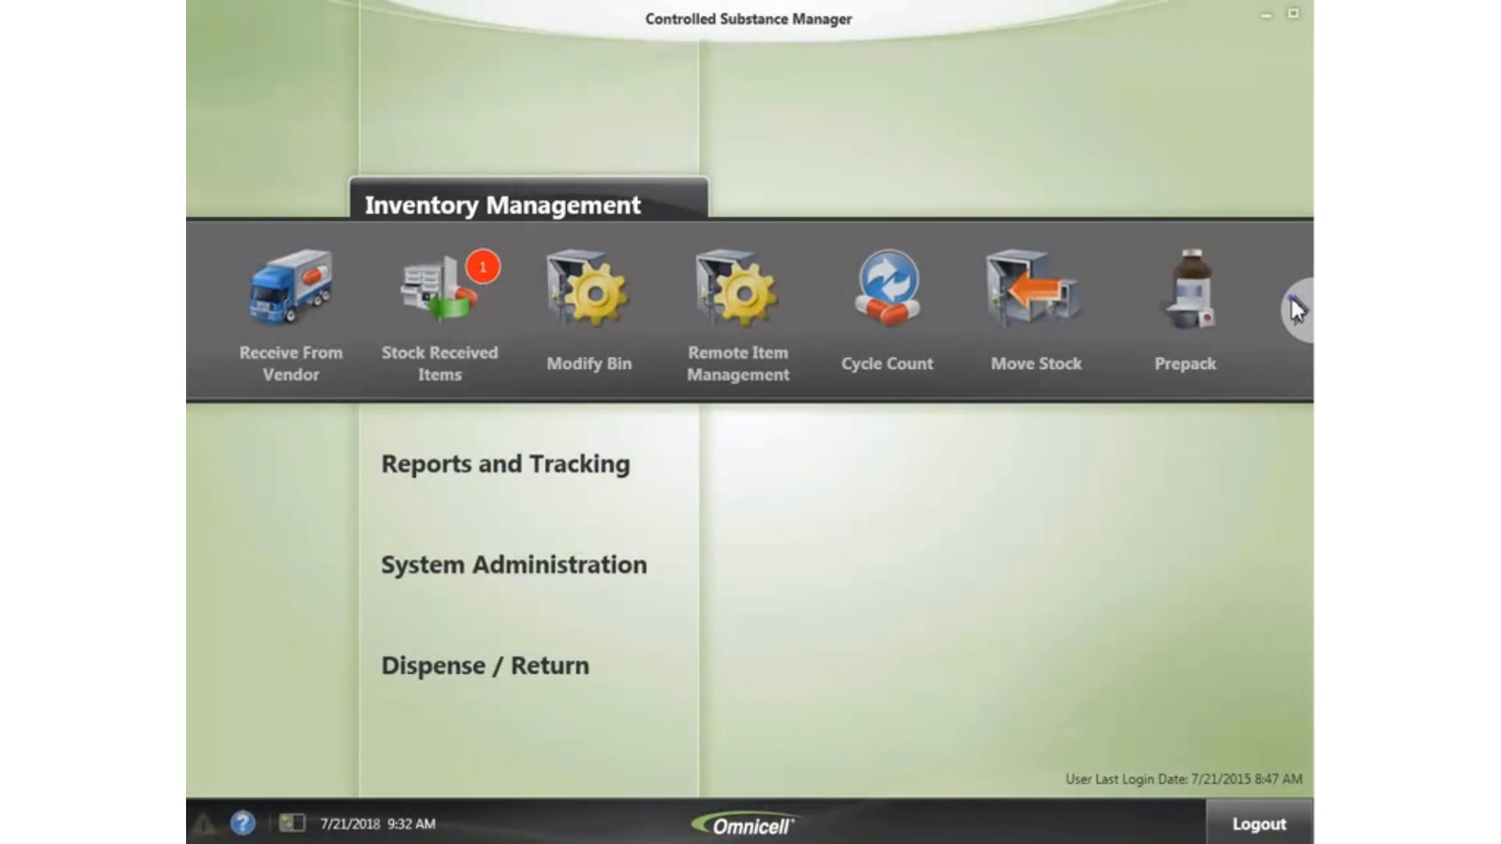
- Open Inventory Disposal from the next page of Inventory Management functions
click(1297, 310)
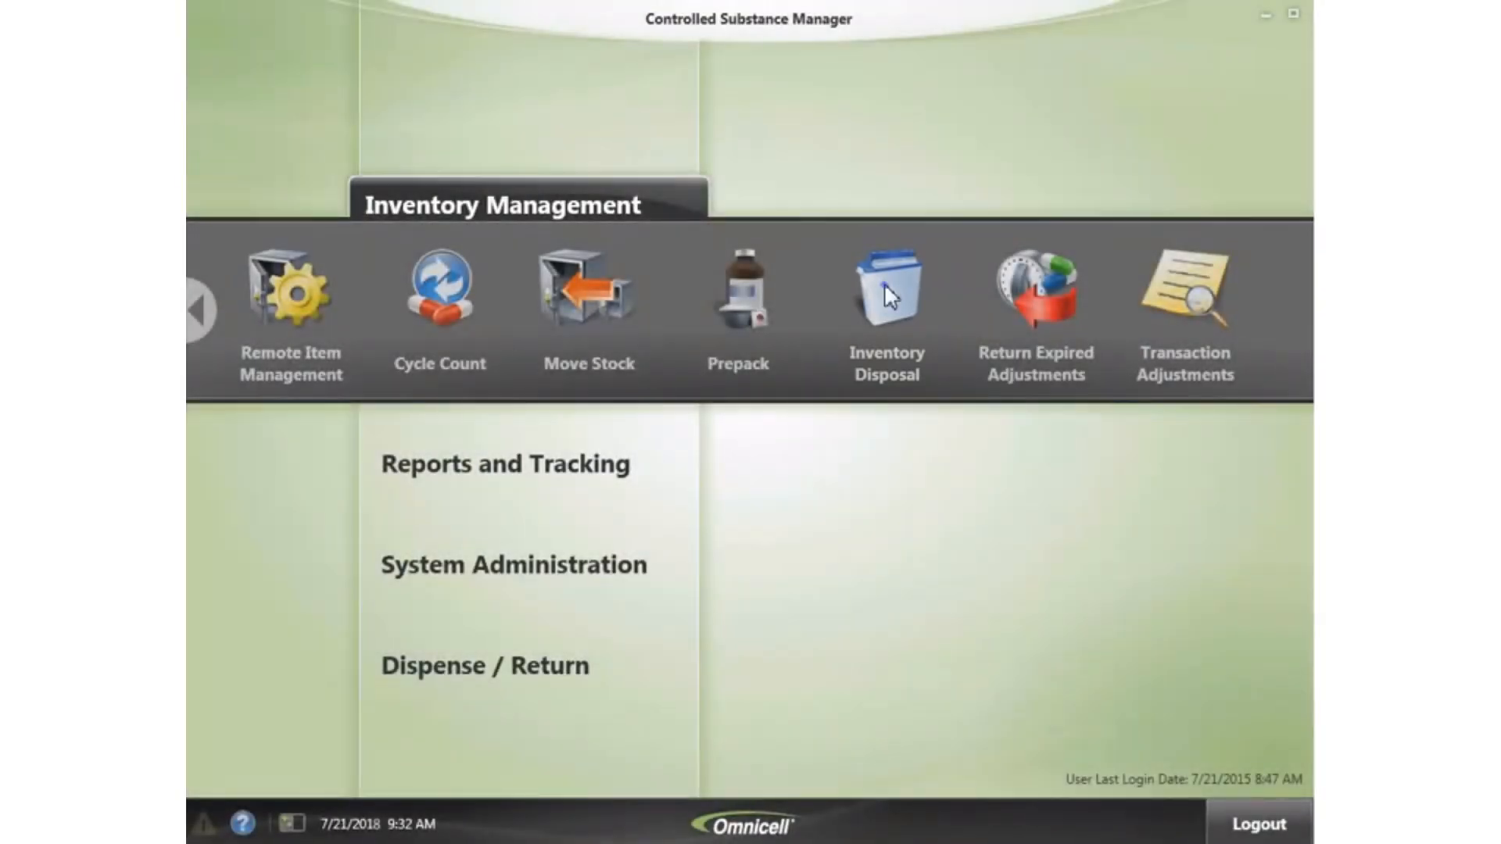
click(886, 301)
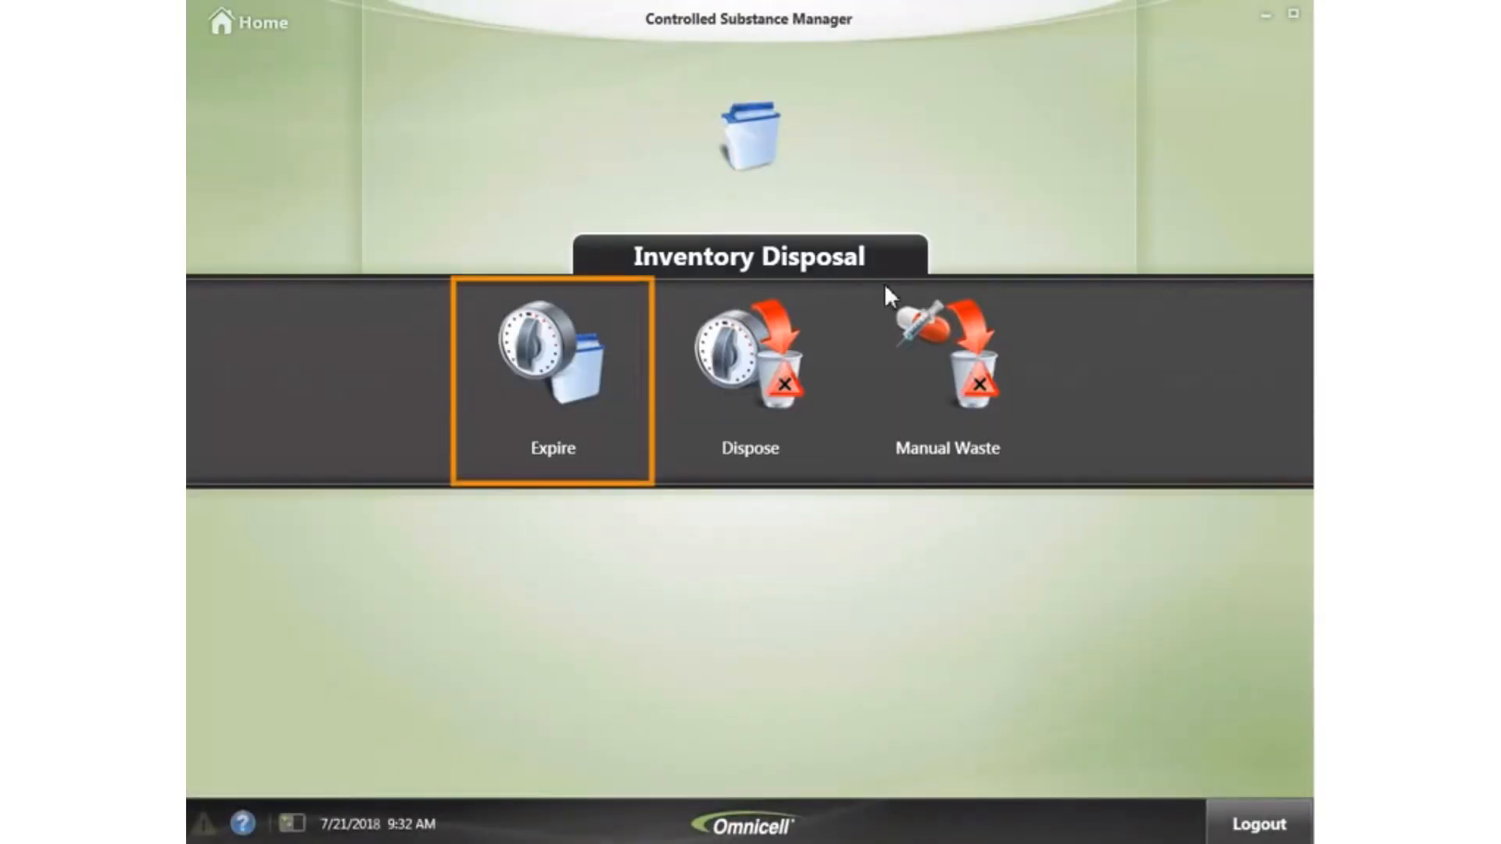
- Start an Expire run for items dated today, 7/21/2018, and move to the first bin
click(566, 392)
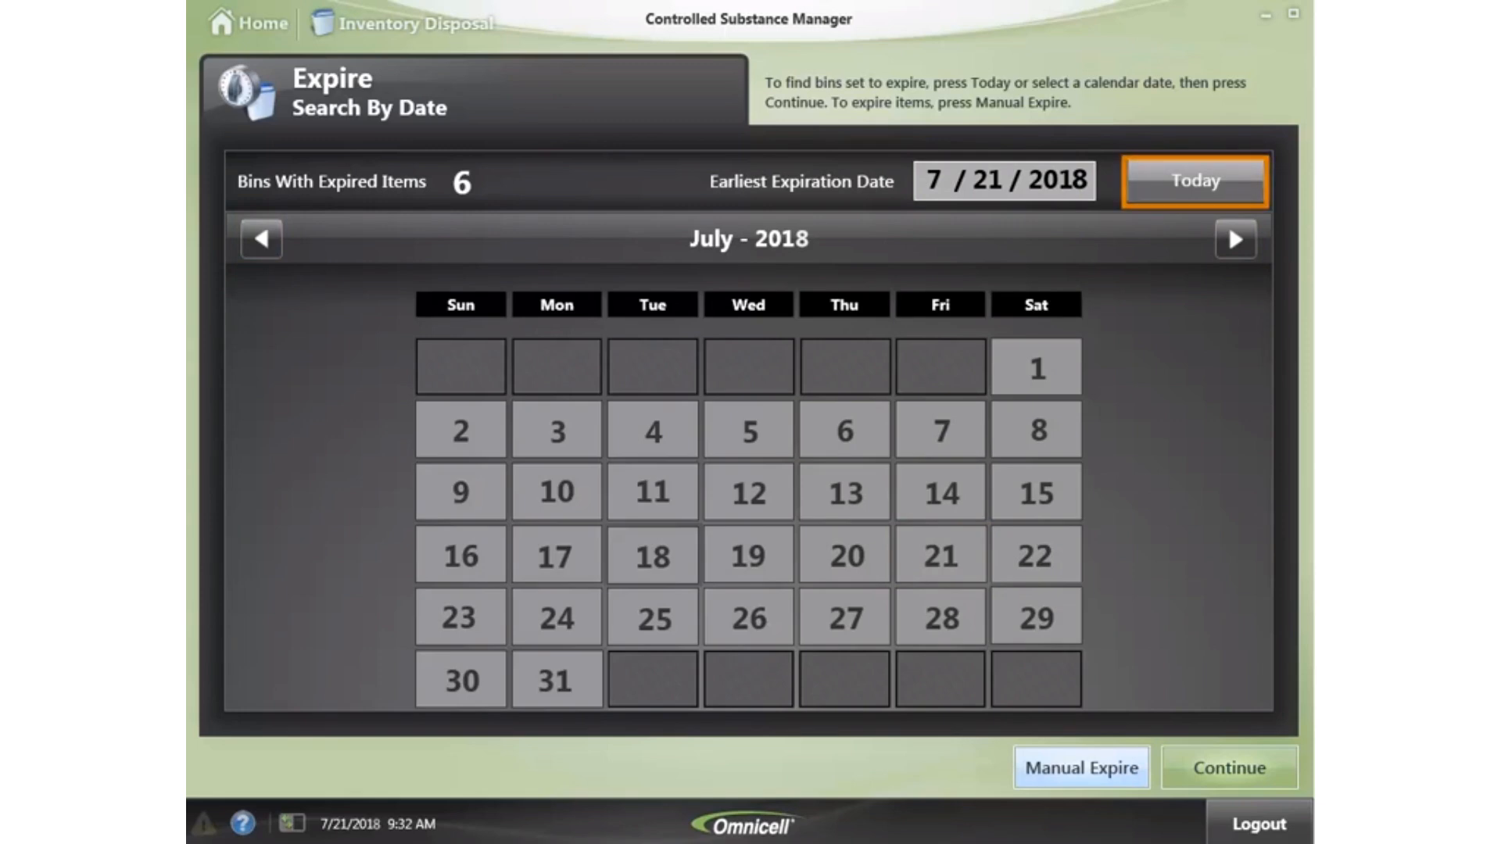
click(1239, 185)
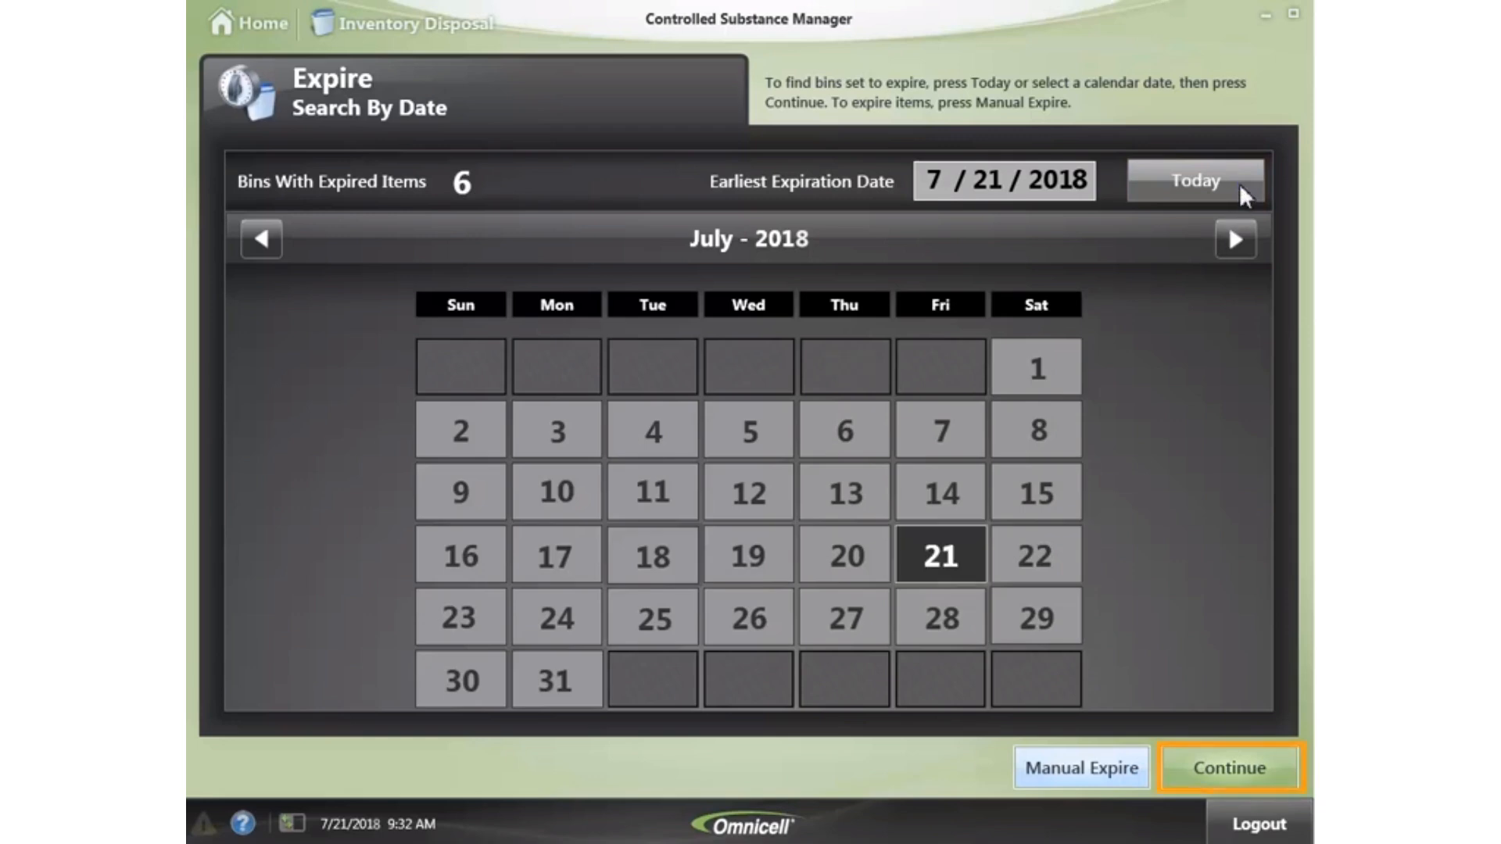
click(1237, 767)
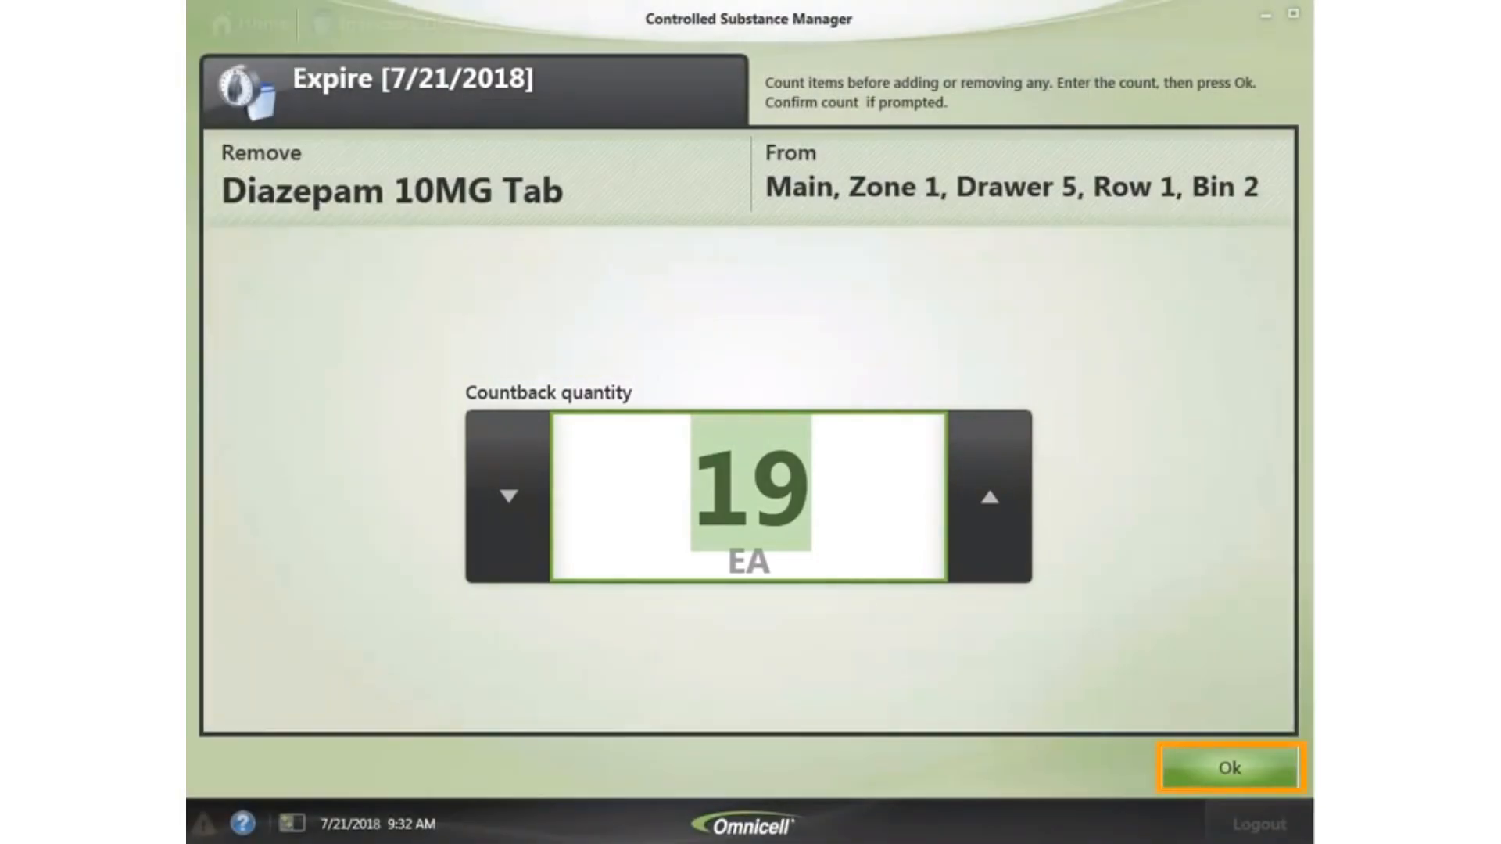
- Expire 1 Diazepam 10MG Tab at countback 19, then accept the 473 ML Tussionex countback and edit its expiry date
click(1237, 767)
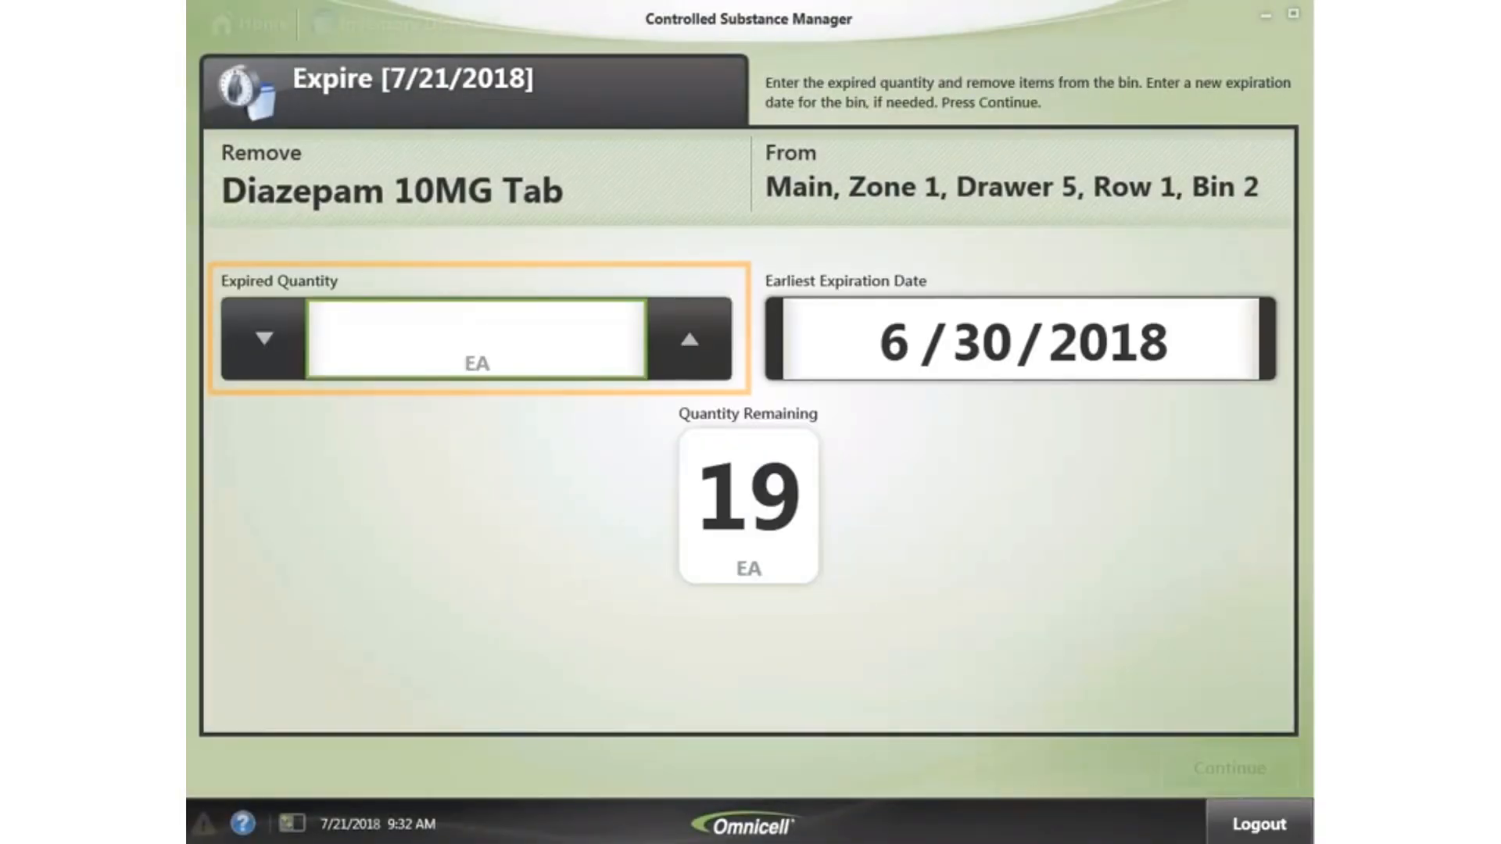
text(1)
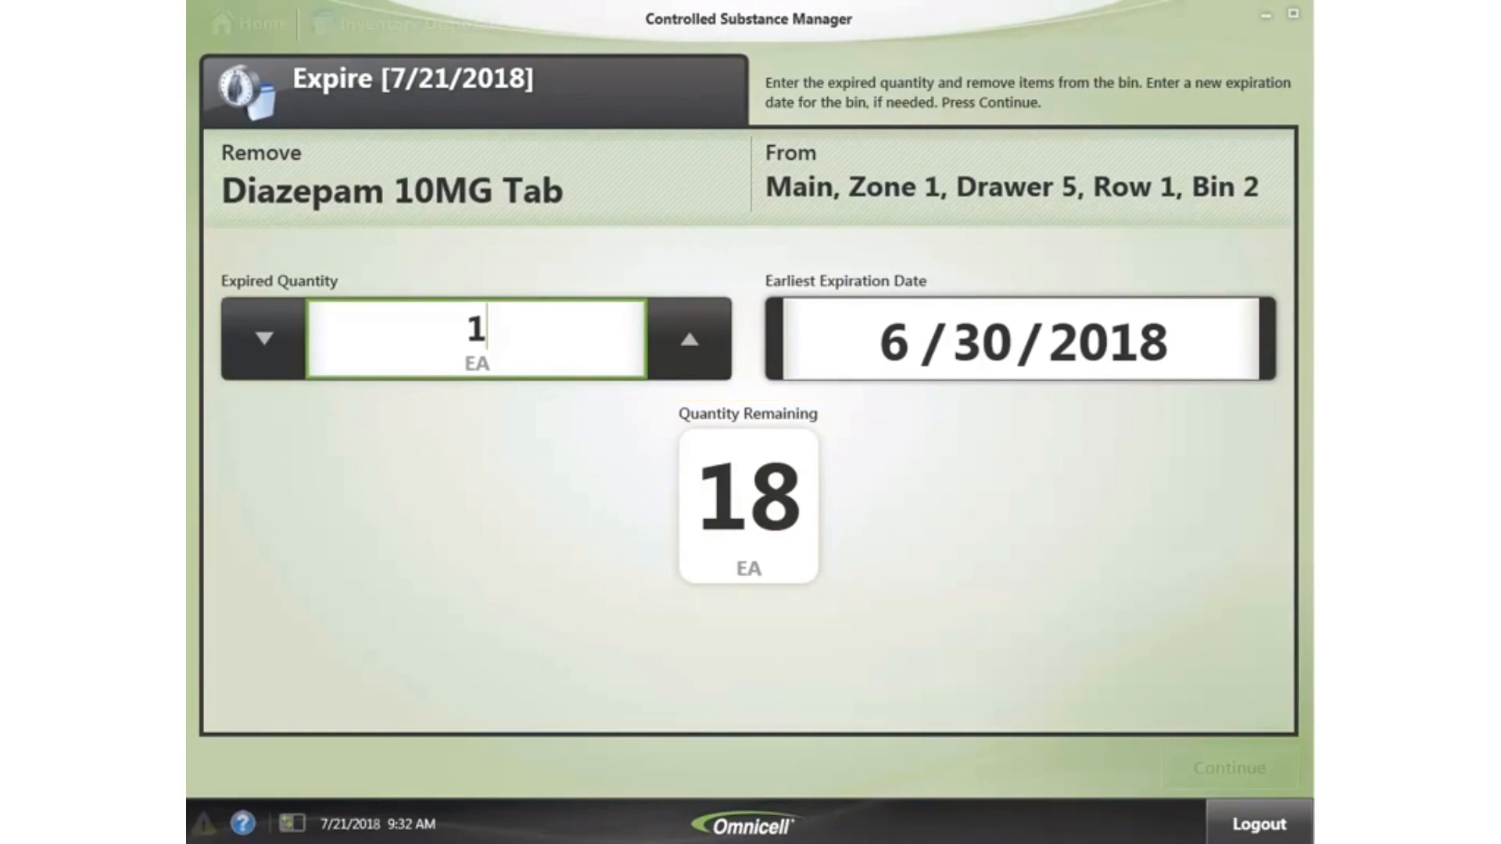
key(Return)
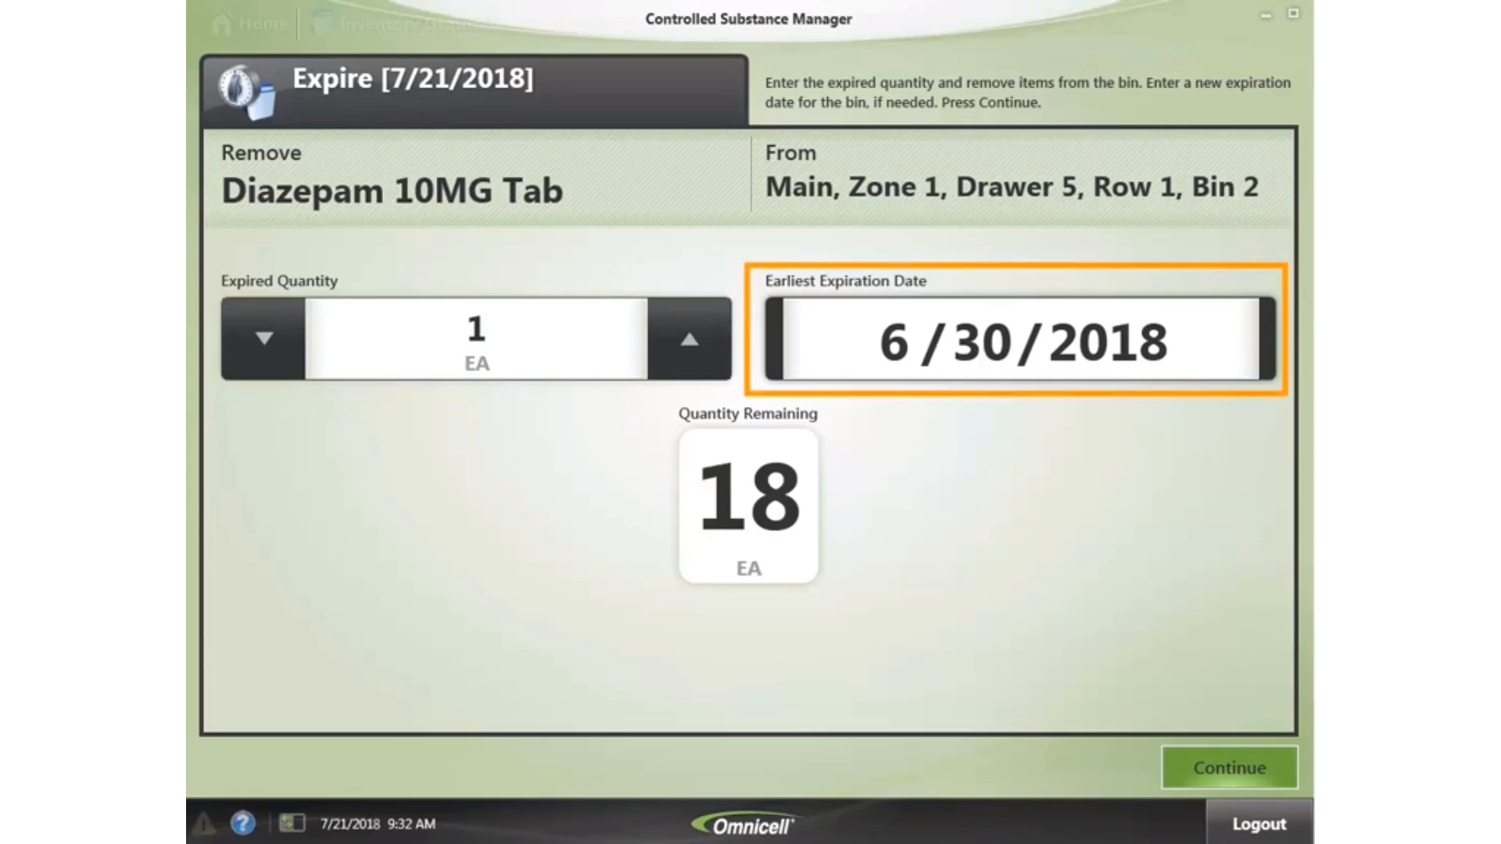
click(1020, 338)
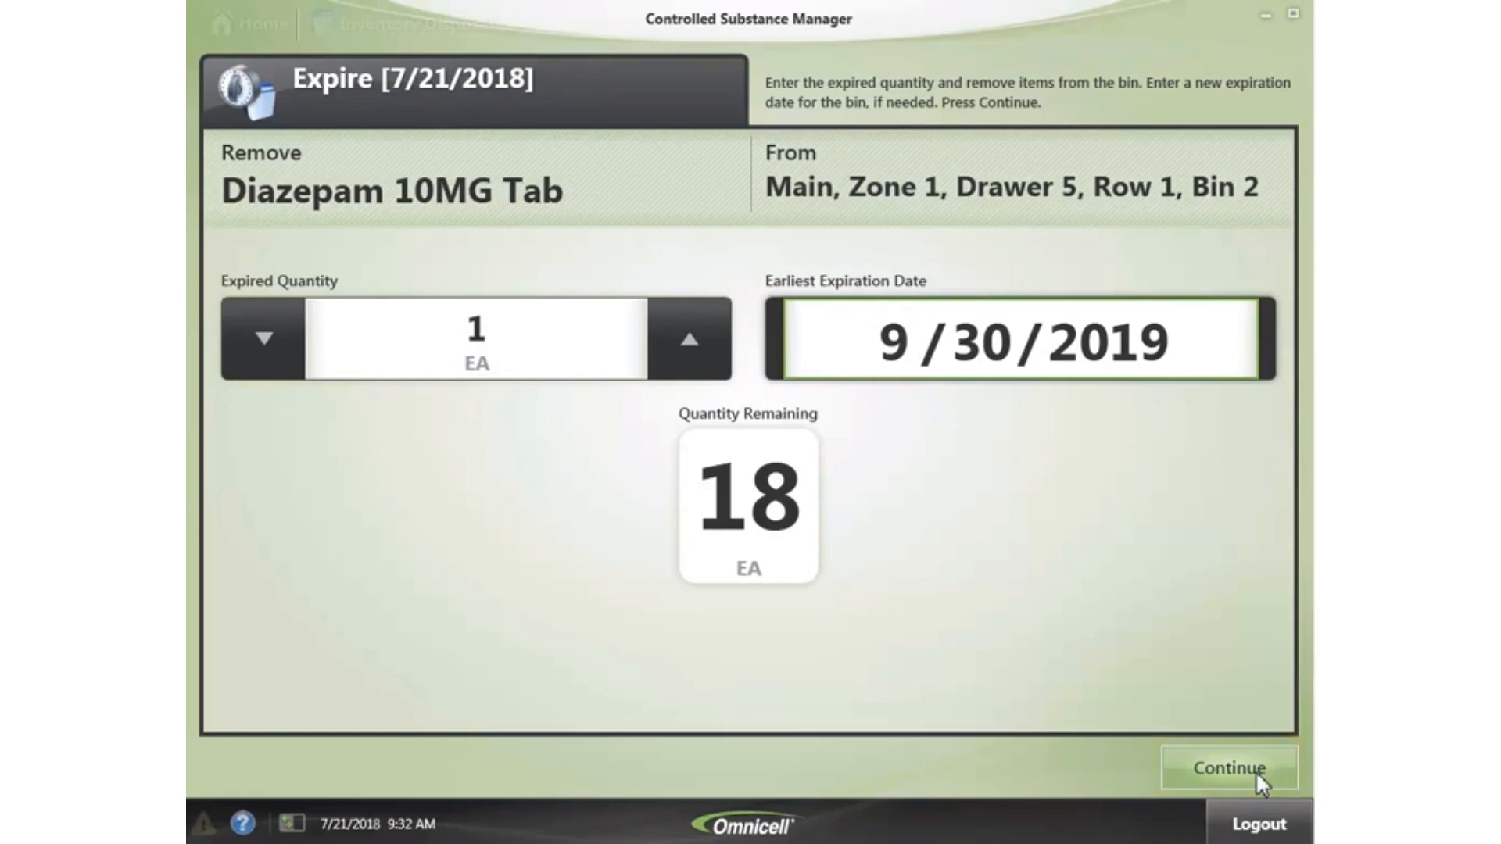
click(1256, 771)
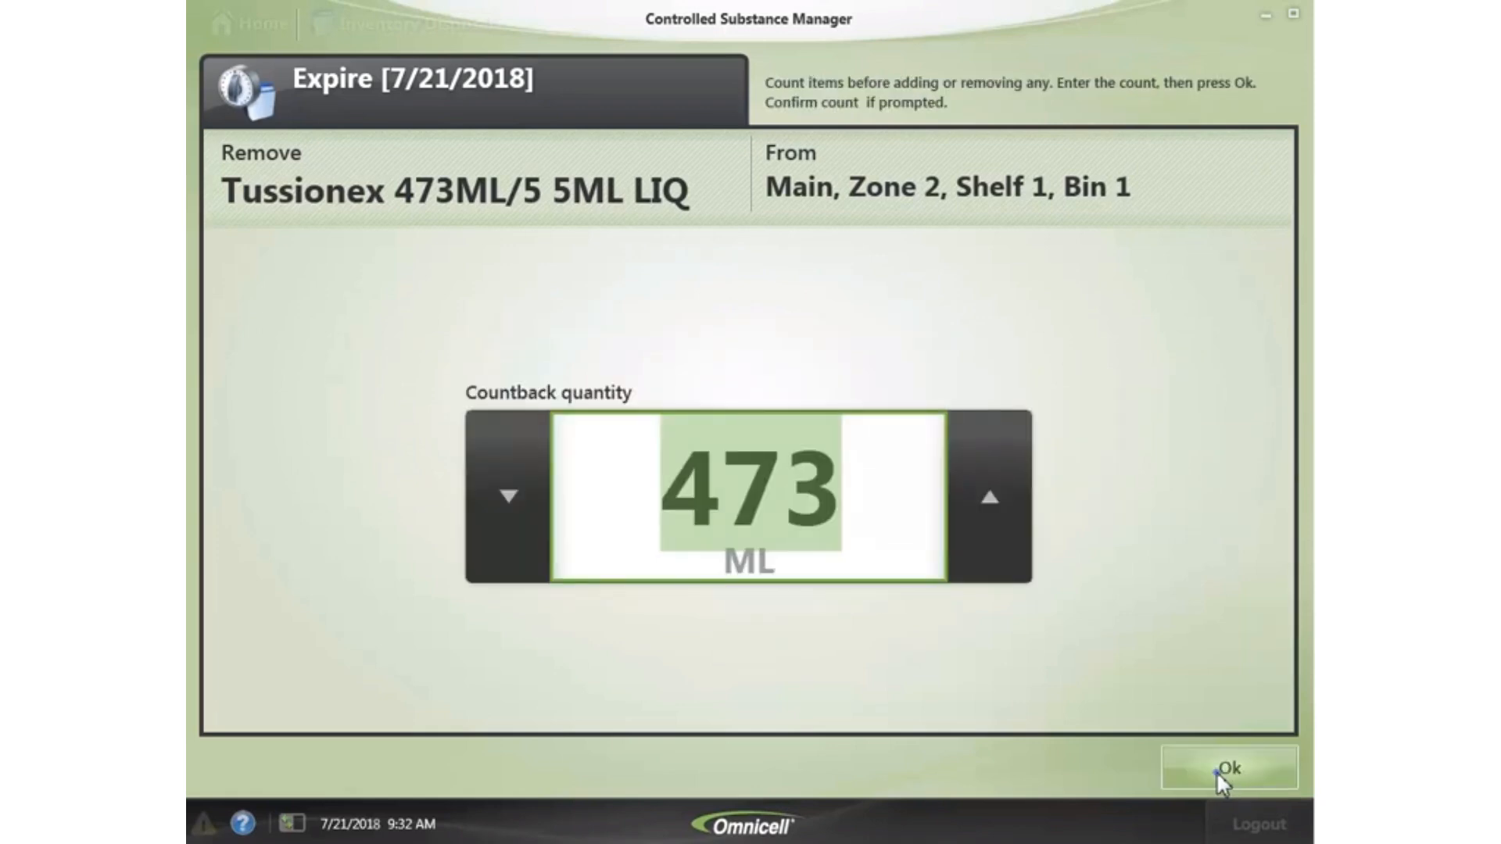
click(1229, 774)
click(894, 345)
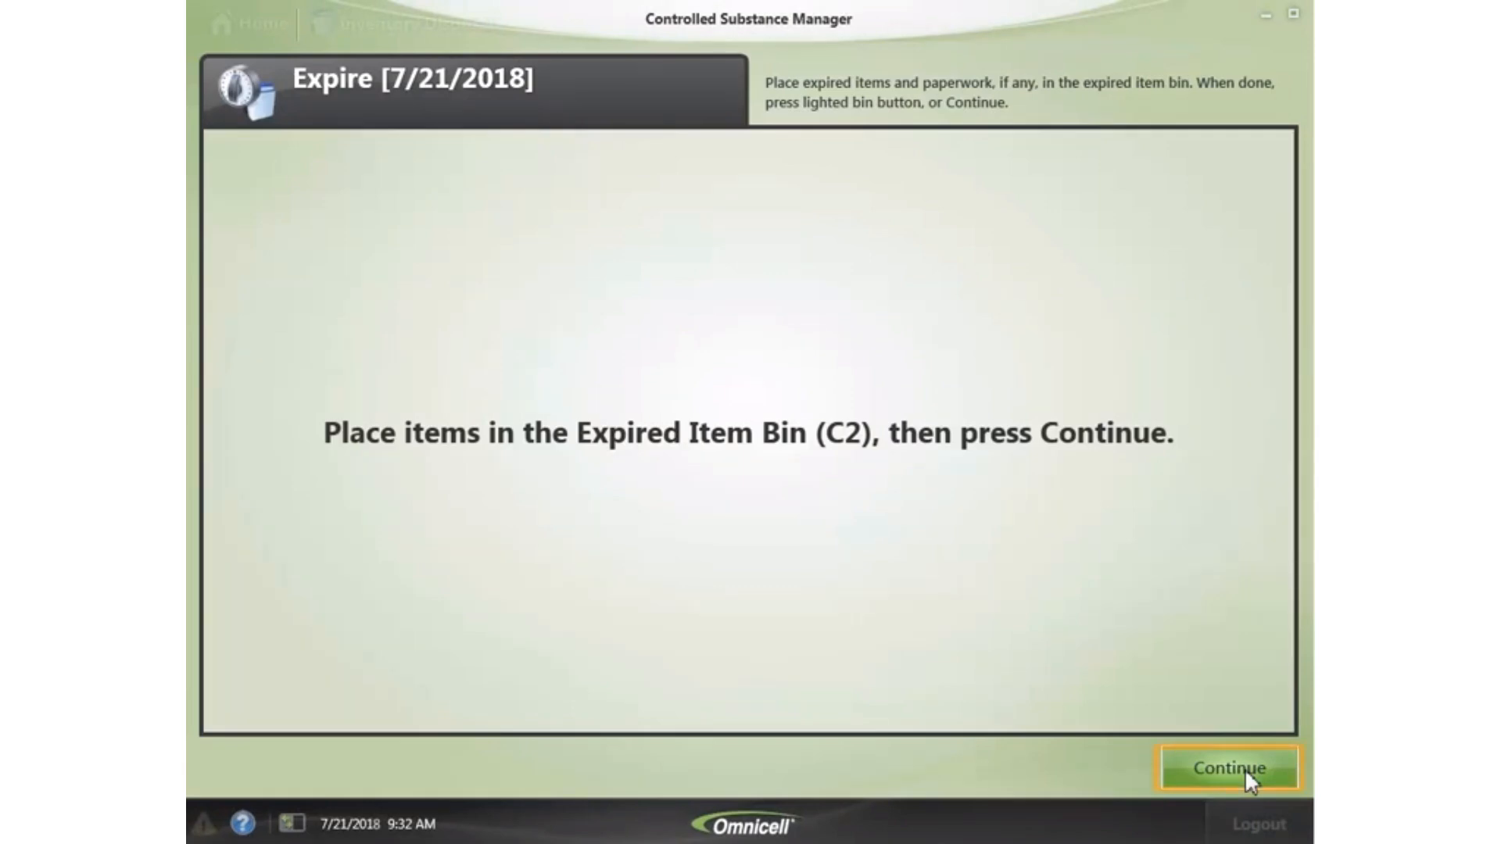
- Confirm the expired items are placed in Expired Item Bins C2 and C3-C5
click(1248, 774)
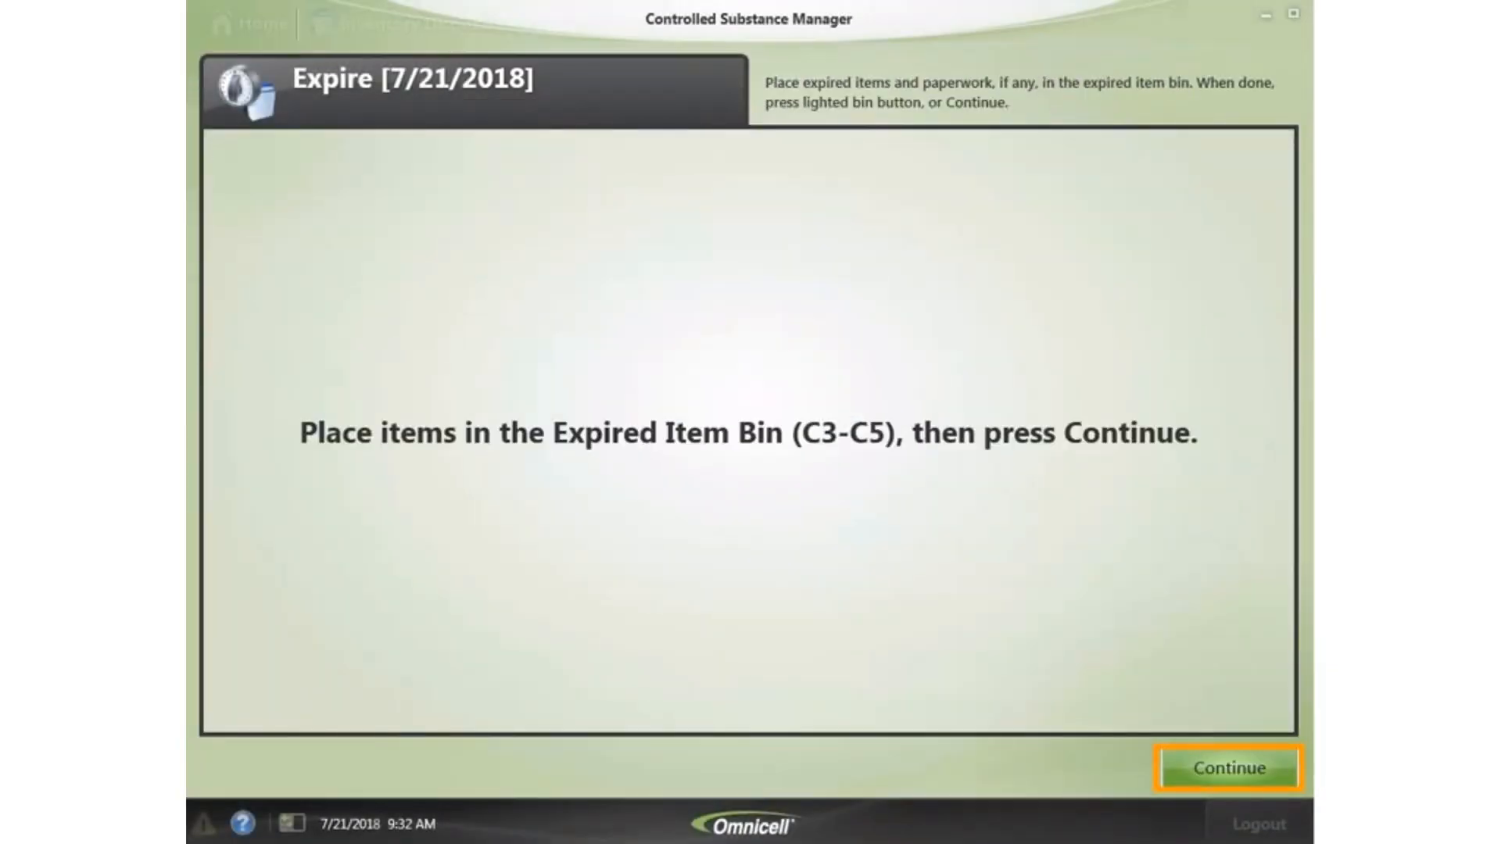
click(1246, 776)
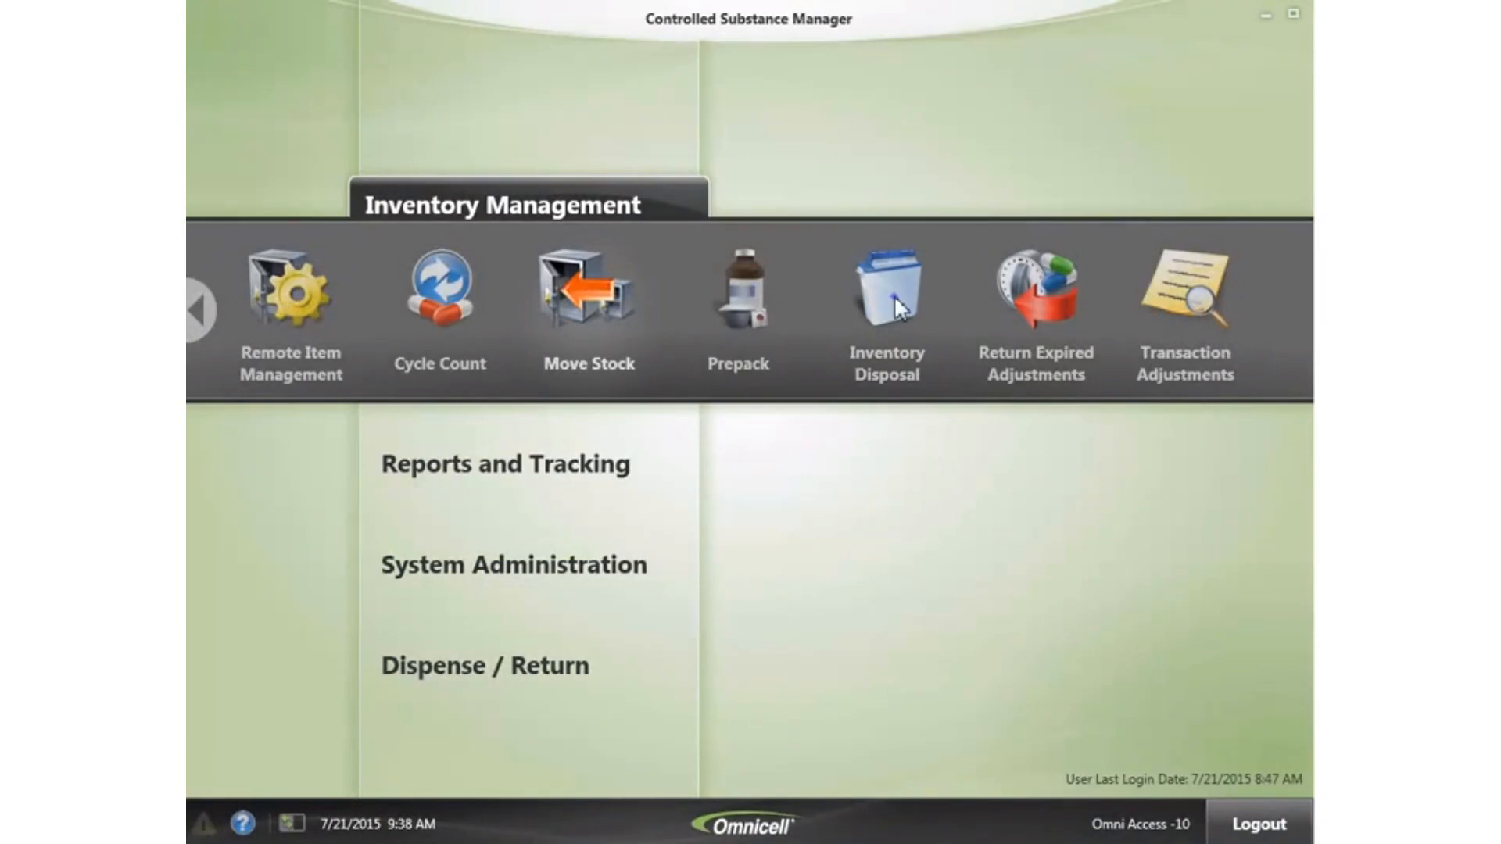
- Dispose of Expired Item Bin C2 and confirm it has been emptied
click(894, 294)
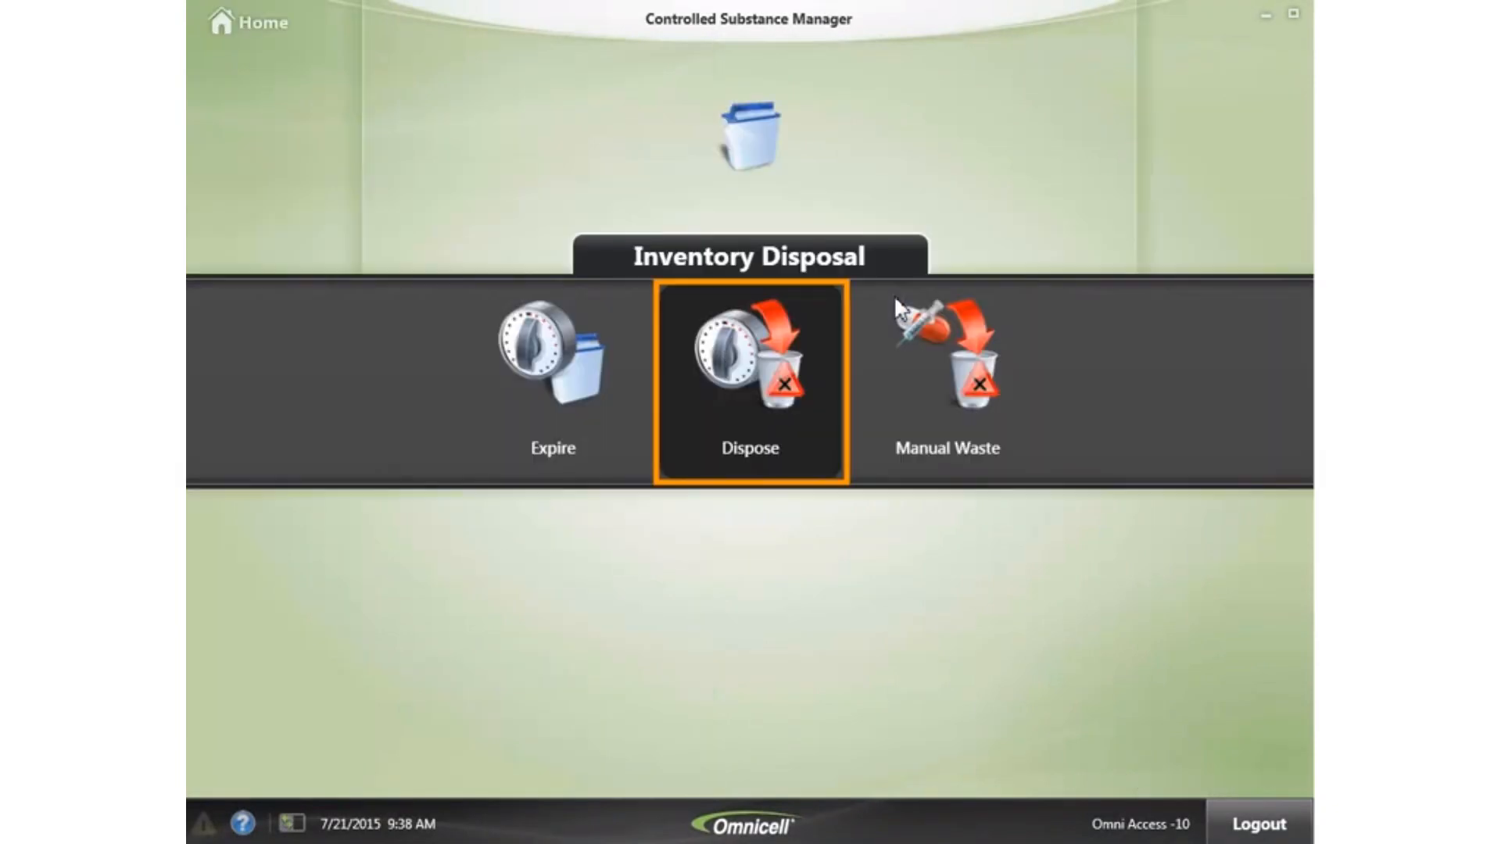
click(727, 364)
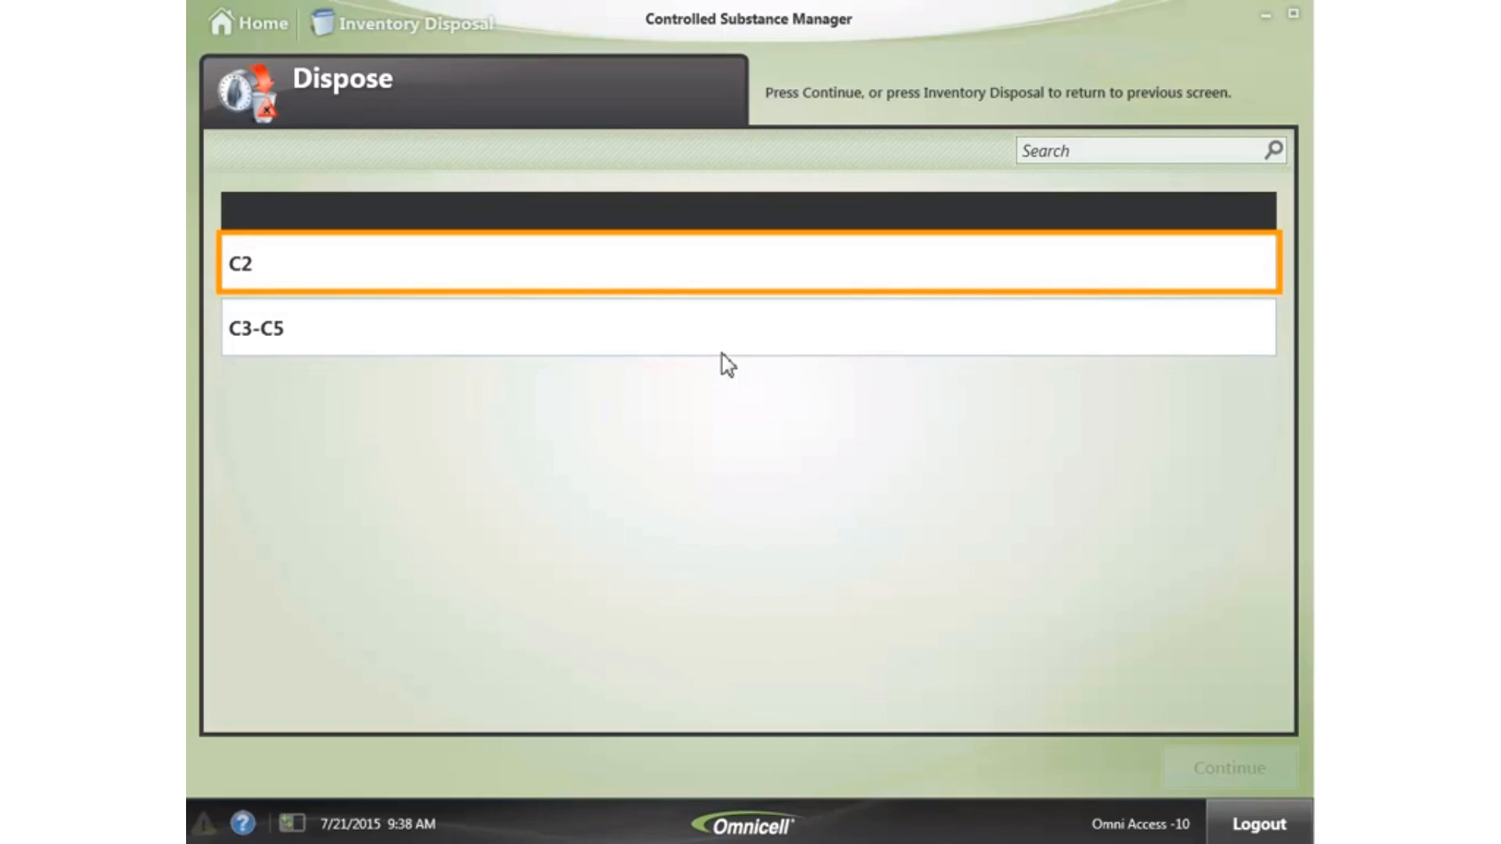
click(335, 268)
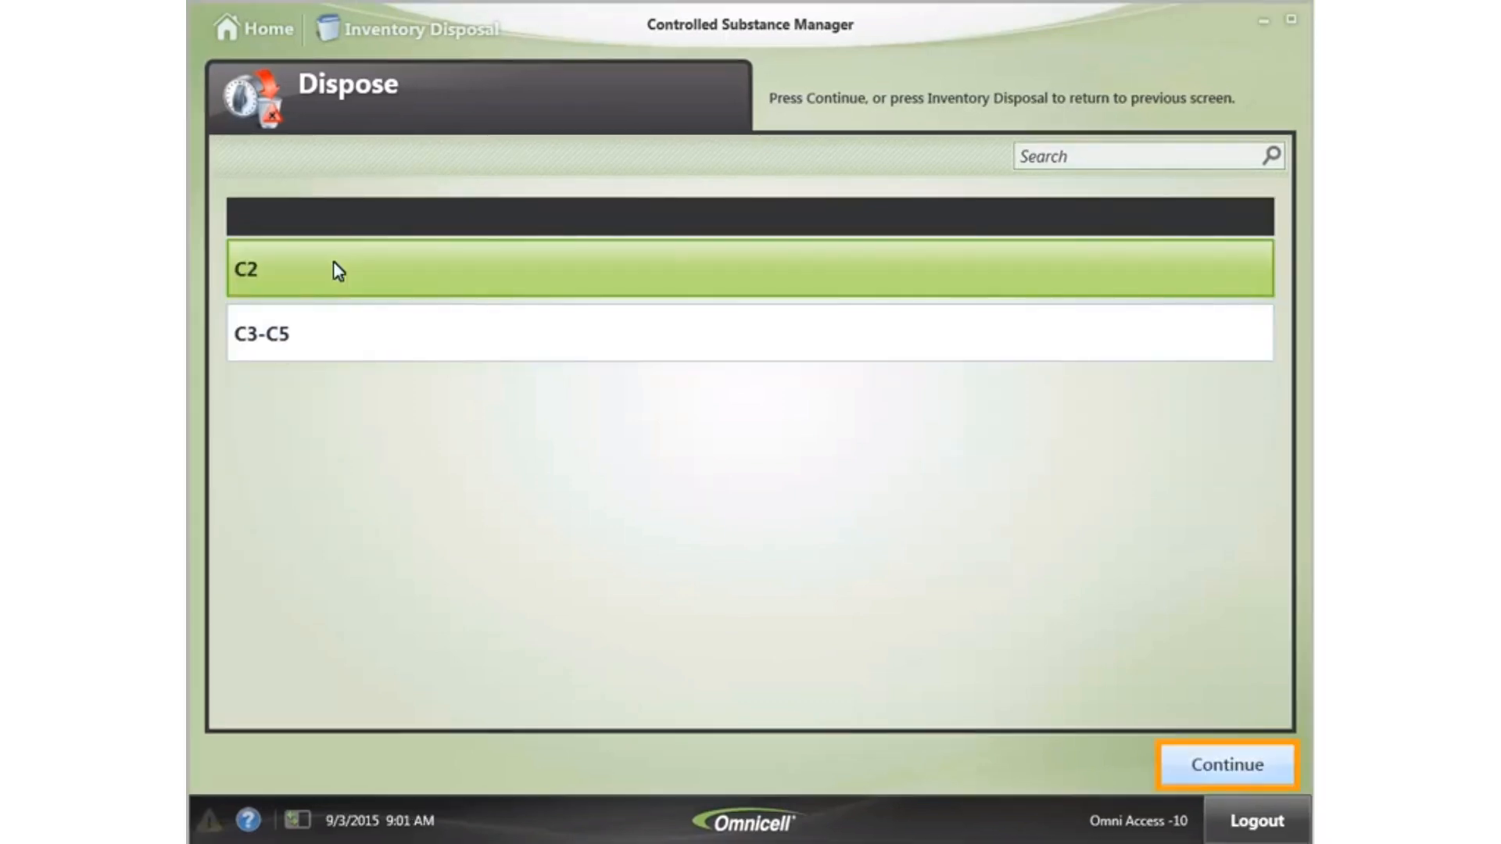
click(1226, 766)
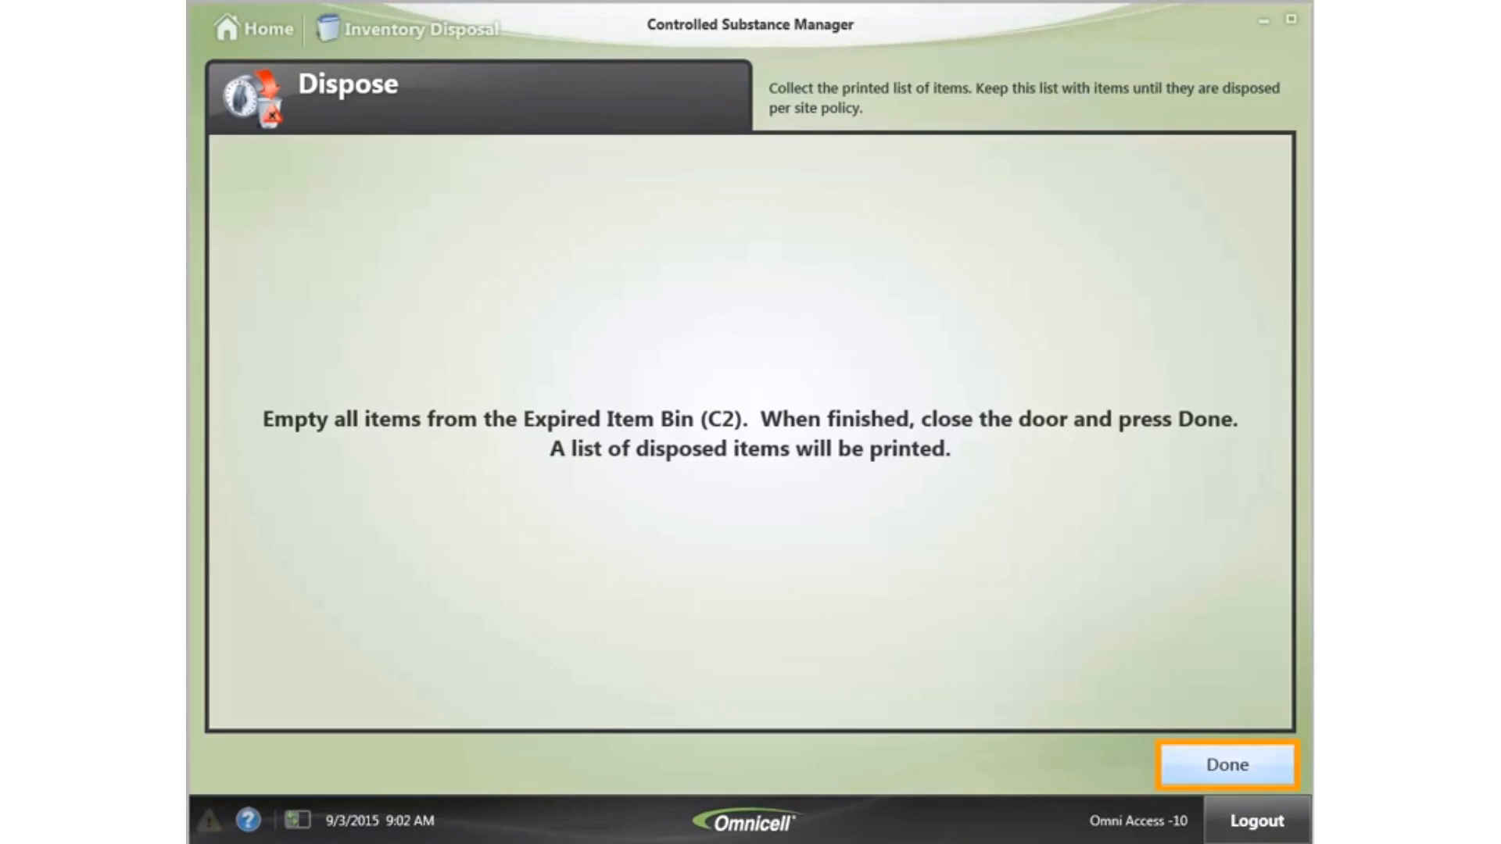
click(1237, 768)
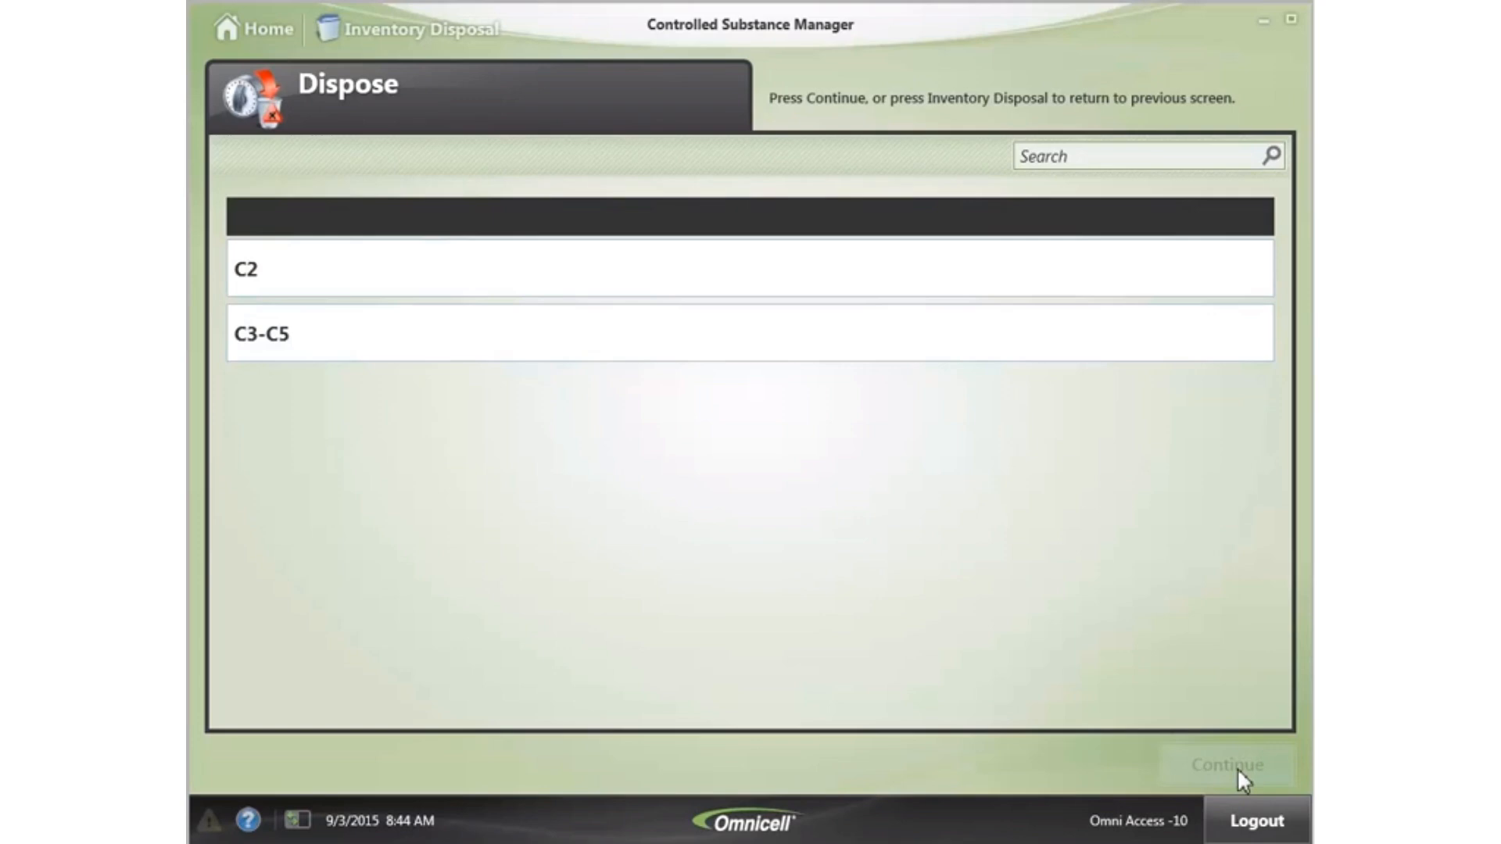
- Dispose of Expired Item Bin C3-C5 and confirm it has been emptied
click(709, 335)
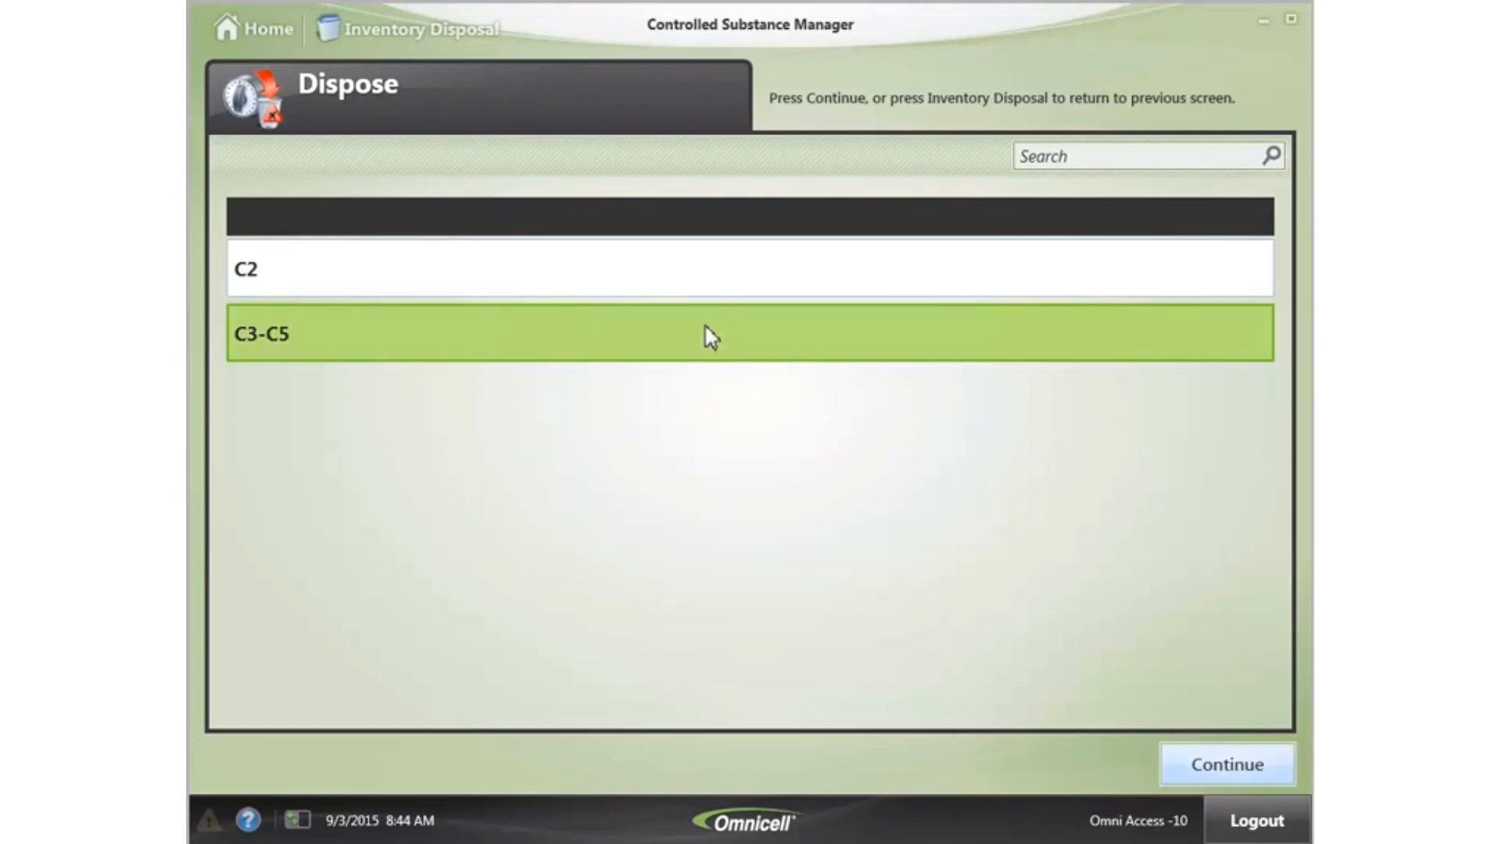
click(1222, 768)
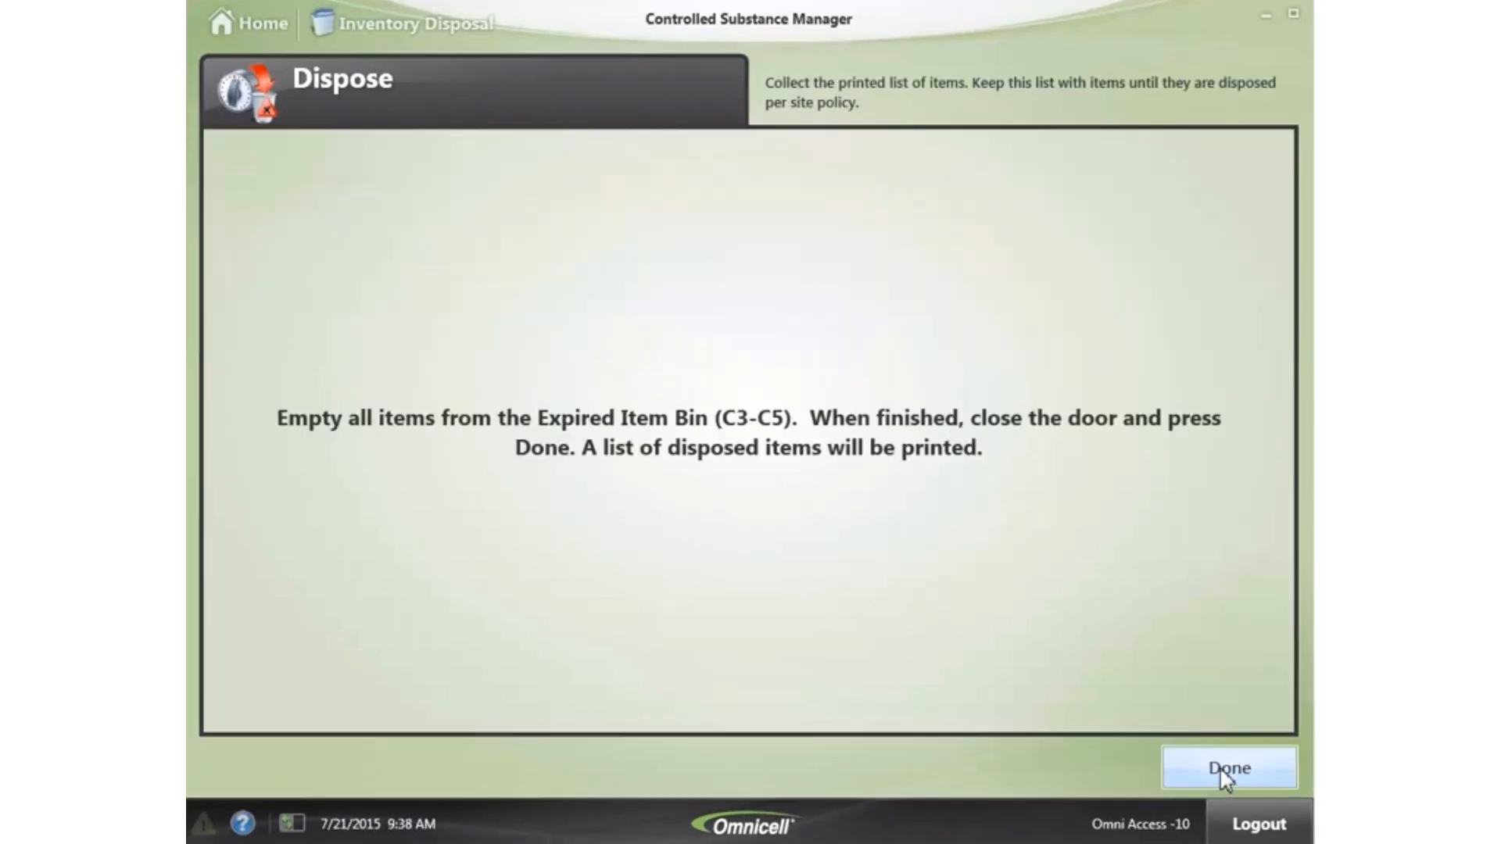
click(1200, 769)
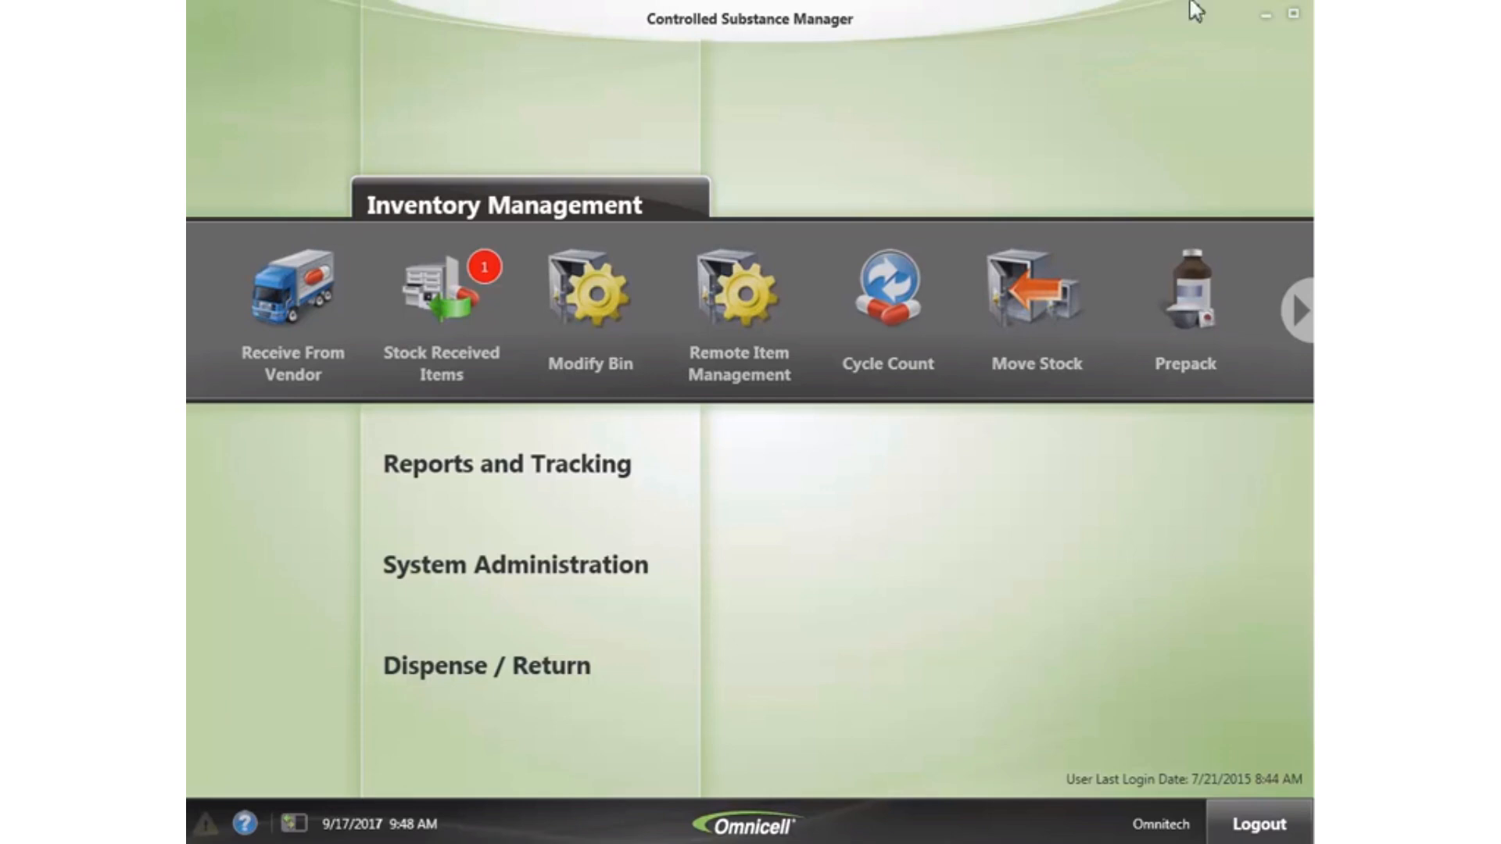
- Start a Manual Waste and pick Buprenorphine 0.3MG/1ML 1ML INJ from the second page of items
click(1298, 311)
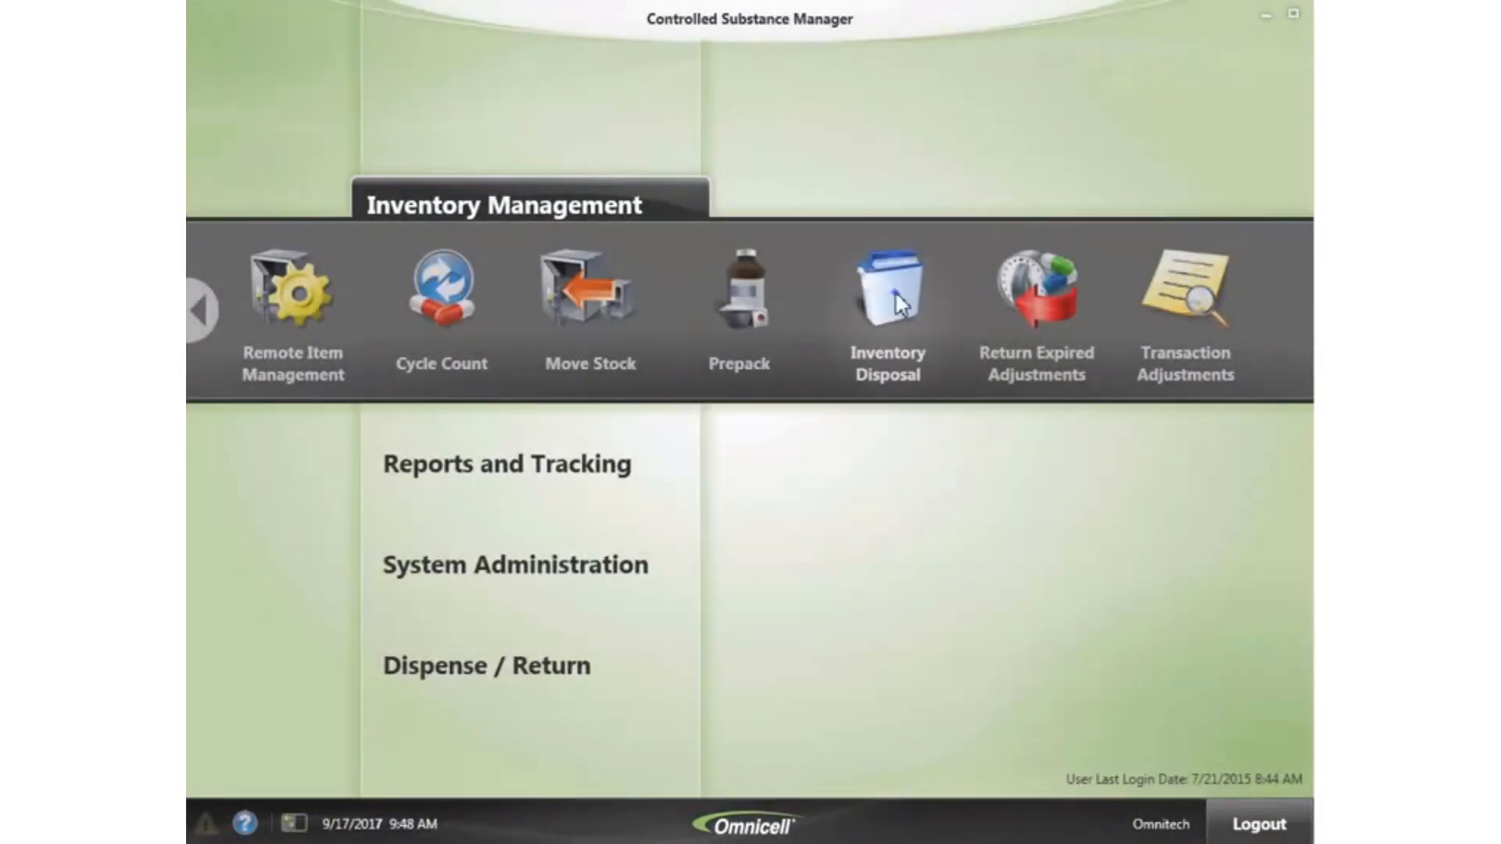
click(894, 291)
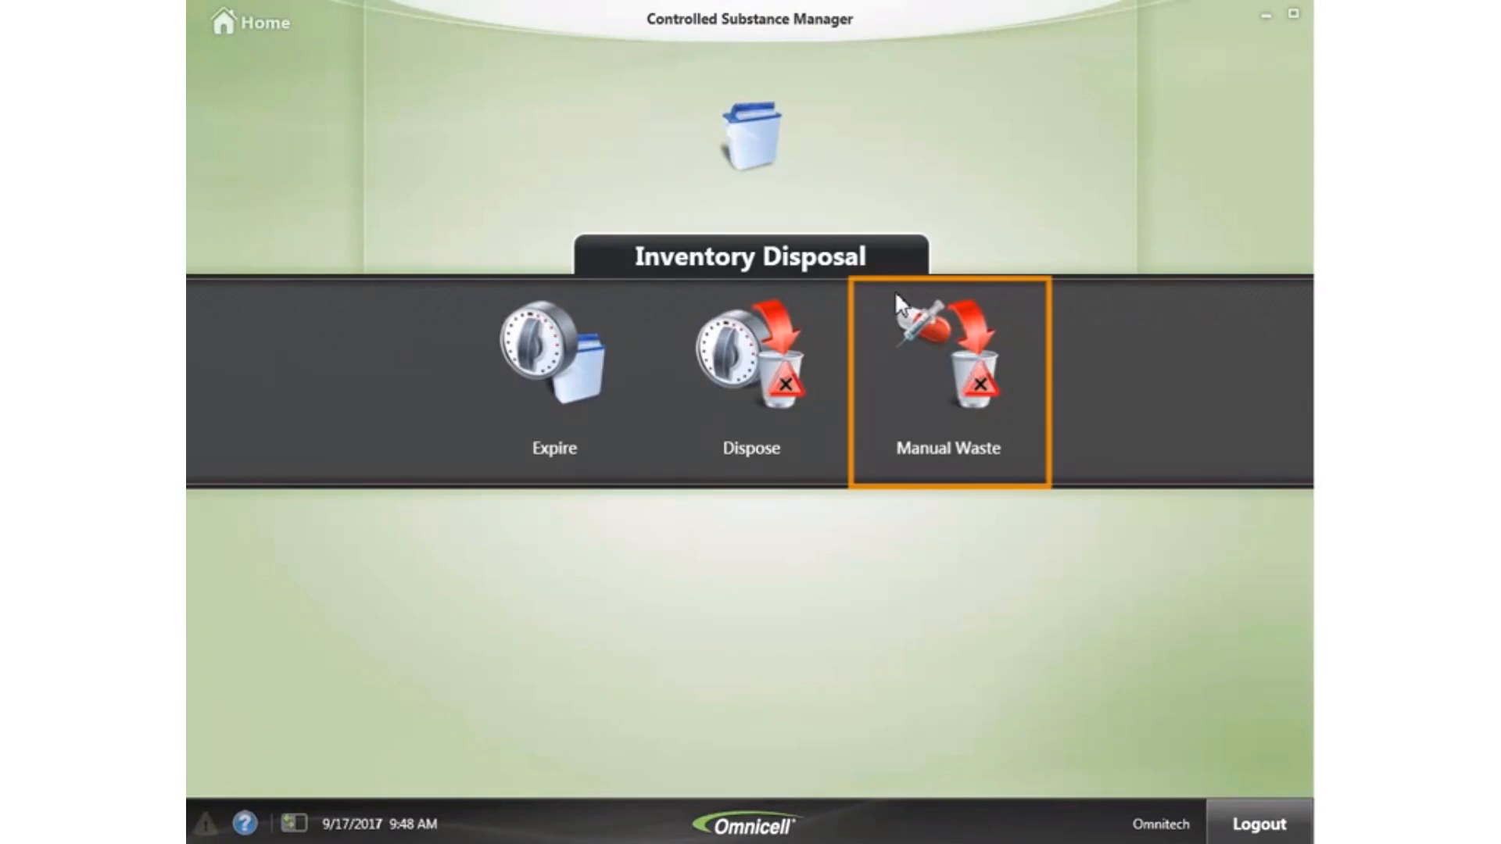
click(982, 423)
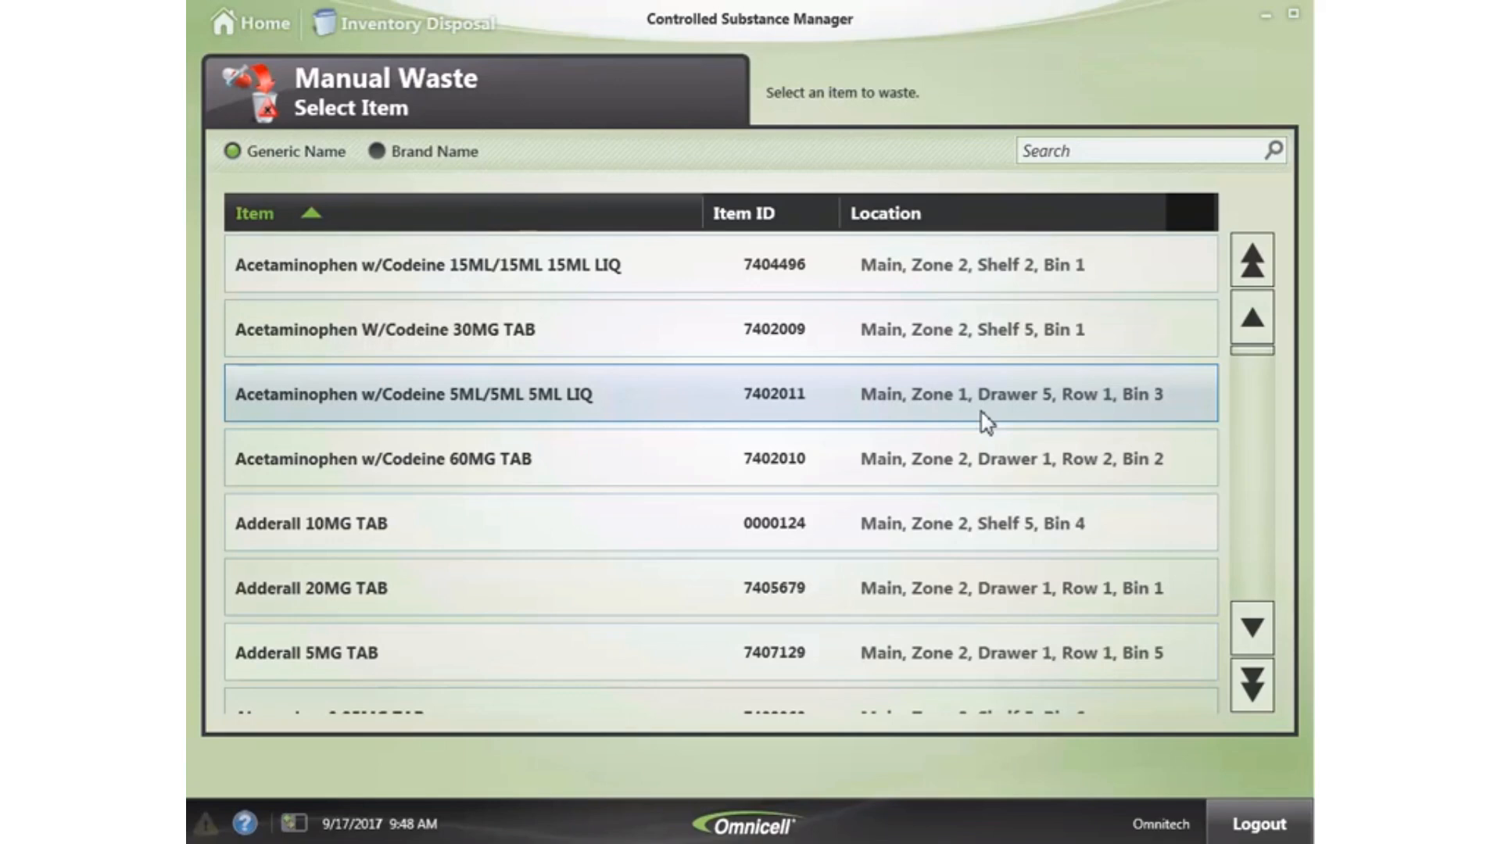
click(1253, 685)
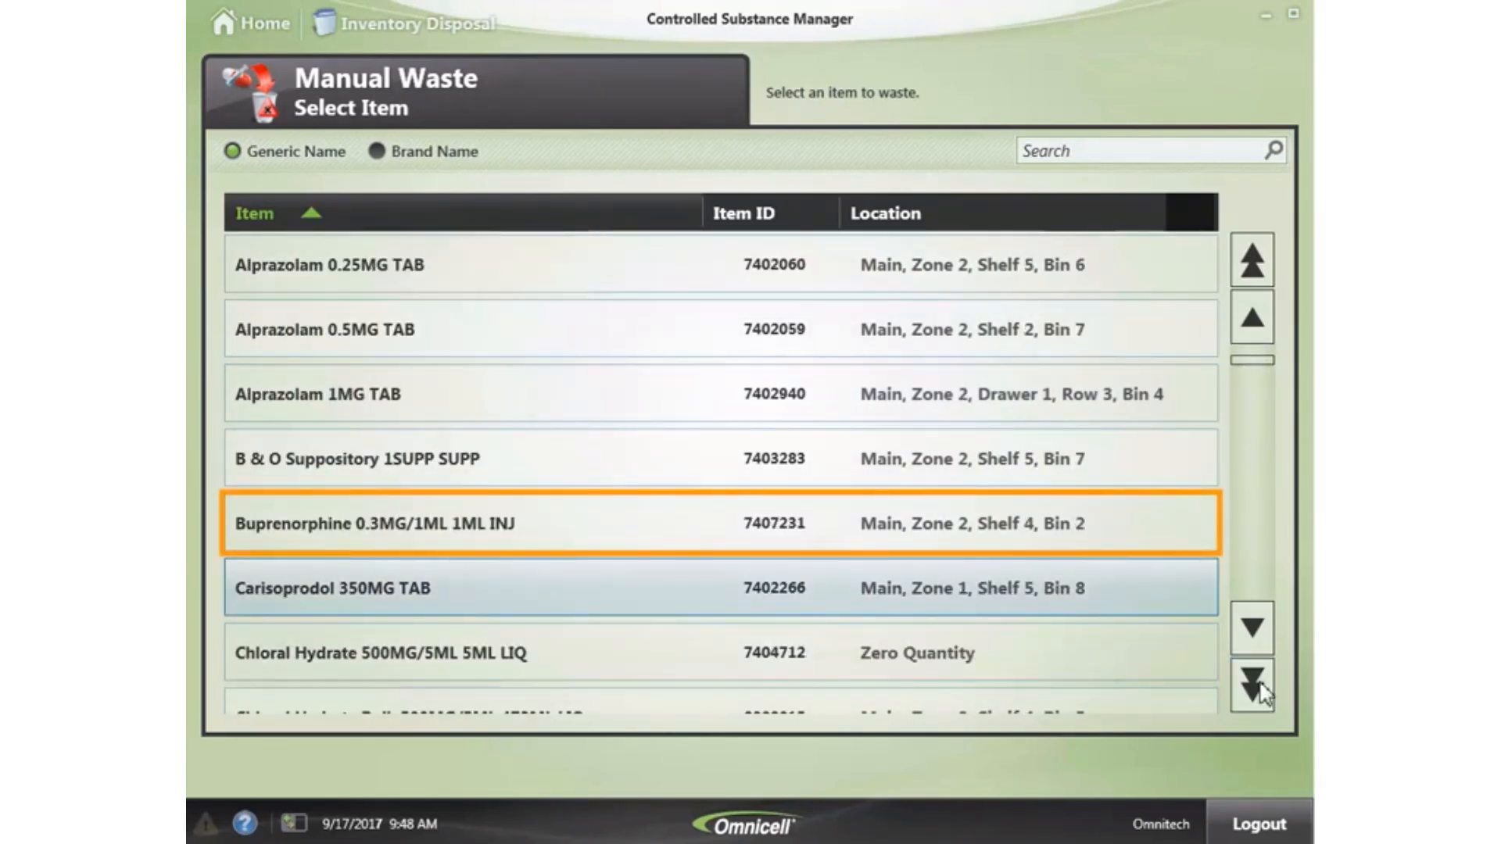
click(459, 519)
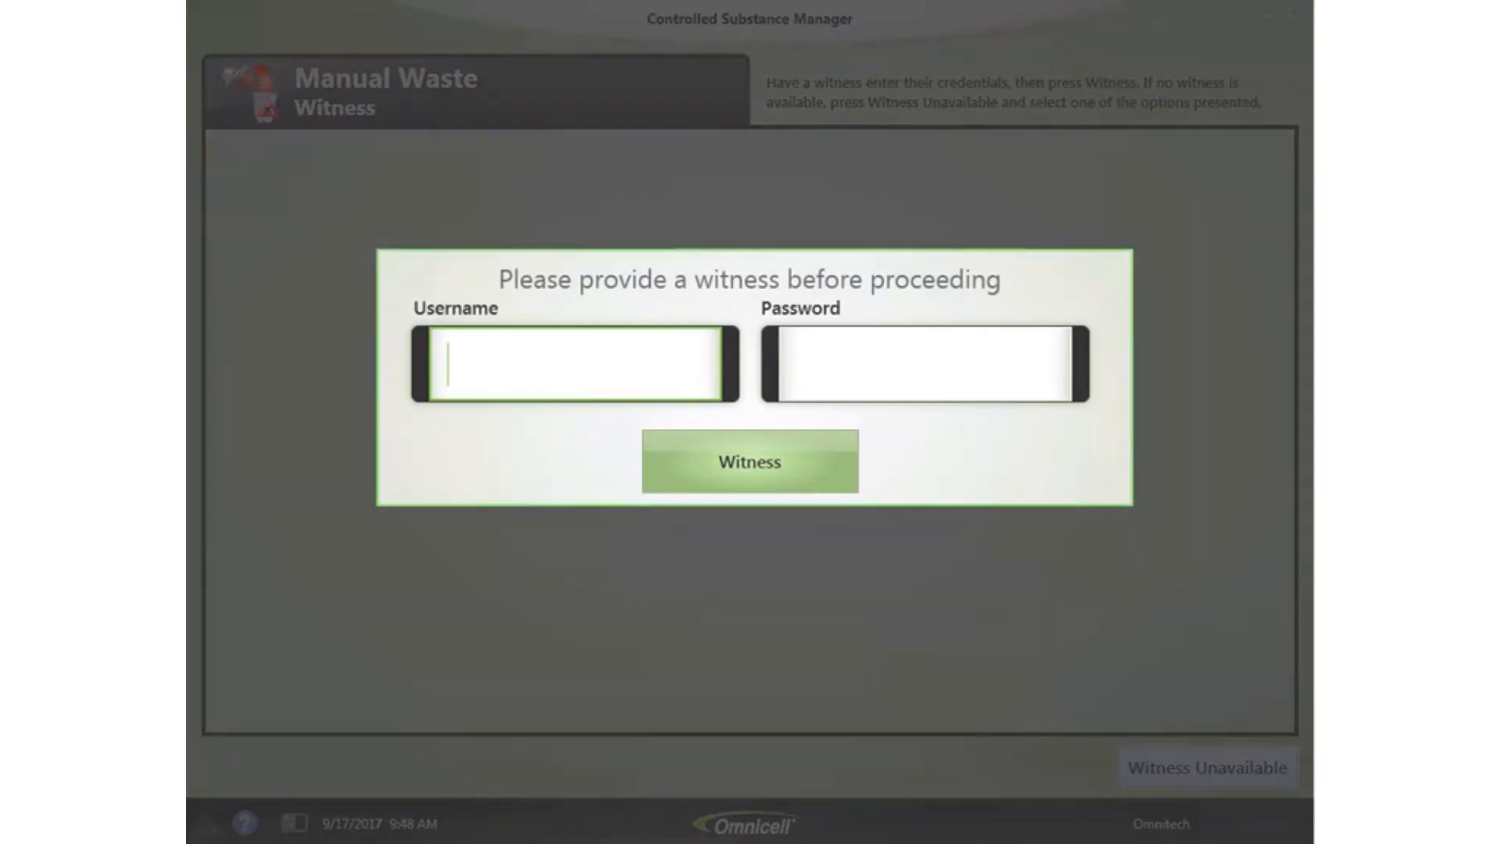
- Enter the witness's username and password to approve the Buprenorphine waste
key(Tab)
text(••)
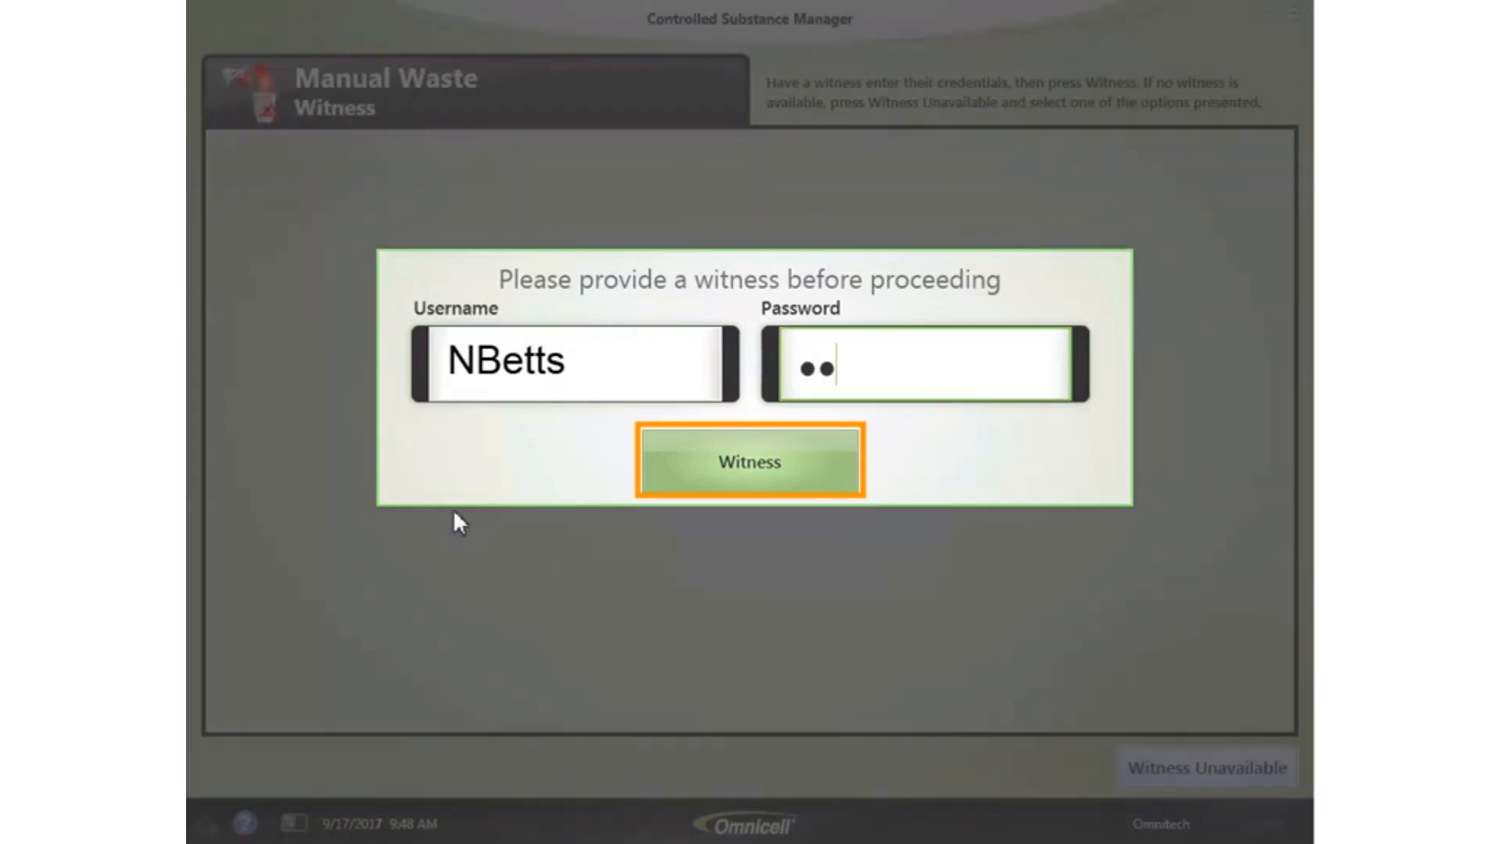
click(781, 460)
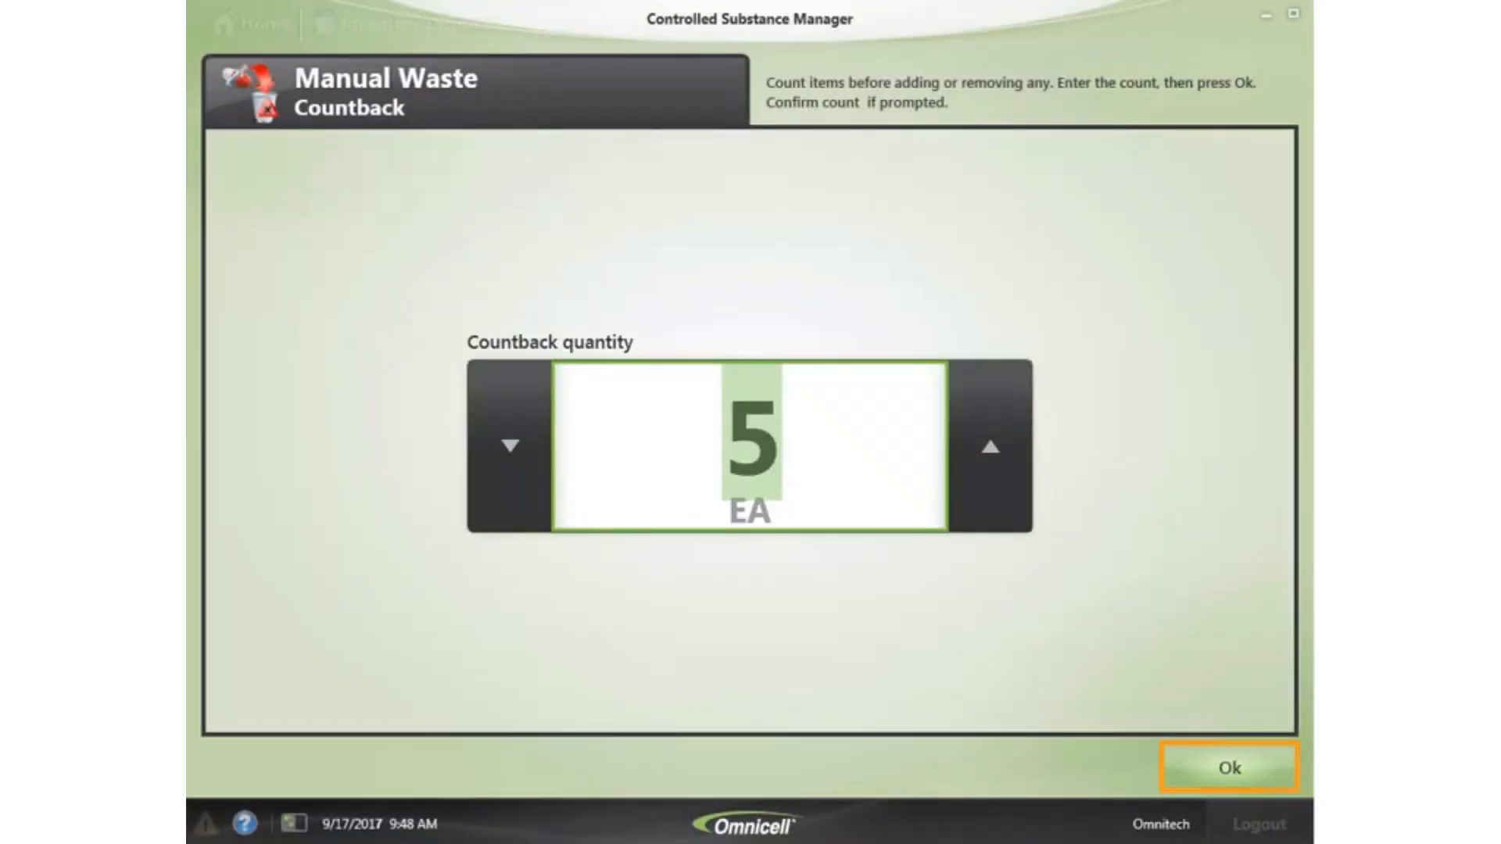
- Accept the Buprenorphine countback of 5 and waste 1 EA with reason Package damaged
click(1213, 771)
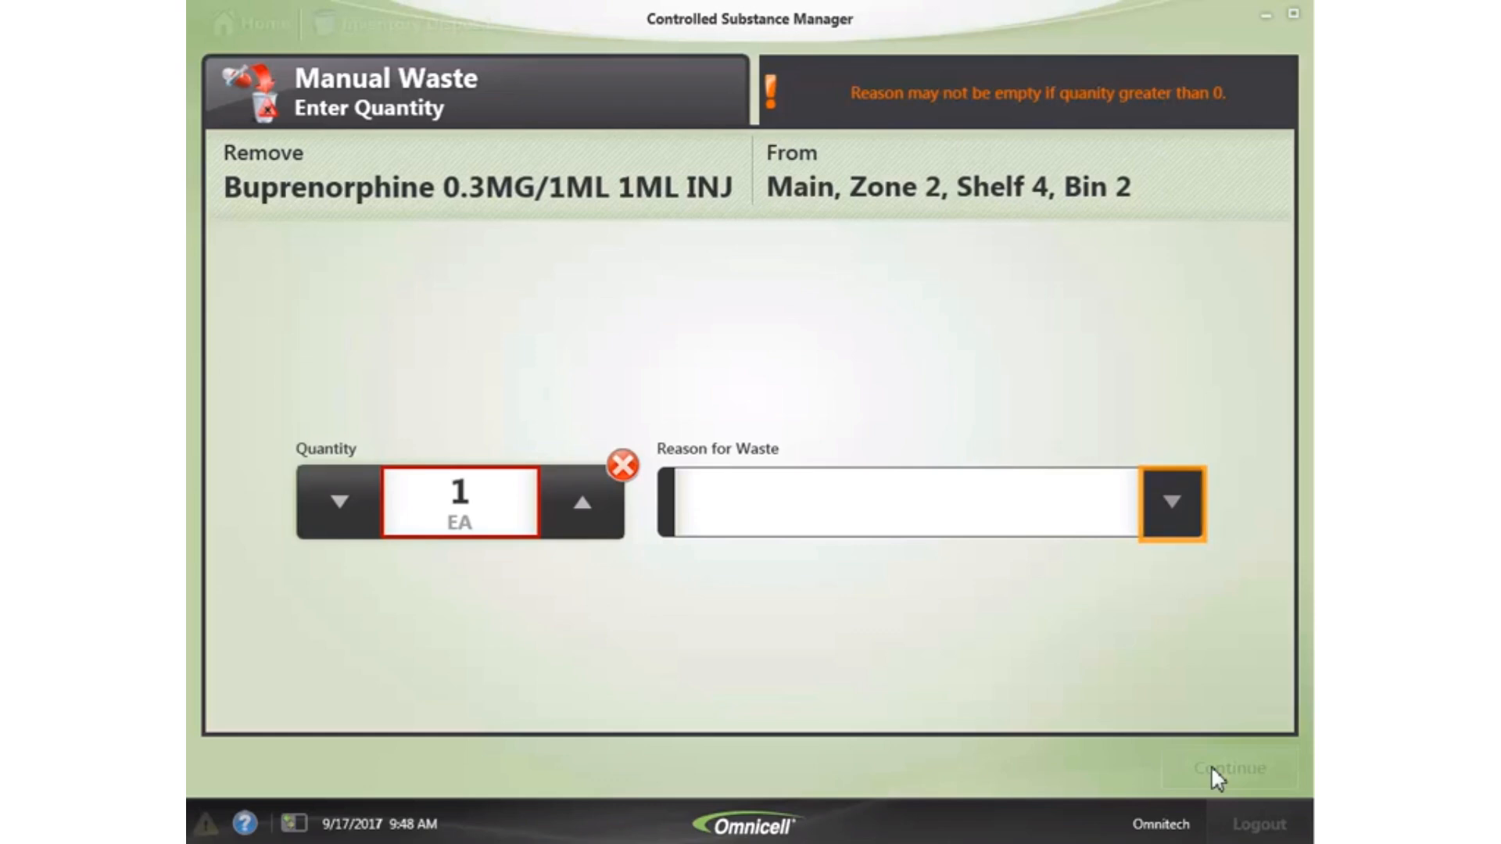
click(1172, 507)
click(887, 578)
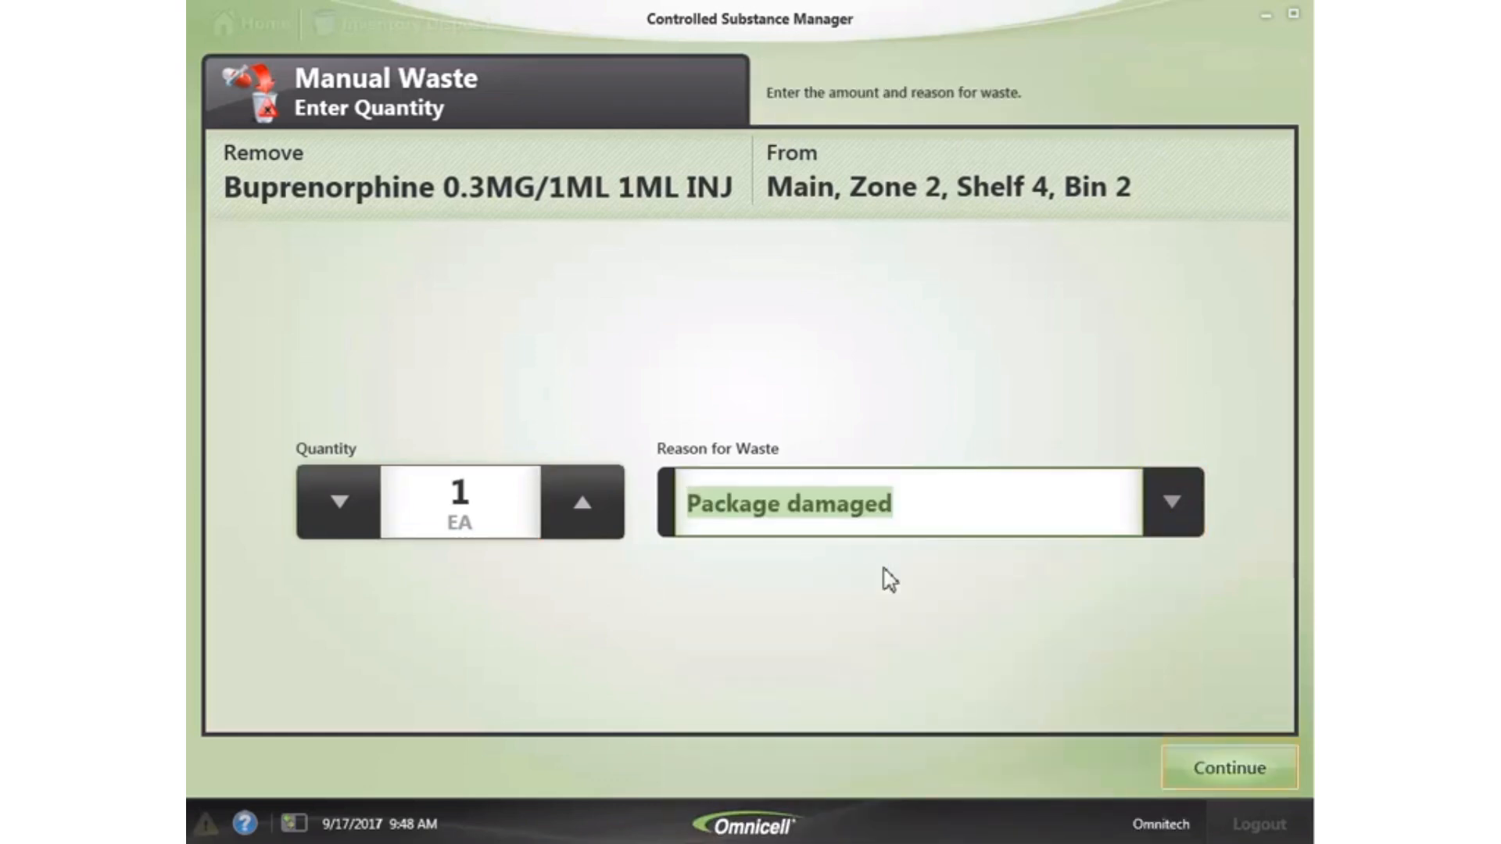
click(1226, 767)
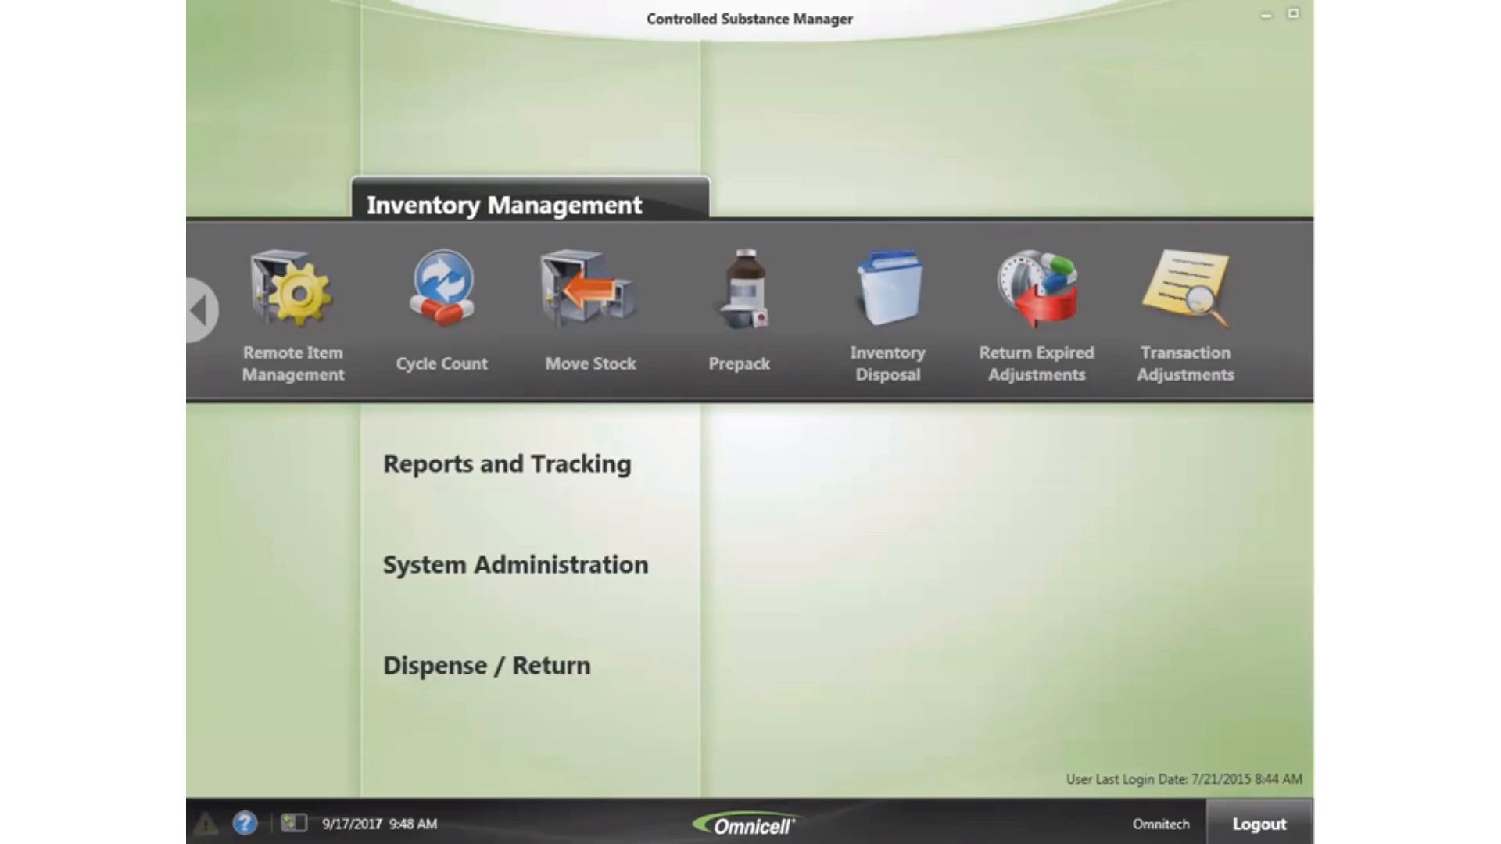